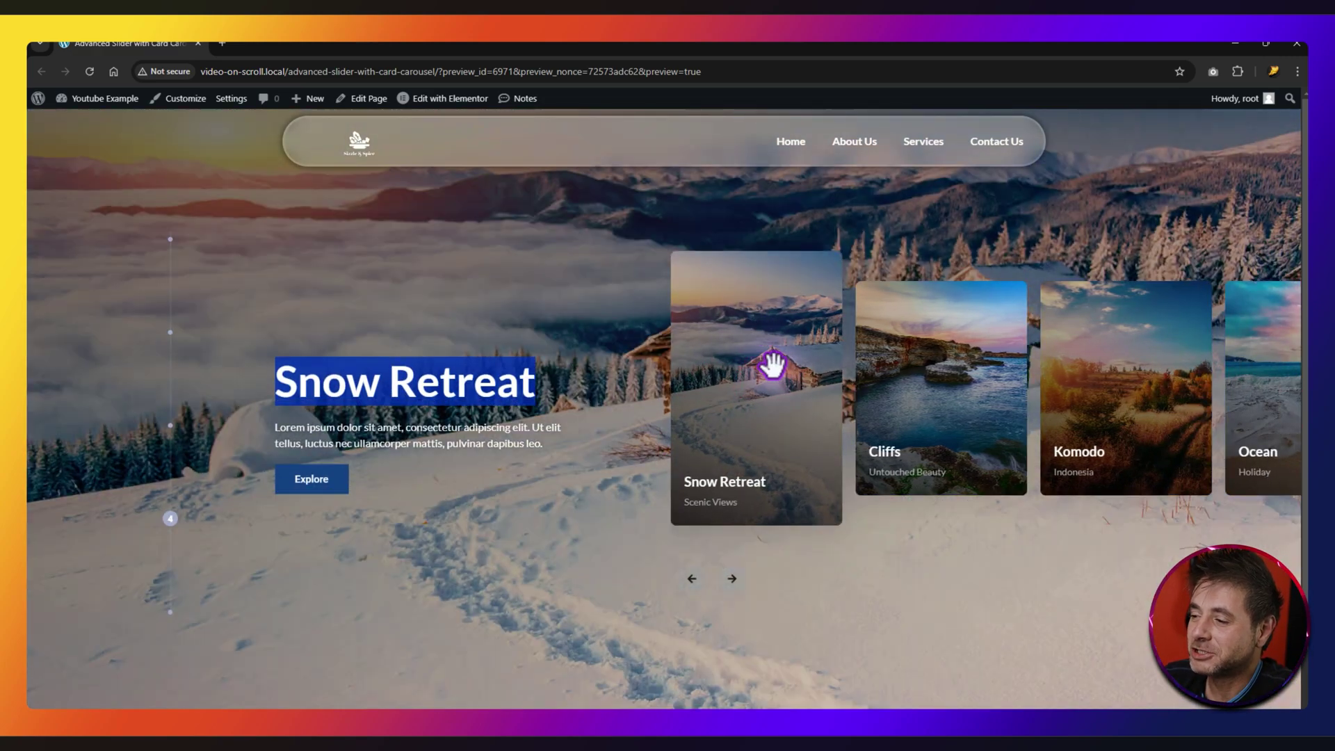
# - Examine how the demo slider changes slides through its cards, the next arrow and the numbered vertical scroller
pyautogui.click(938, 351)
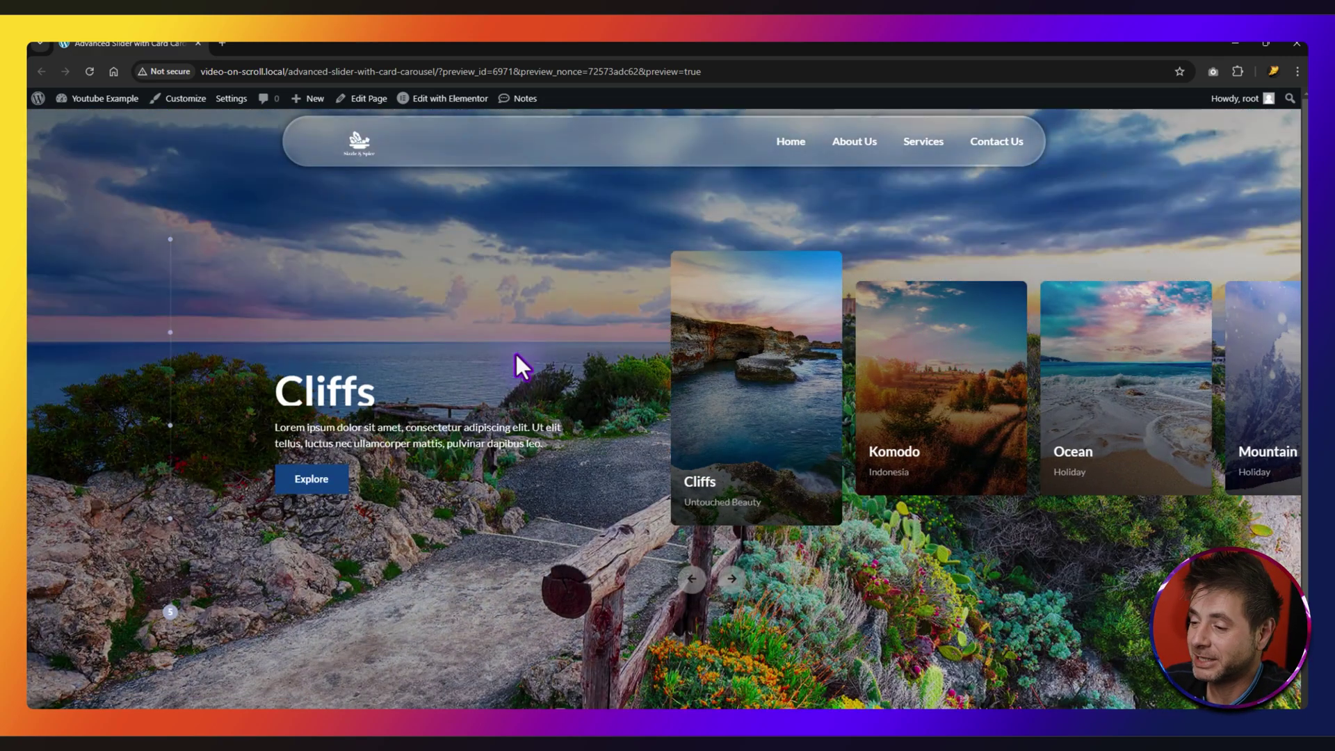
pyautogui.click(731, 579)
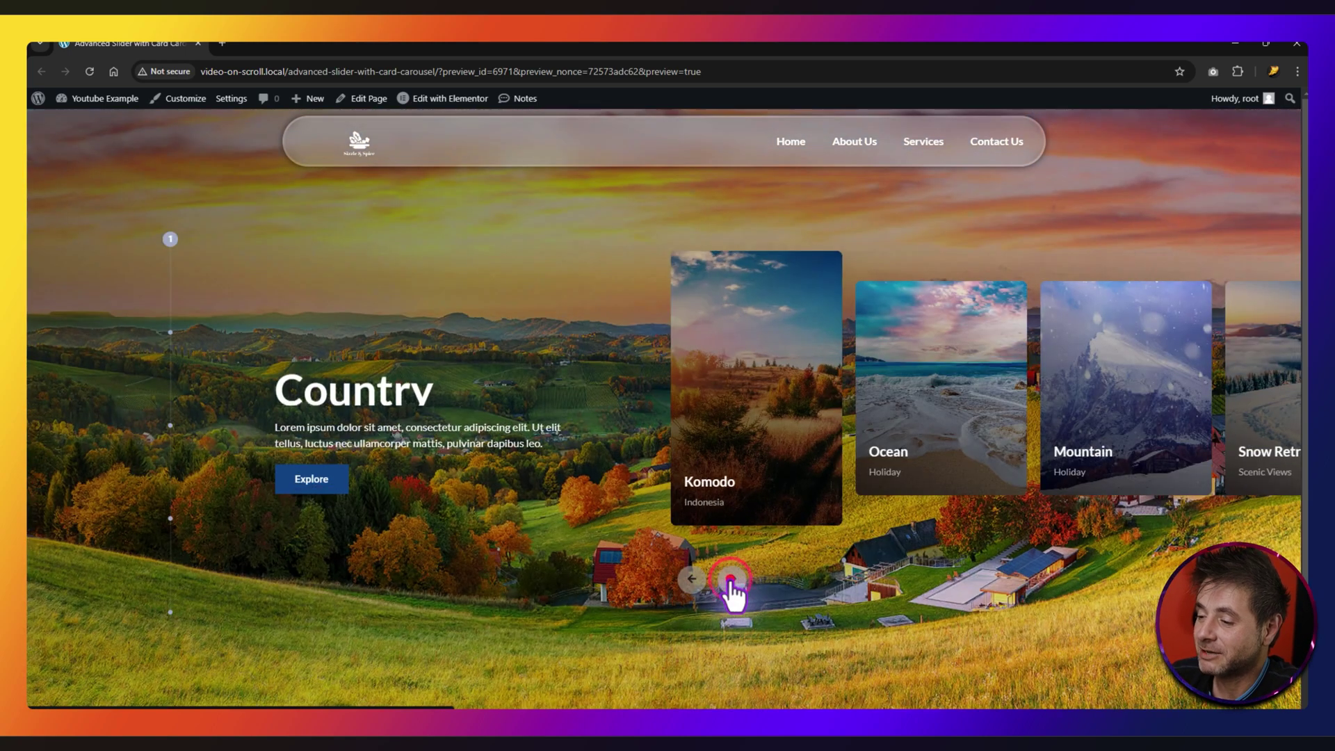
pyautogui.click(731, 579)
pyautogui.click(730, 579)
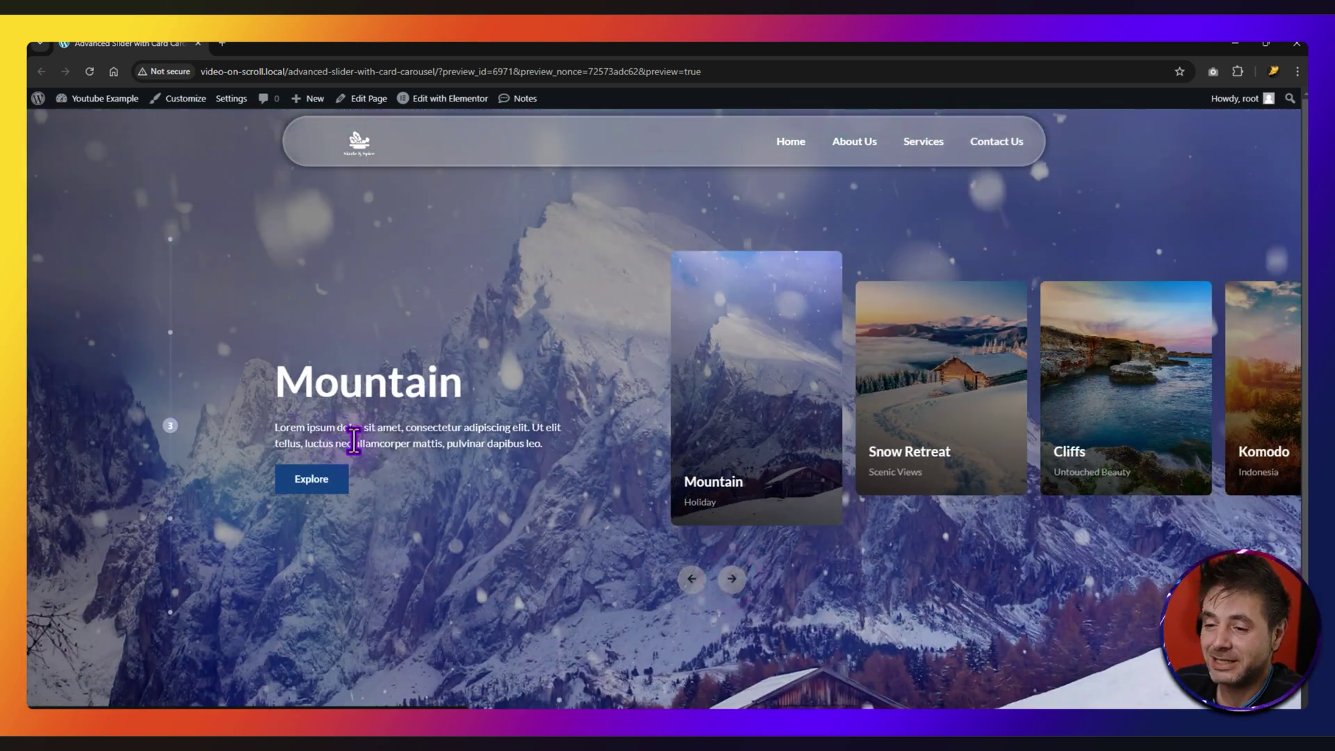
pyautogui.click(170, 332)
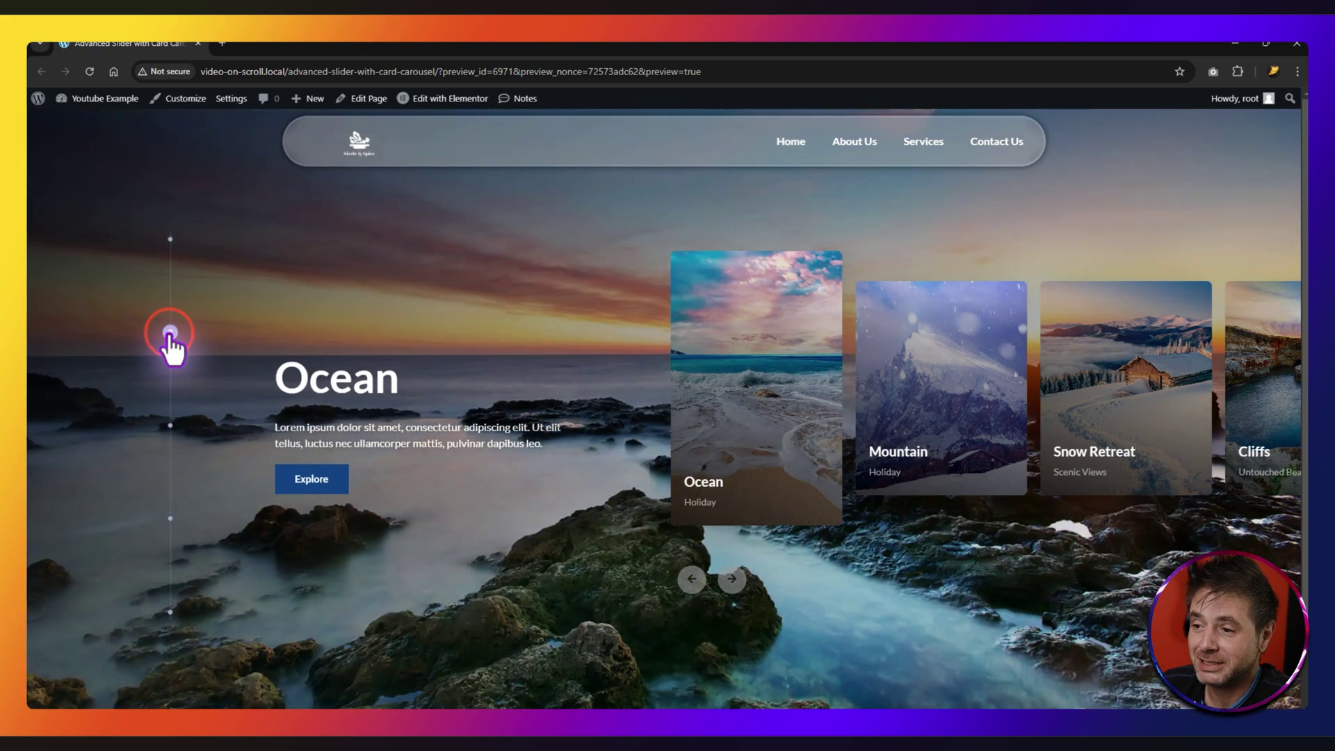
pyautogui.click(170, 238)
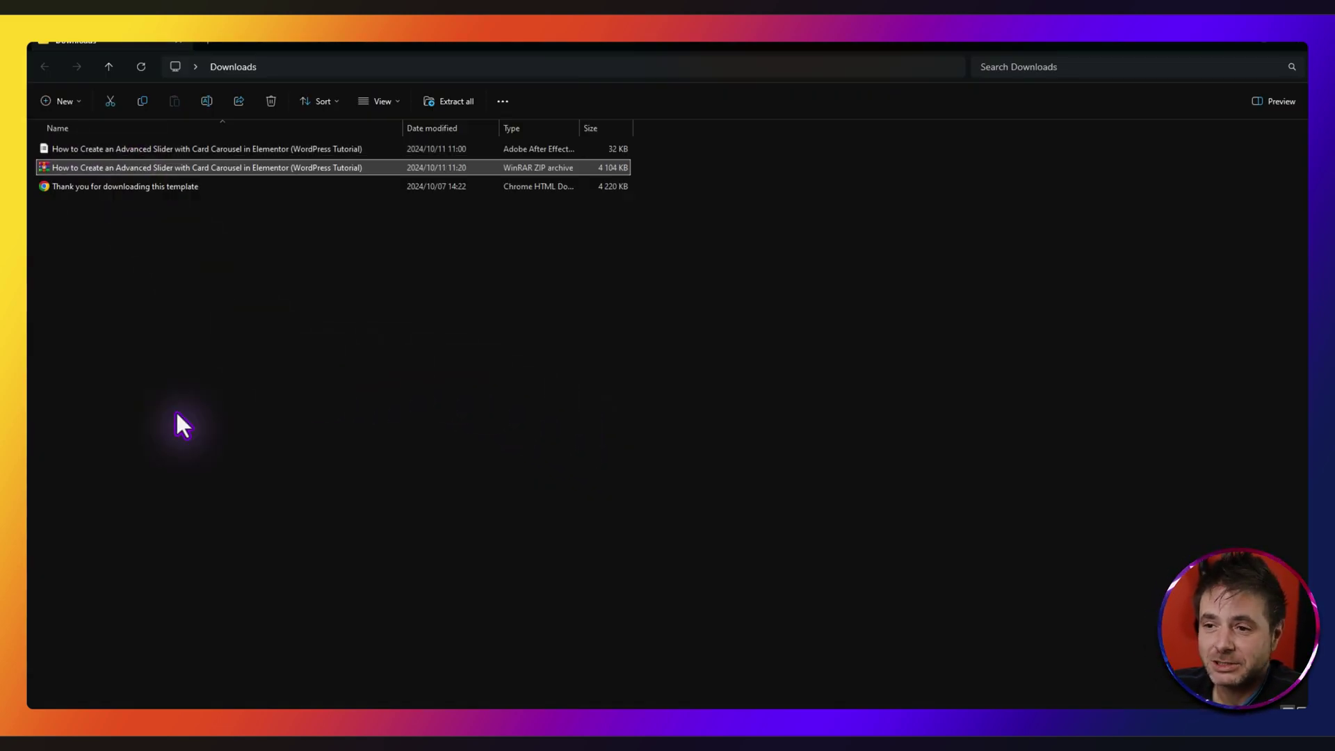
# - Import the downloaded advanced slider JSON template into the Elementor library and insert it on the page with its page settings applied
pyautogui.click(208, 146)
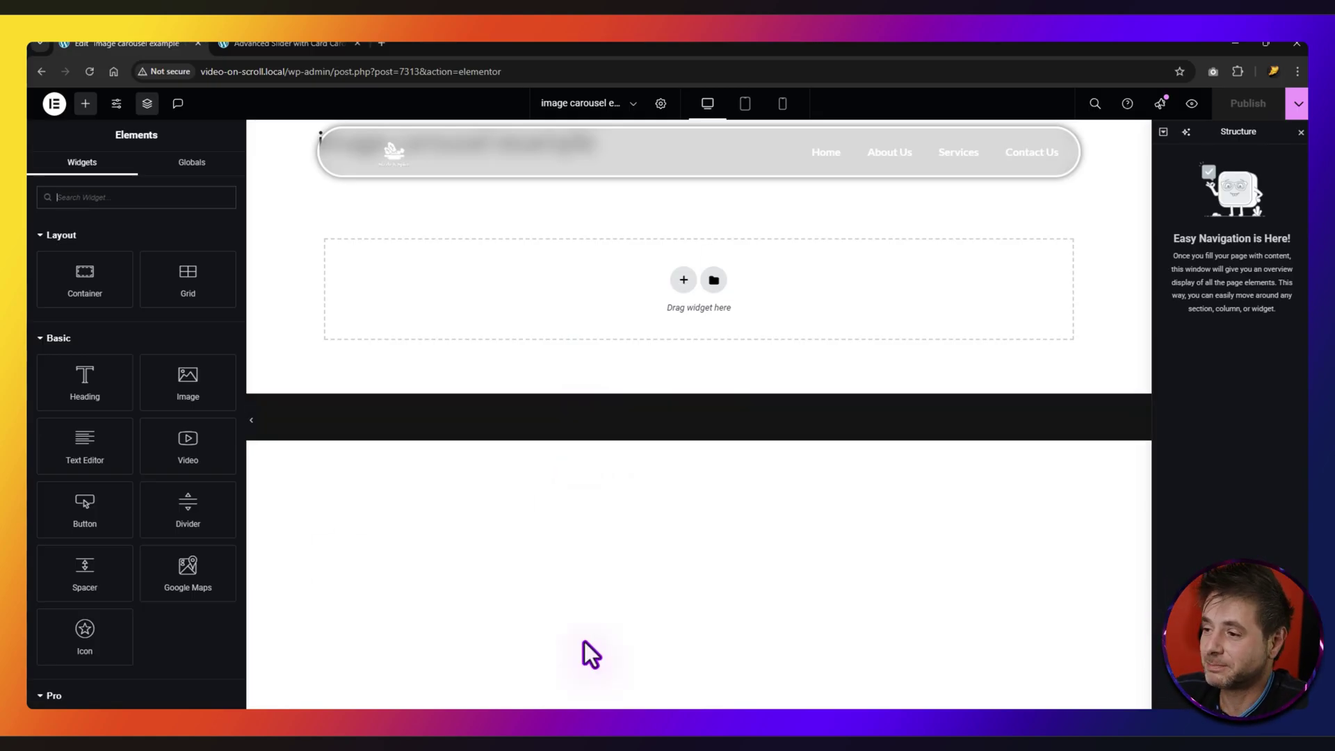
pyautogui.click(714, 279)
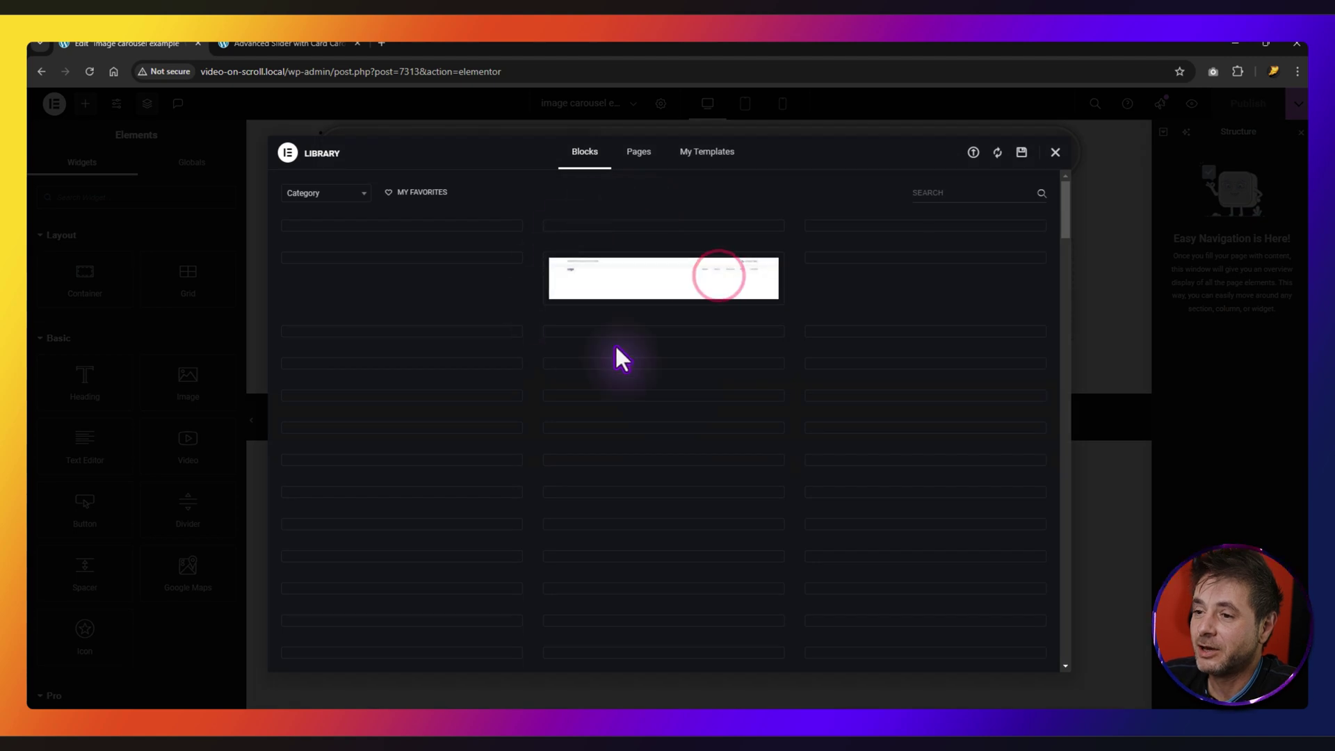
pyautogui.click(974, 153)
pyautogui.hotkey('alt', 'Tab')
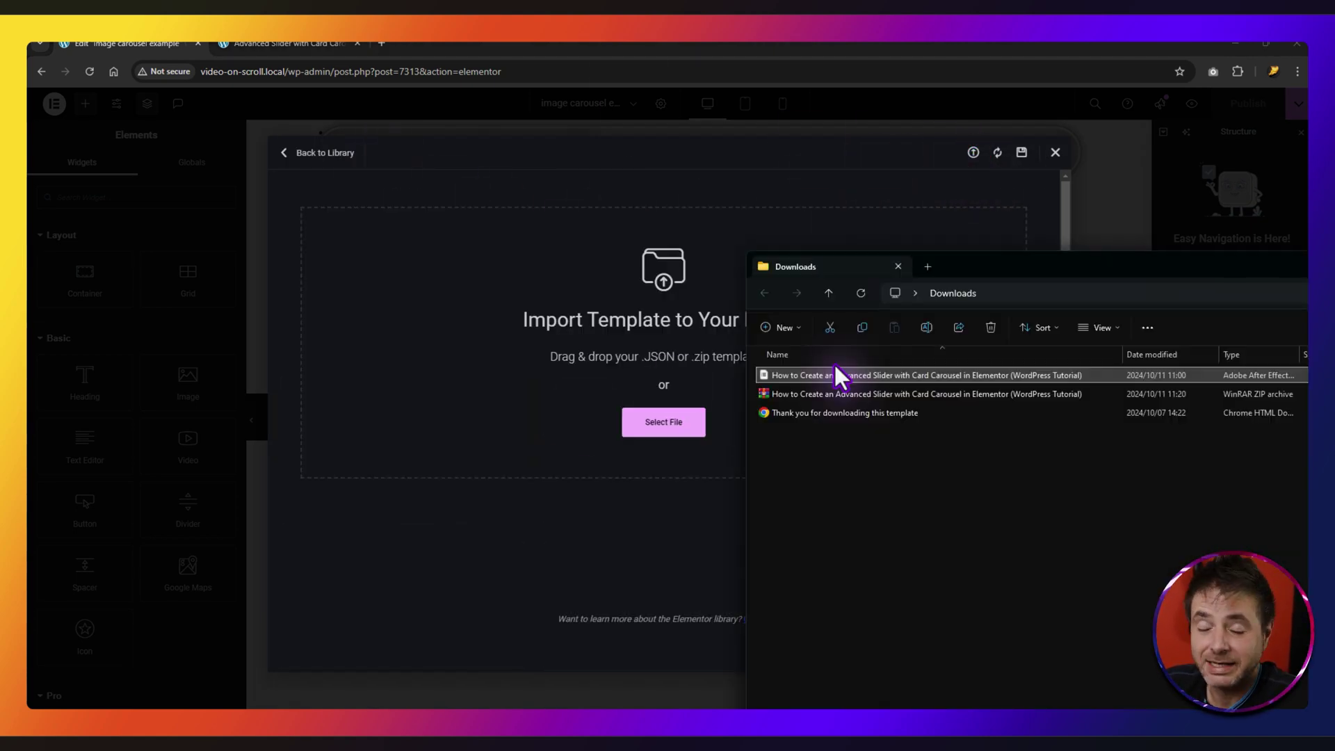
pyautogui.moveTo(882, 374); pyautogui.dragTo(542, 319)
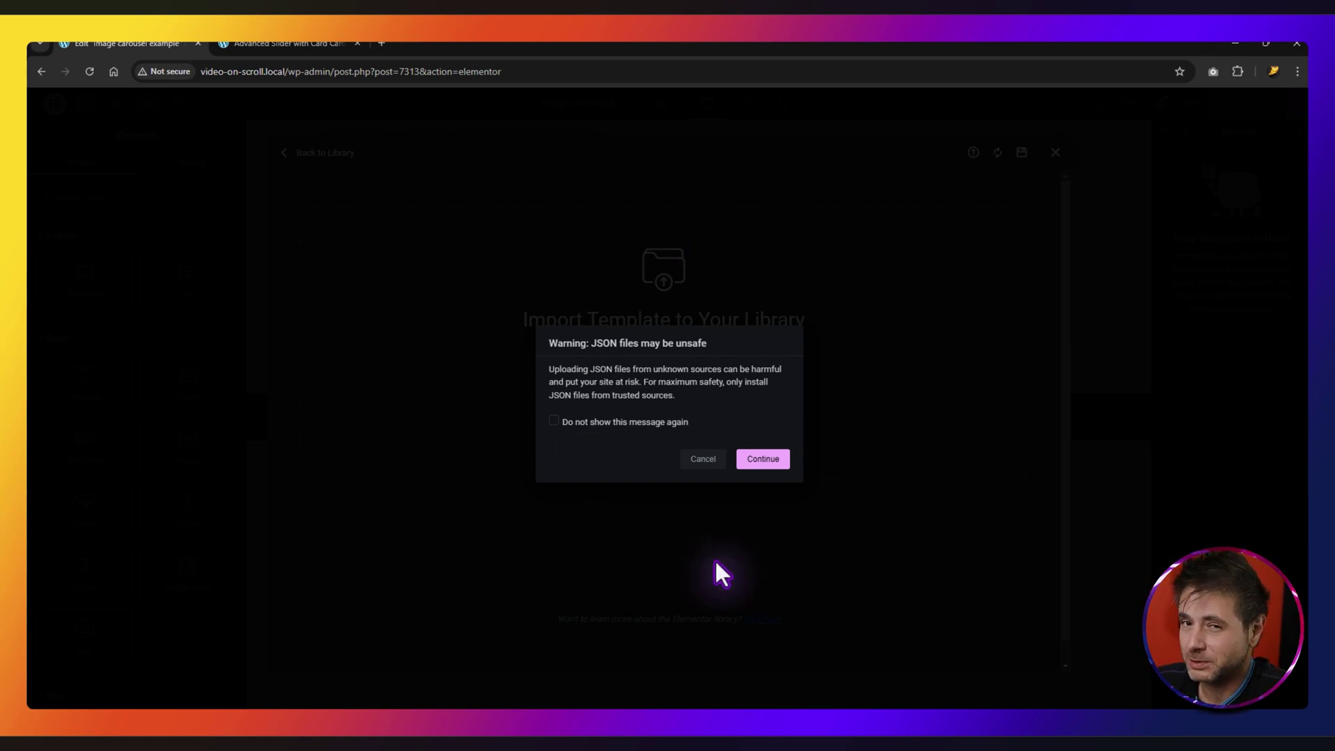
pyautogui.click(763, 459)
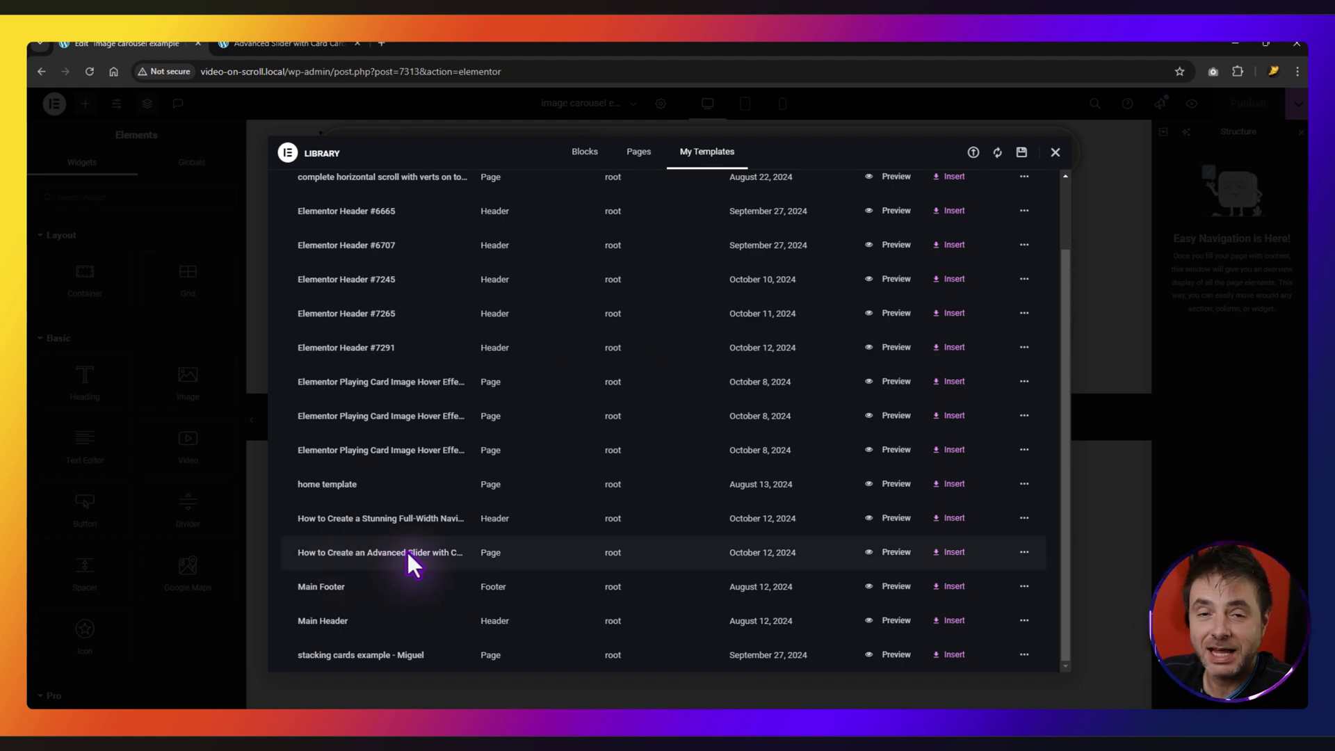
pyautogui.click(949, 552)
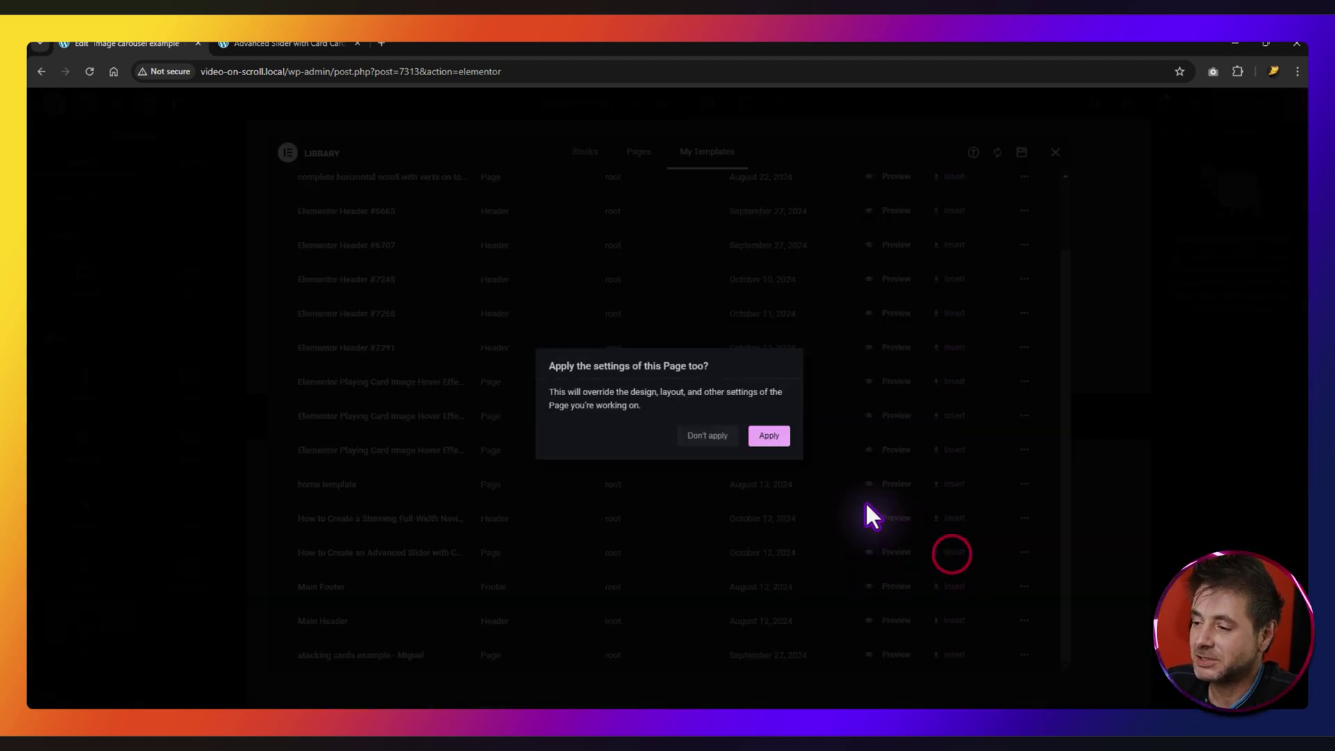
pyautogui.click(769, 438)
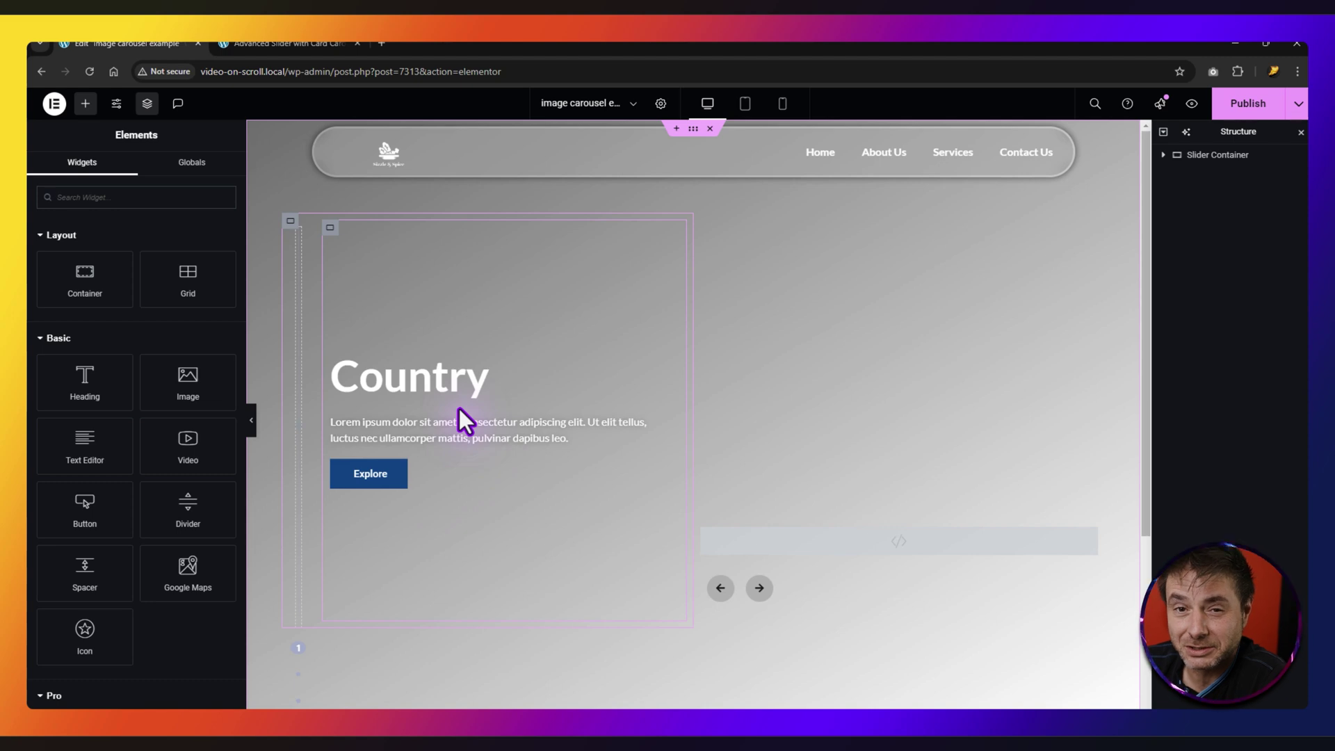
# - Examine the inserted template's structure inside Slider Container, down to the Left Side's heading, text and button containers
pyautogui.click(1163, 154)
pyautogui.click(1171, 175)
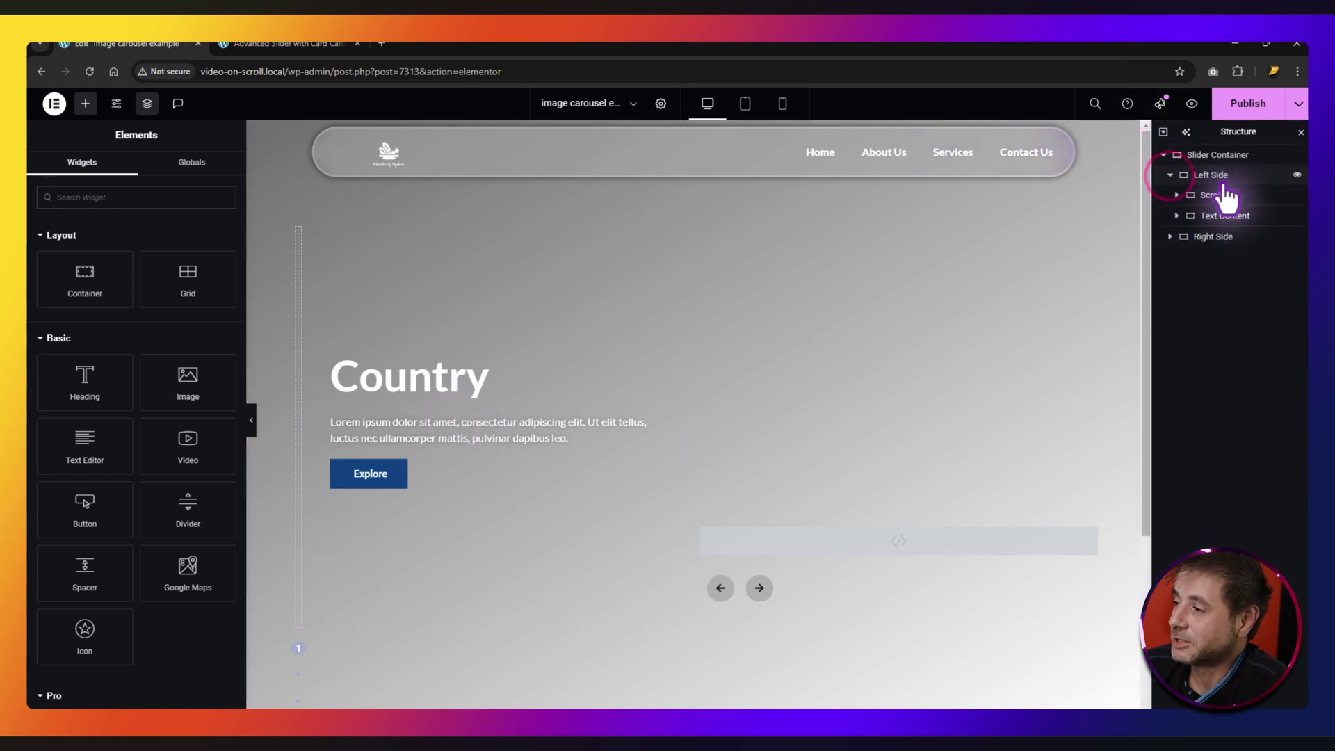
pyautogui.click(1177, 216)
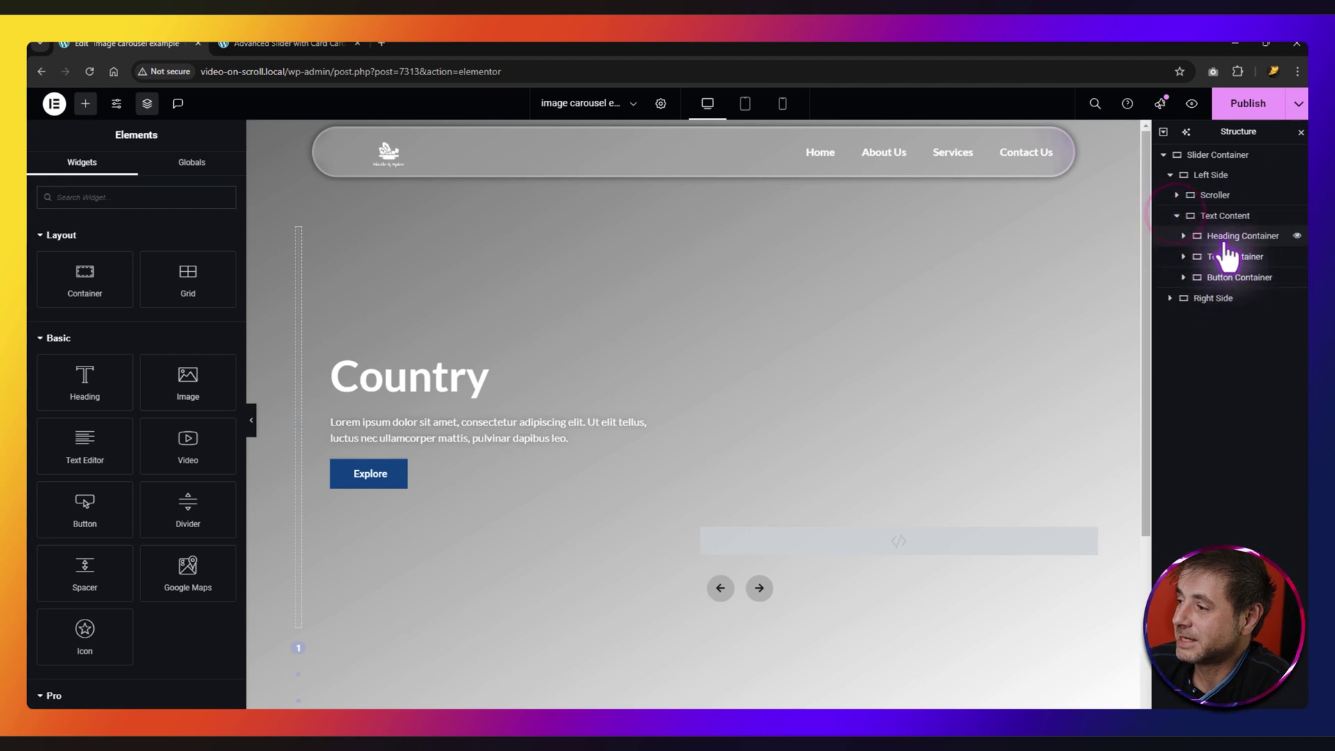
pyautogui.click(1183, 236)
pyautogui.click(1183, 356)
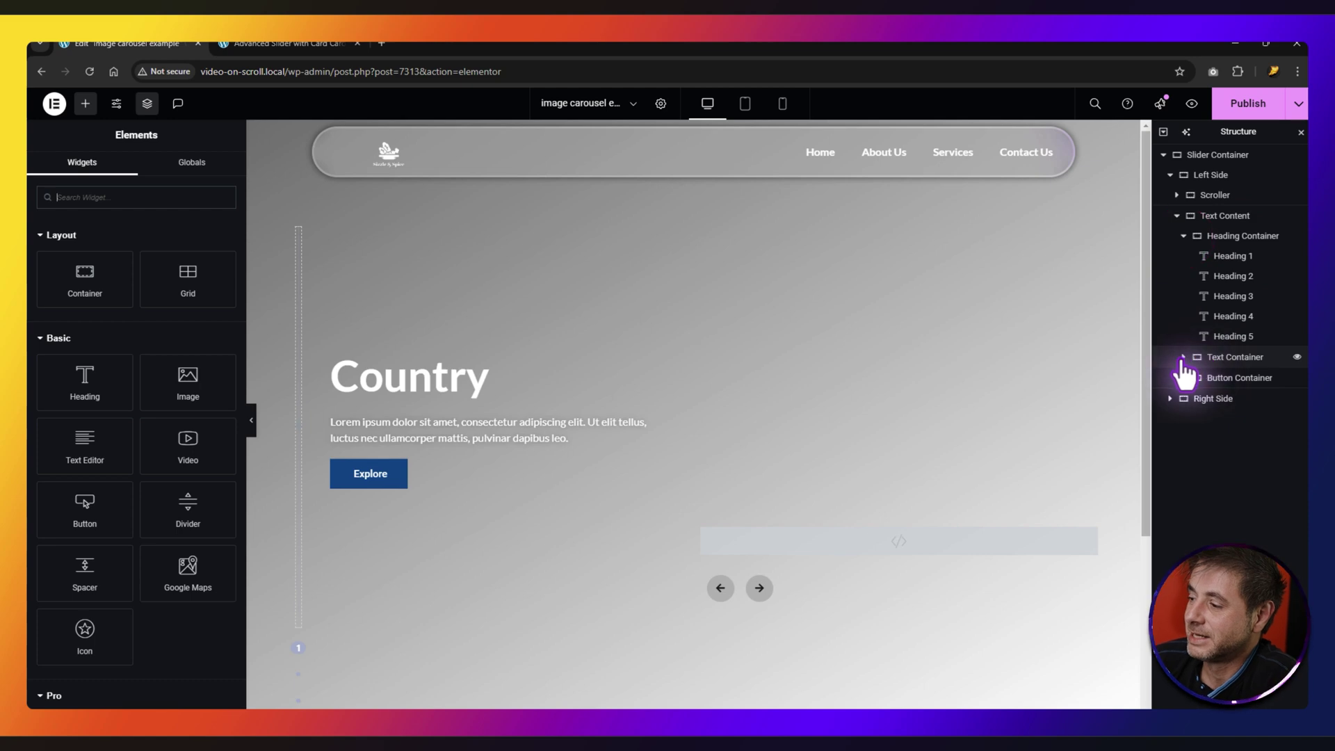
pyautogui.click(1183, 478)
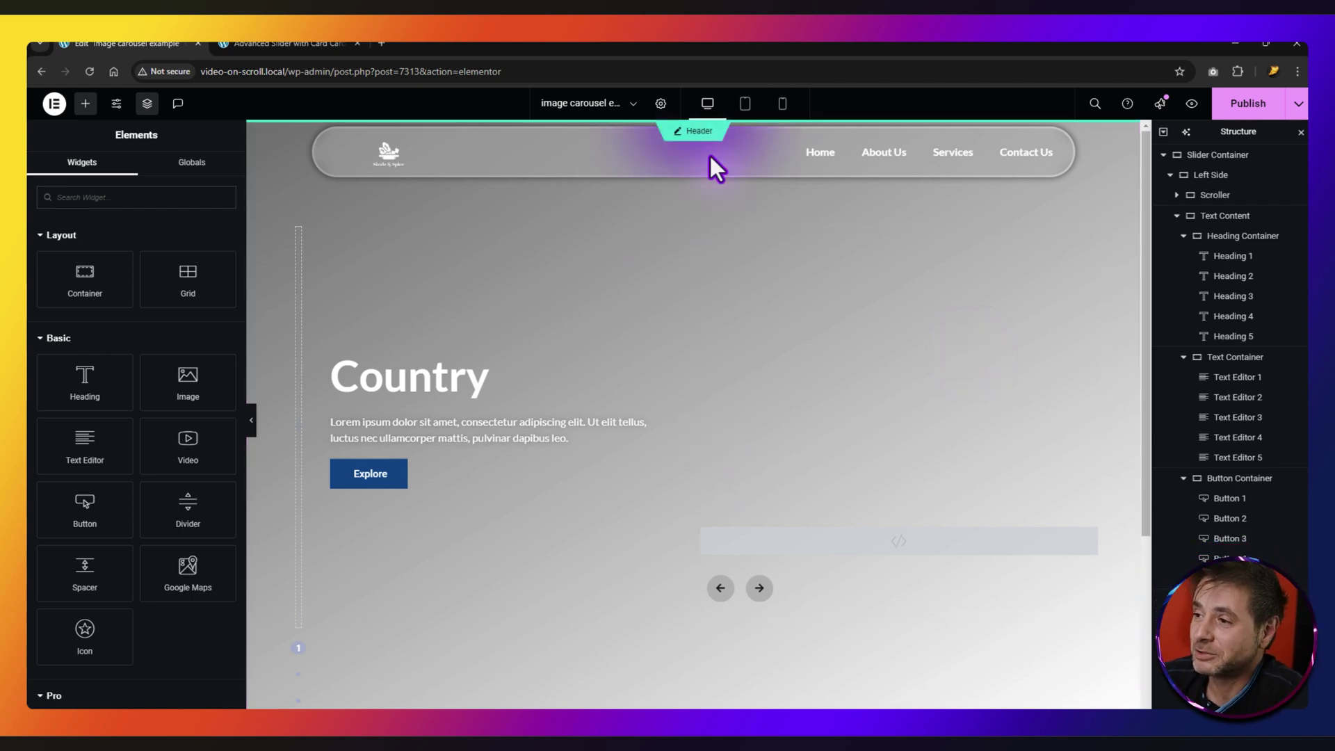
pyautogui.click(1182, 479)
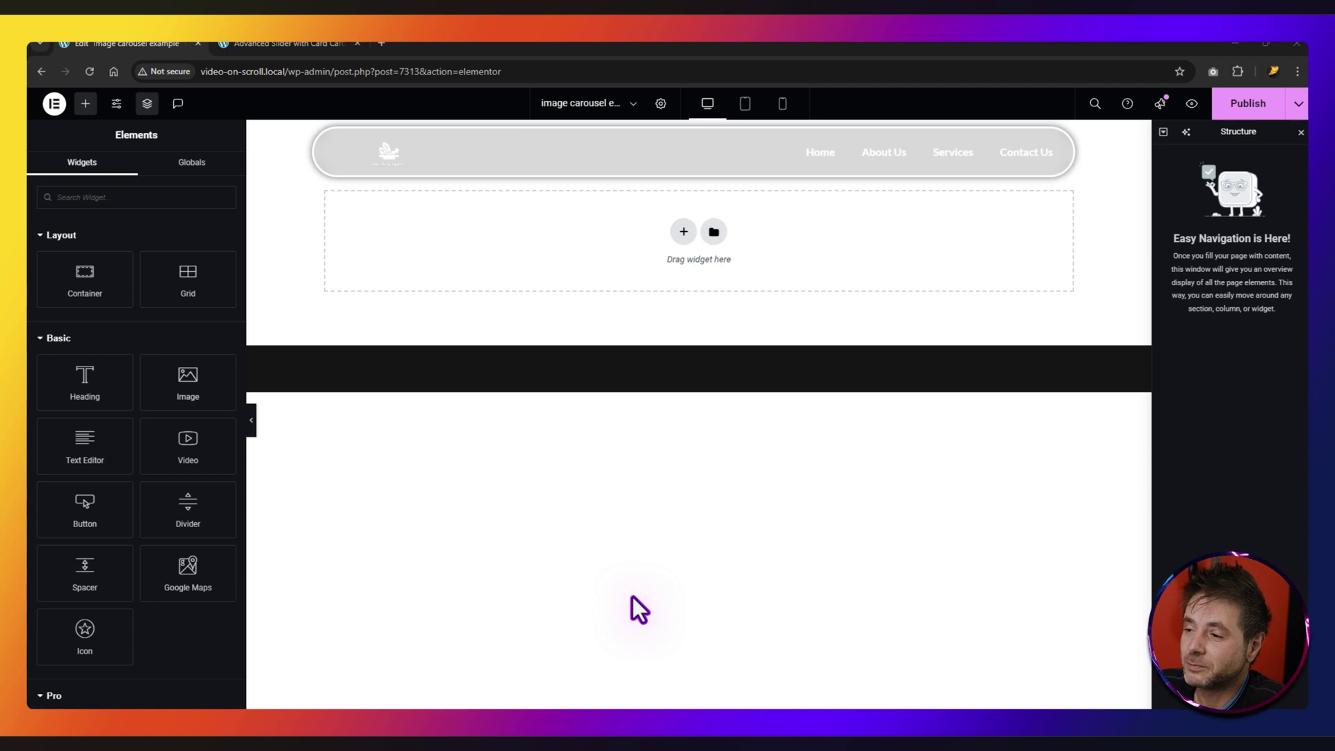
# - Add a flexbox container with two equal columns to the empty page
pyautogui.click(684, 232)
pyautogui.click(647, 268)
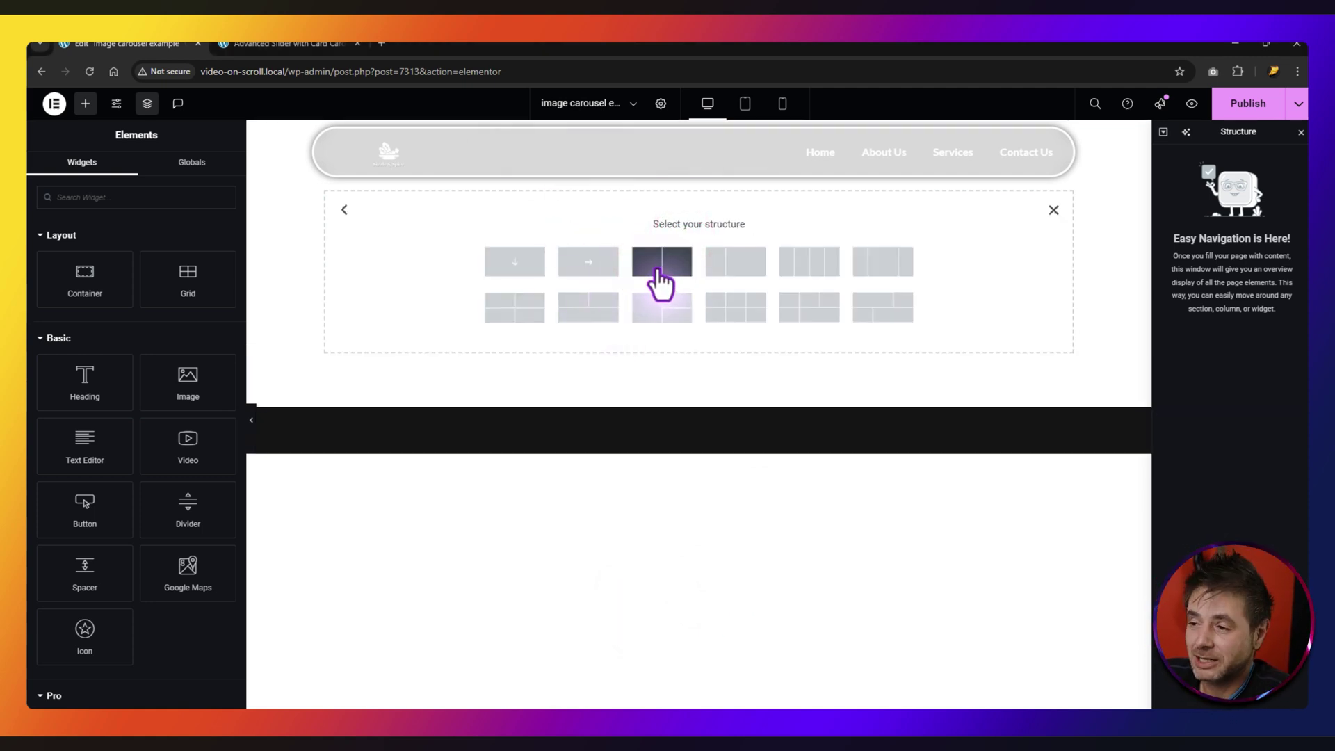
pyautogui.click(659, 268)
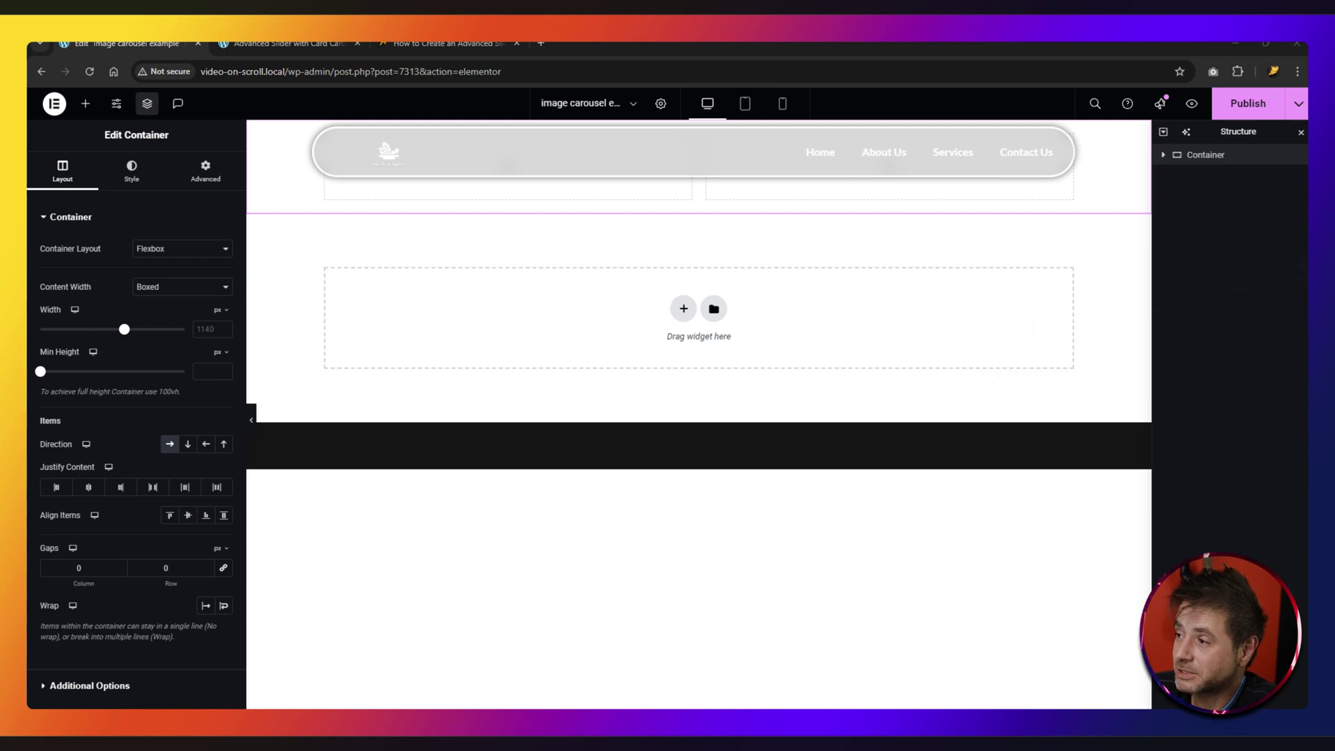
# - Rename the outer container Slider Container and its two inner containers Left Side and Right Side
pyautogui.click(1200, 157)
pyautogui.write('Slider Container')
pyautogui.press('Return')
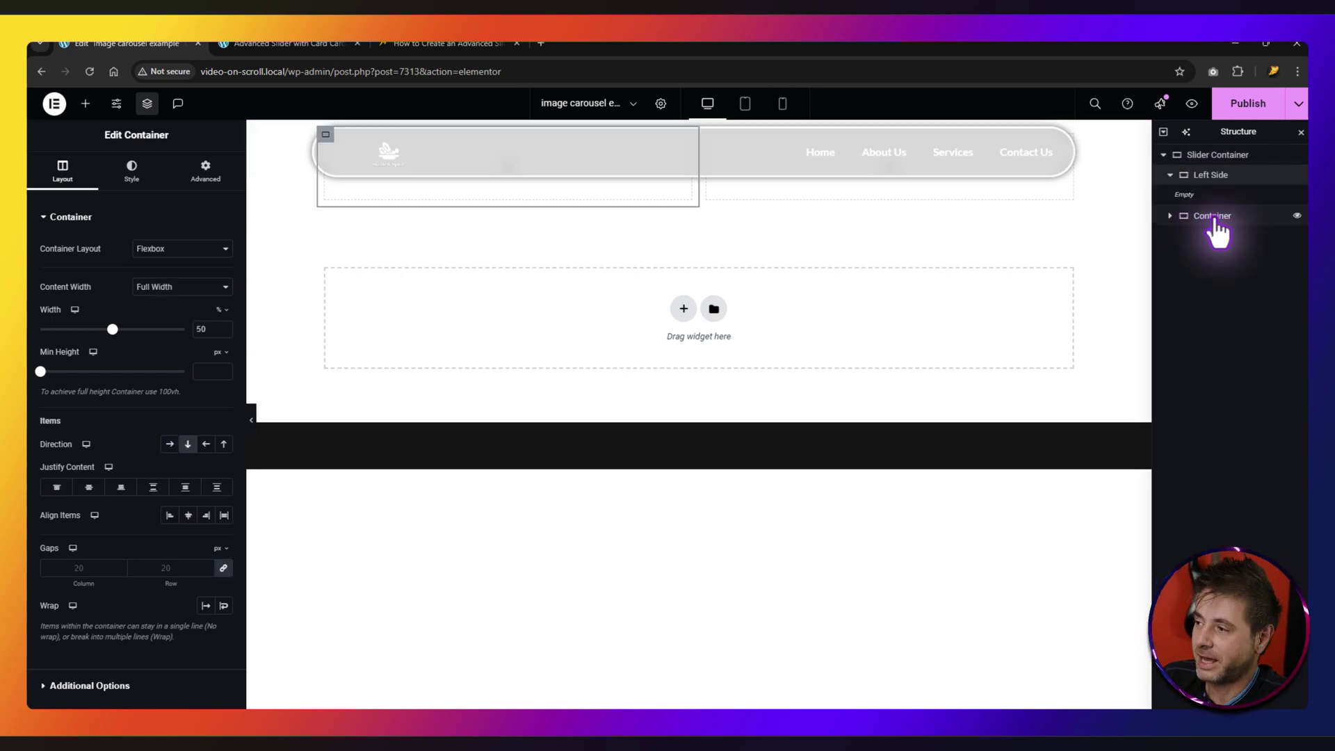
pyautogui.click(1209, 215)
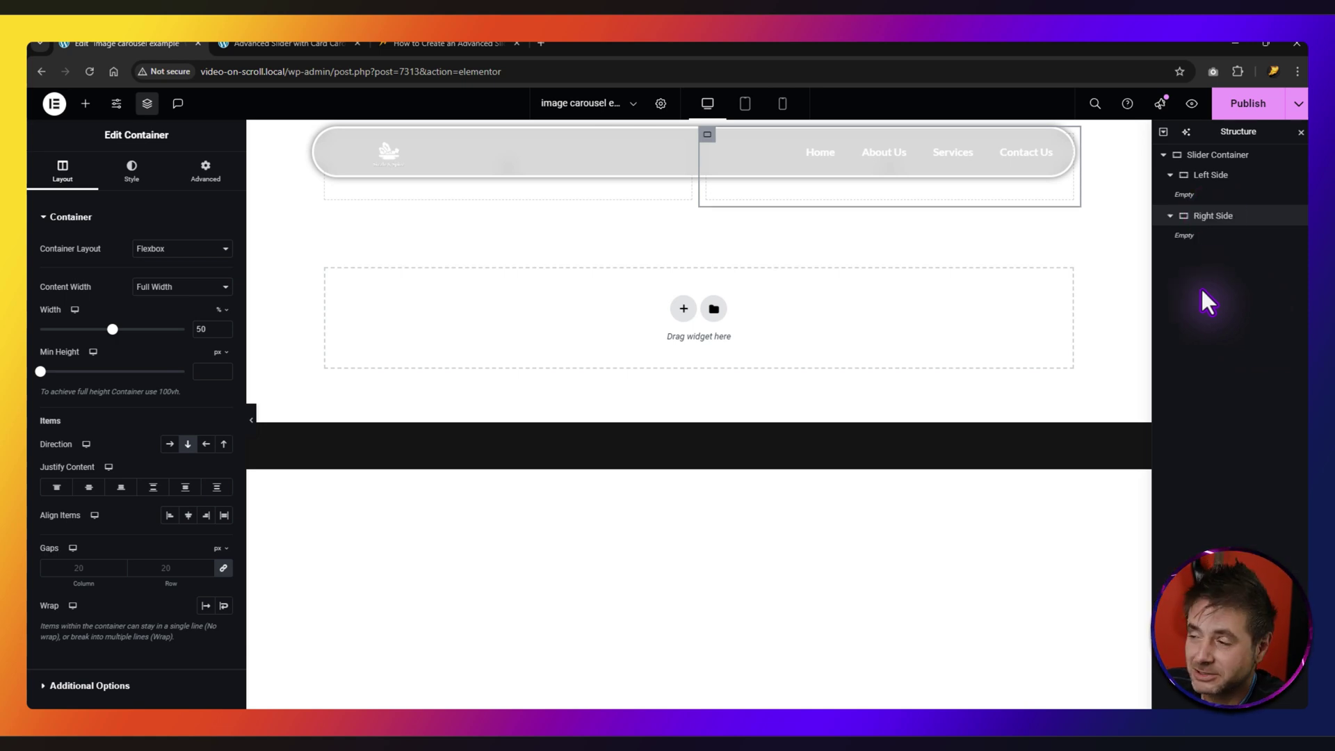
# - Set Slider Container's content width to Full Width and its minimum height to 100 vh
pyautogui.click(1226, 158)
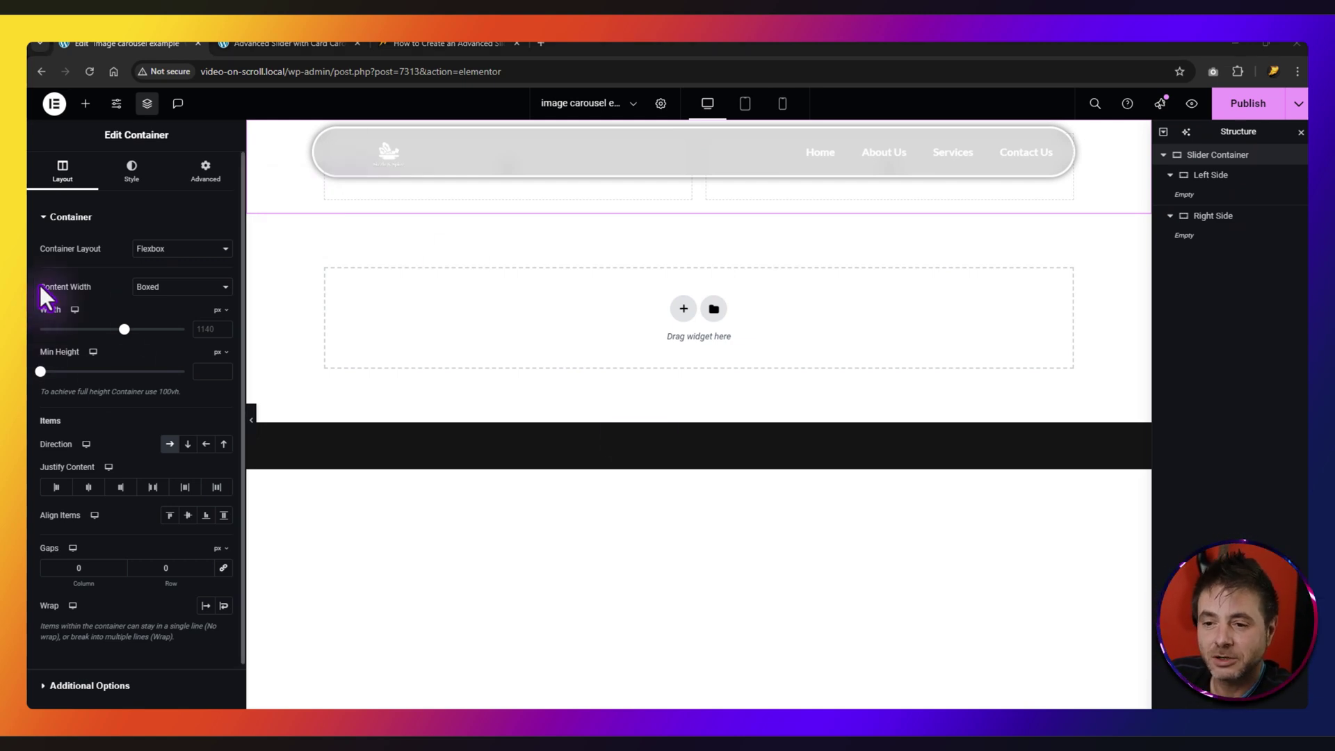
pyautogui.click(148, 287)
pyautogui.click(148, 319)
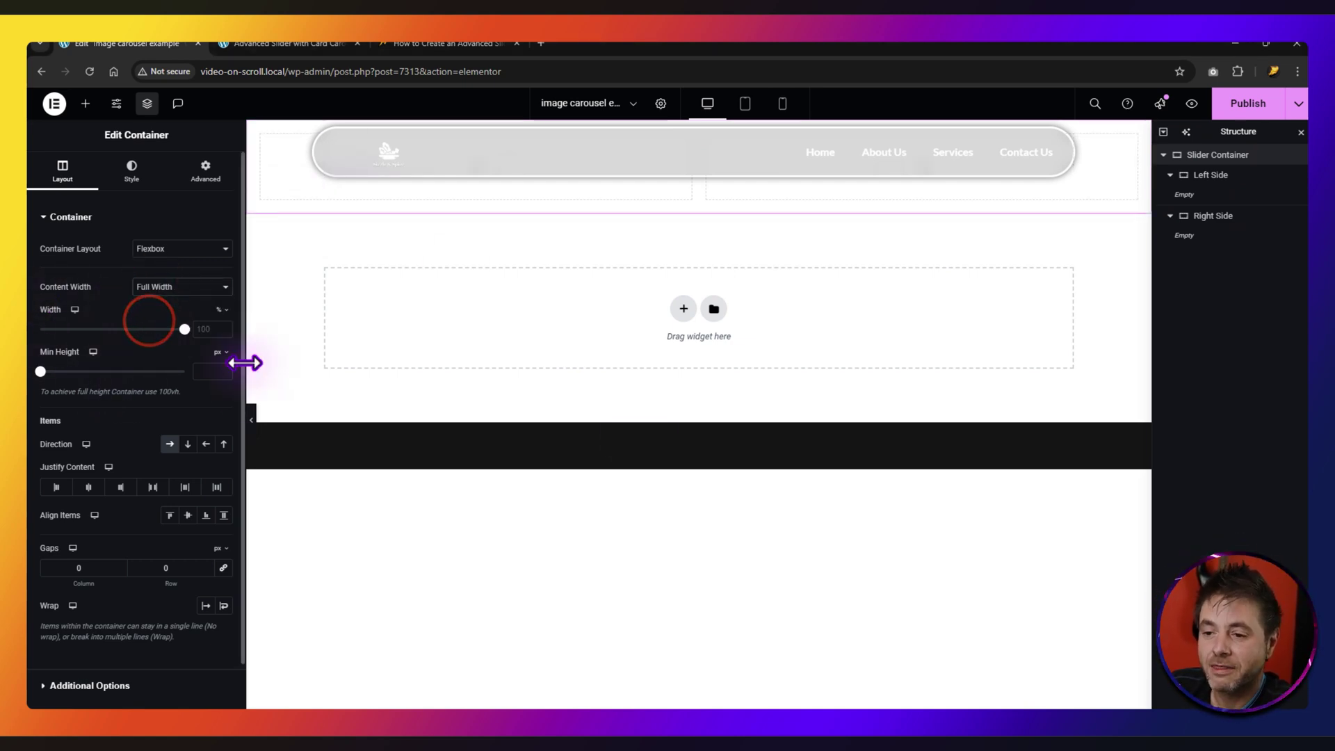
pyautogui.click(217, 351)
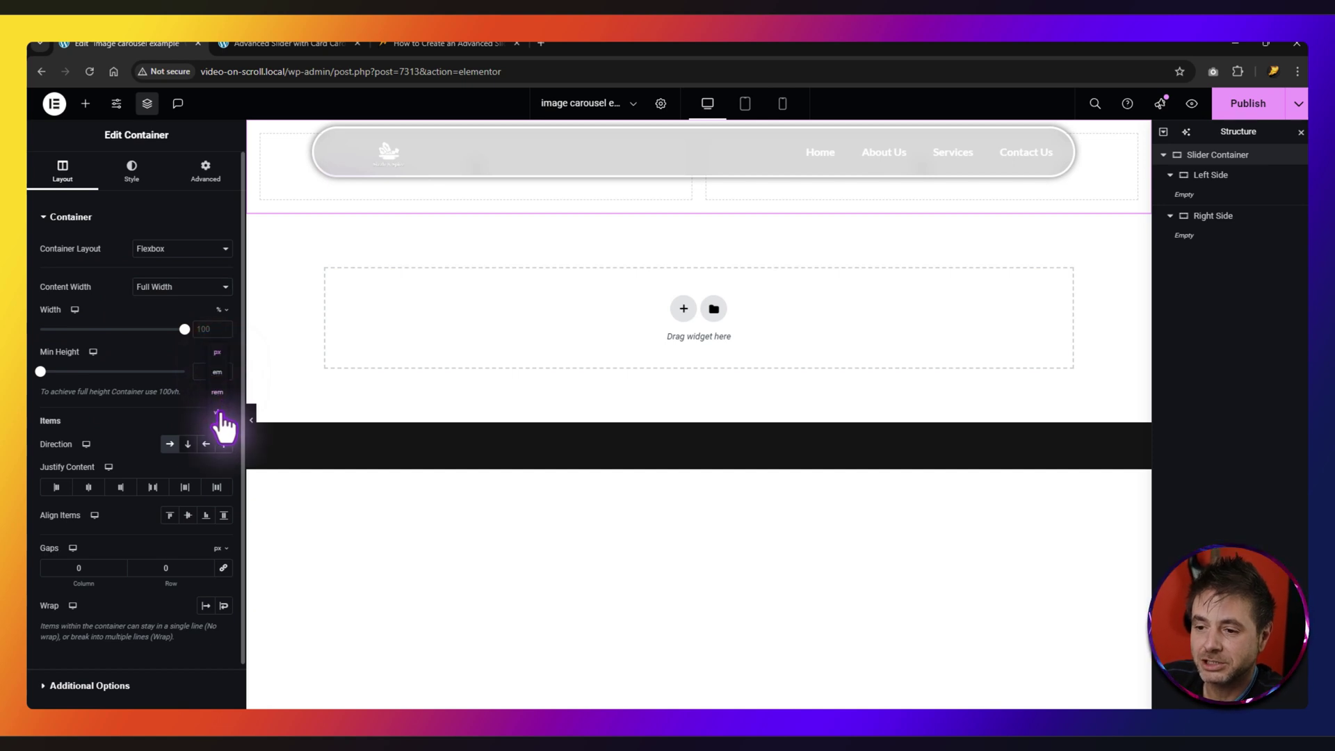
pyautogui.click(216, 412)
pyautogui.click(206, 371)
pyautogui.write('1')
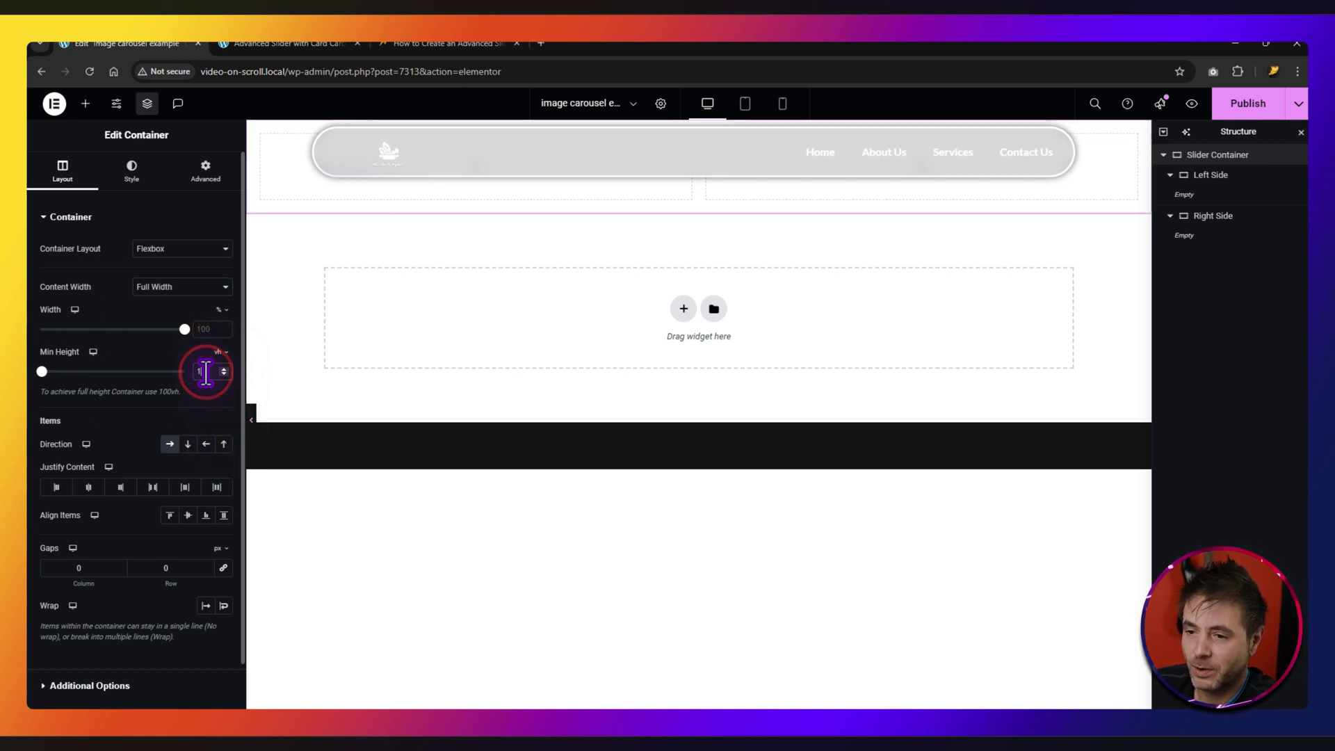
pyautogui.write('00')
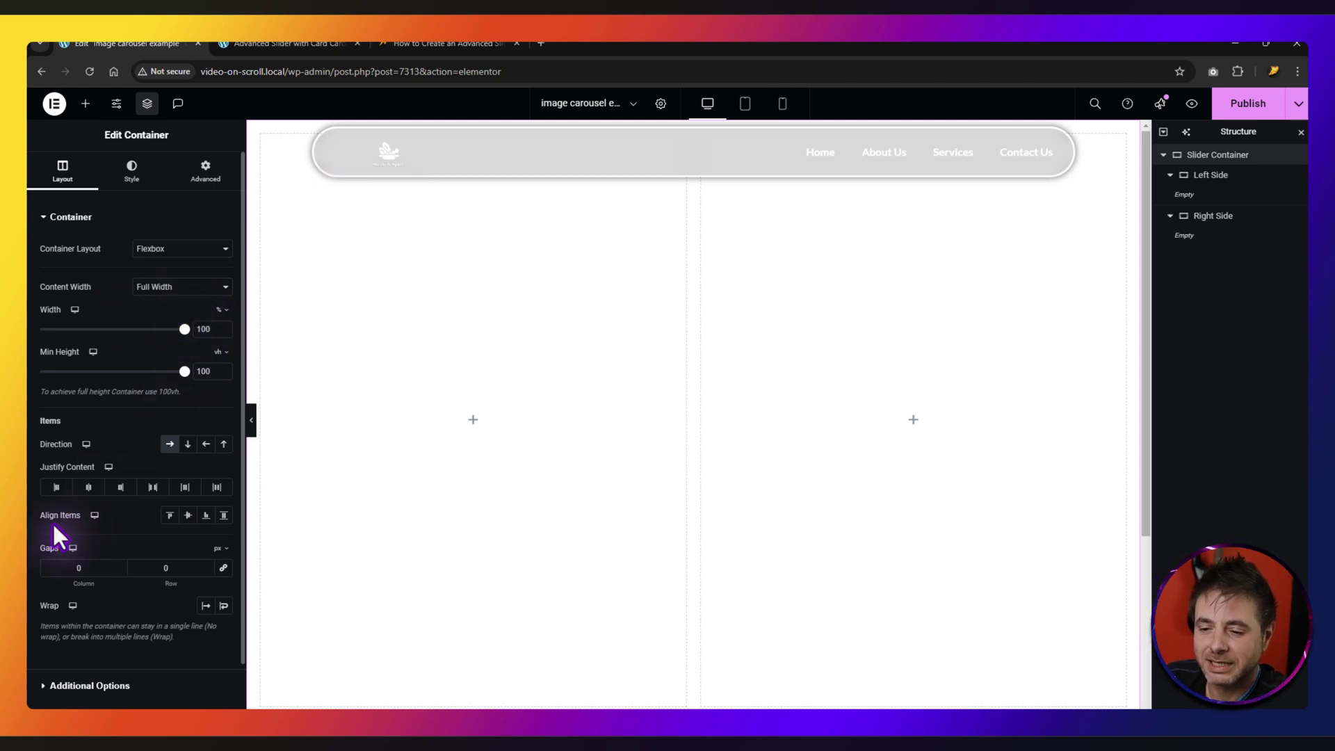
# - Align Slider Container's items to the center and set its overflow to Hidden
pyautogui.click(188, 515)
pyautogui.click(87, 568)
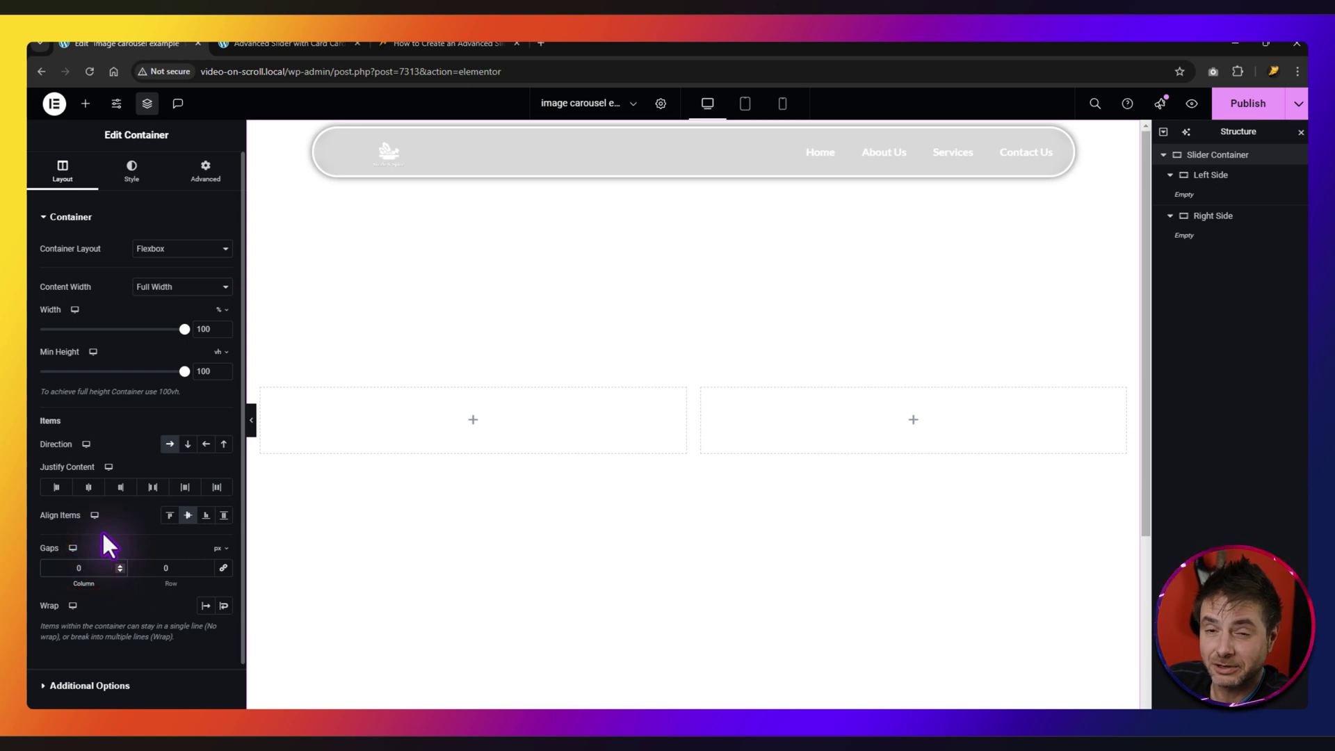
pyautogui.scroll(-1, 108, 652)
pyautogui.click(105, 637)
pyautogui.click(158, 281)
pyautogui.click(152, 311)
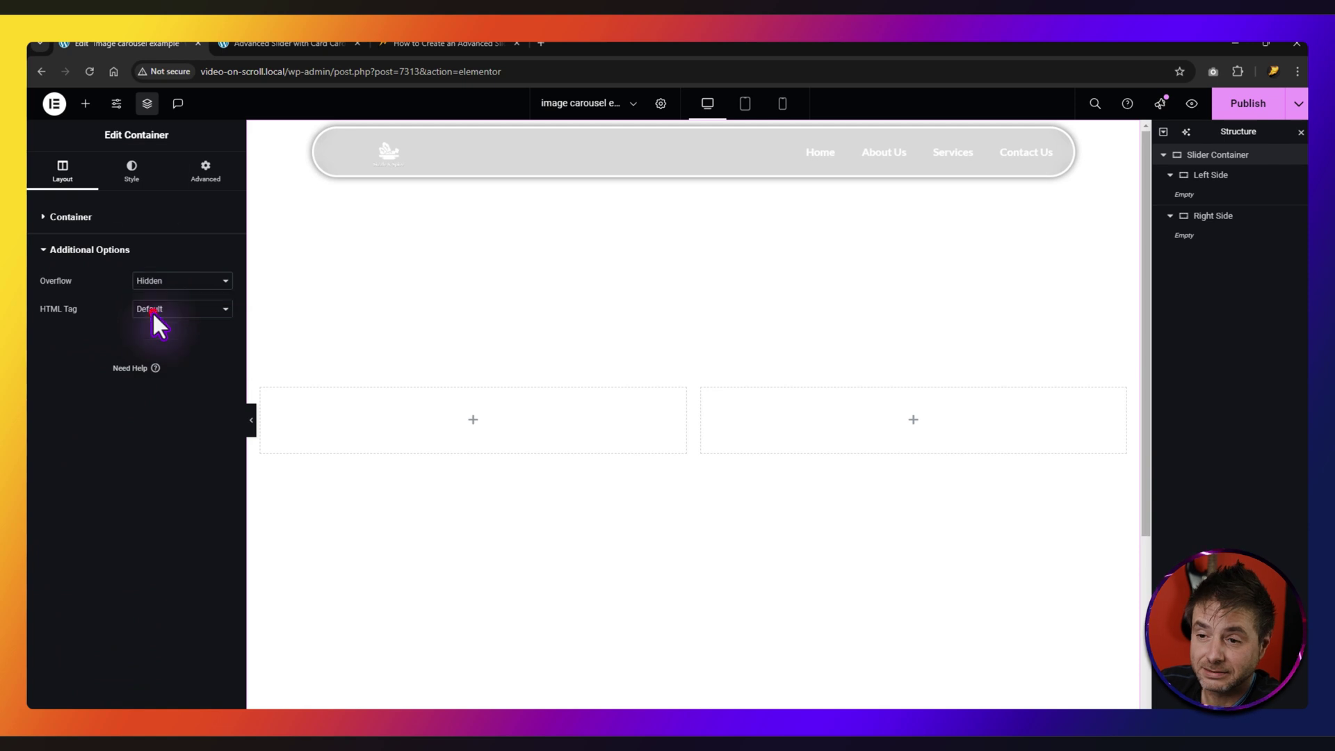
# - Give Slider Container a slideshow background using five adjacent media library images, from the sunset seashore to the autumn field
pyautogui.click(144, 173)
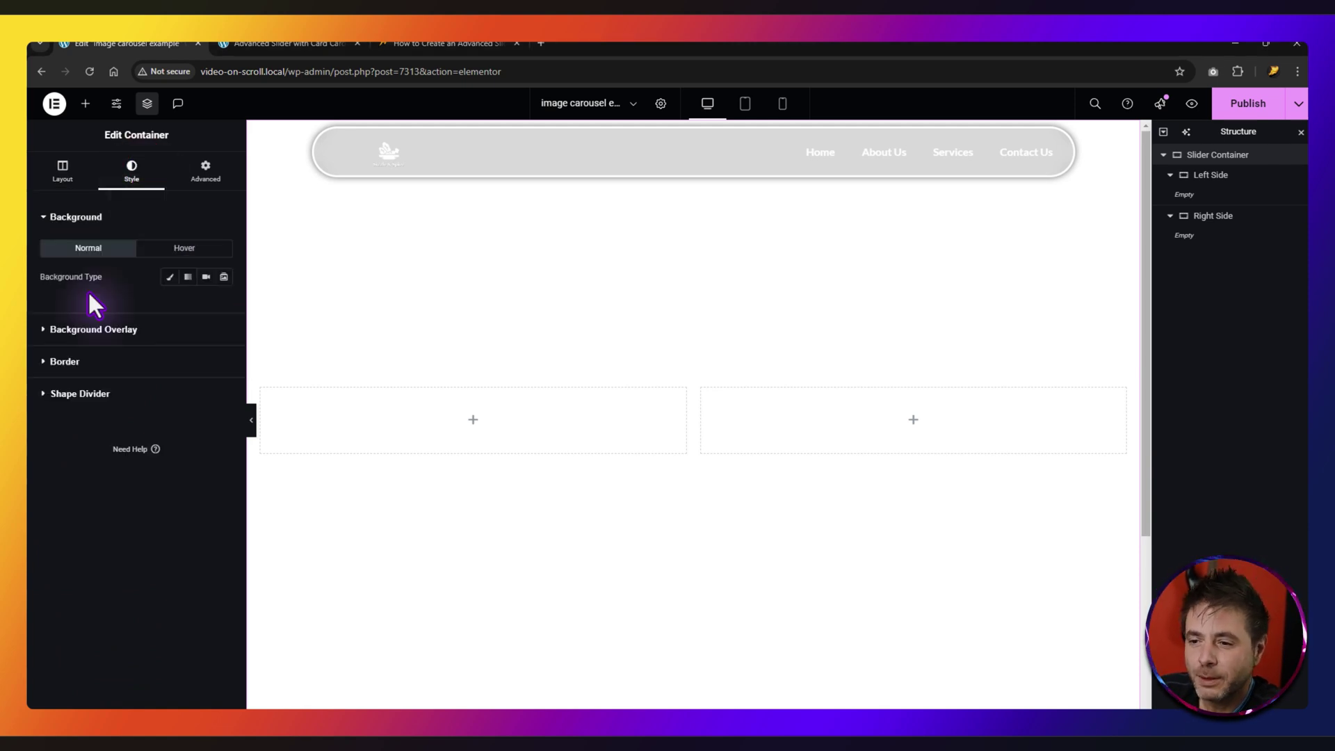
pyautogui.click(223, 278)
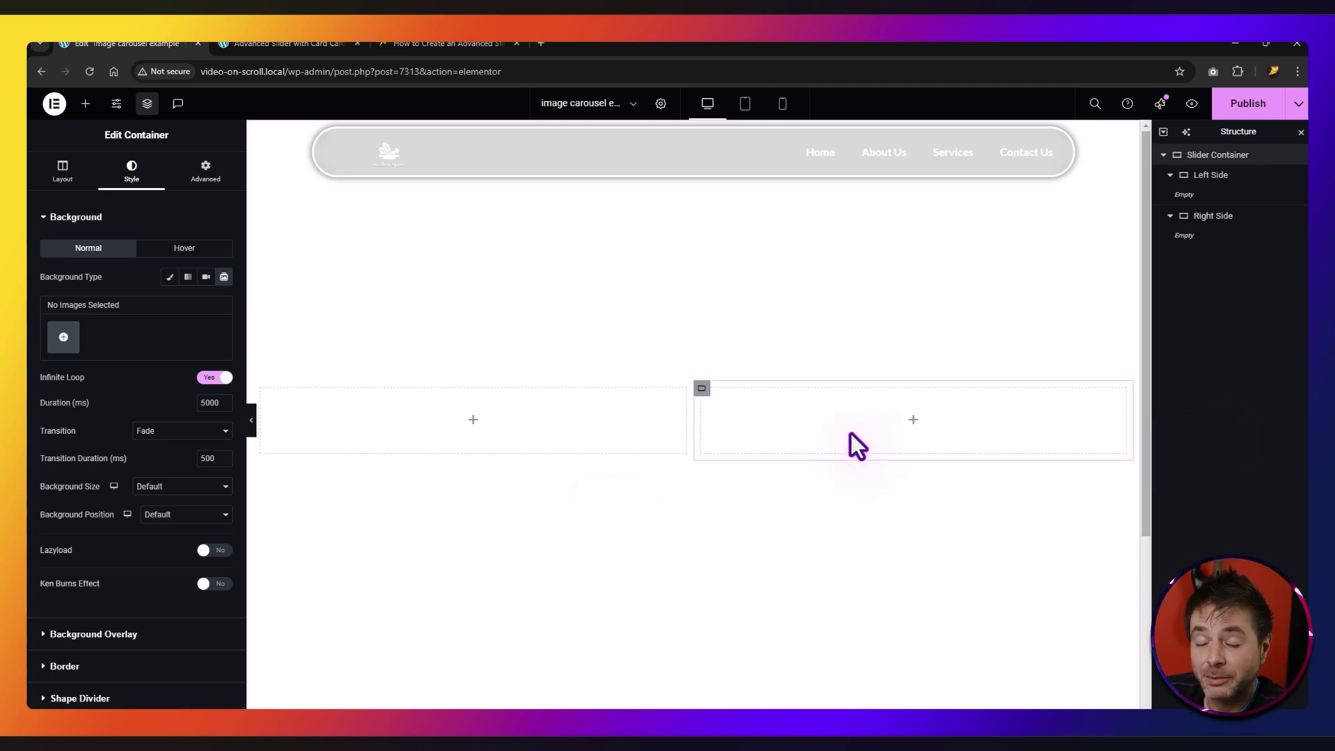
pyautogui.click(65, 337)
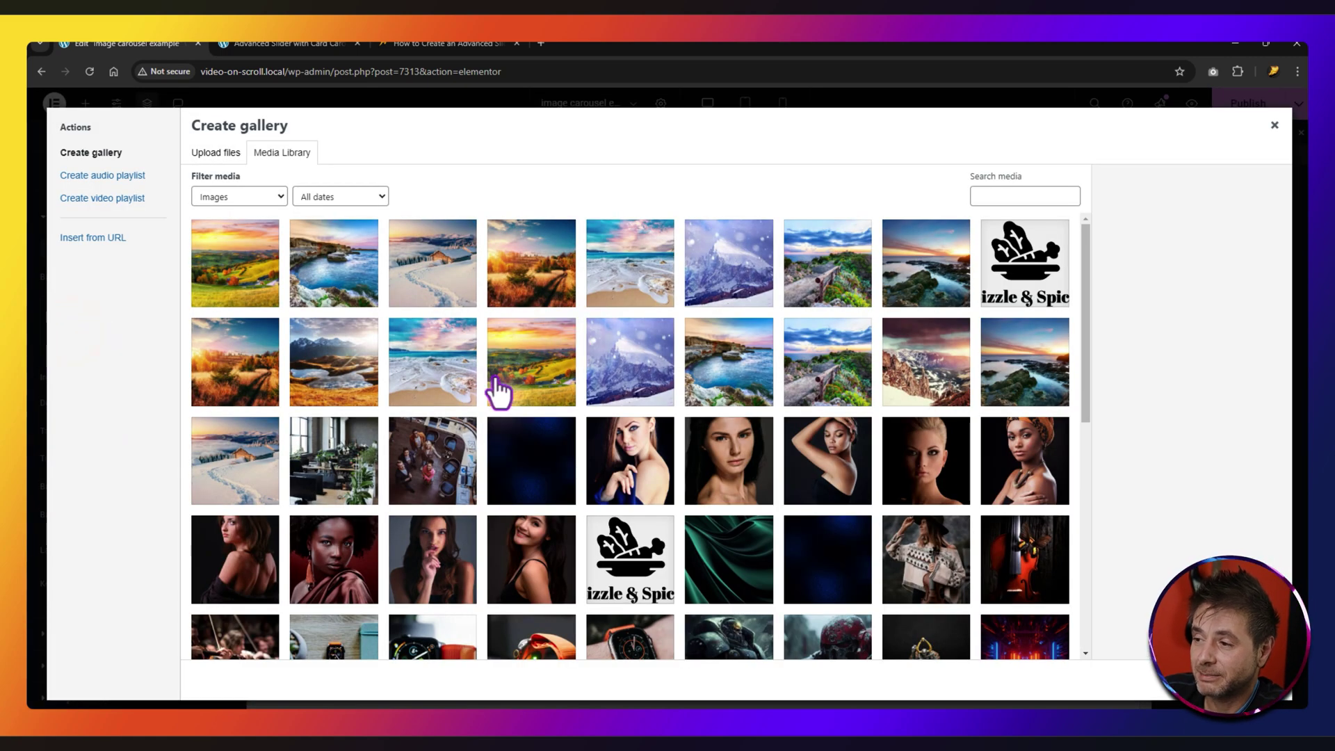
pyautogui.click(926, 264)
pyautogui.keyDown('shift'); pyautogui.click(531, 265); pyautogui.keyUp('shift')
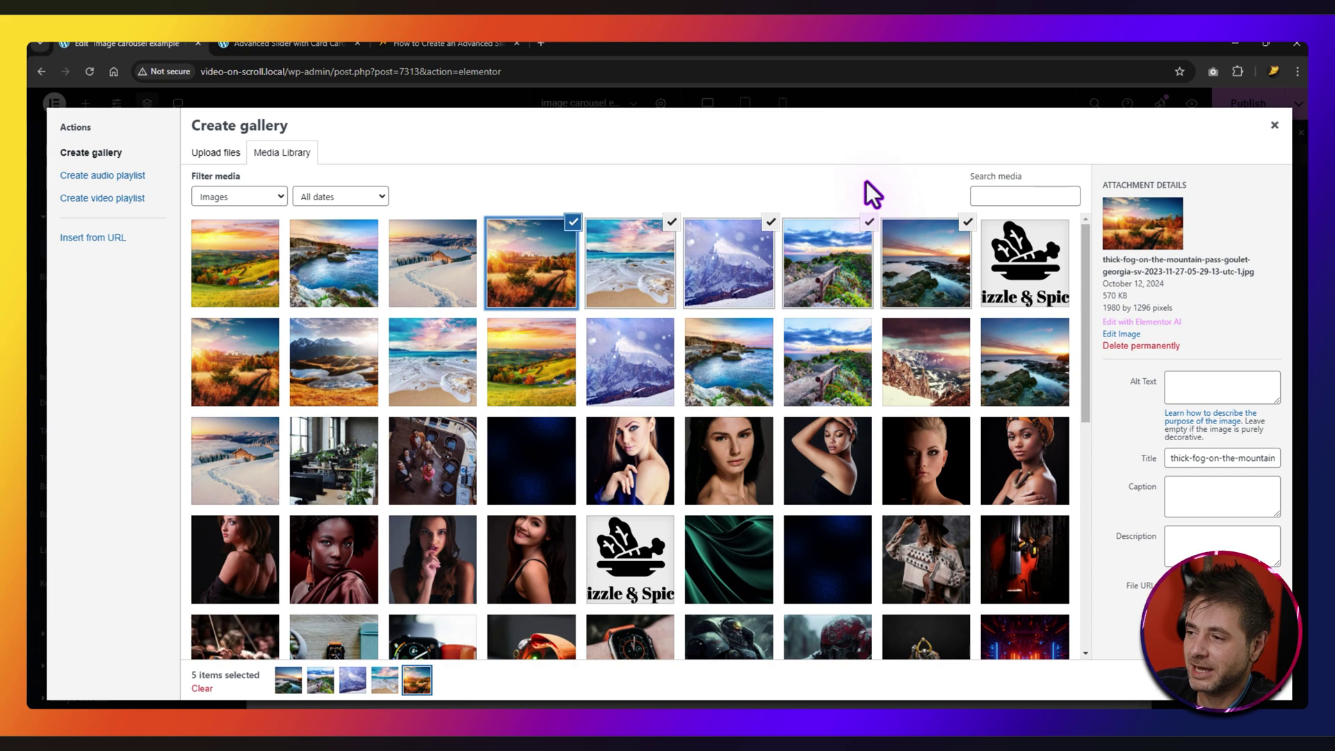
pyautogui.click(1231, 685)
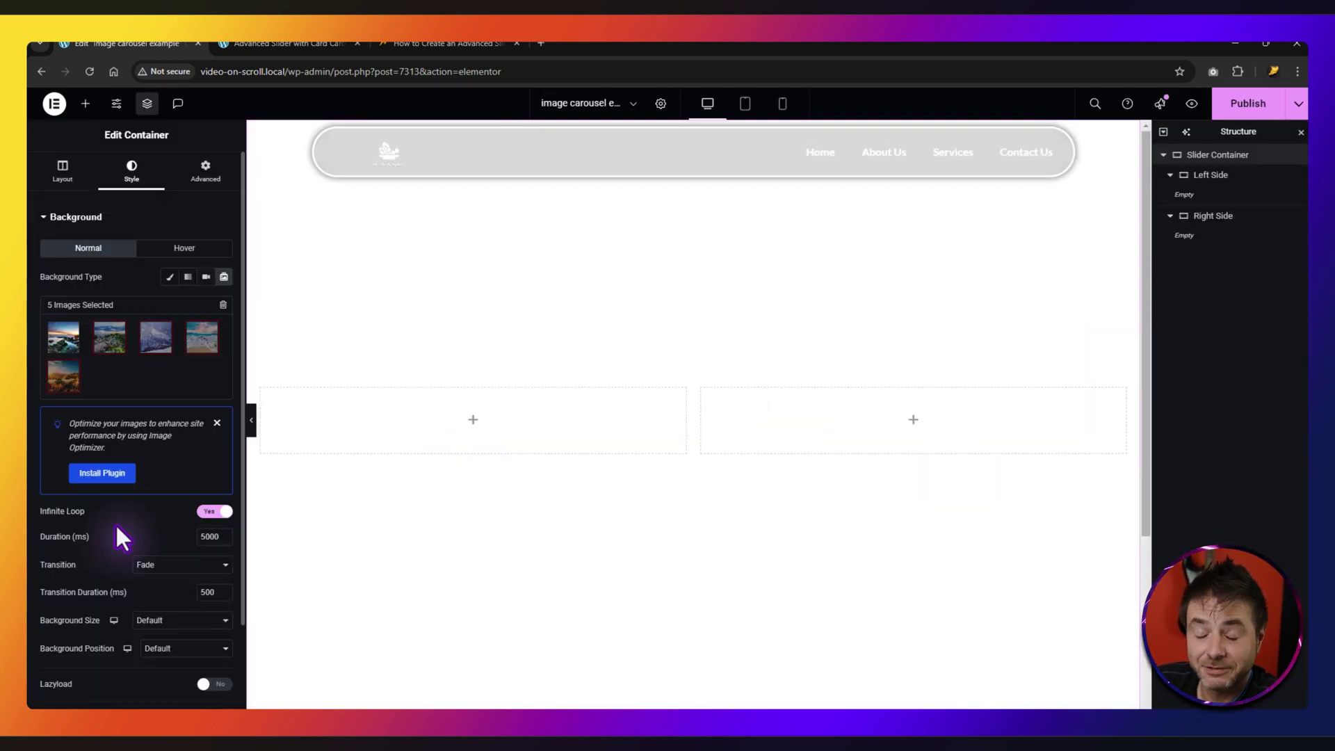
# - Turn off Infinite Loop and turn on Lazyload for the background slideshow
pyautogui.click(211, 511)
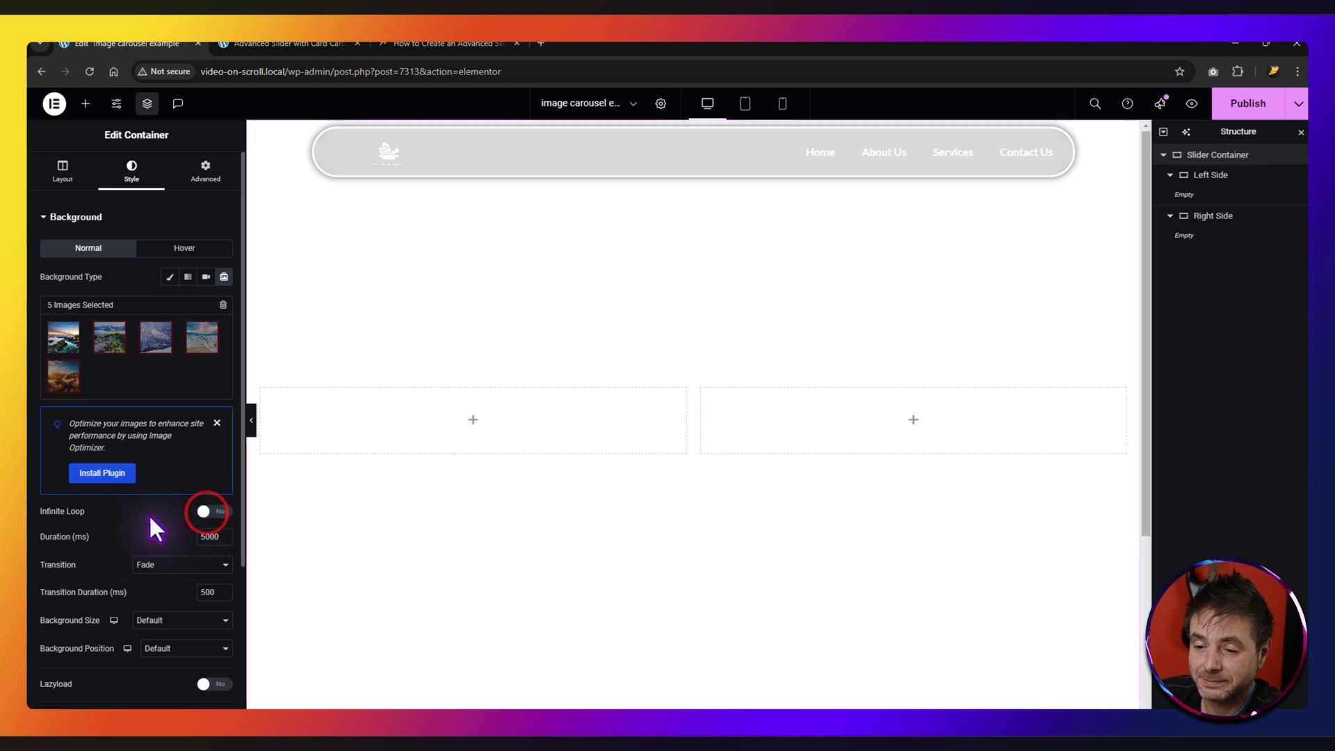
pyautogui.scroll(-3, 148, 518)
pyautogui.click(220, 476)
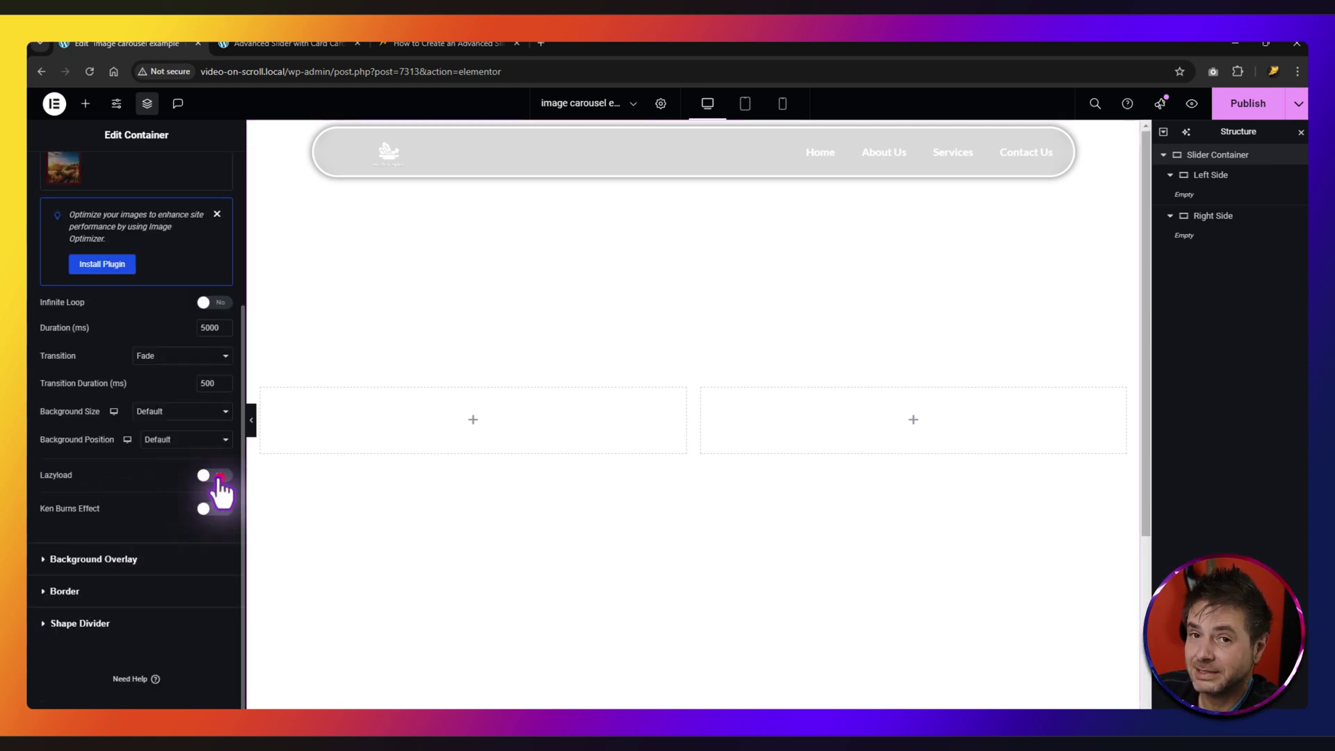
# - Give Slider Container a linear gradient background overlay from black to transparent white (#FFFFFF00) at 150 degrees
pyautogui.click(159, 558)
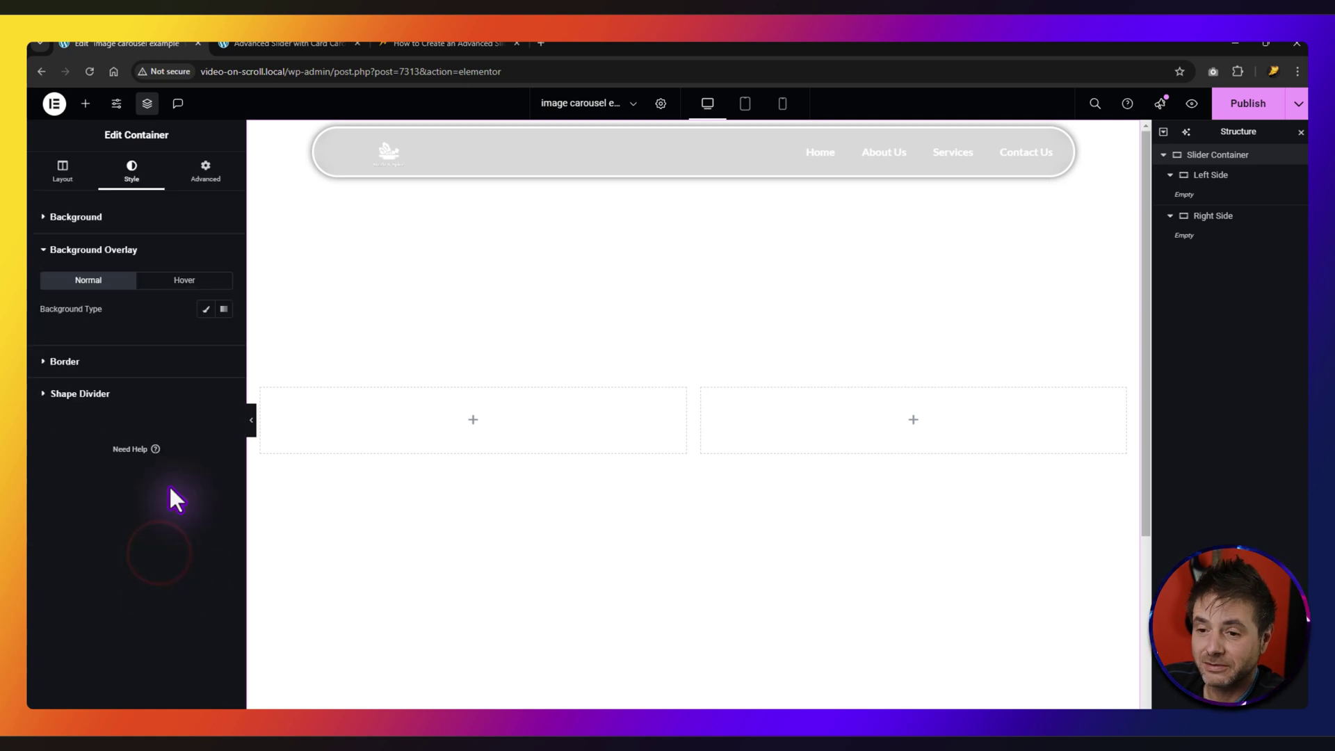
pyautogui.click(224, 310)
pyautogui.click(221, 403)
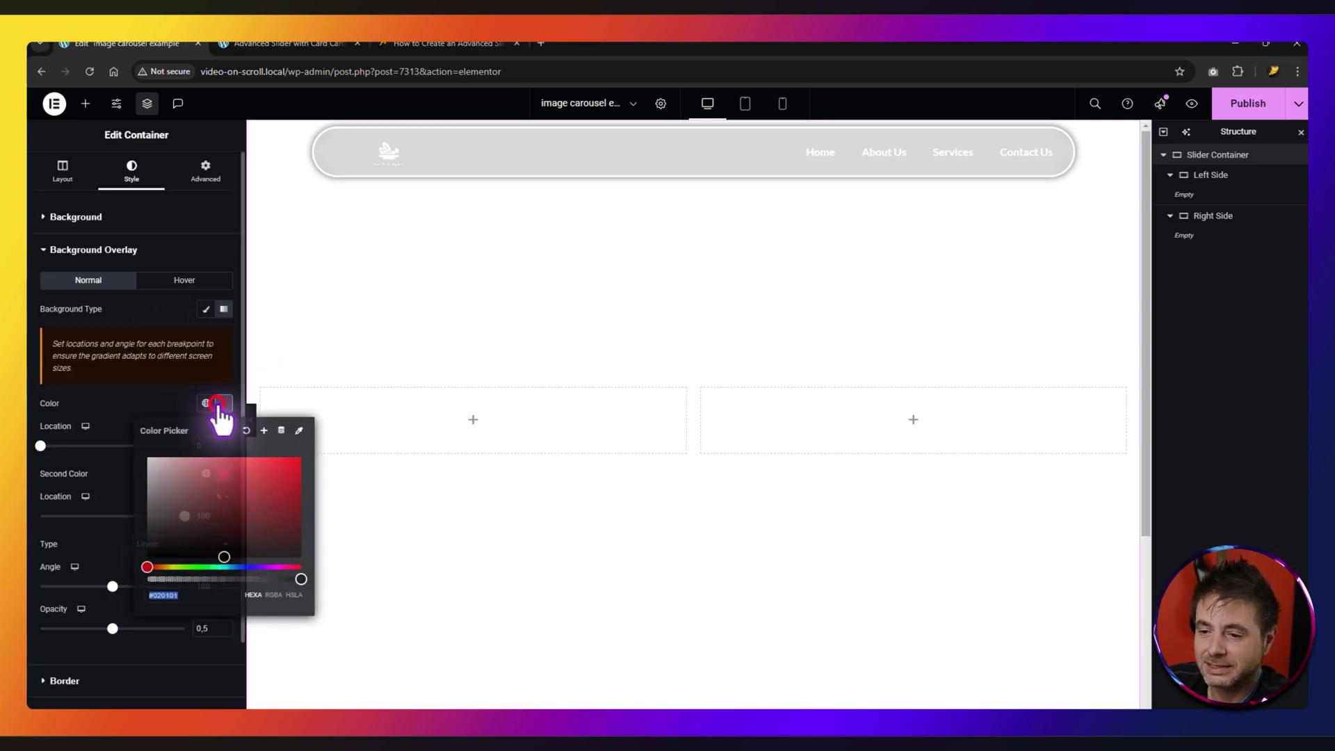
pyautogui.click(224, 474)
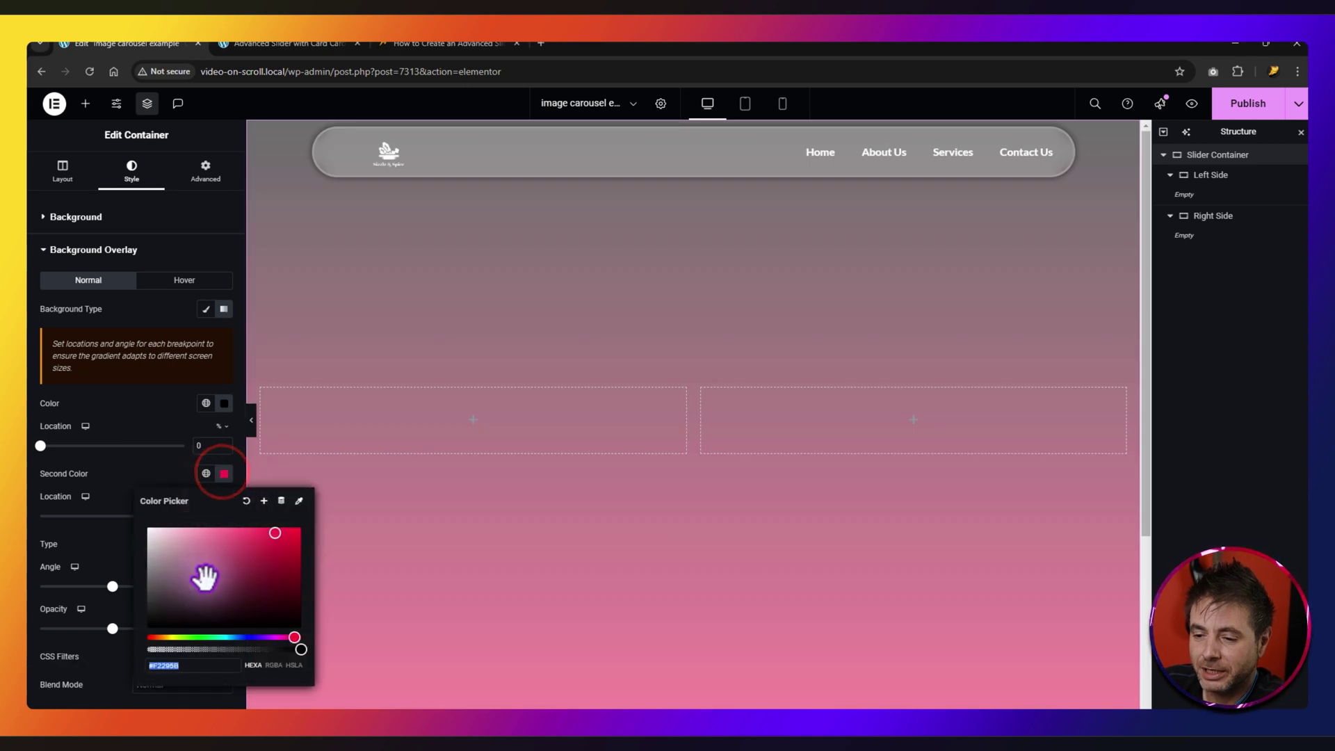
pyautogui.moveTo(202, 575); pyautogui.dragTo(132, 525)
pyautogui.moveTo(299, 649); pyautogui.dragTo(114, 653)
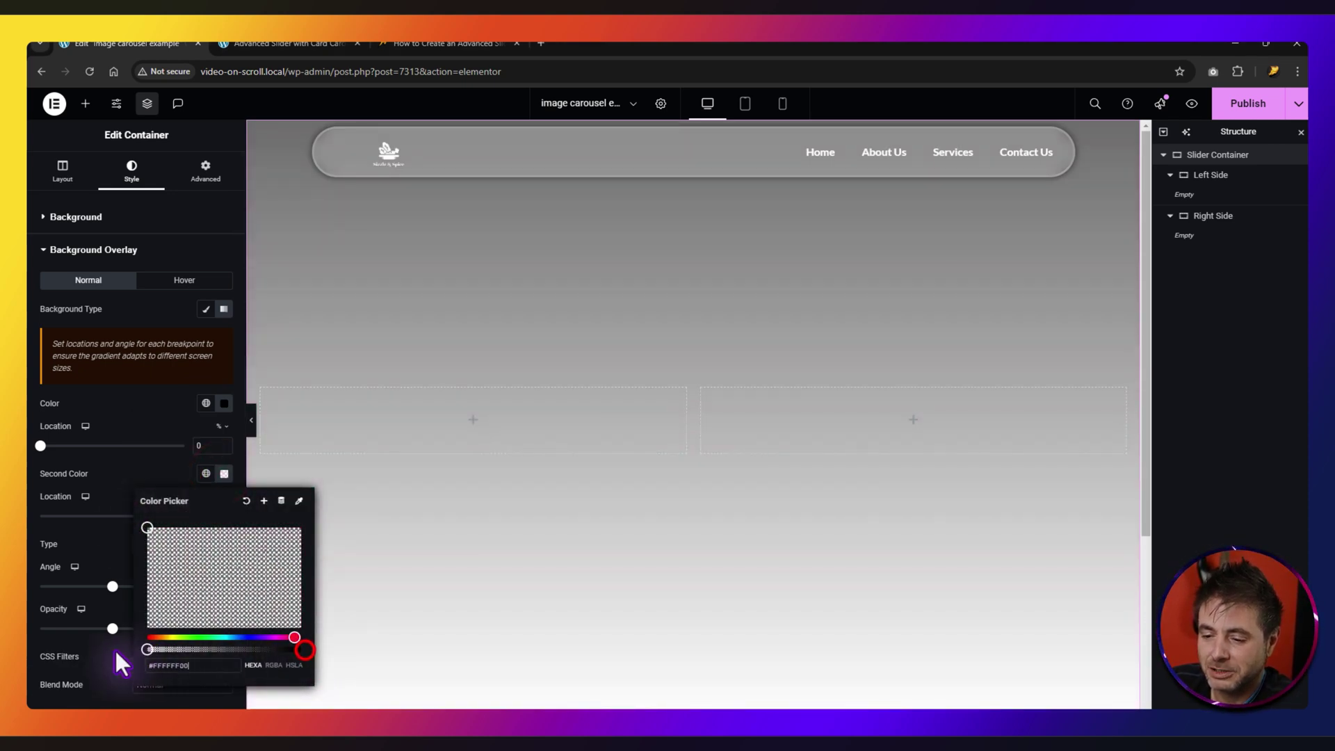
pyautogui.click(101, 542)
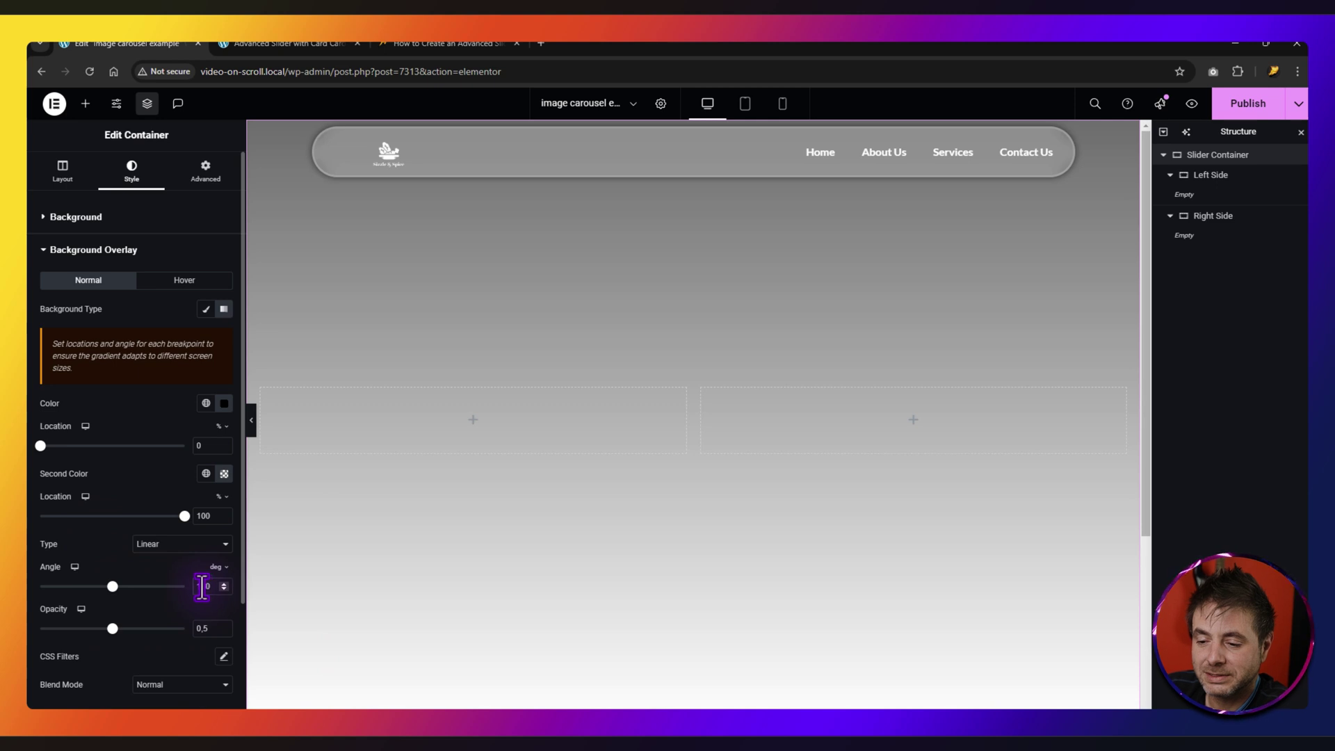
pyautogui.write('150')
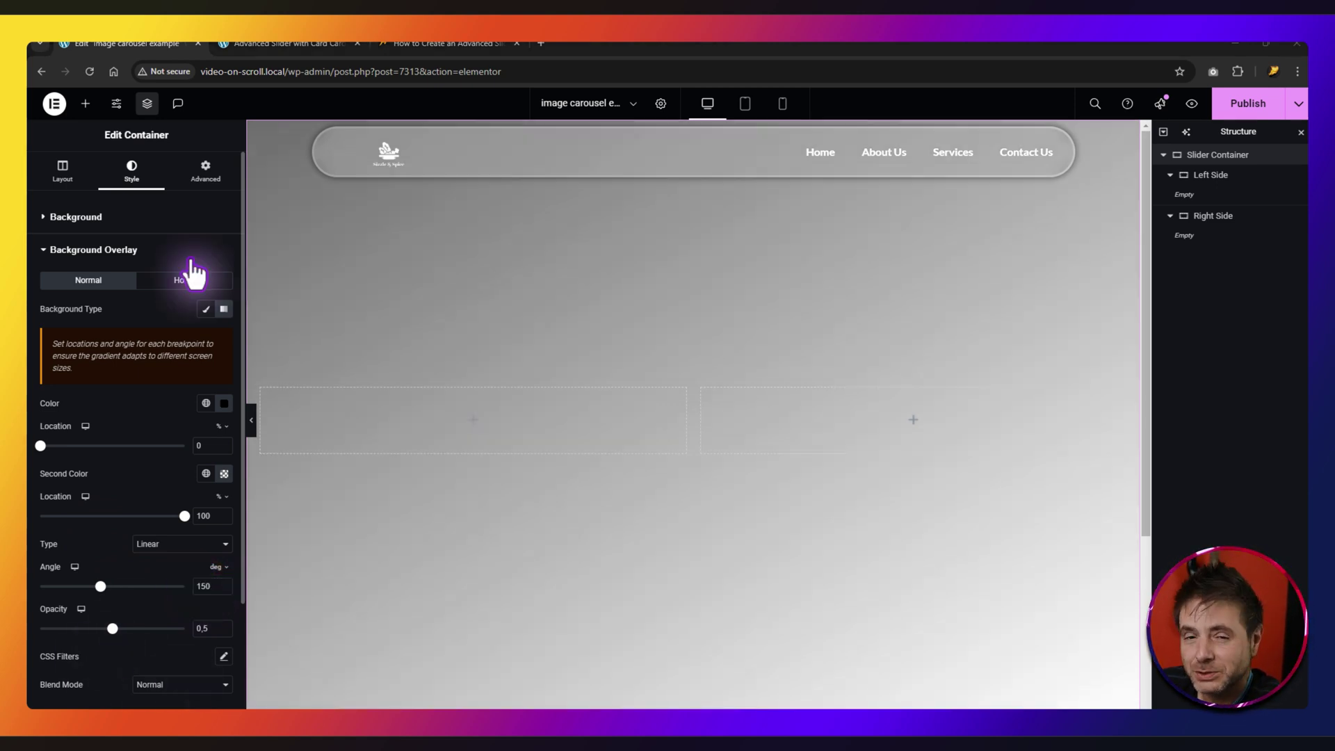
# - Set Slider Container's padding to 0 px top and bottom and 10 px right and left
pyautogui.click(206, 172)
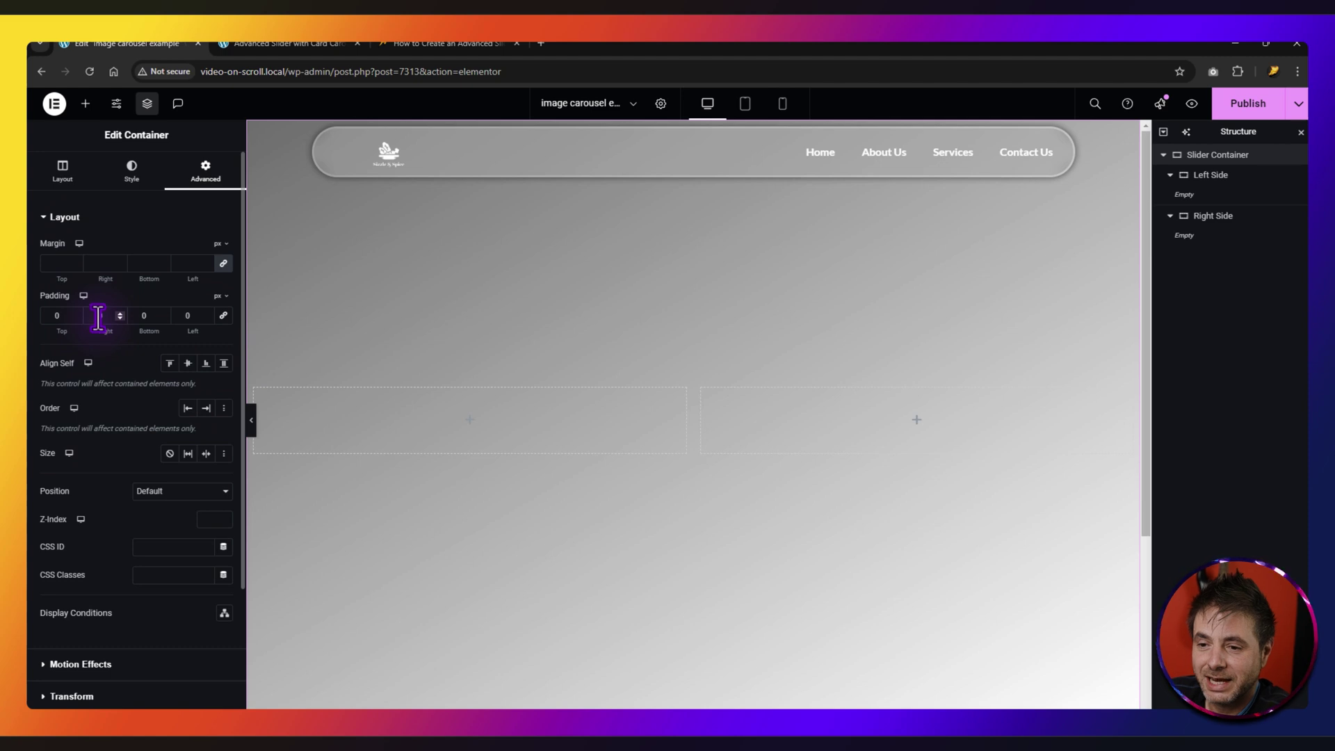
pyautogui.press('Tab')
pyautogui.press('Tab')
pyautogui.write('10')
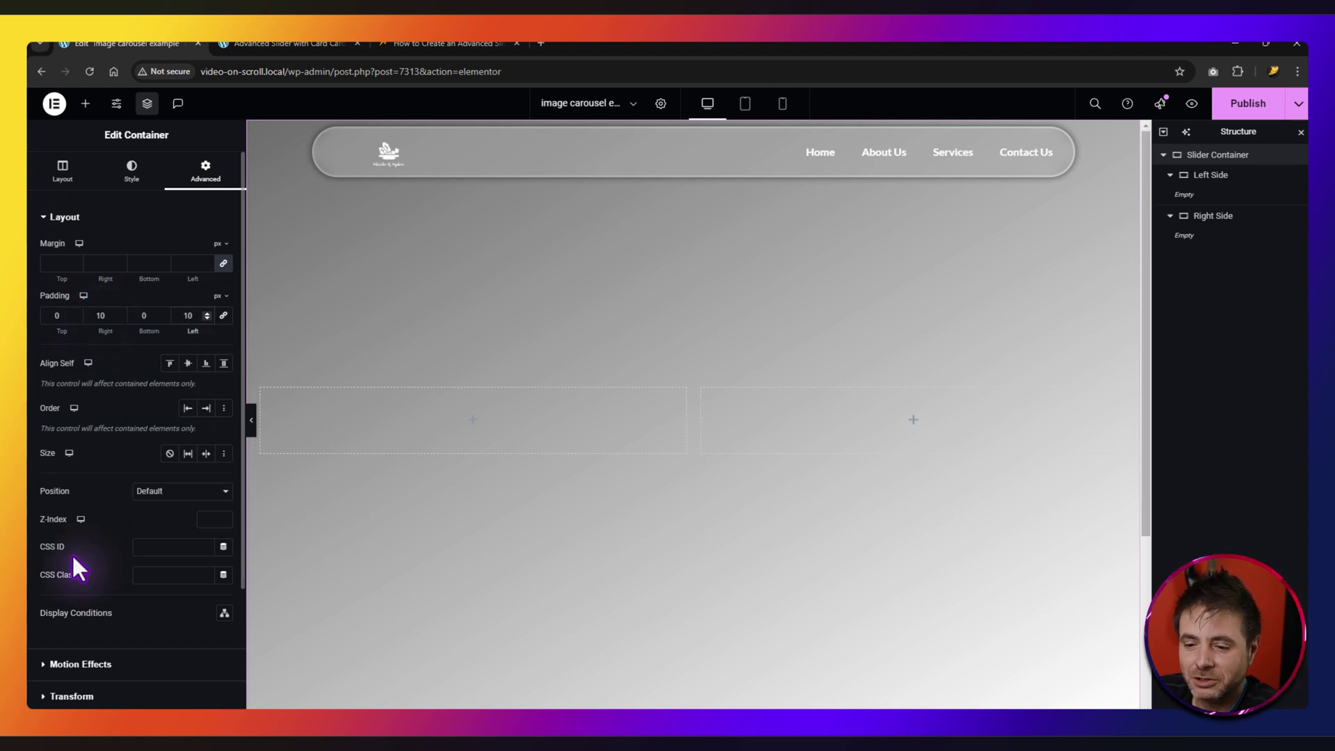
# - Copy the class name reboot-slider from the tutorial's blog post and assign it as Slider Container's CSS class
pyautogui.click(154, 577)
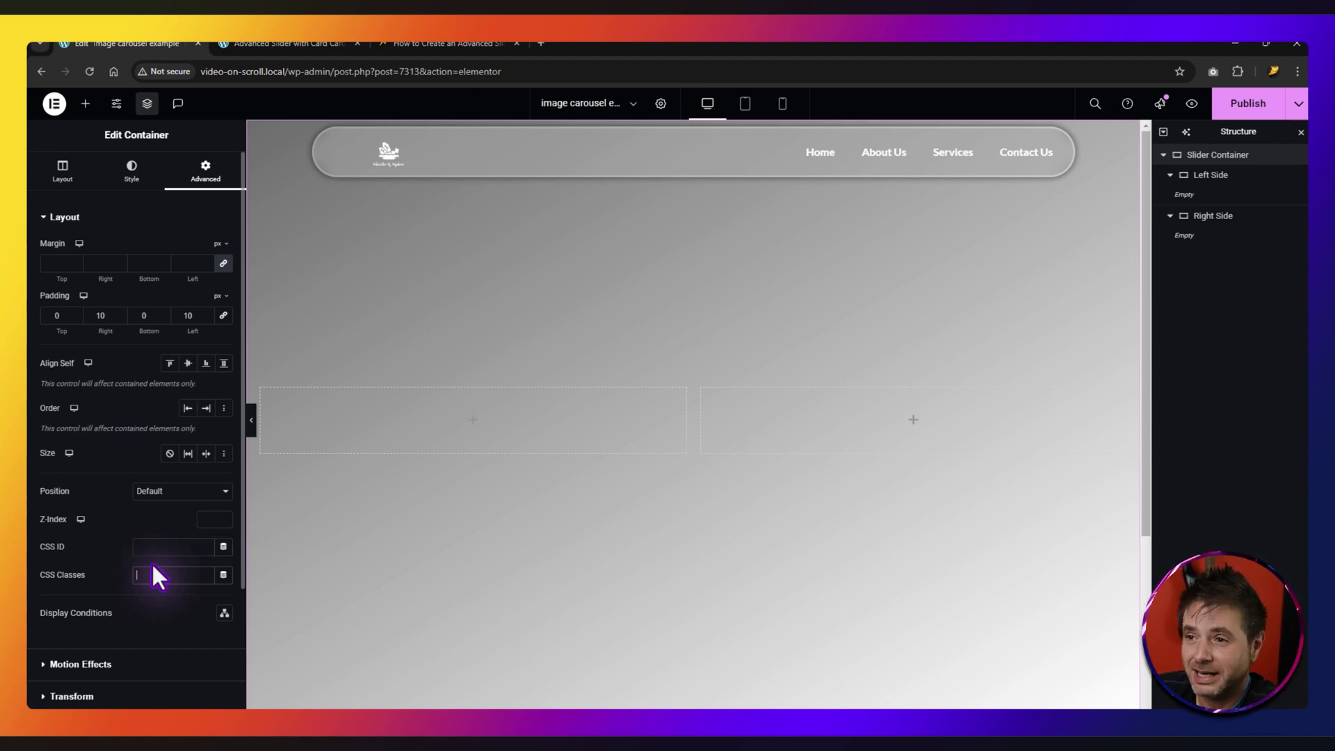
pyautogui.click(420, 44)
pyautogui.scroll(-2, 280, 354)
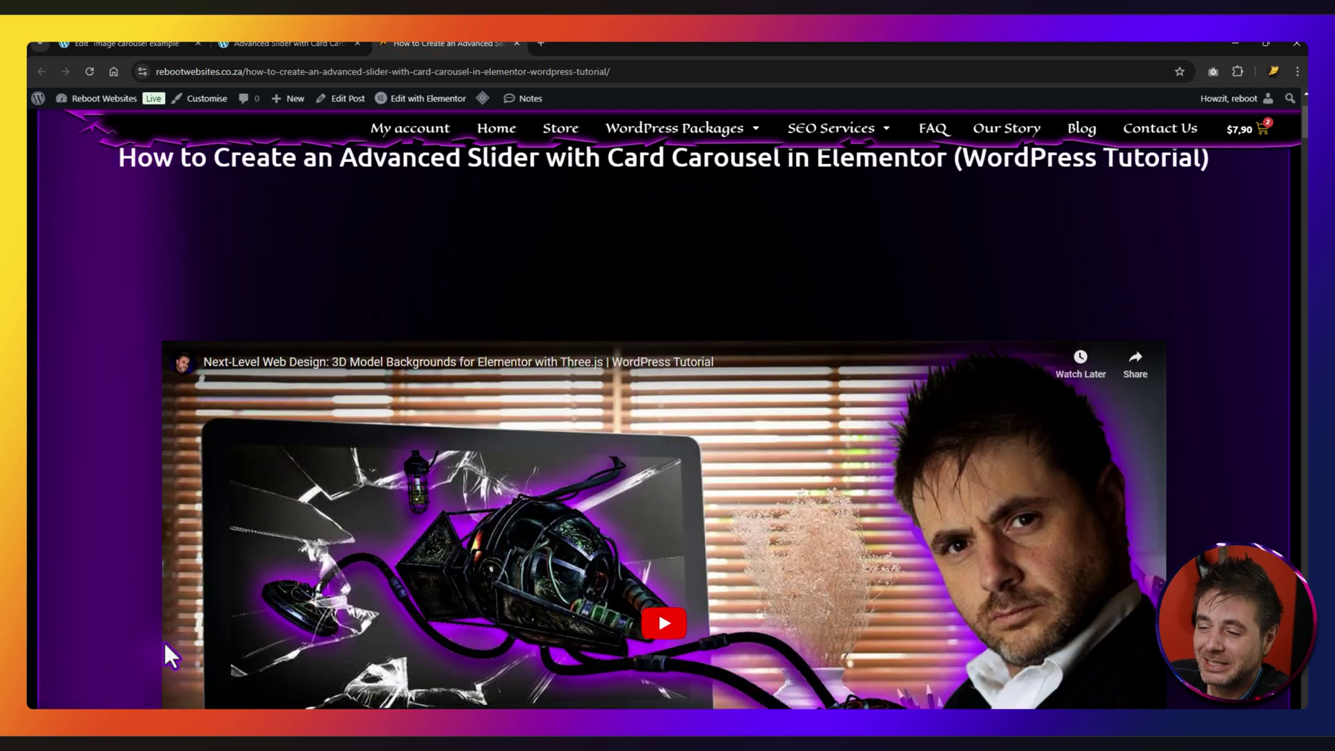
pyautogui.scroll(-2, 275, 388)
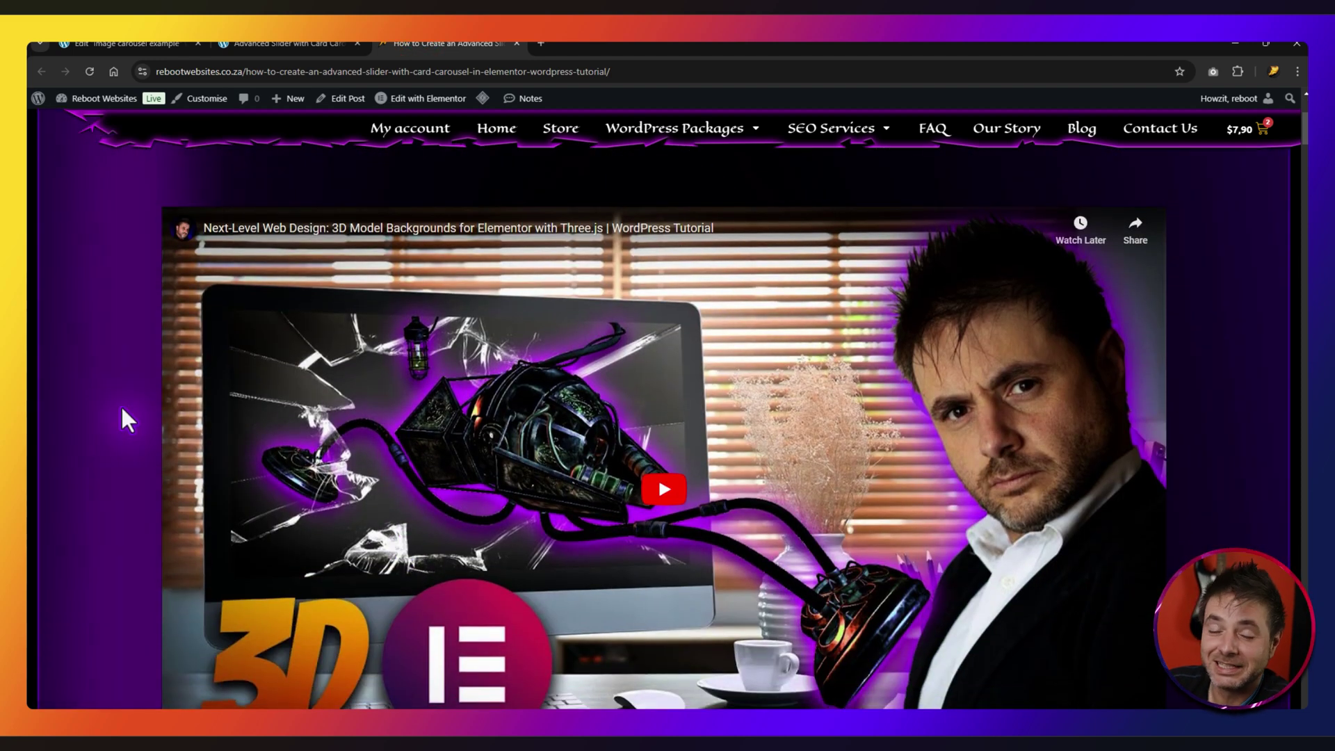
pyautogui.scroll(-8, 122, 410)
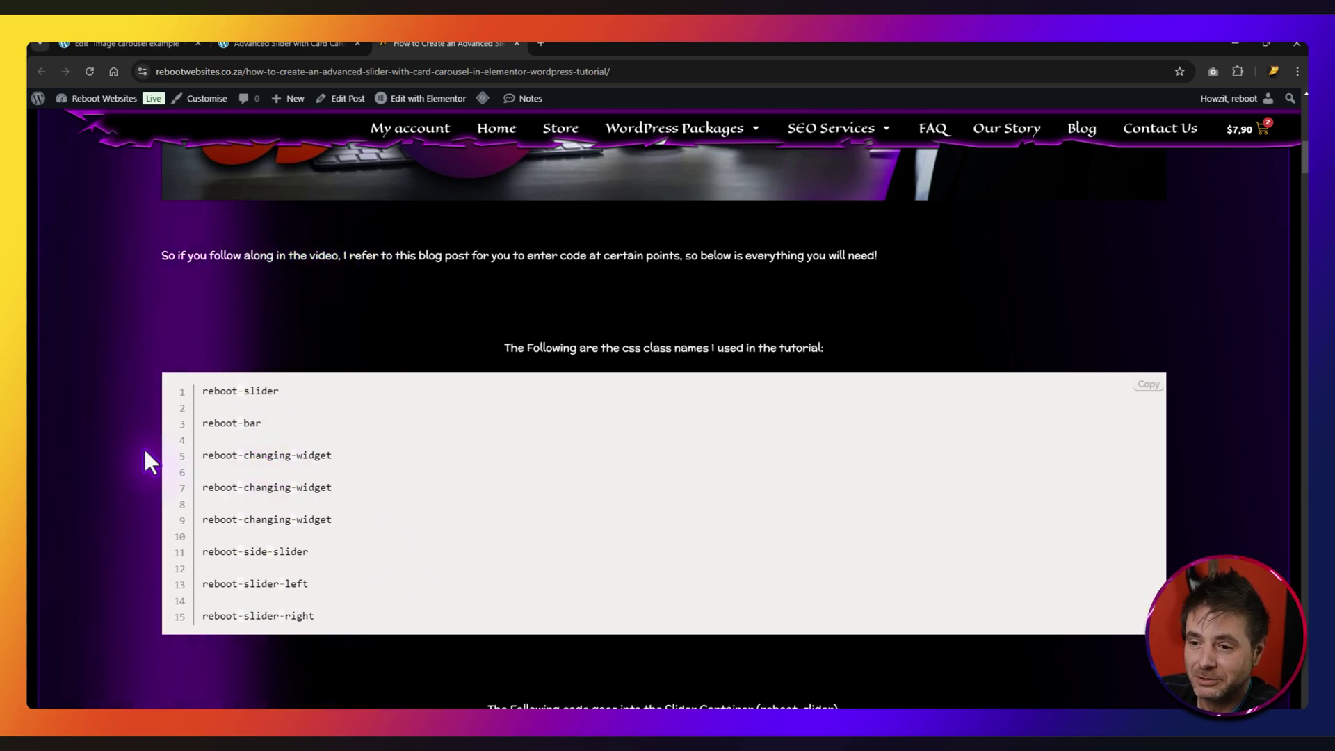
pyautogui.scroll(-15, 110, 452)
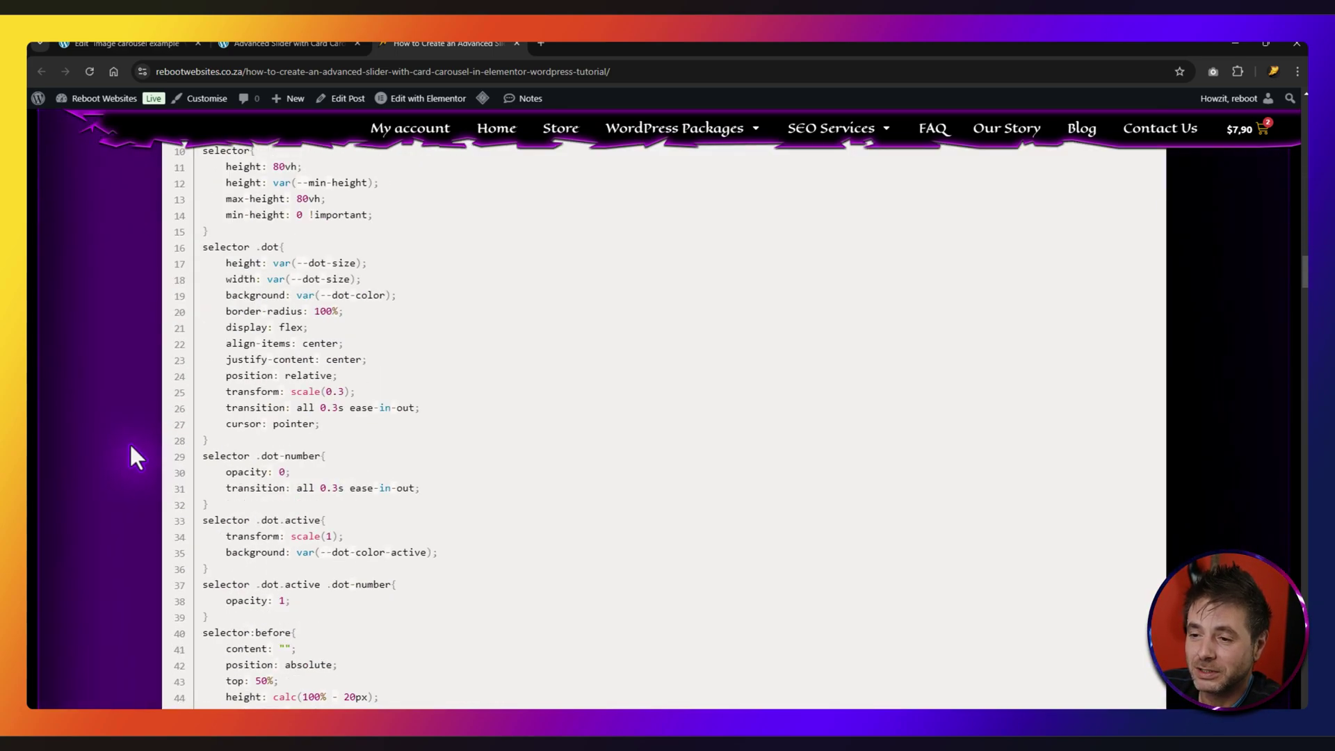
pyautogui.scroll(20, 131, 448)
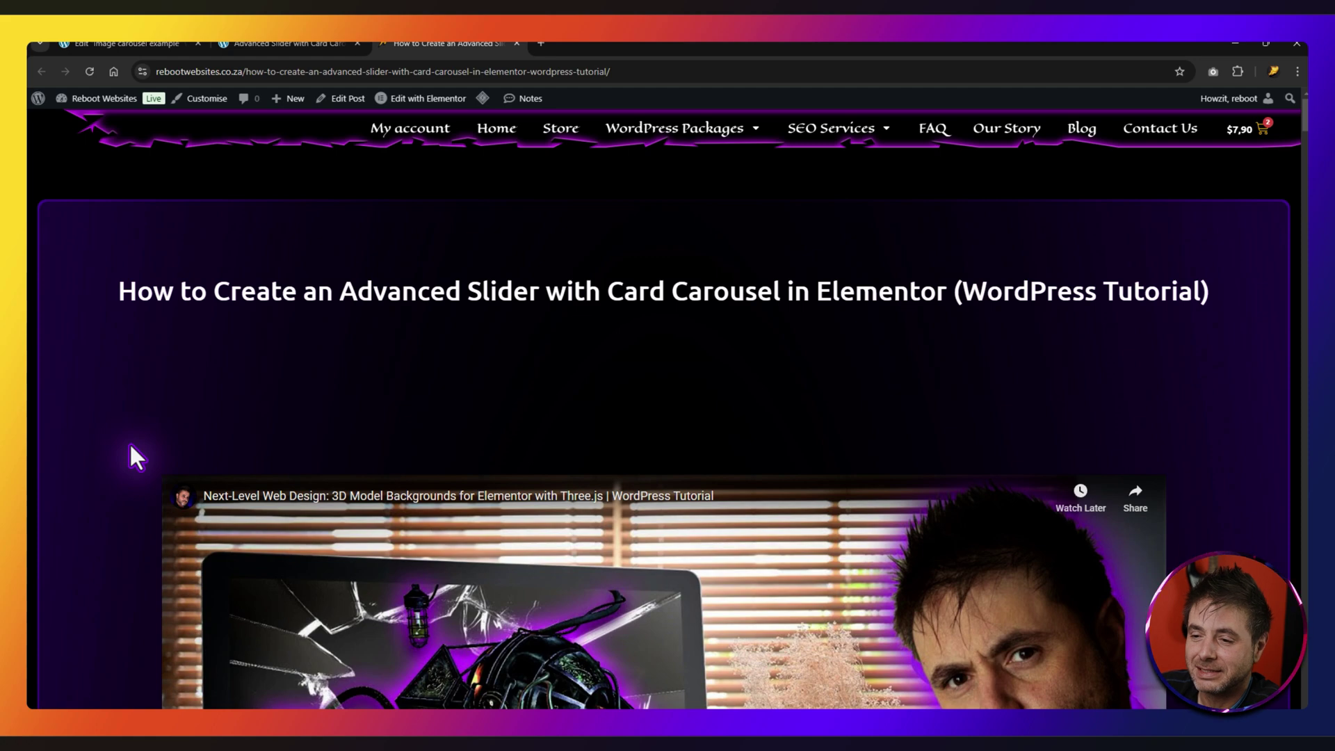
pyautogui.scroll(-10, 129, 445)
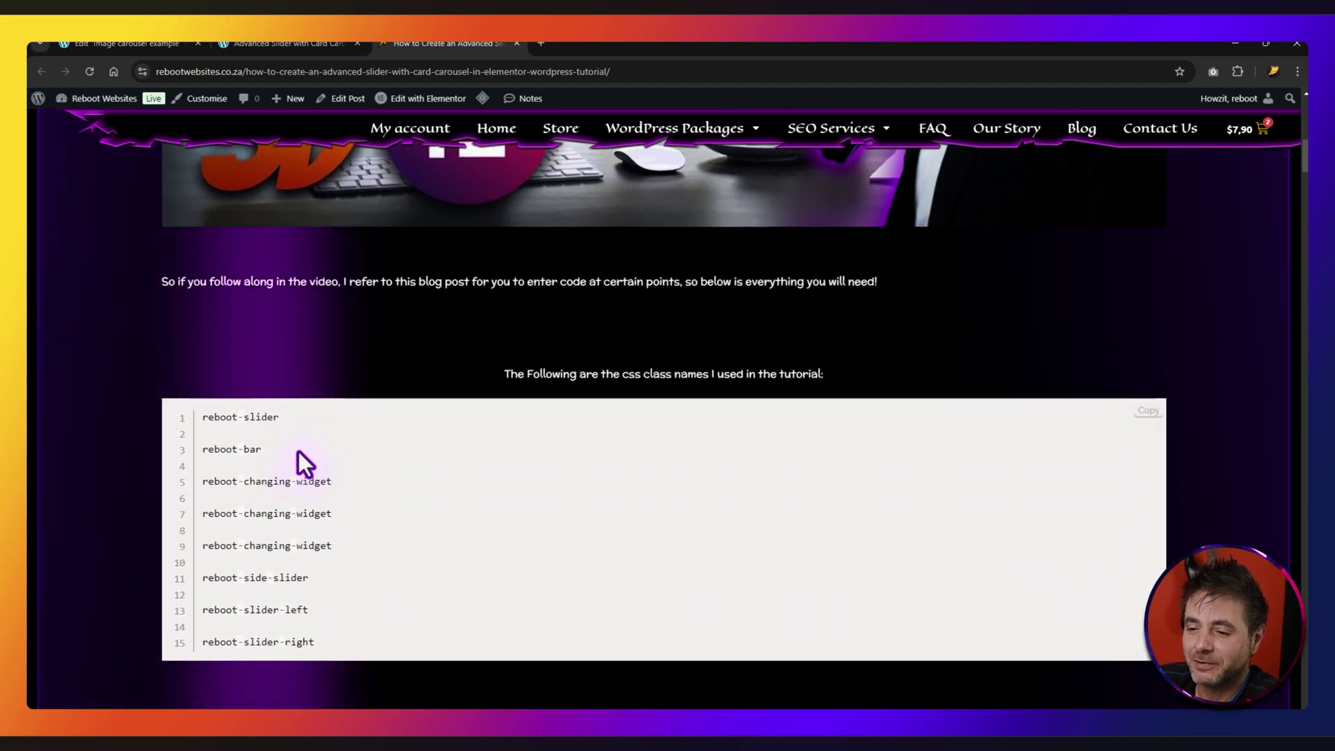
pyautogui.moveTo(288, 402); pyautogui.dragTo(200, 403)
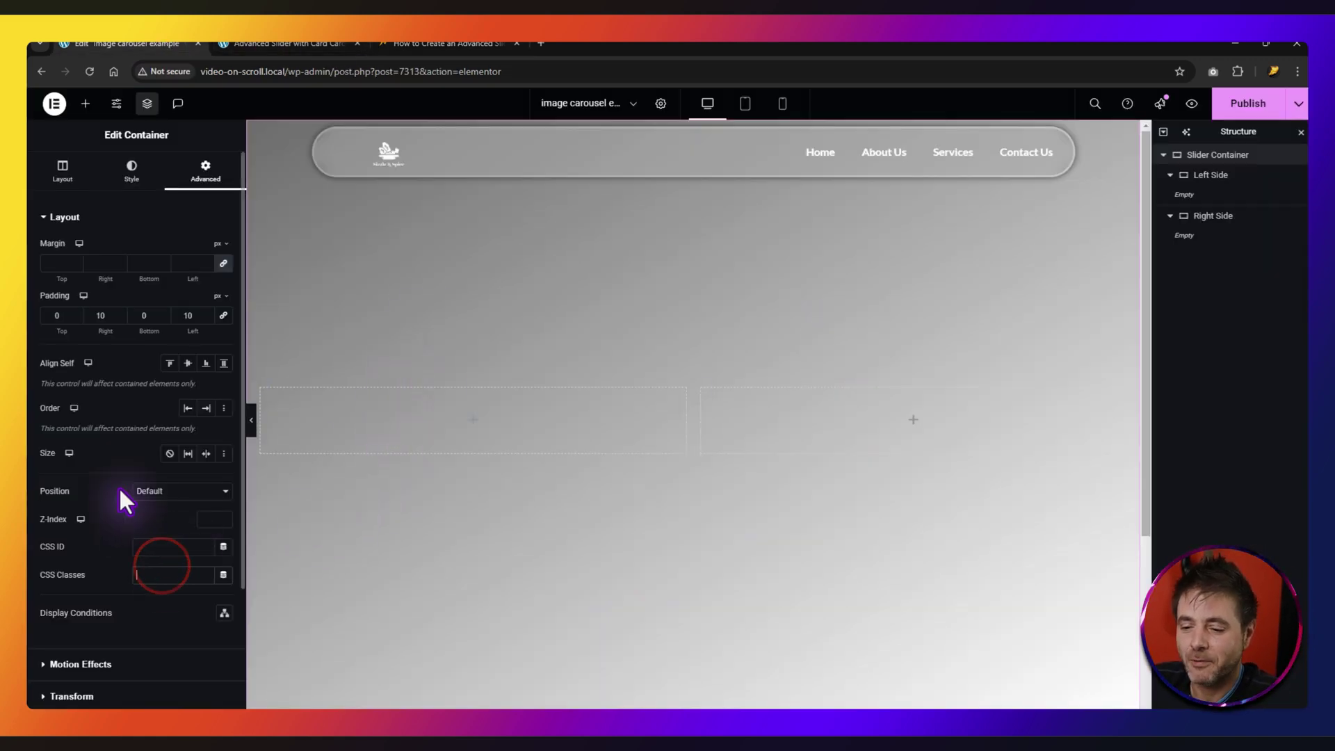
pyautogui.write('reboot-slider')
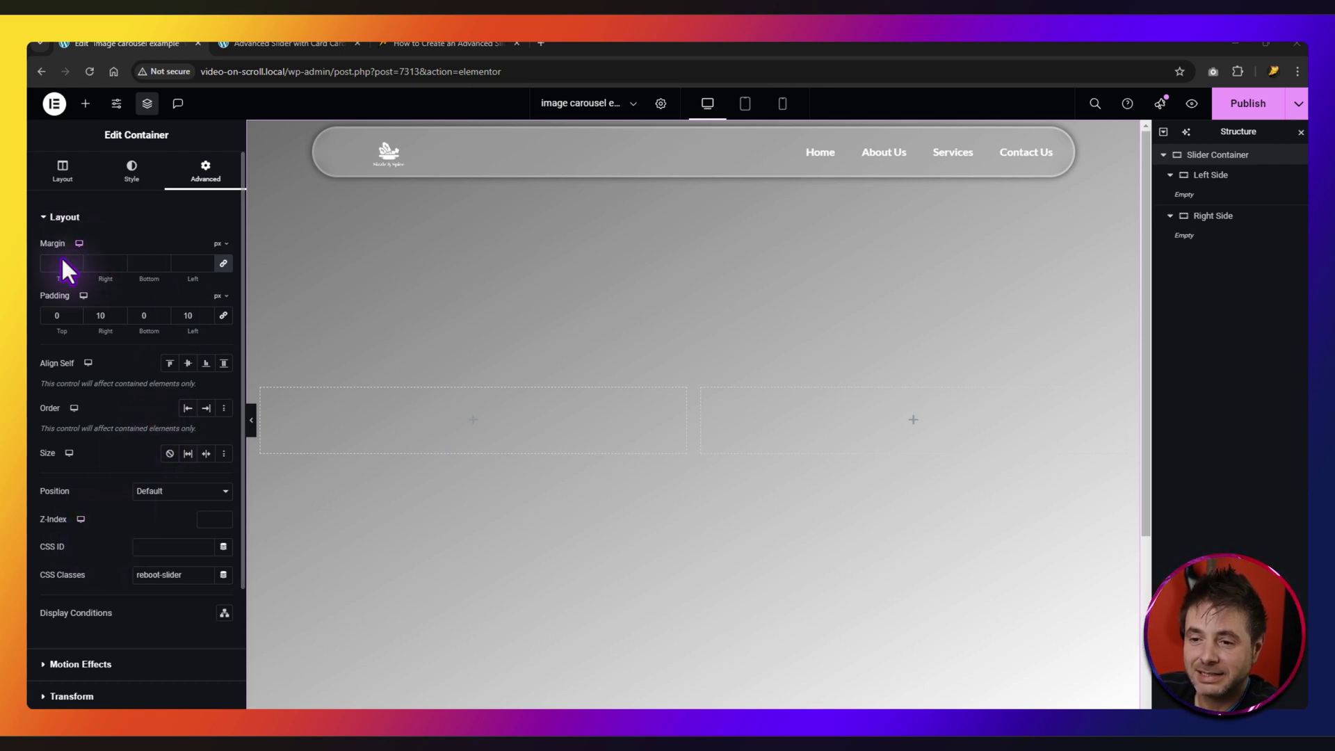
# - Check Slider Container's padding settings in the mobile view and return to the desktop view
pyautogui.click(83, 295)
pyautogui.click(83, 336)
pyautogui.click(64, 315)
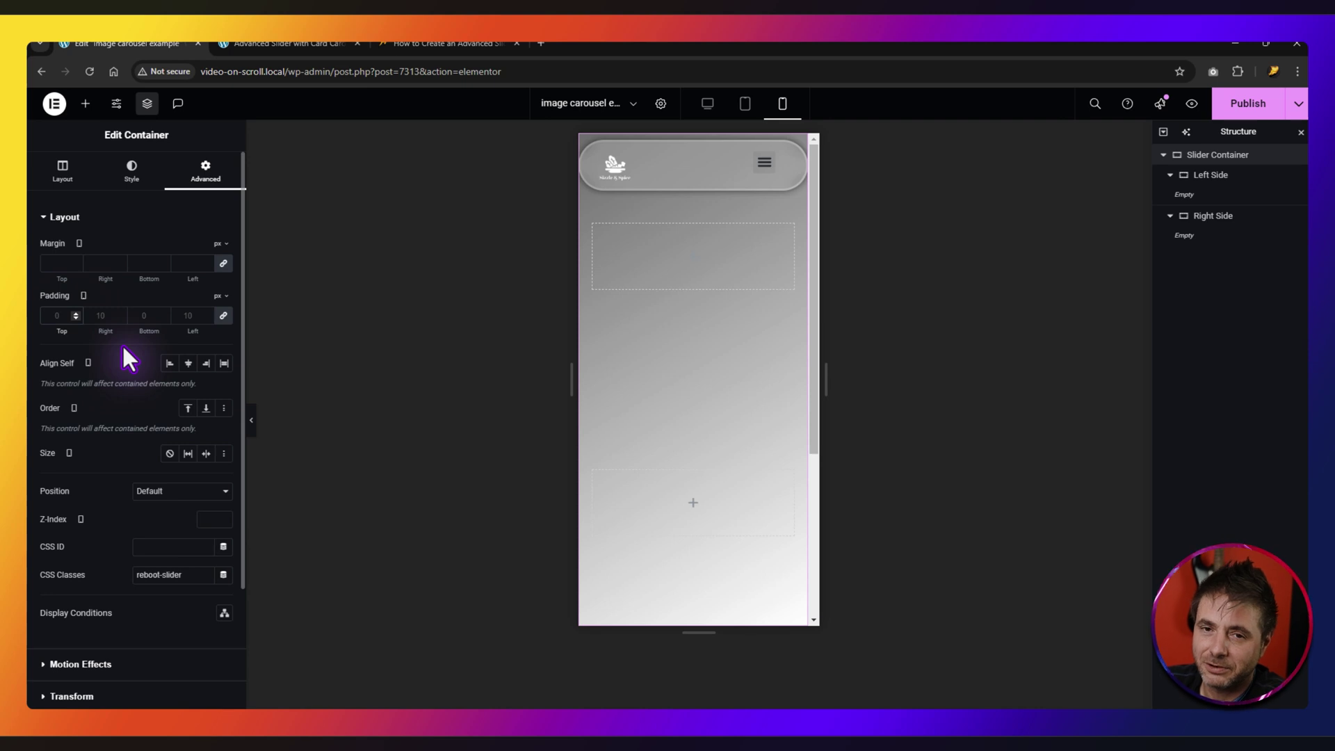
pyautogui.click(707, 104)
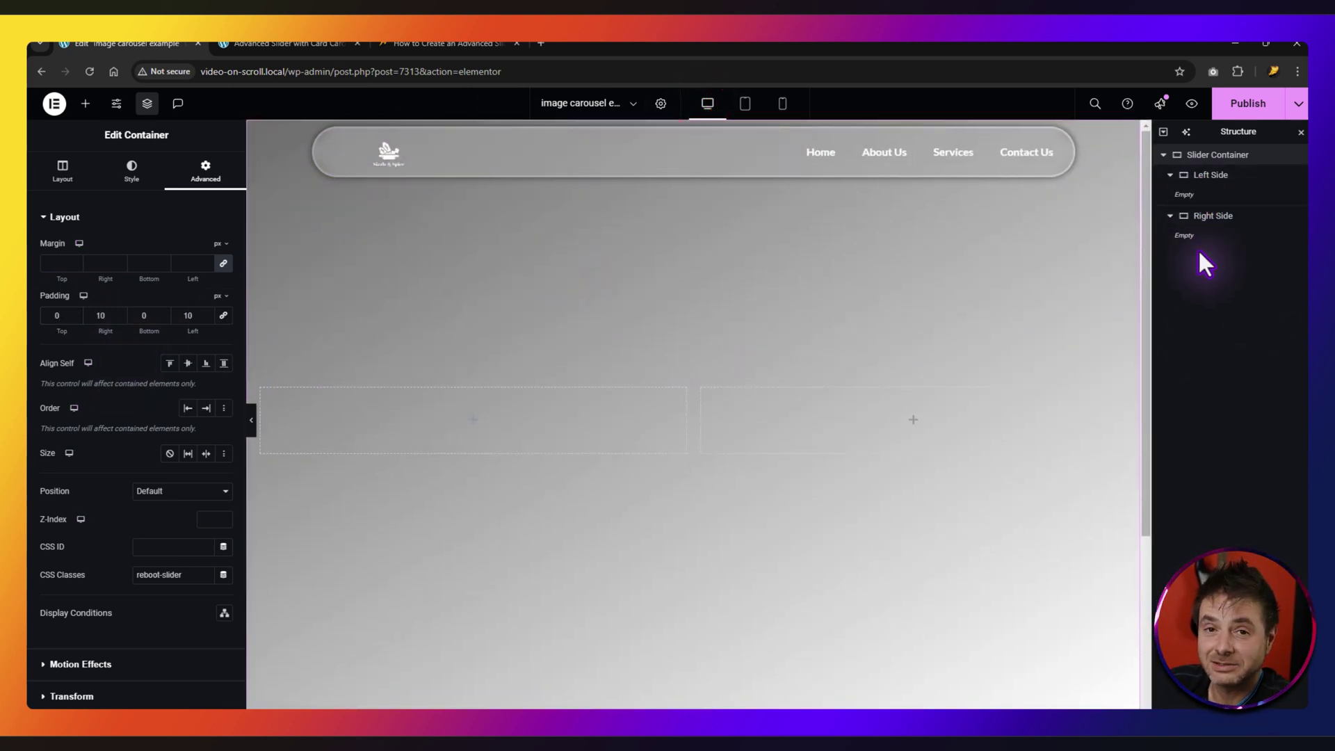
pyautogui.click(1210, 177)
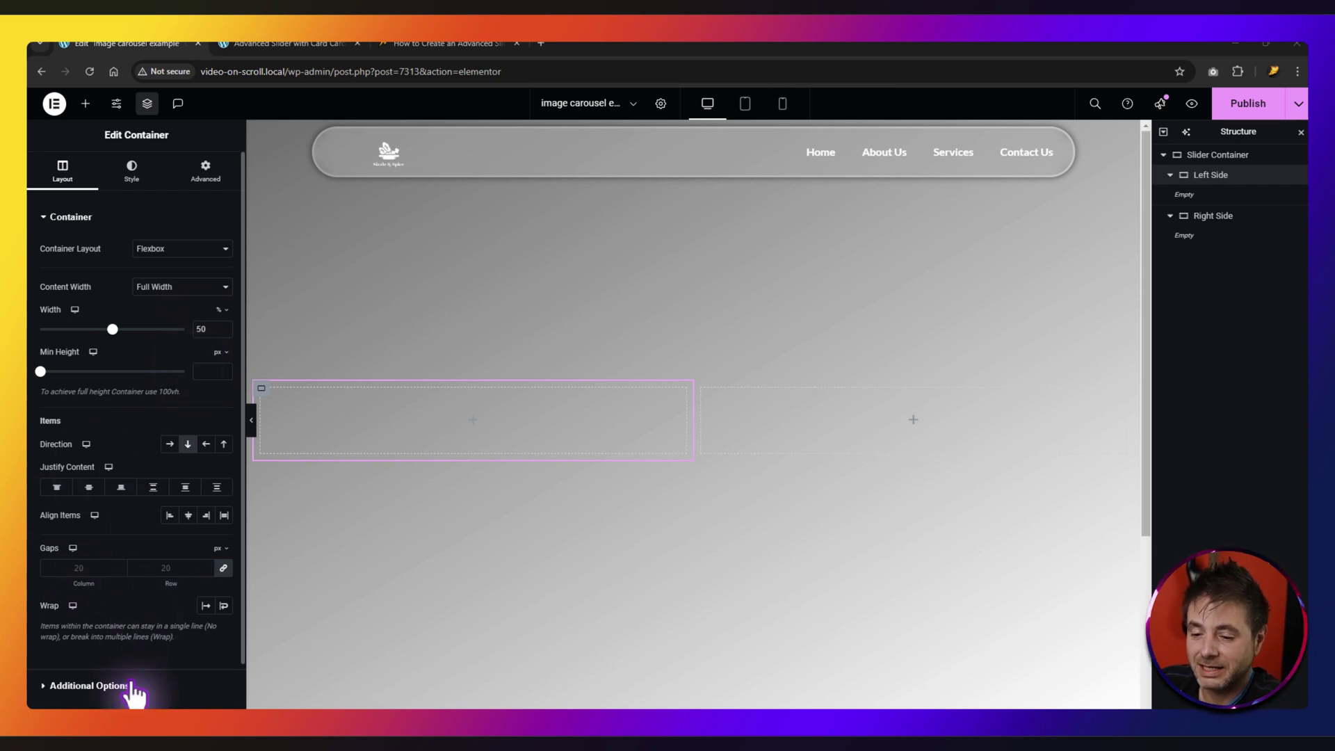
pyautogui.click(1213, 216)
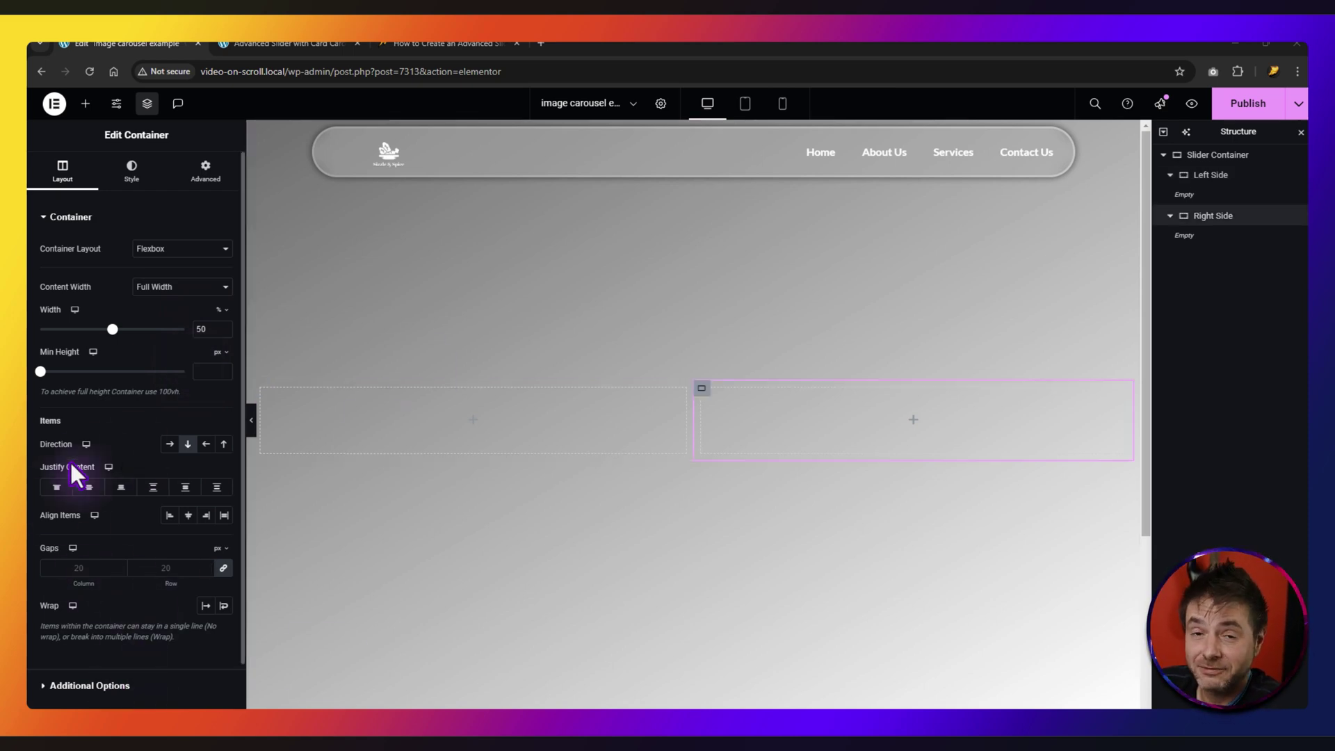
pyautogui.click(167, 444)
pyautogui.hotkey('ctrl', 'z')
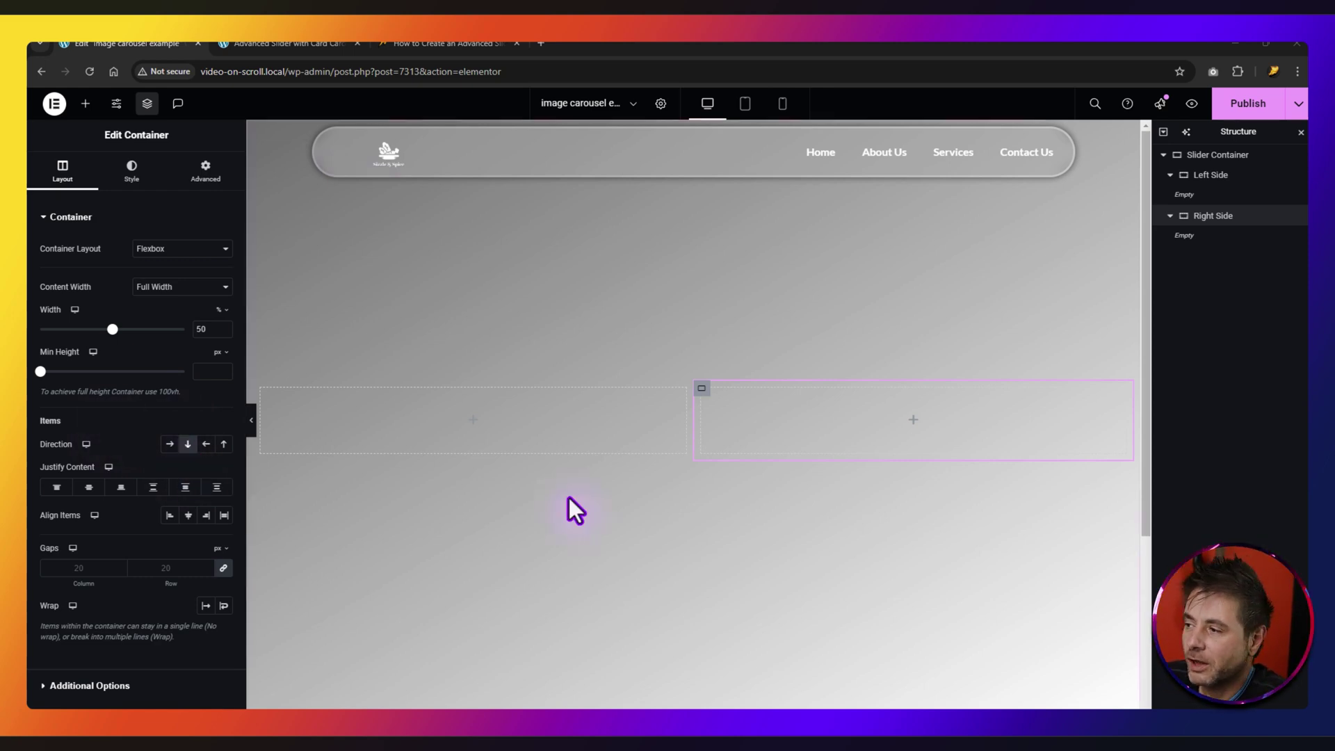
# - Set the Left Side container's direction to horizontal row and review the left half of the finished slider example
pyautogui.click(1217, 178)
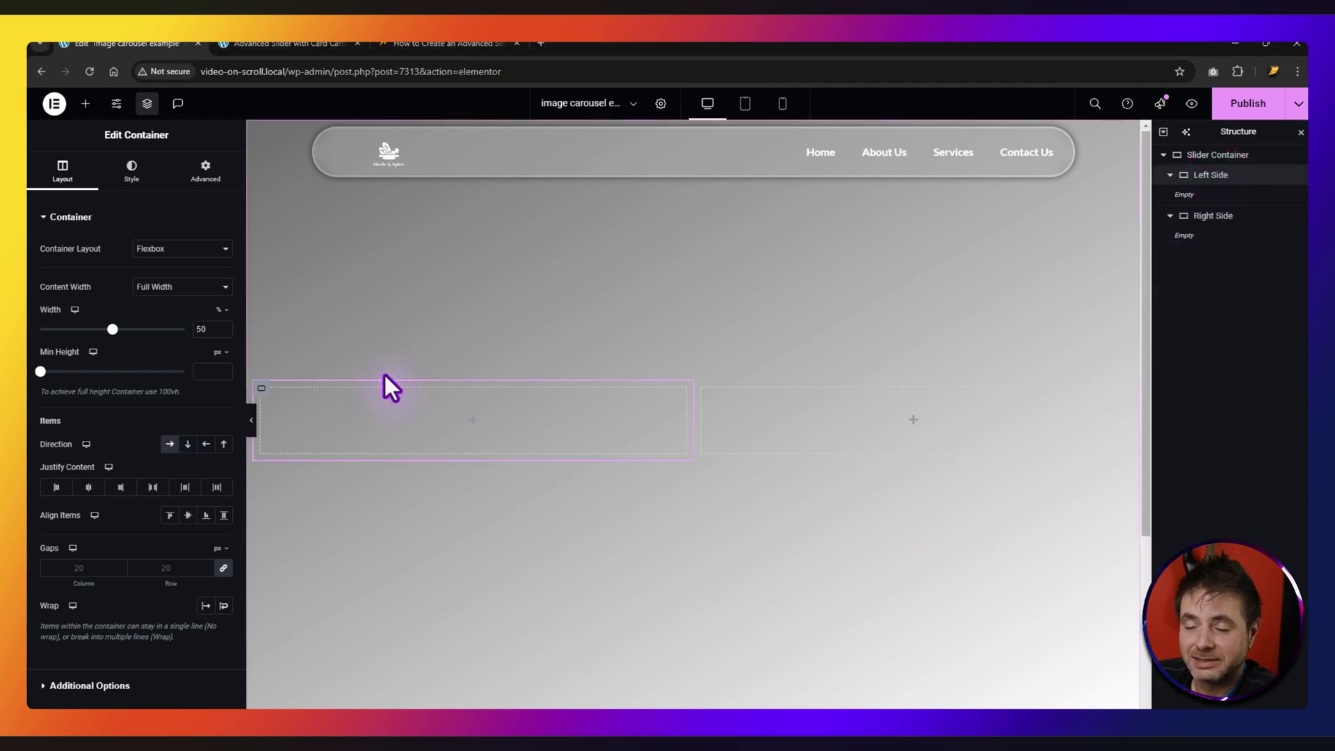
pyautogui.click(288, 43)
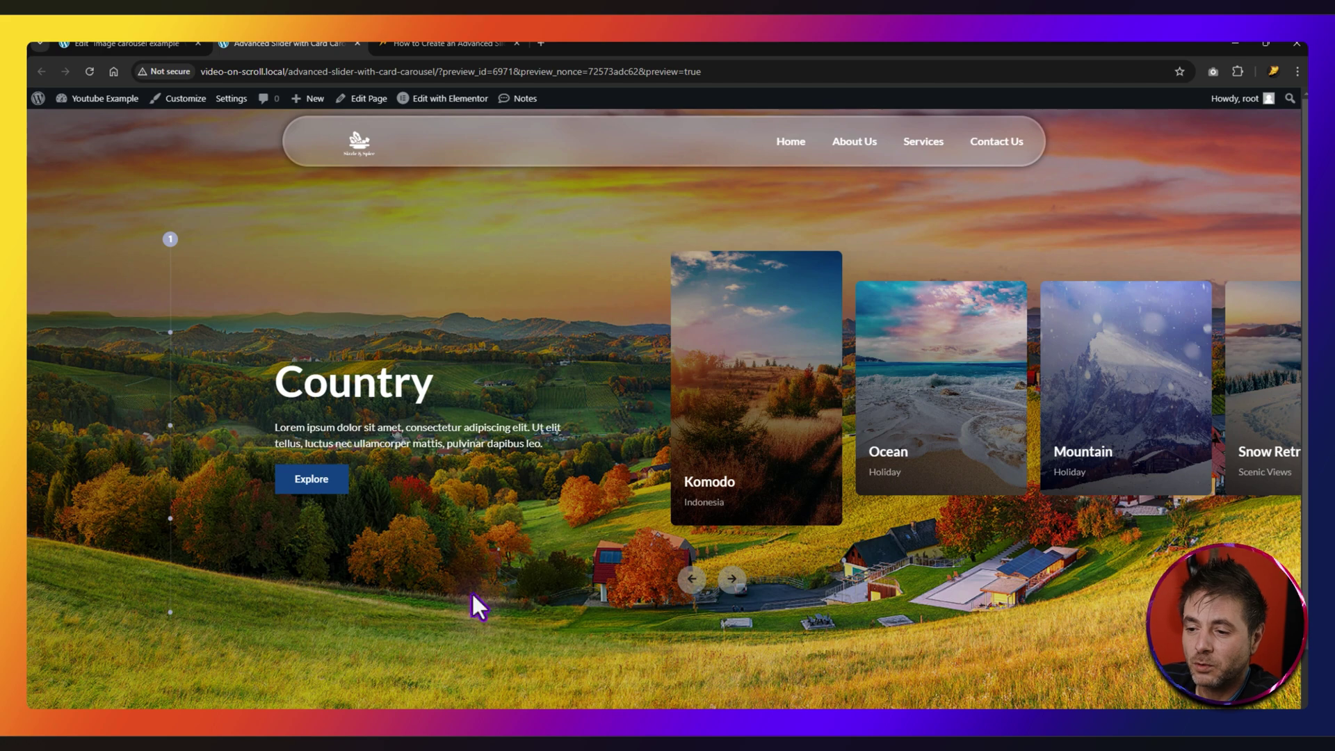
pyautogui.click(129, 44)
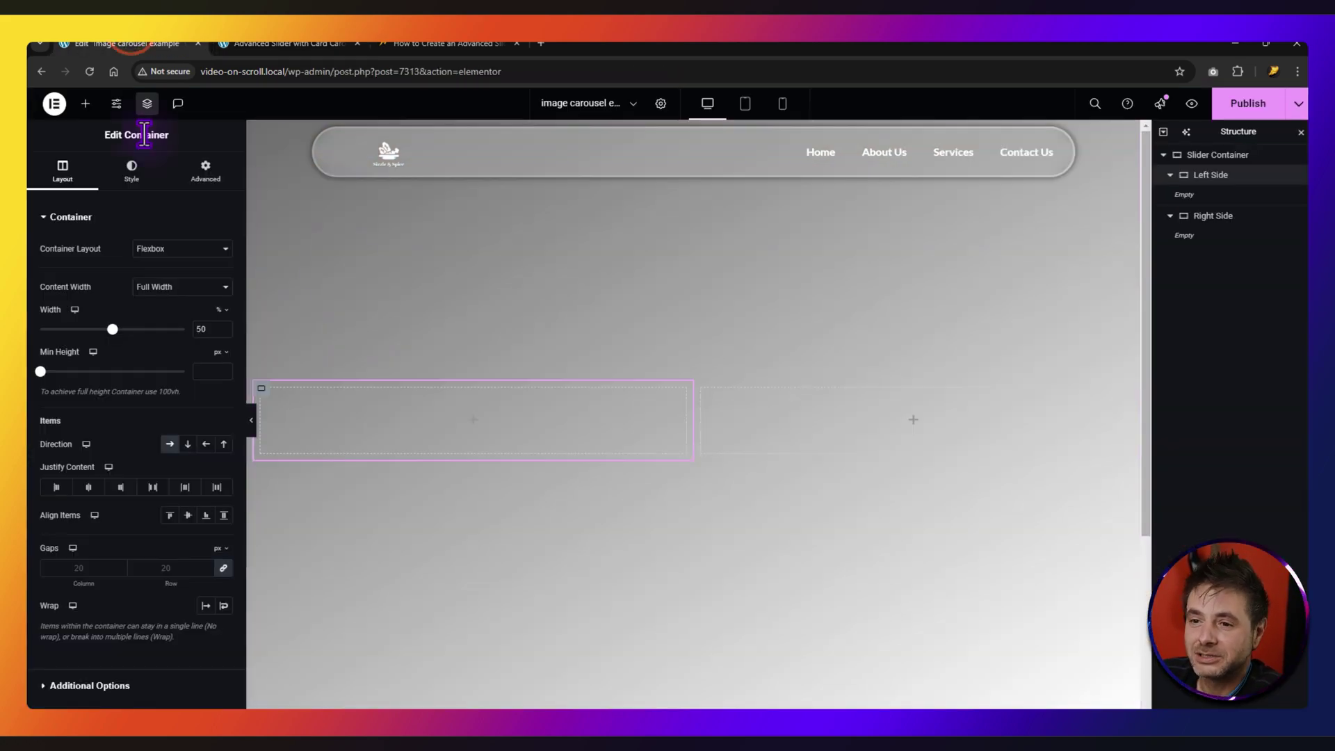
# - Add a container inside Left Side and duplicate it
pyautogui.click(86, 102)
pyautogui.moveTo(80, 272); pyautogui.dragTo(416, 443)
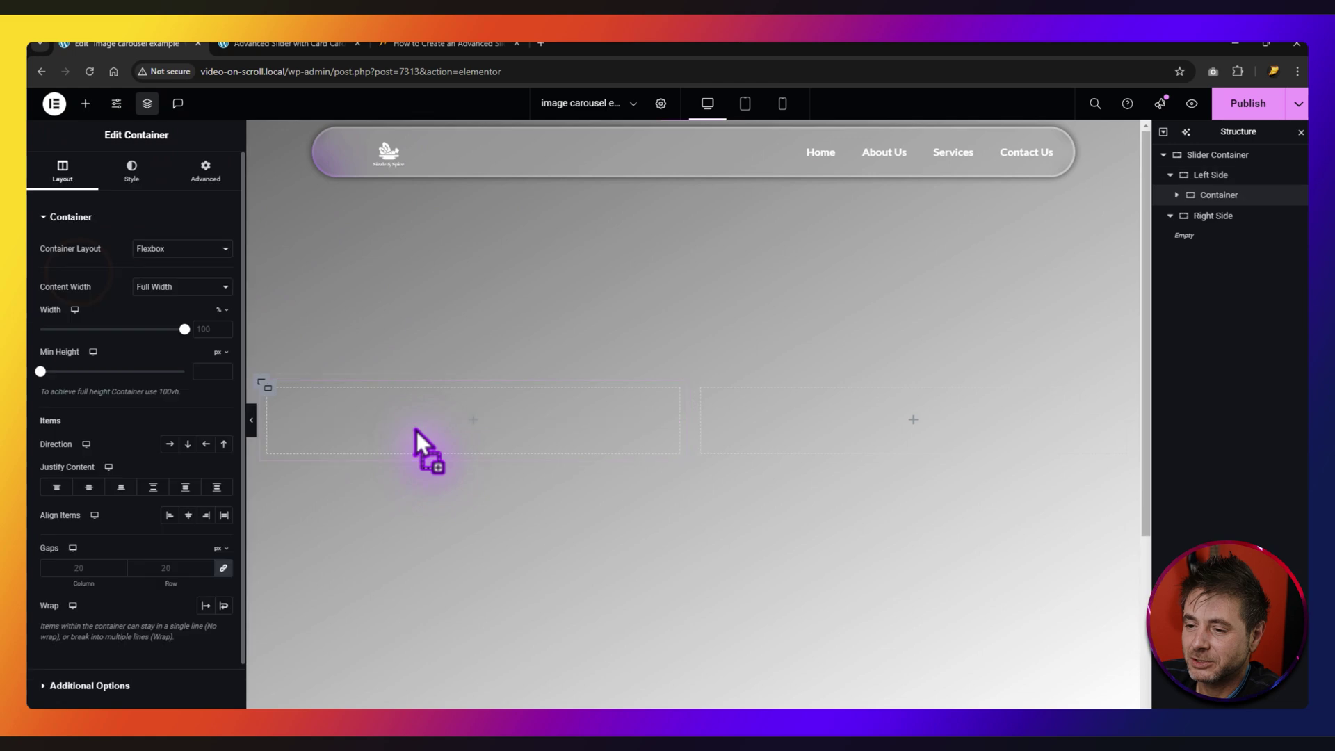
pyautogui.rightClick(1209, 198)
pyautogui.click(1186, 235)
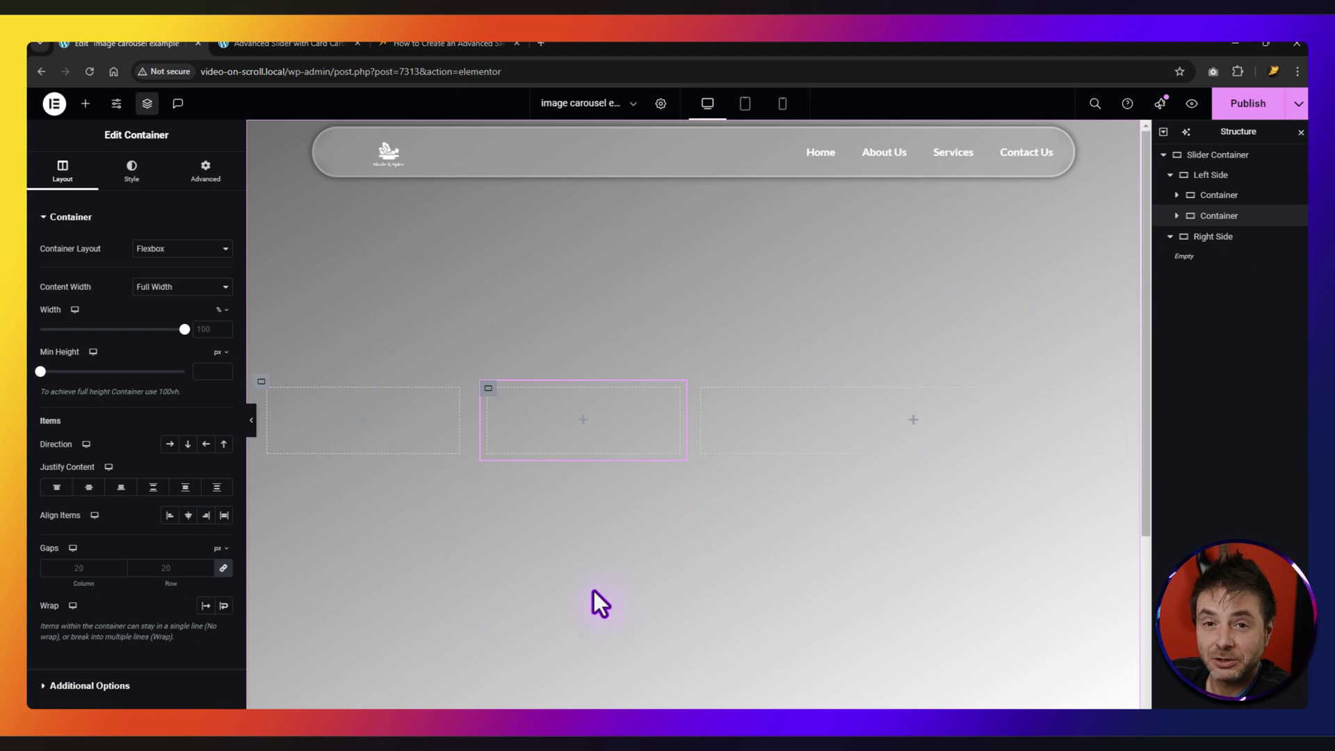
# - Rename the two containers inside Left Side as Scroller and Text Contant
pyautogui.click(1218, 196)
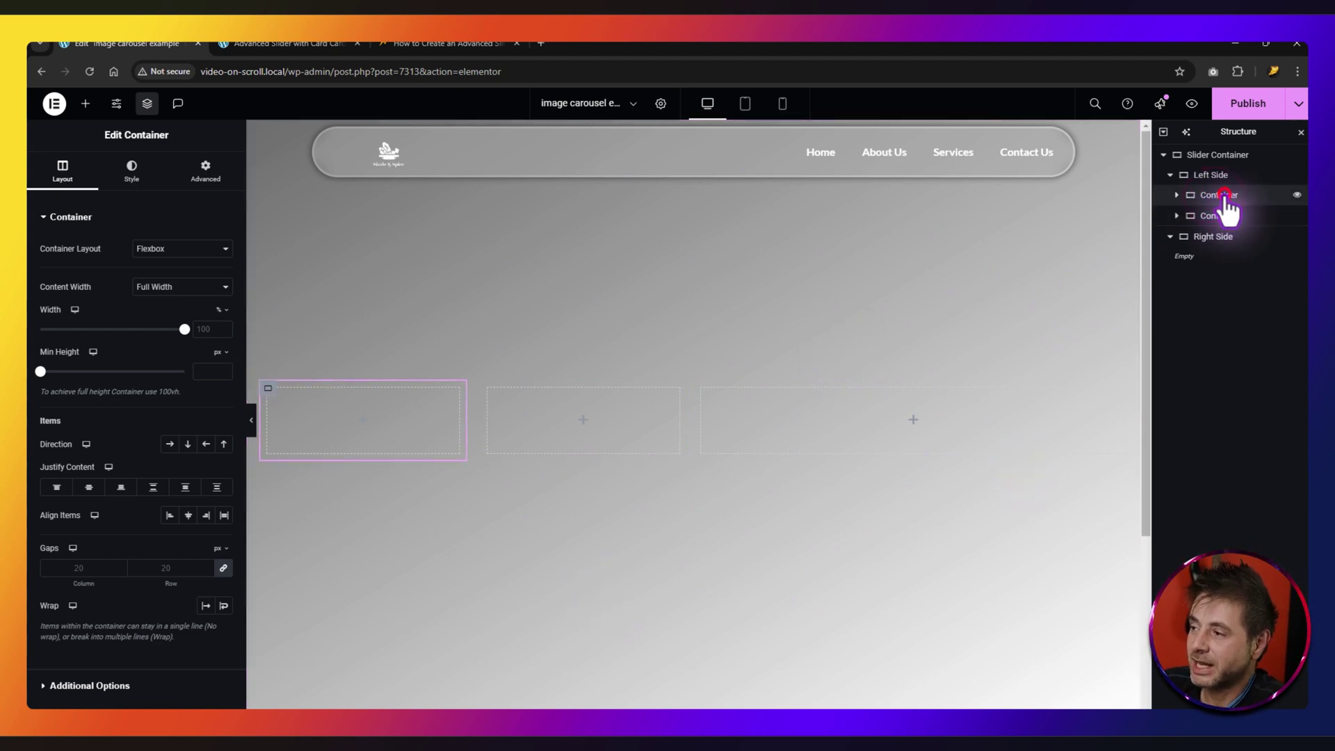
pyautogui.write('Scroller')
pyautogui.press('Return')
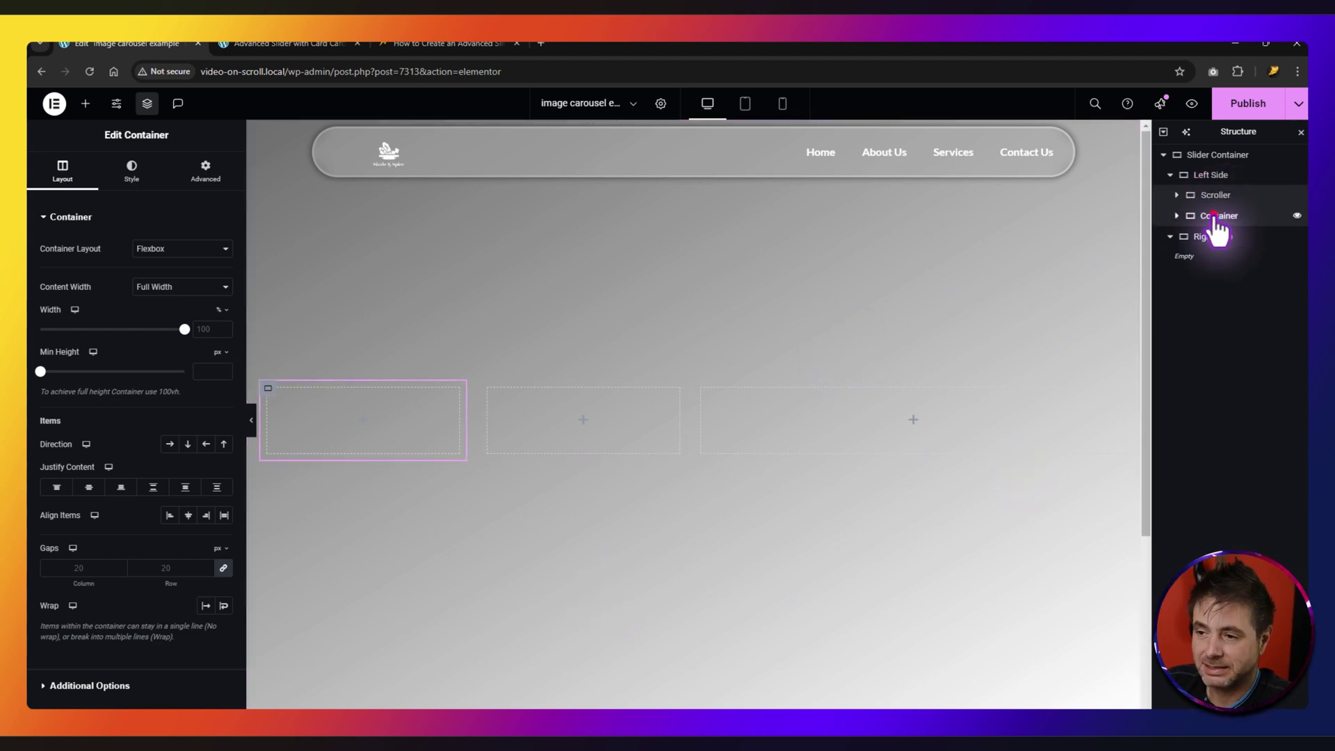
pyautogui.doubleClick(1208, 217)
pyautogui.write('Text Contant')
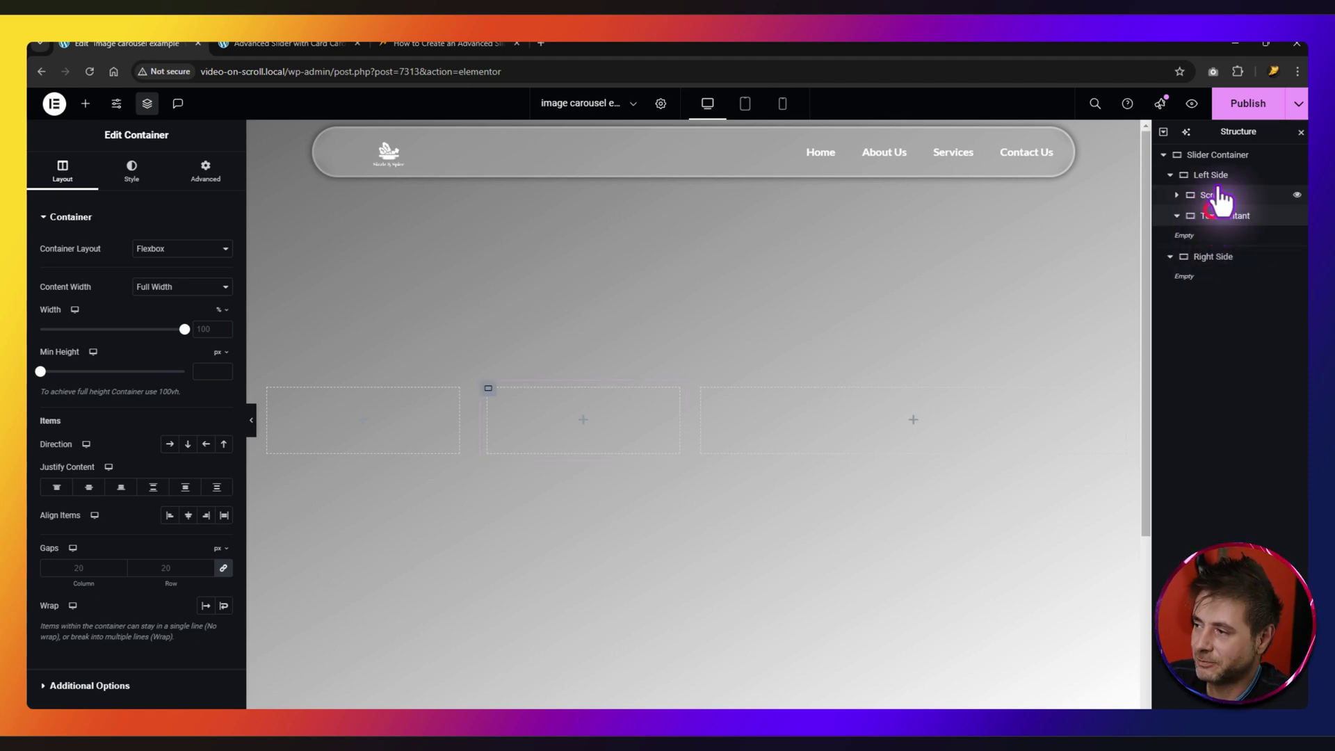
pyautogui.press('Return')
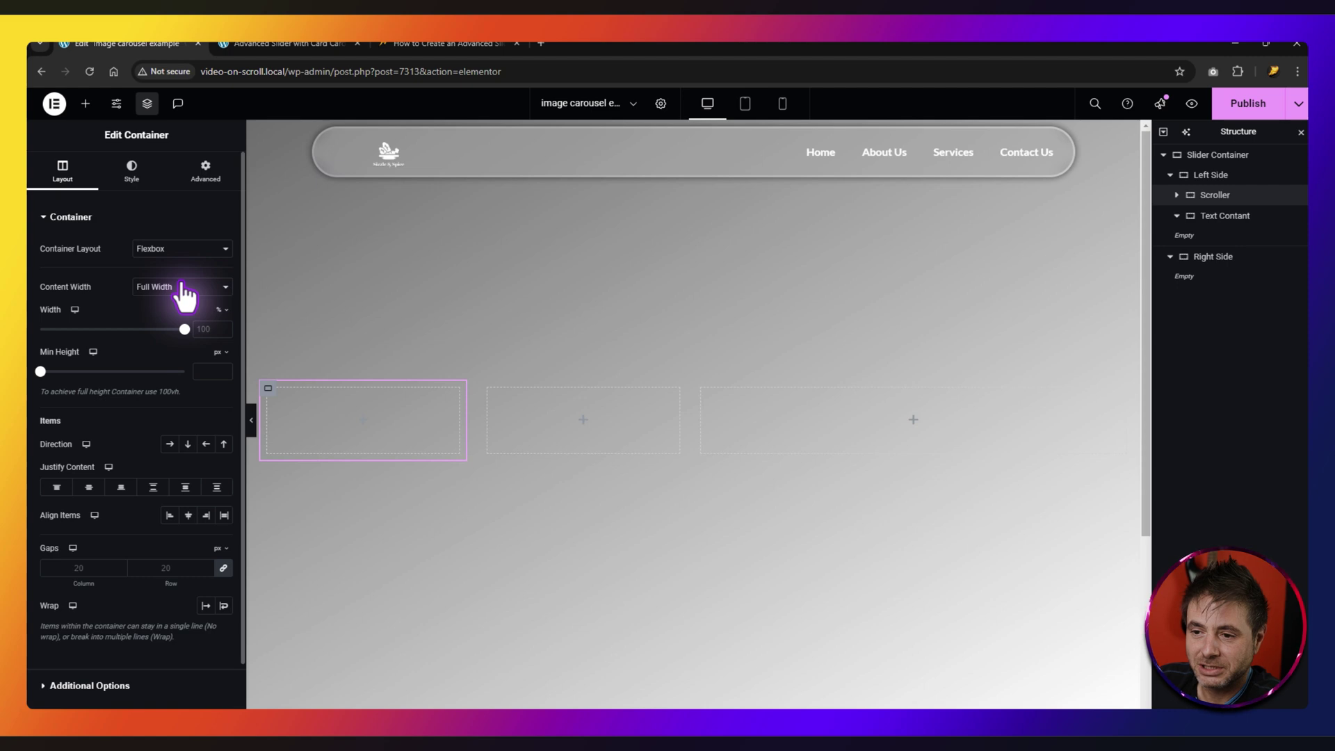
# - Set the Scroller container's width to 30 px and its minimum height to 600 px
pyautogui.click(220, 309)
pyautogui.click(217, 321)
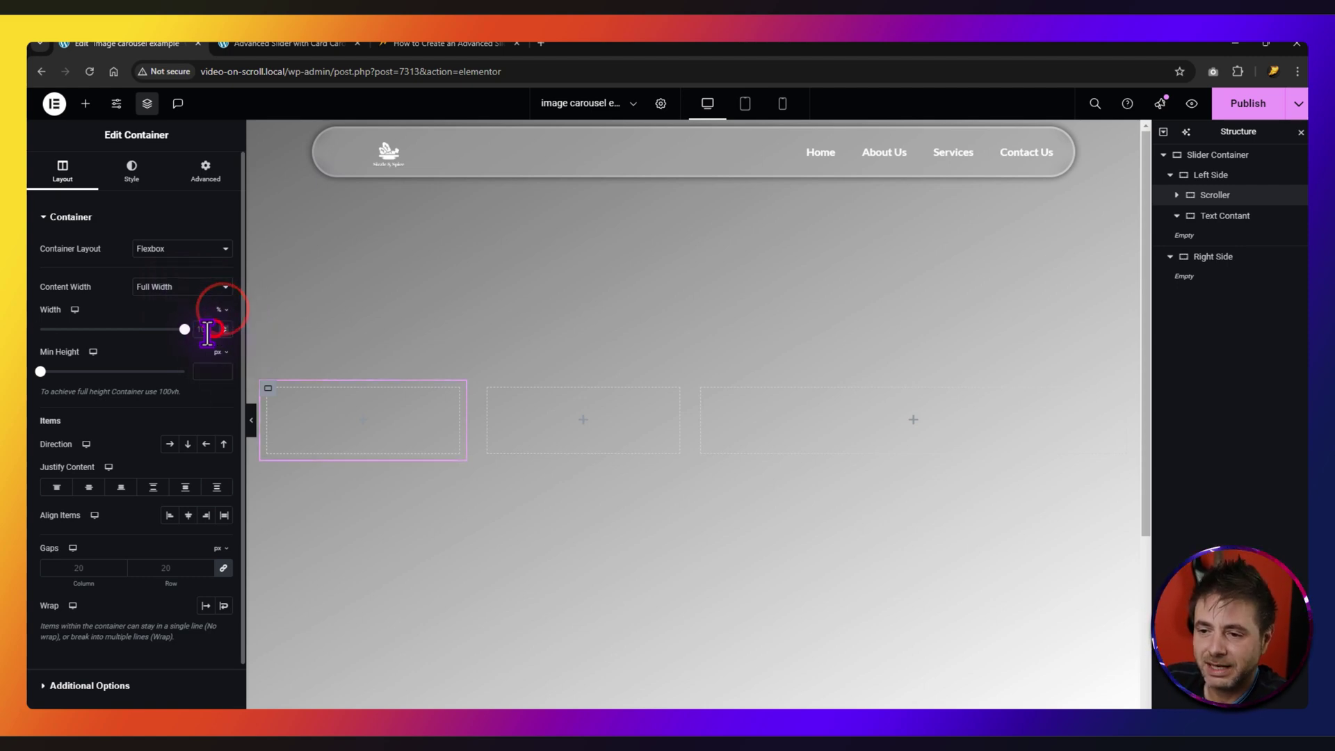
pyautogui.click(202, 328)
pyautogui.write('30')
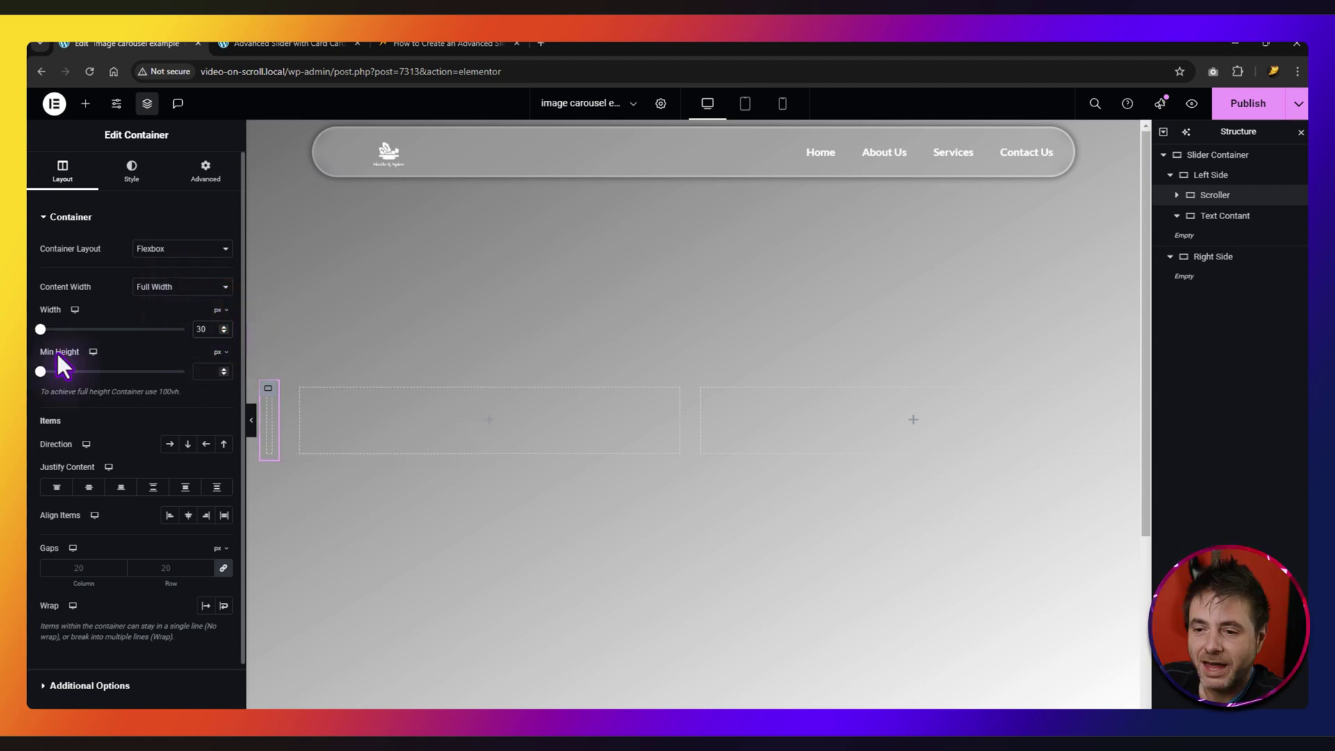
pyautogui.click(200, 369)
pyautogui.write('600')
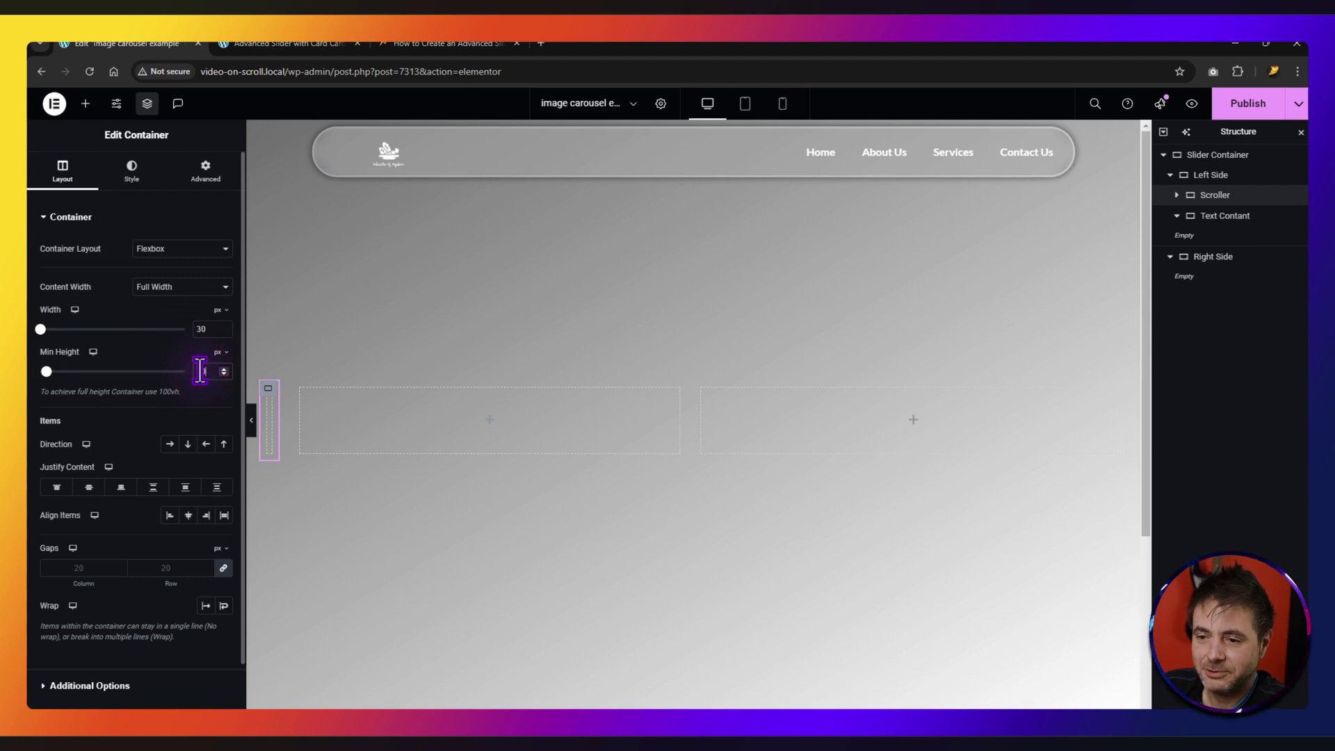
# - Justify Scroller's content with Space Between and align its items to the center
pyautogui.click(152, 488)
pyautogui.click(189, 516)
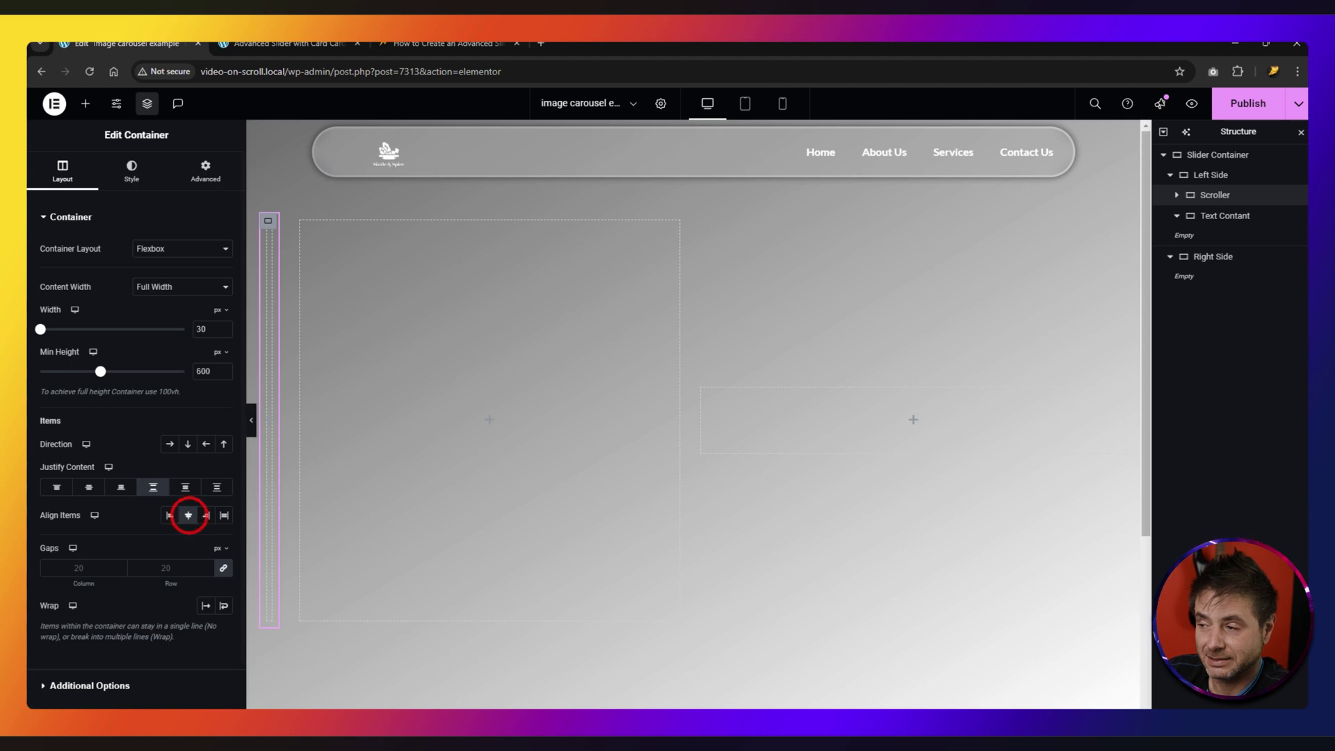
# - Set Scroller's minimum height for the tablet portrait layout to 500 px
pyautogui.click(75, 310)
pyautogui.click(75, 330)
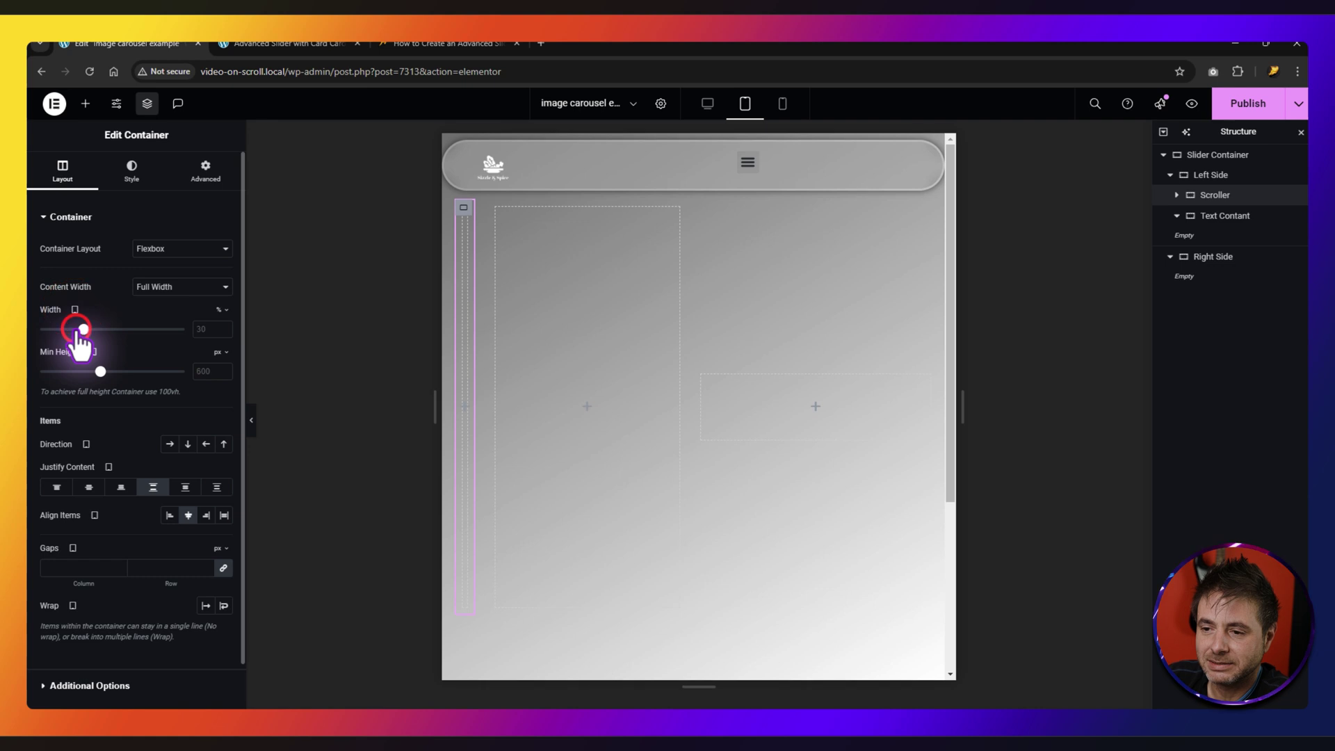
pyautogui.click(202, 371)
pyautogui.write('500')
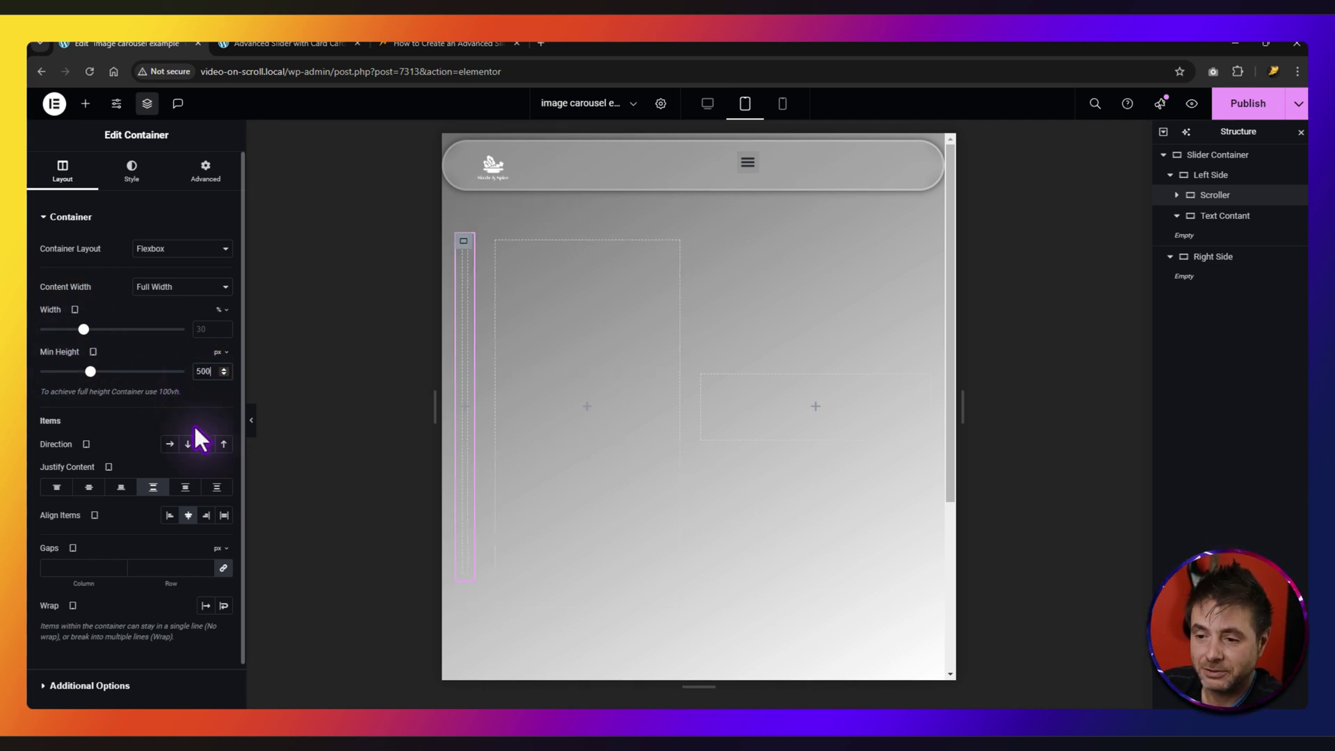
# - Set Scroller's mobile width to 200 px, adjust its mobile minimum height, and return to the desktop layout
pyautogui.click(77, 310)
pyautogui.click(77, 351)
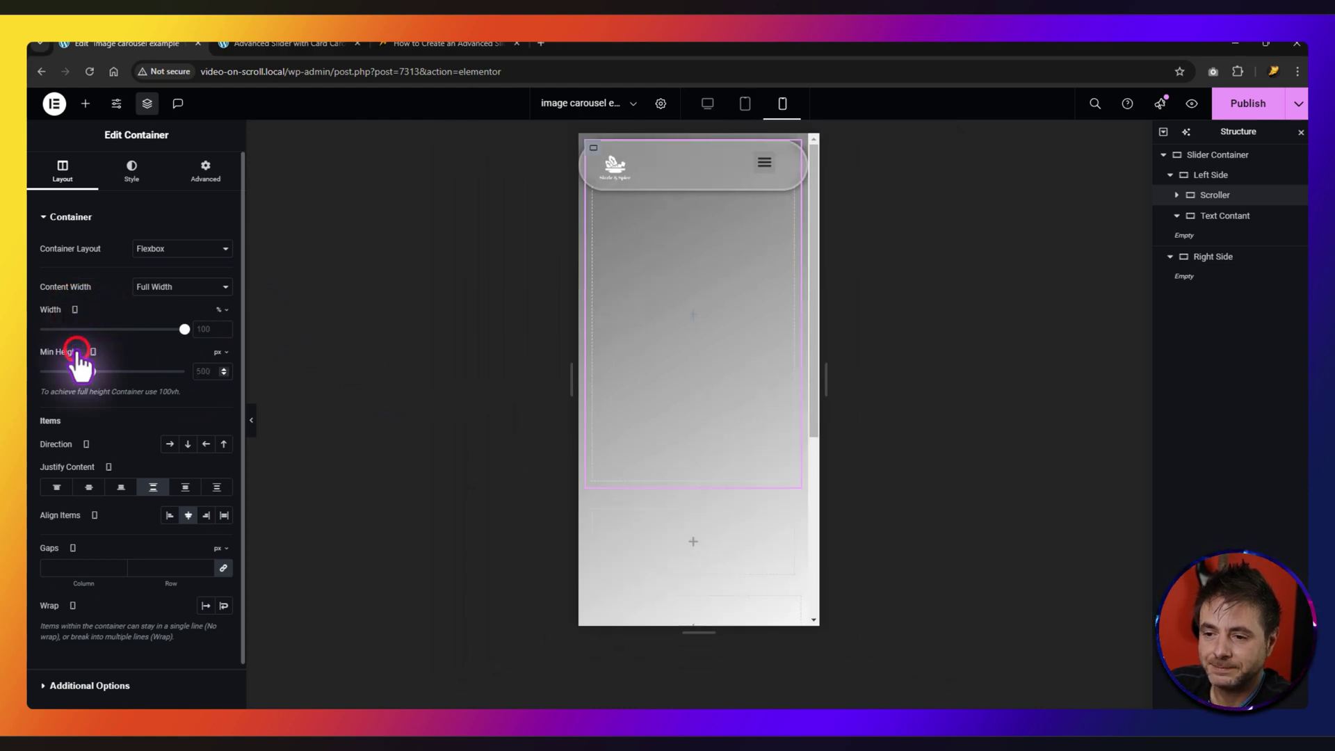
pyautogui.click(221, 310)
pyautogui.click(219, 312)
pyautogui.click(202, 330)
pyautogui.write('200')
pyautogui.click(204, 370)
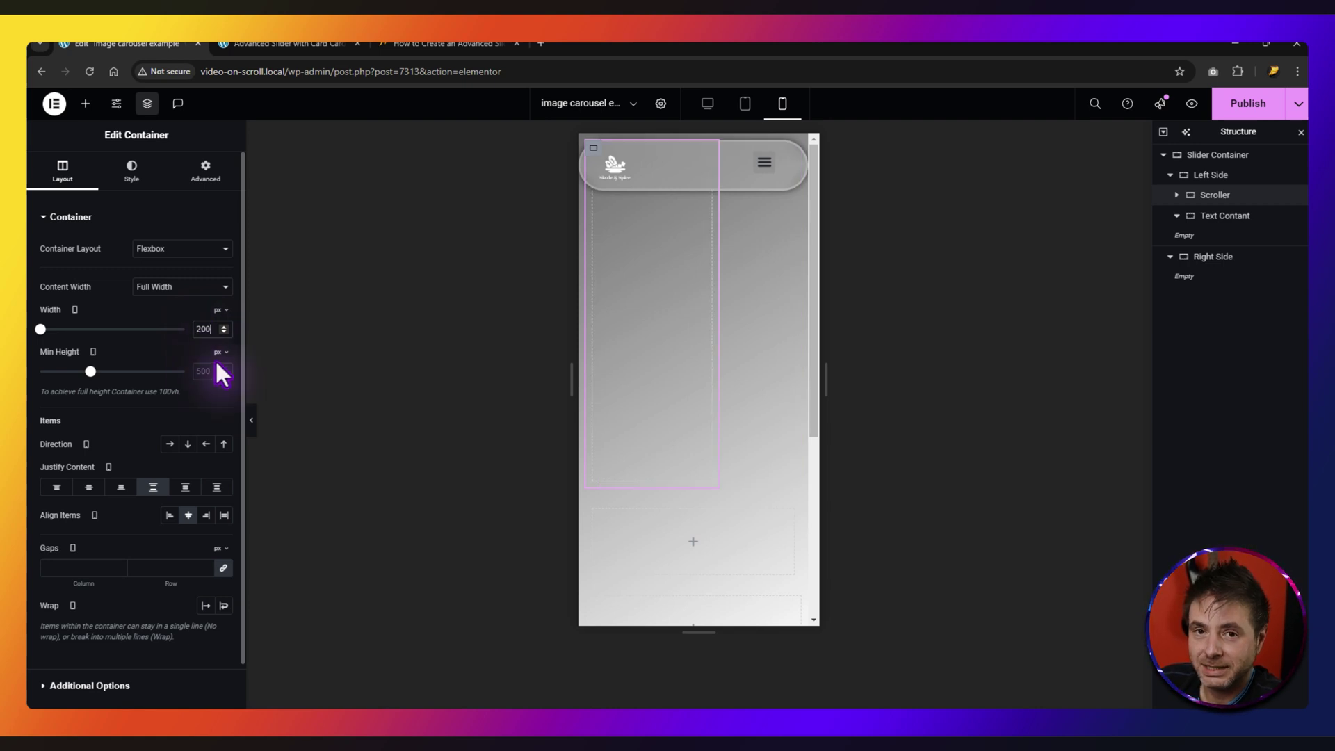
pyautogui.hotkey('ctrl', 'shift', 'm')
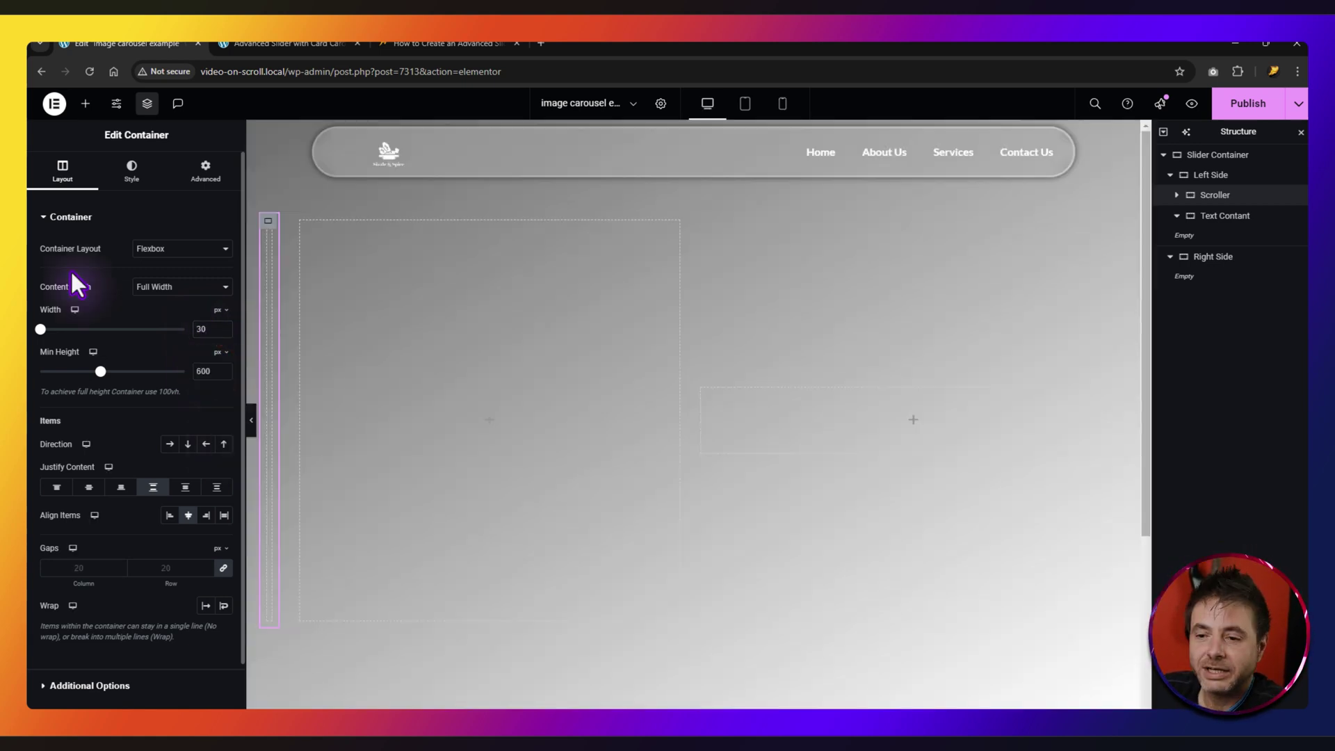
# - Set Scroller's position to Absolute with horizontal and vertical offsets of 0 px
pyautogui.click(205, 169)
pyautogui.click(181, 491)
pyautogui.click(164, 507)
pyautogui.scroll(-2, 160, 521)
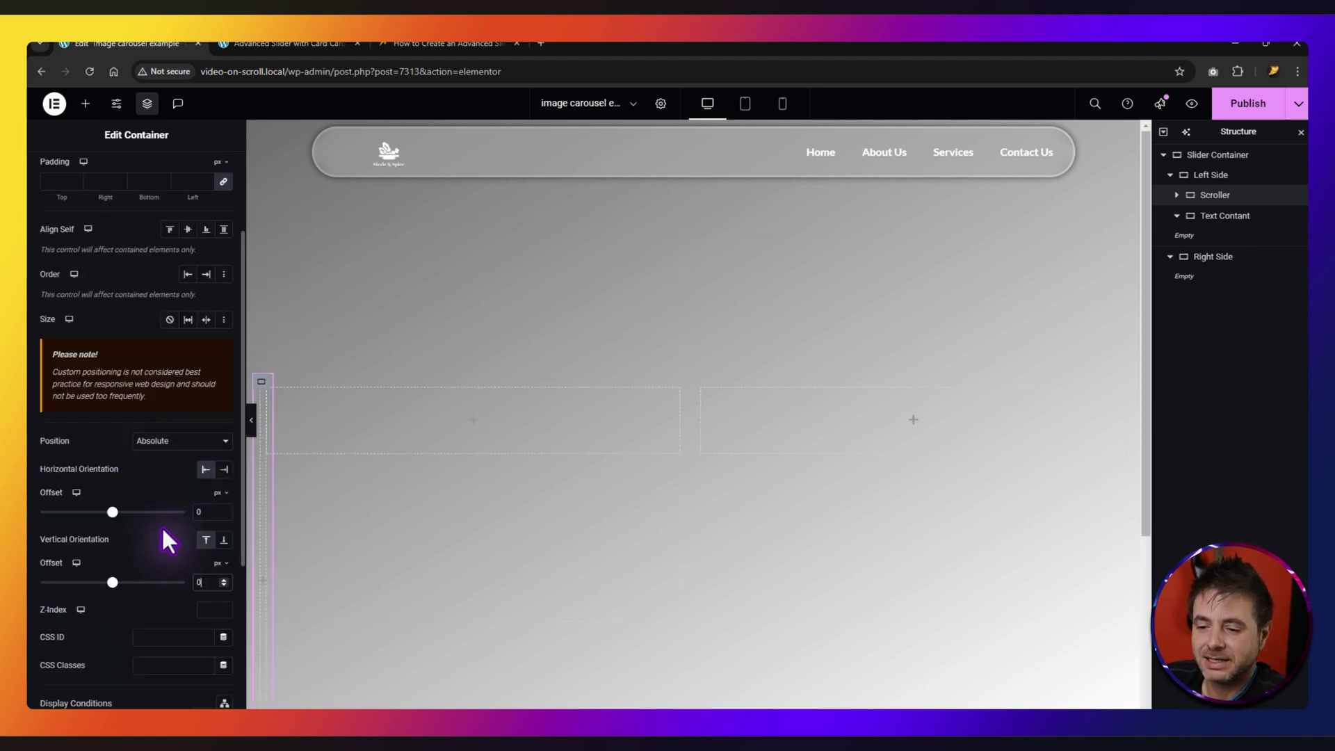
# - Copy the class name reboot-bar from the blog post and assign it as Scroller's CSS class
pyautogui.scroll(-2, 161, 533)
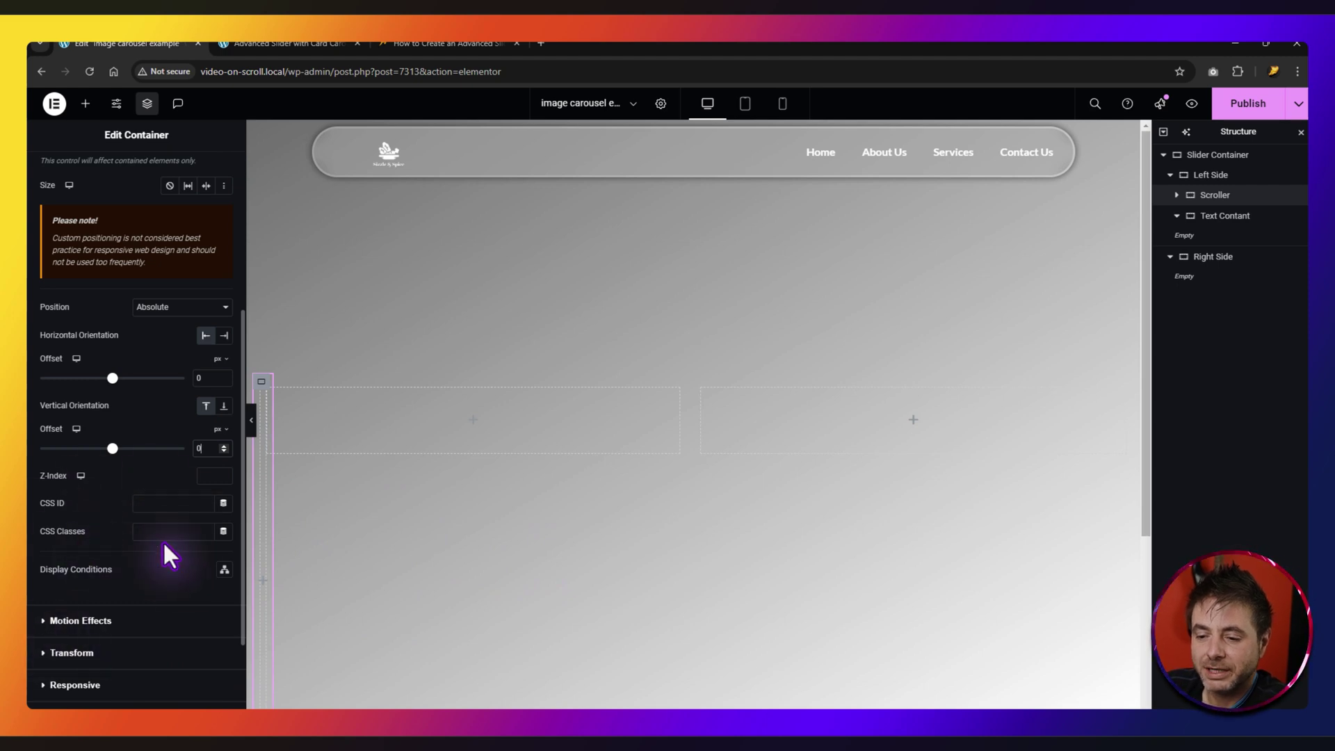
pyautogui.click(425, 48)
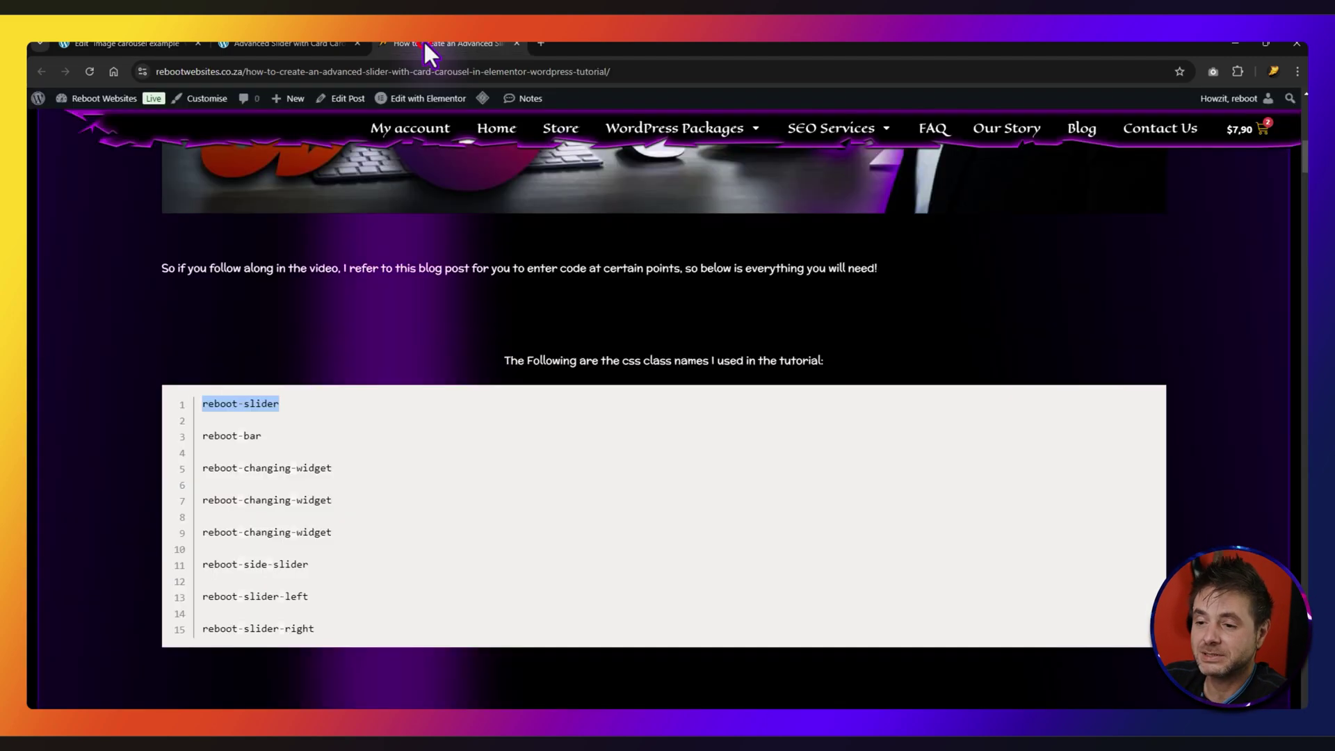
pyautogui.moveTo(282, 438); pyautogui.dragTo(203, 436)
pyautogui.hotkey('ctrl', 'c')
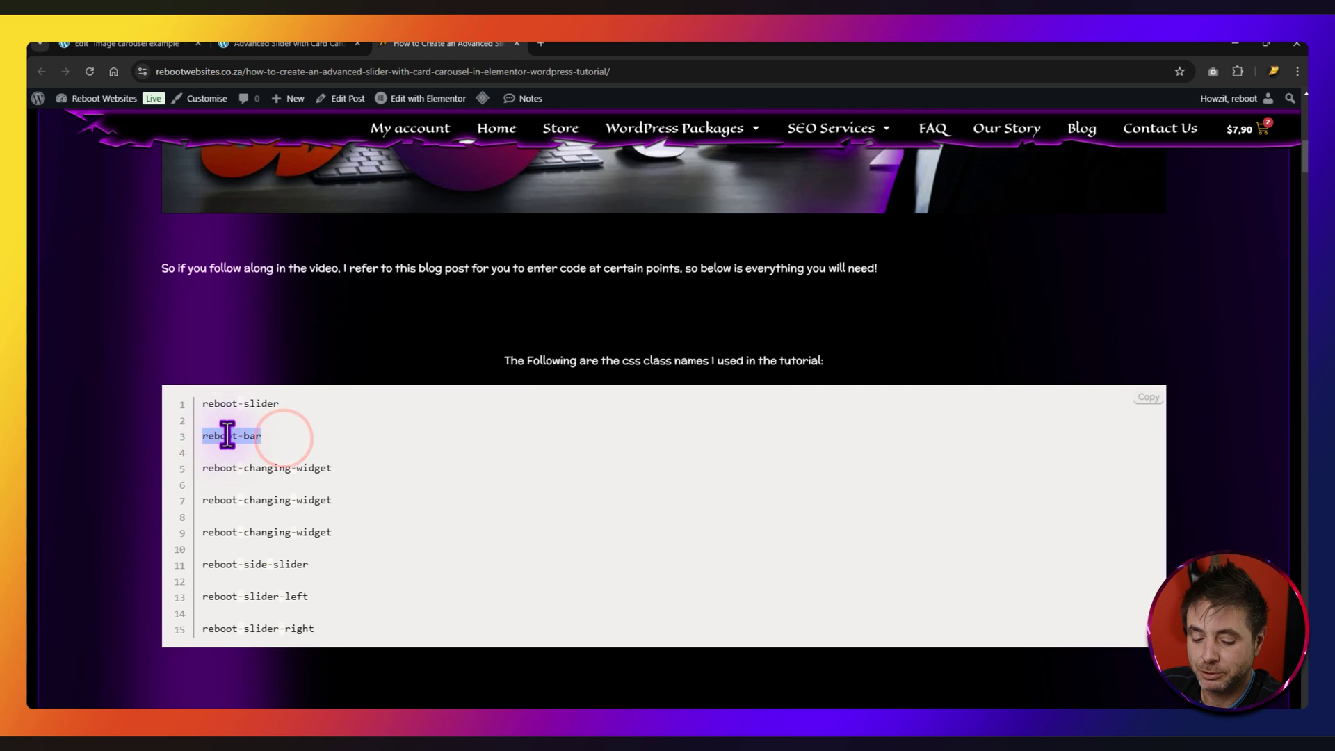
pyautogui.click(143, 44)
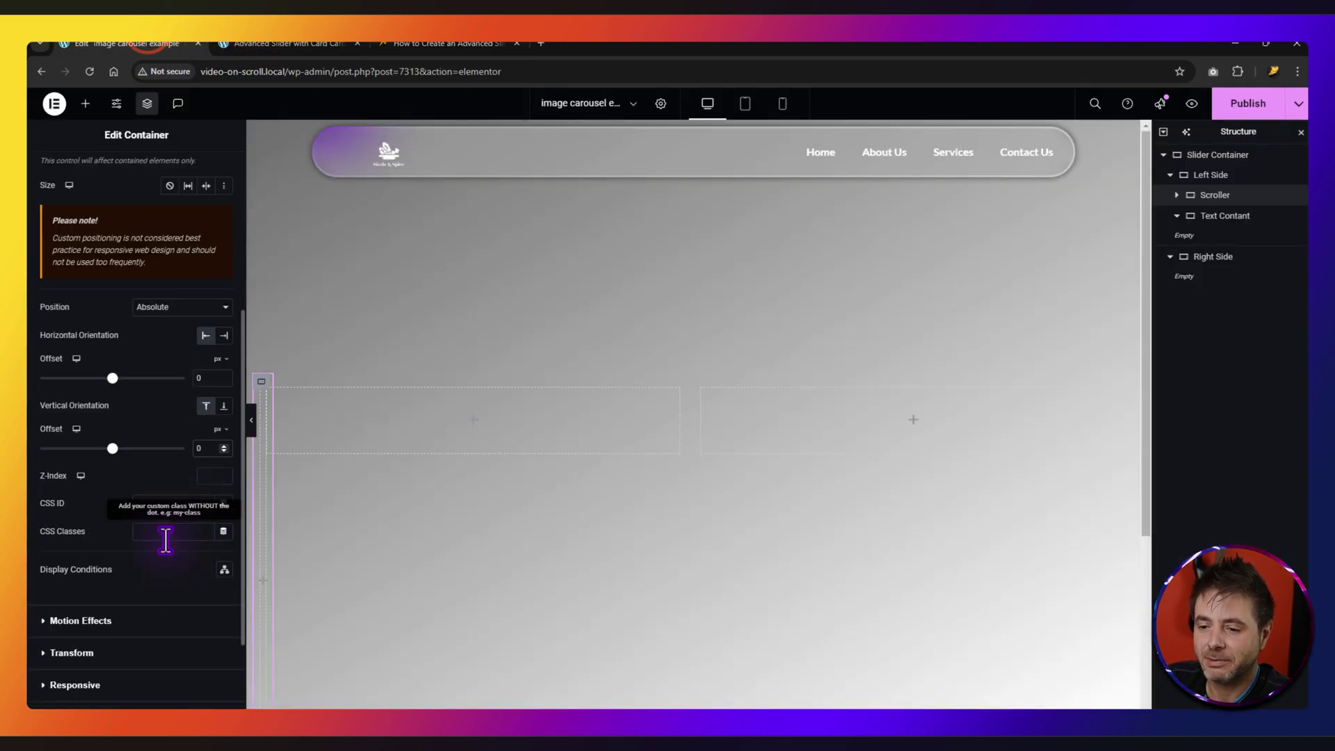
pyautogui.hotkey('ctrl', 'v')
# - Set Scroller's mobile horizontal offset to 50 % and its mobile vertical offset to -105 px
pyautogui.scroll(2, 165, 538)
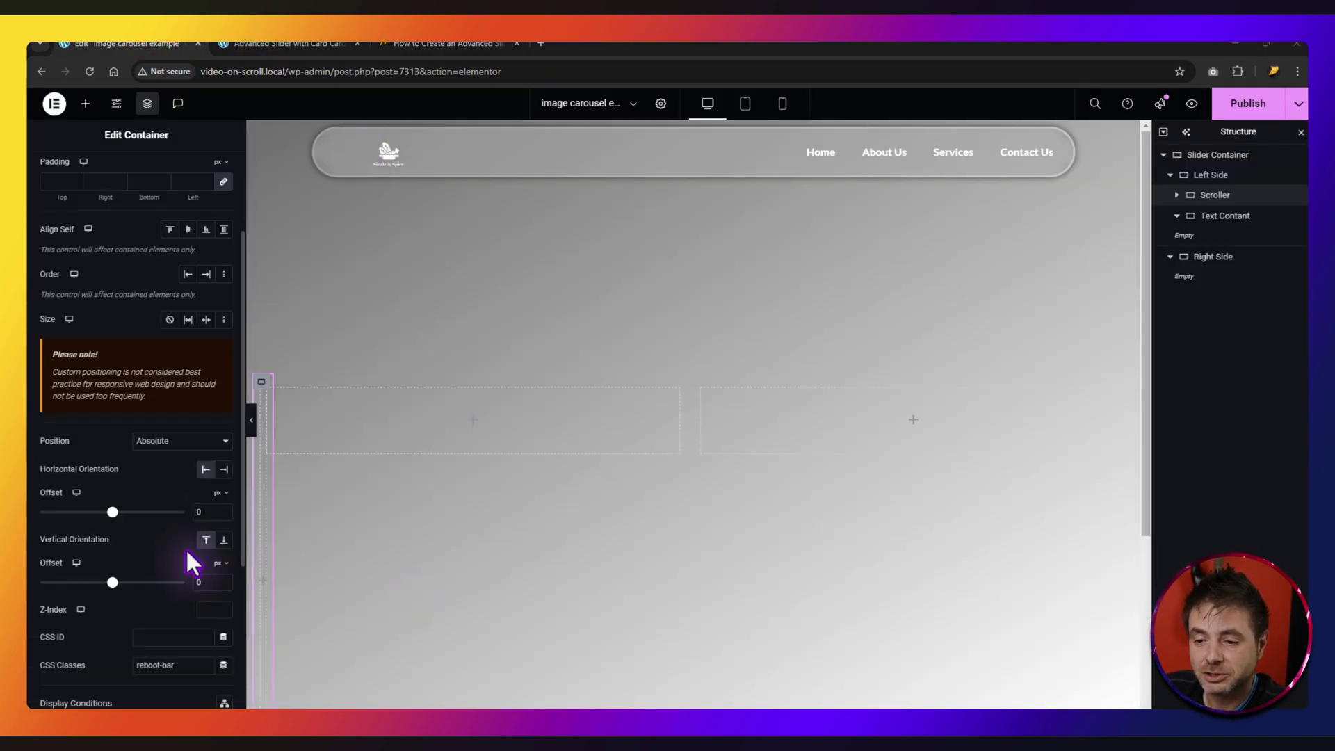
pyautogui.click(77, 562)
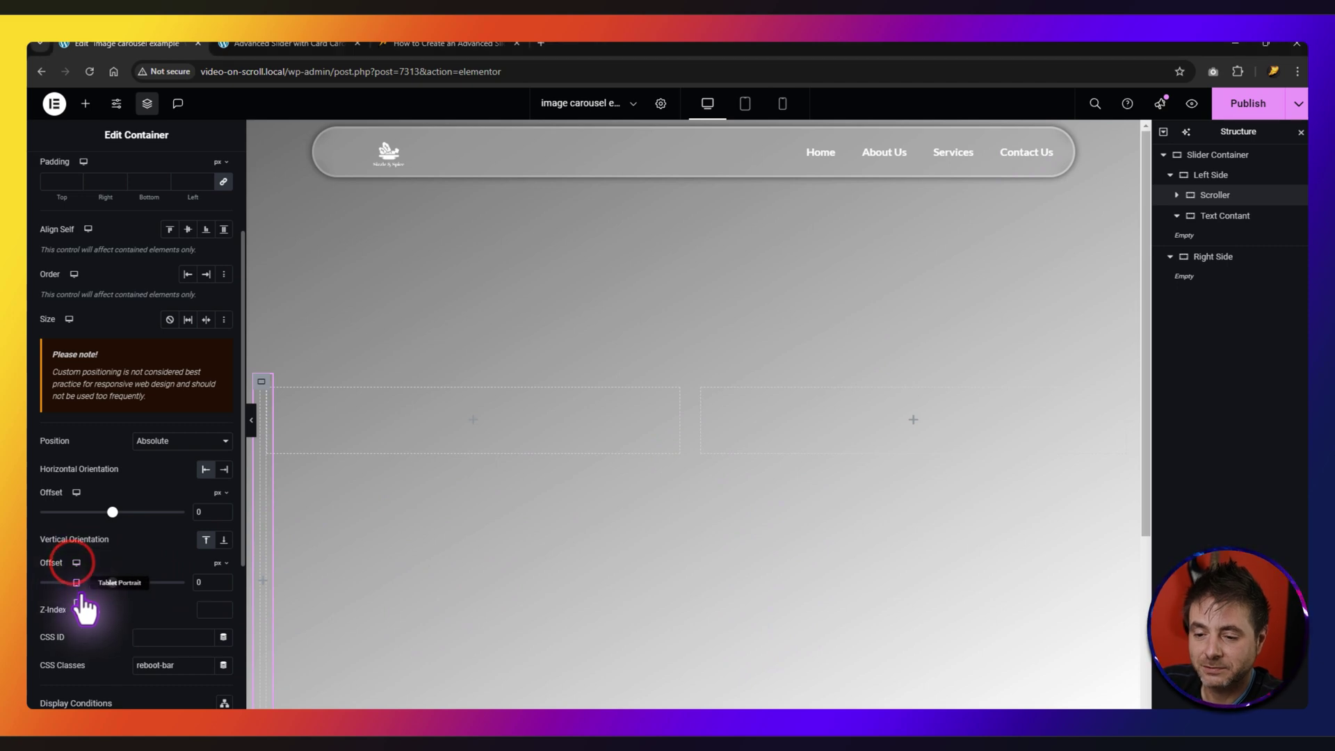
pyautogui.click(77, 601)
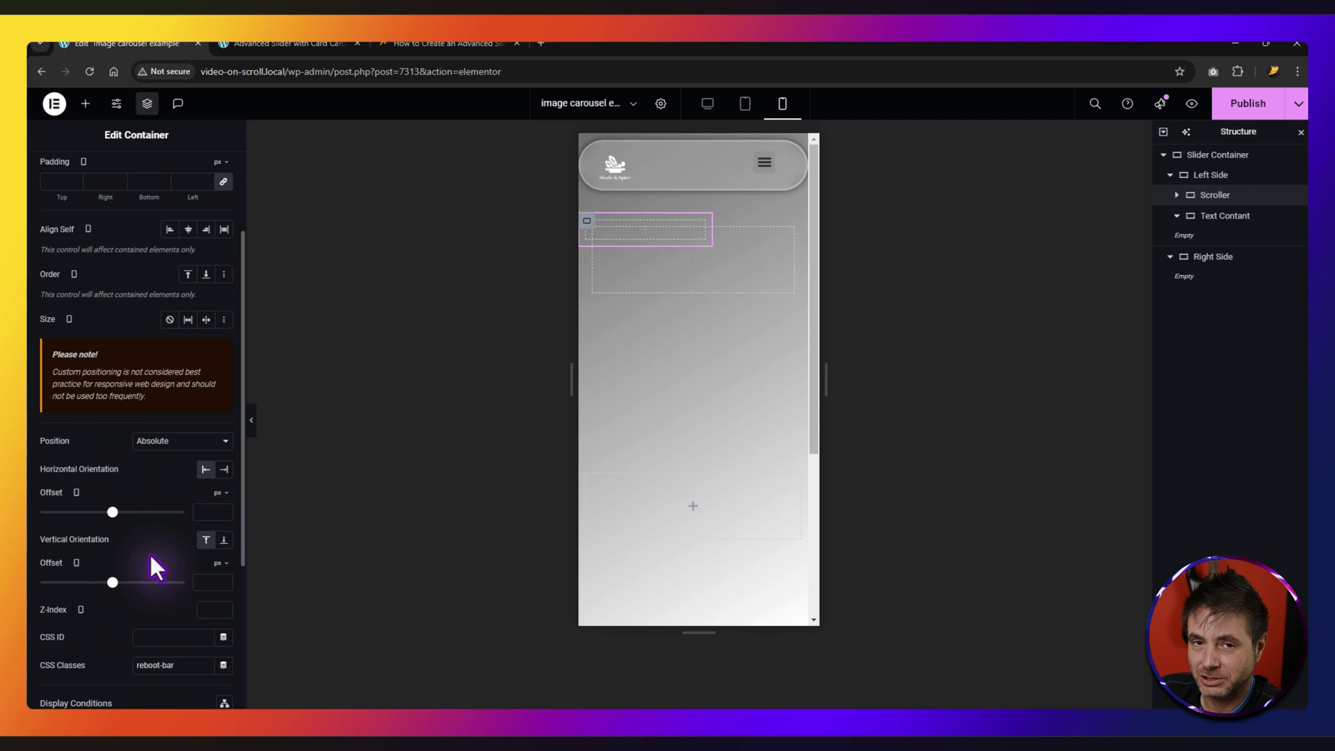
pyautogui.click(217, 513)
pyautogui.click(202, 513)
pyautogui.write('50')
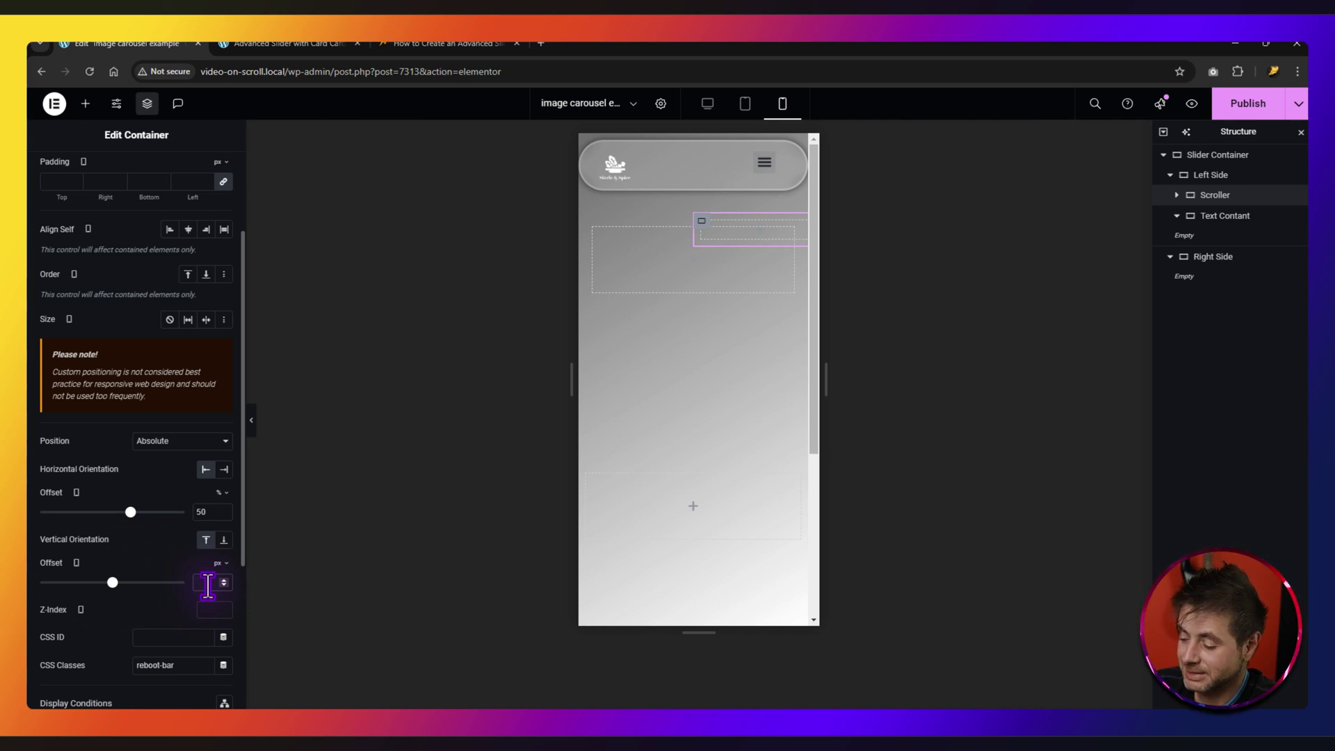
pyautogui.write('-105')
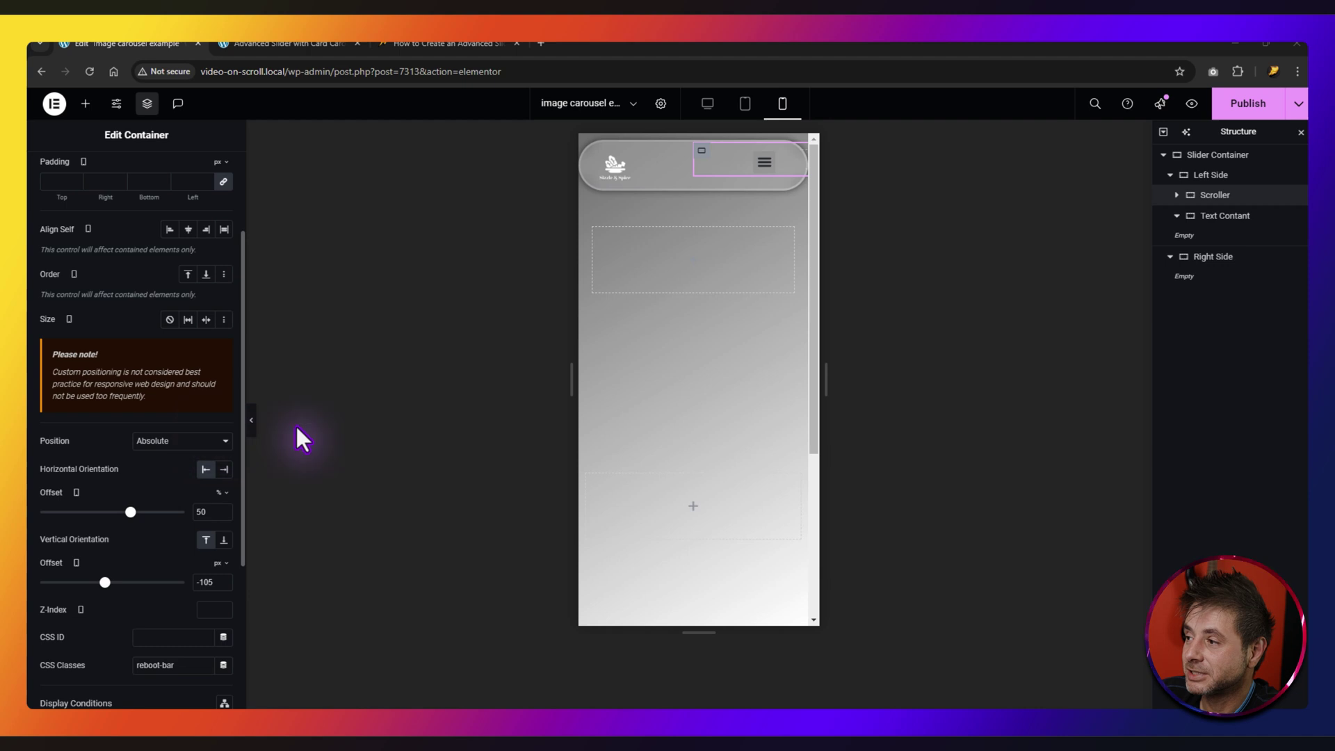
# - Unlink Text Contant's padding values and set its desktop padding to 15 px right and left, 0 px top and bottom
pyautogui.click(1229, 221)
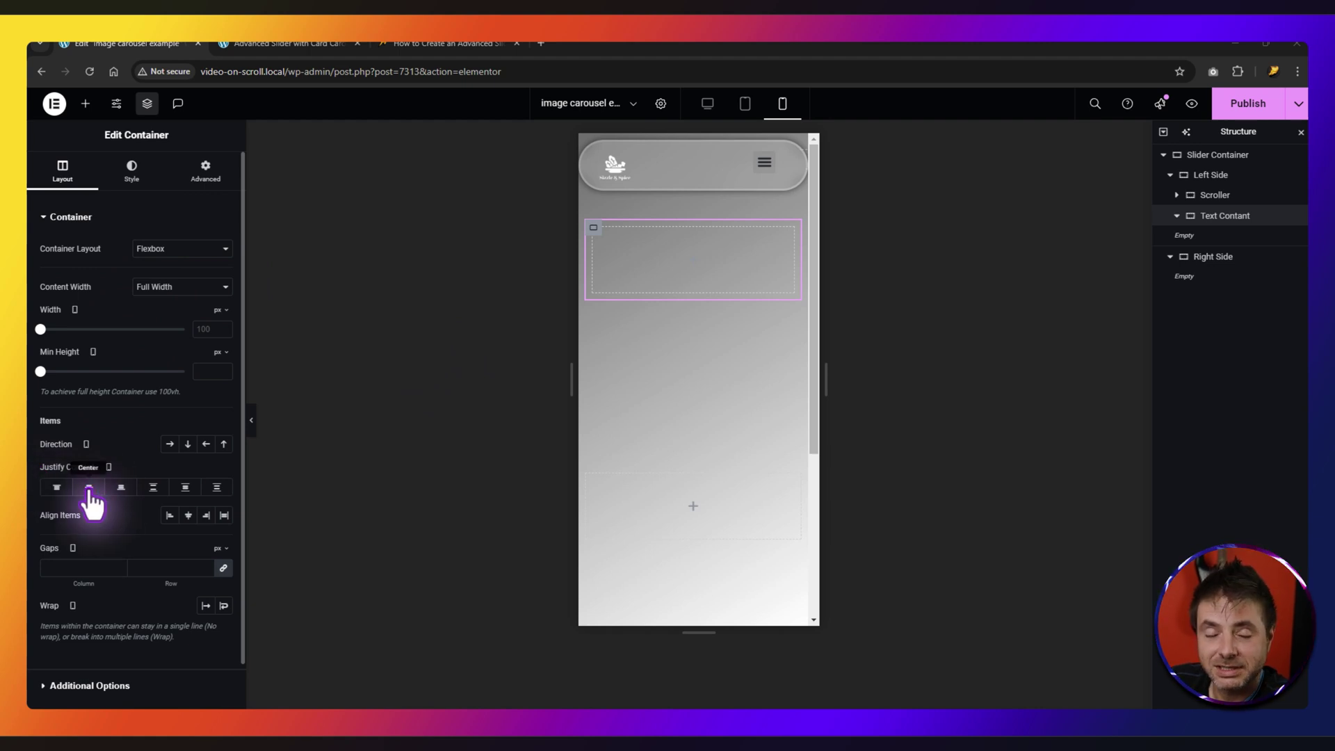
pyautogui.click(199, 173)
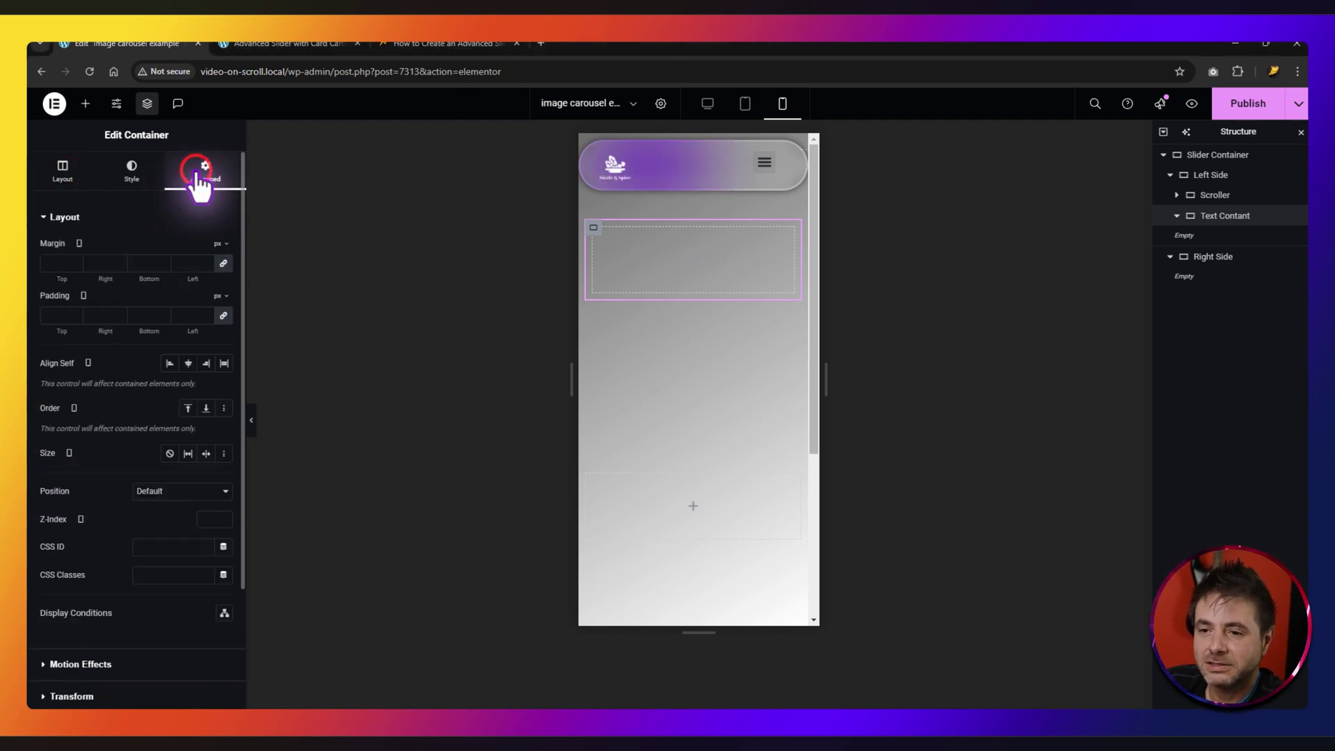
pyautogui.click(223, 315)
pyautogui.click(95, 315)
pyautogui.write('15')
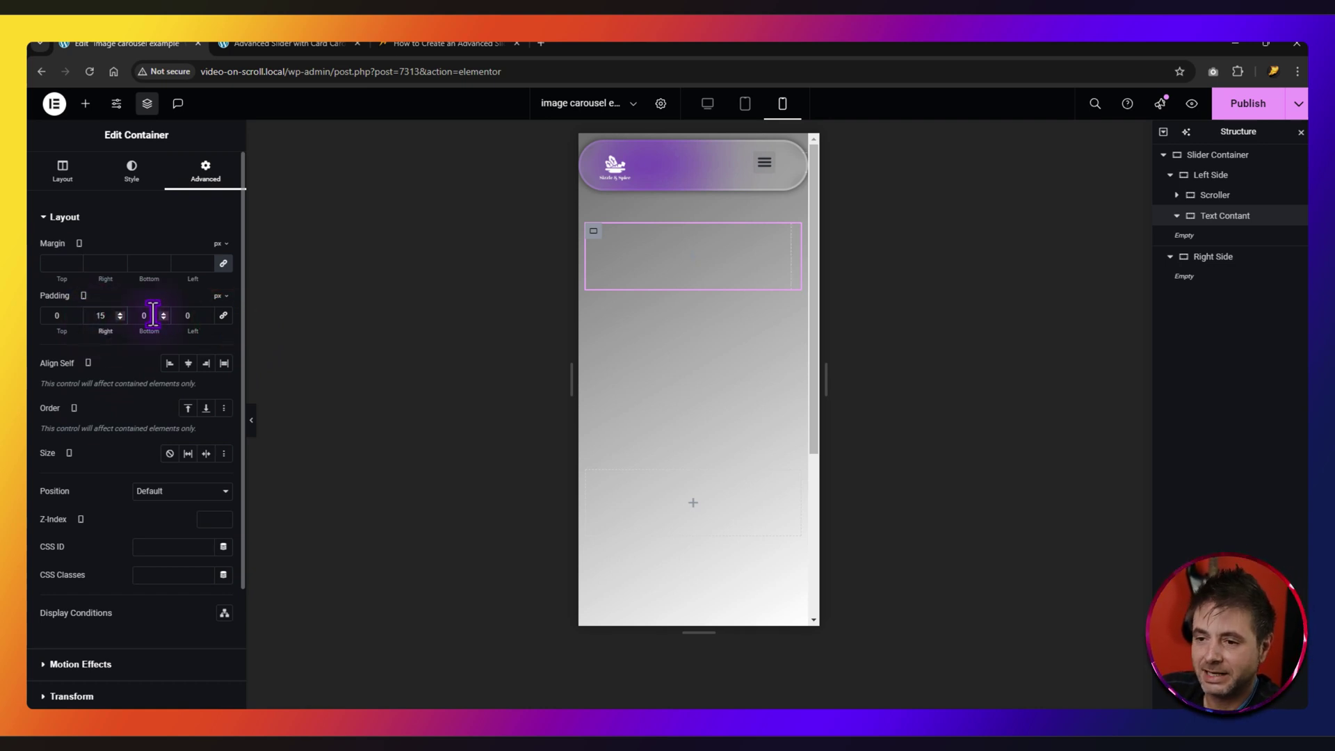
pyautogui.write('15')
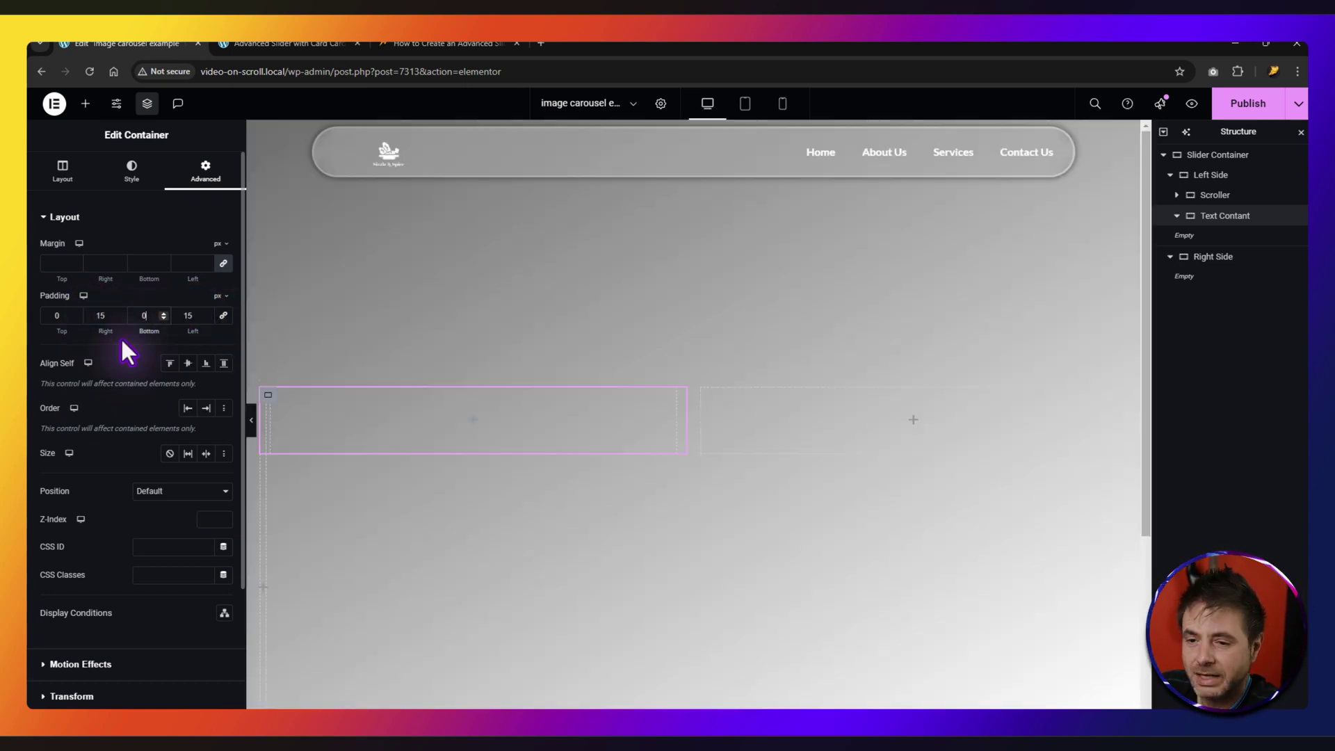
pyautogui.click(82, 295)
pyautogui.click(83, 320)
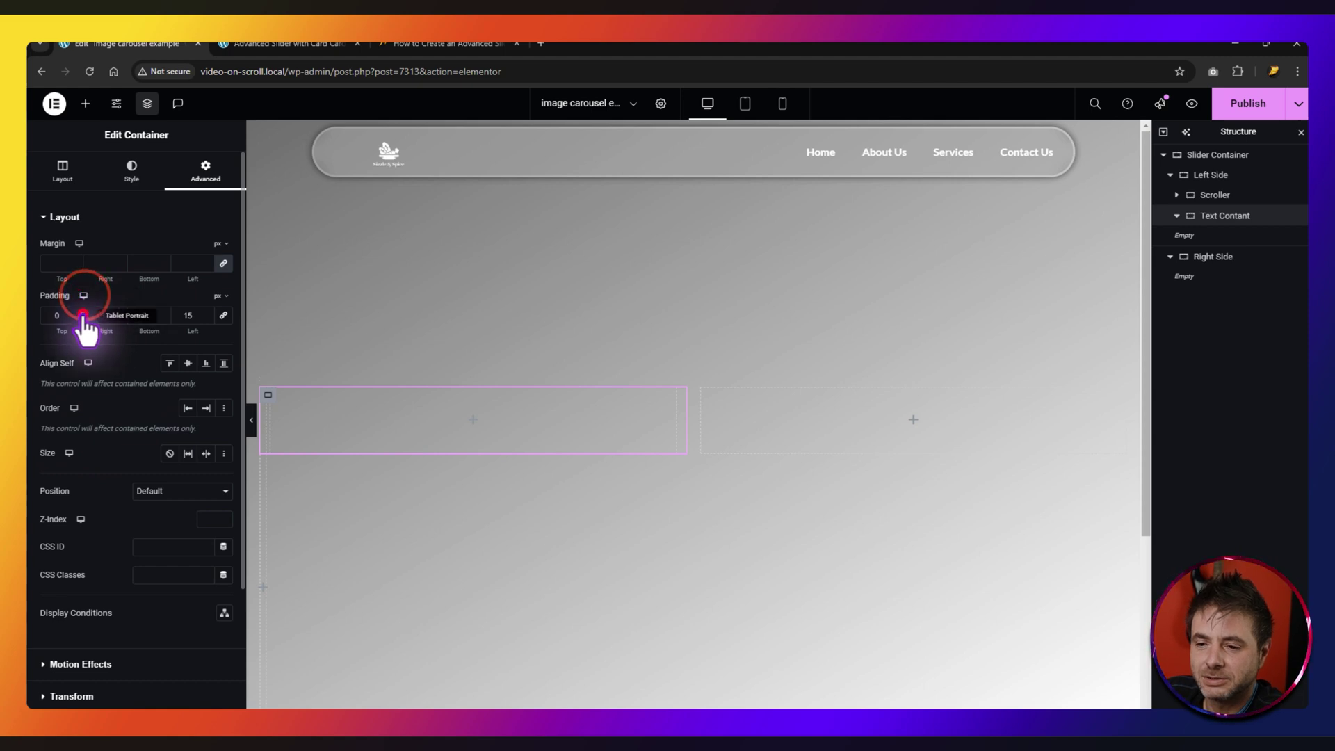
pyautogui.click(98, 315)
pyautogui.write('5')
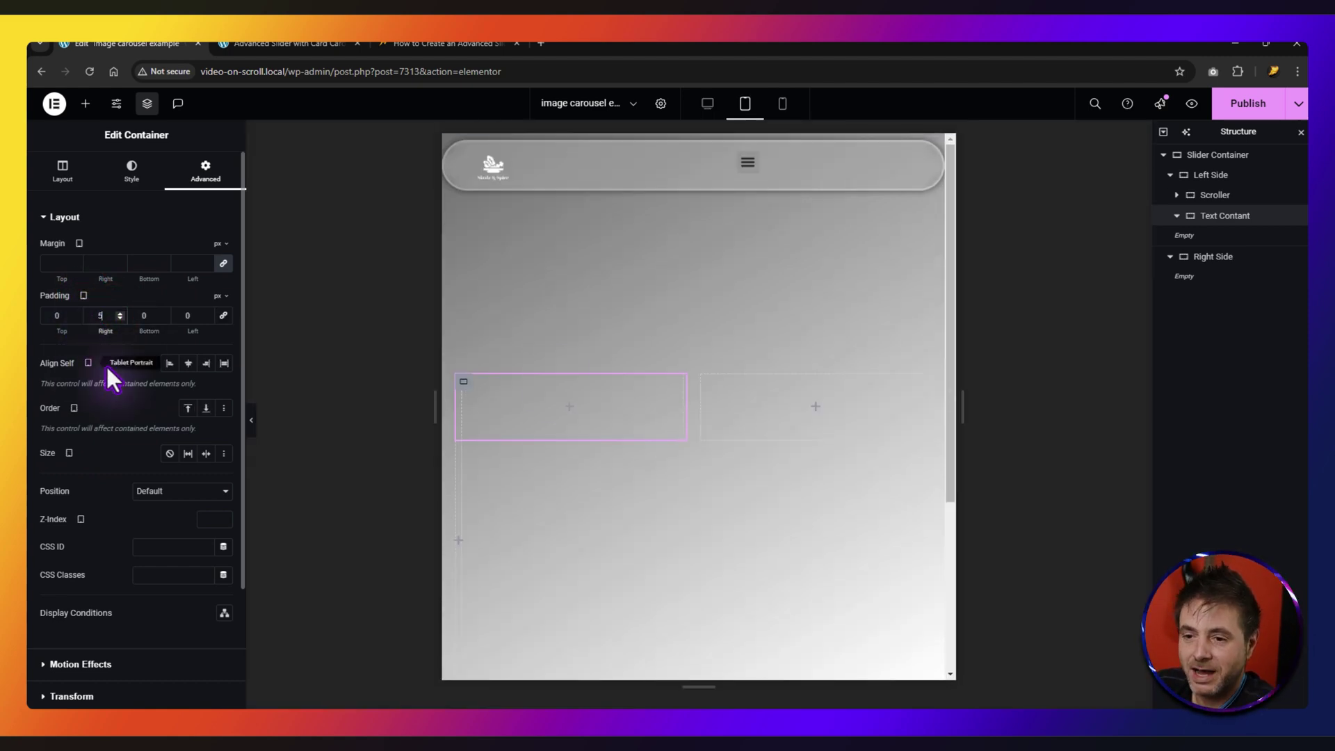
pyautogui.click(190, 317)
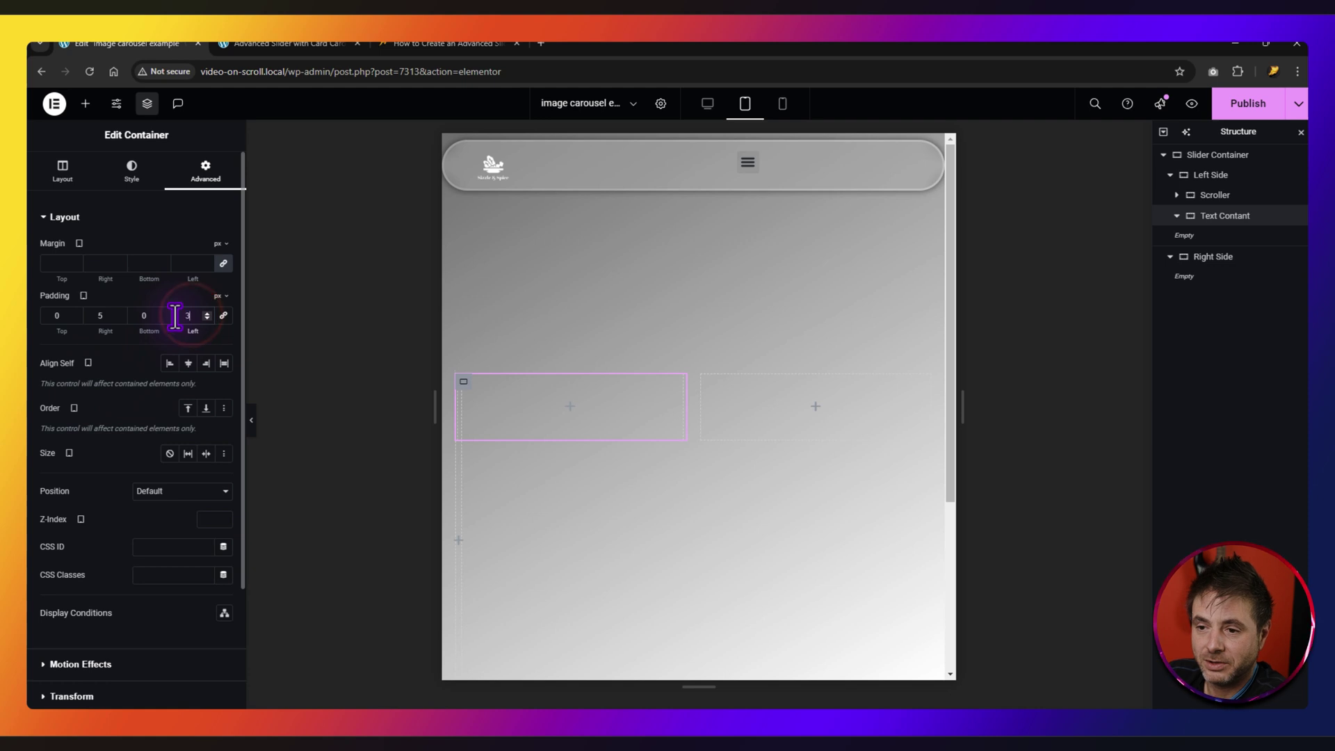
# - Set Text Contant's mobile padding to 50 px at the bottom and 0 px on the other sides
pyautogui.click(83, 296)
pyautogui.click(82, 351)
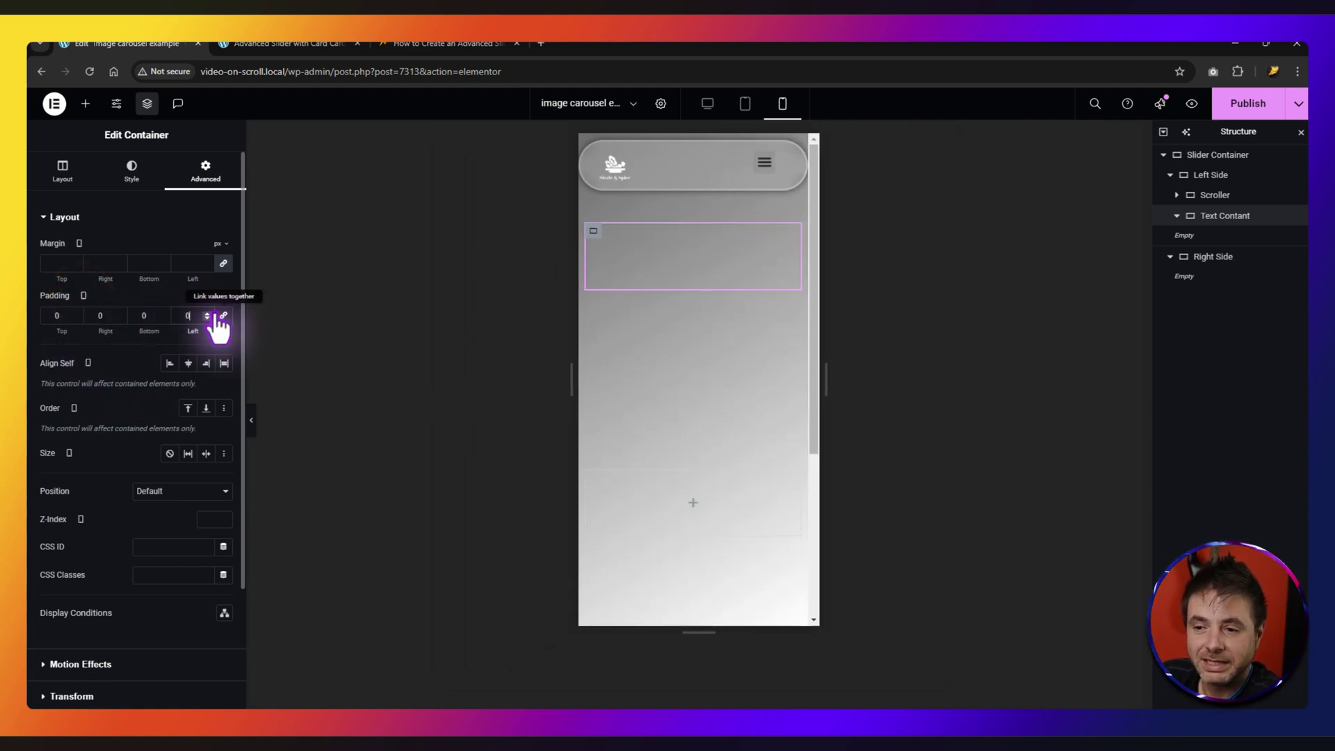
pyautogui.write('50')
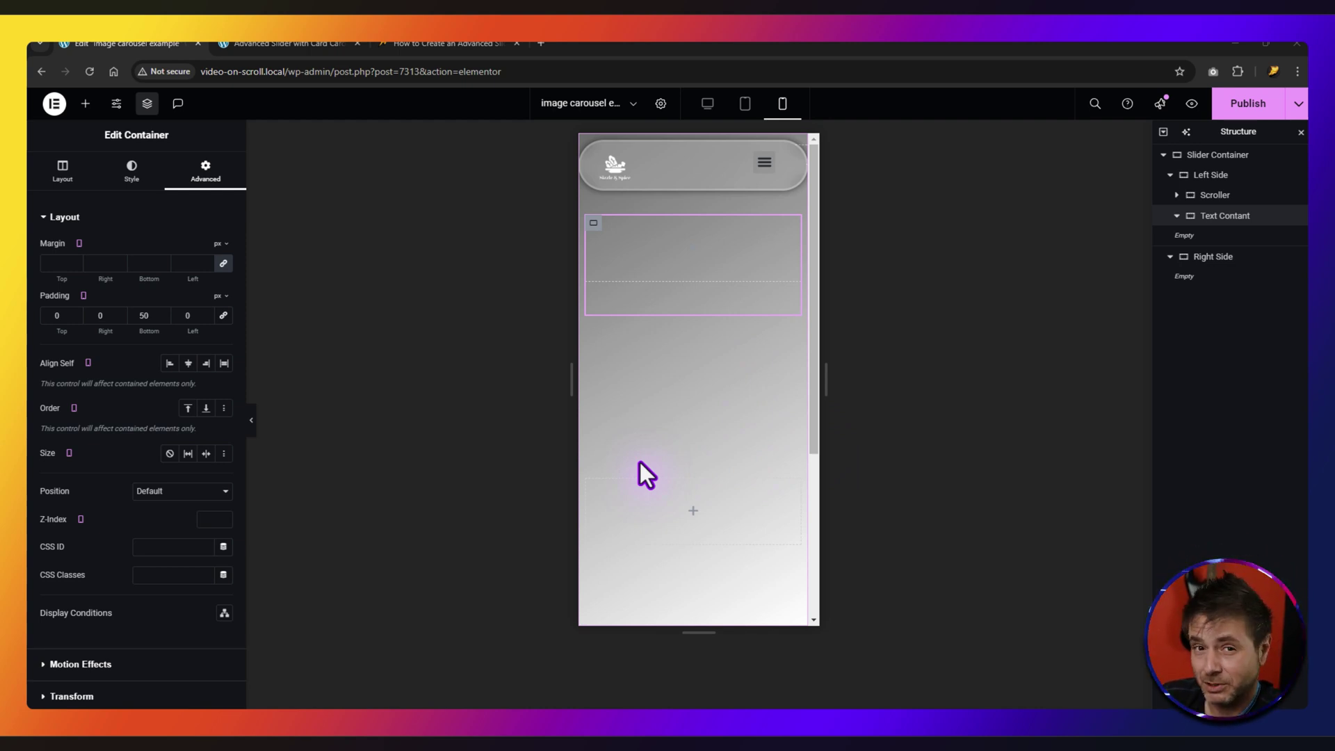
# - Add a container inside Text Contant and duplicate it twice
pyautogui.click(87, 102)
pyautogui.click(85, 284)
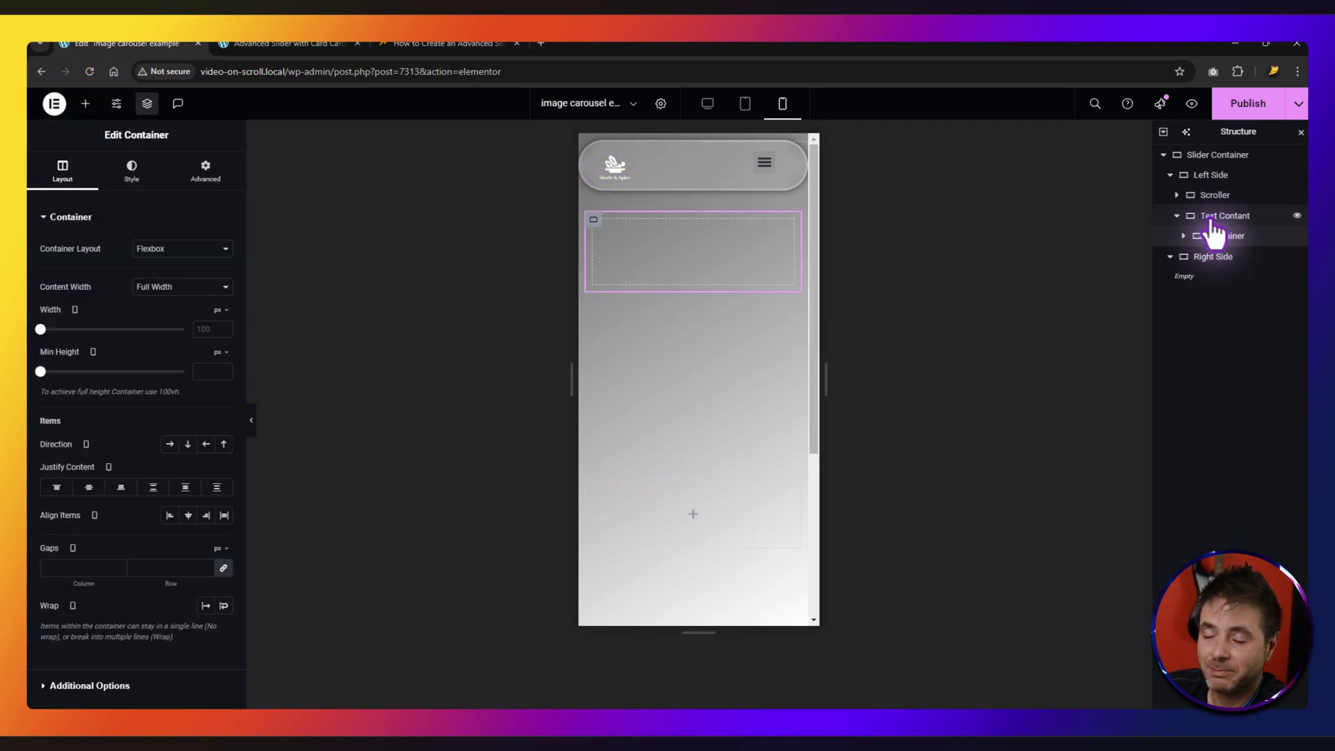
pyautogui.rightClick(1218, 239)
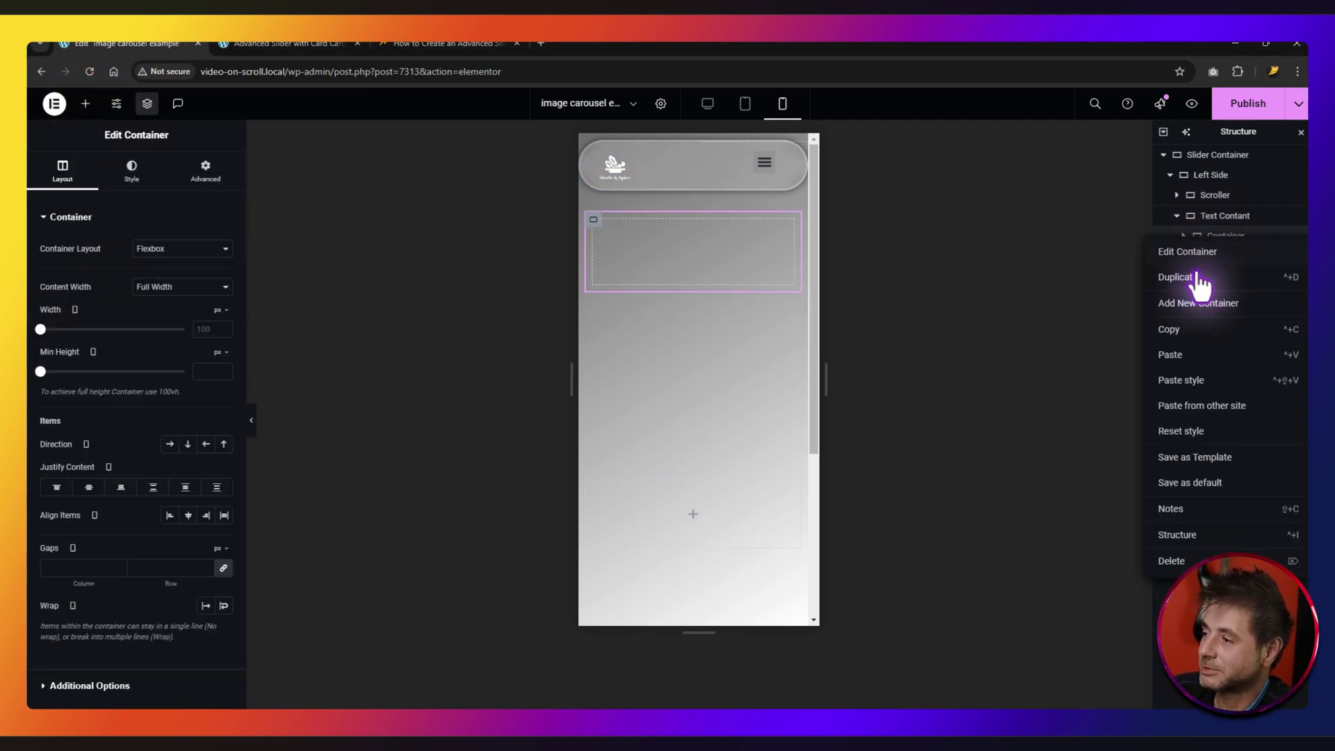
pyautogui.click(1192, 279)
pyautogui.rightClick(1219, 258)
pyautogui.click(1192, 299)
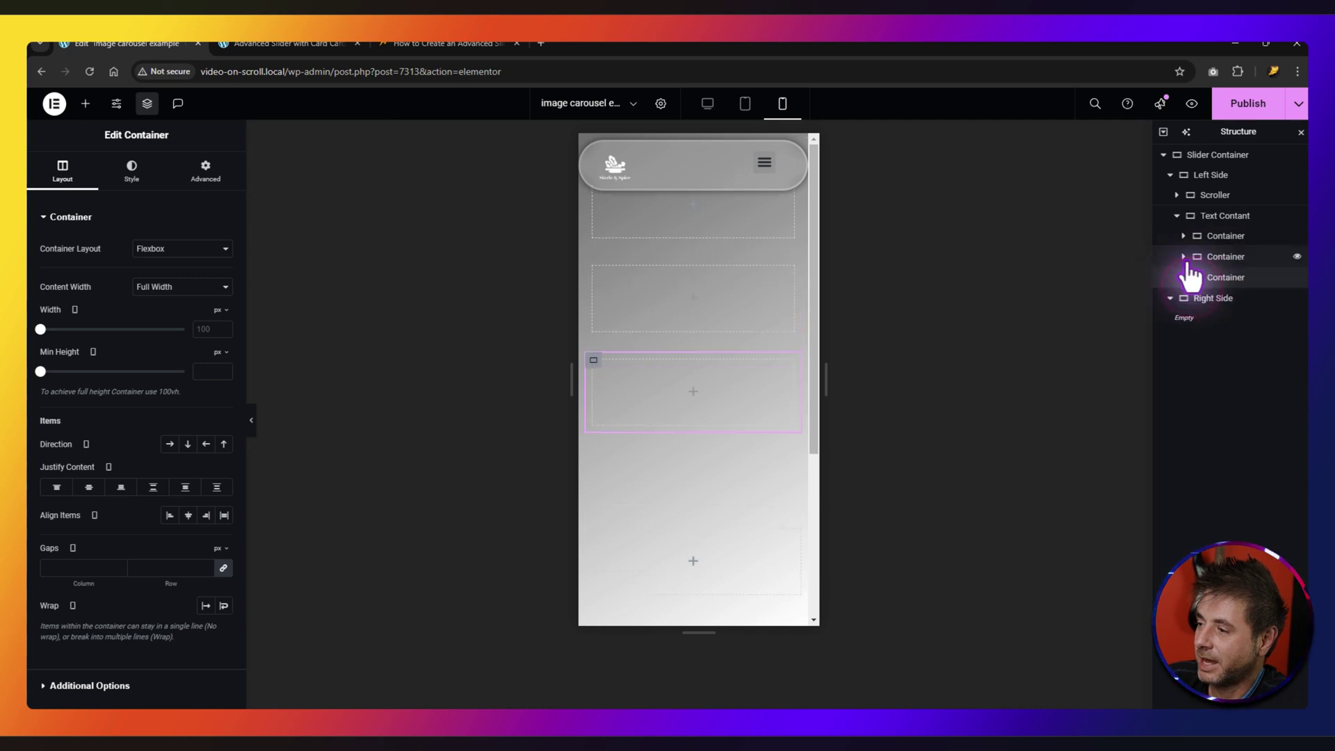
# - Rename the three containers inside Text Contant as Heading Container, Text Container and Button Container
pyautogui.click(1227, 237)
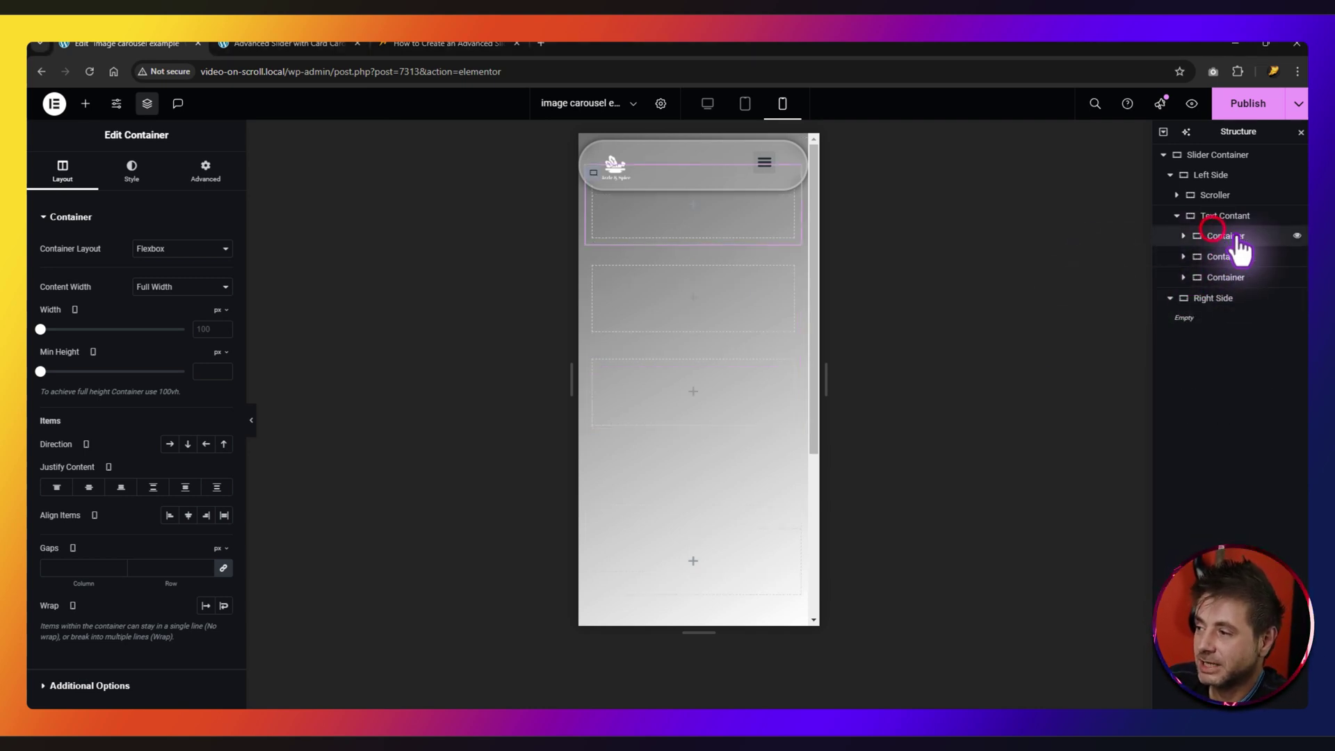
pyautogui.doubleClick(1227, 236)
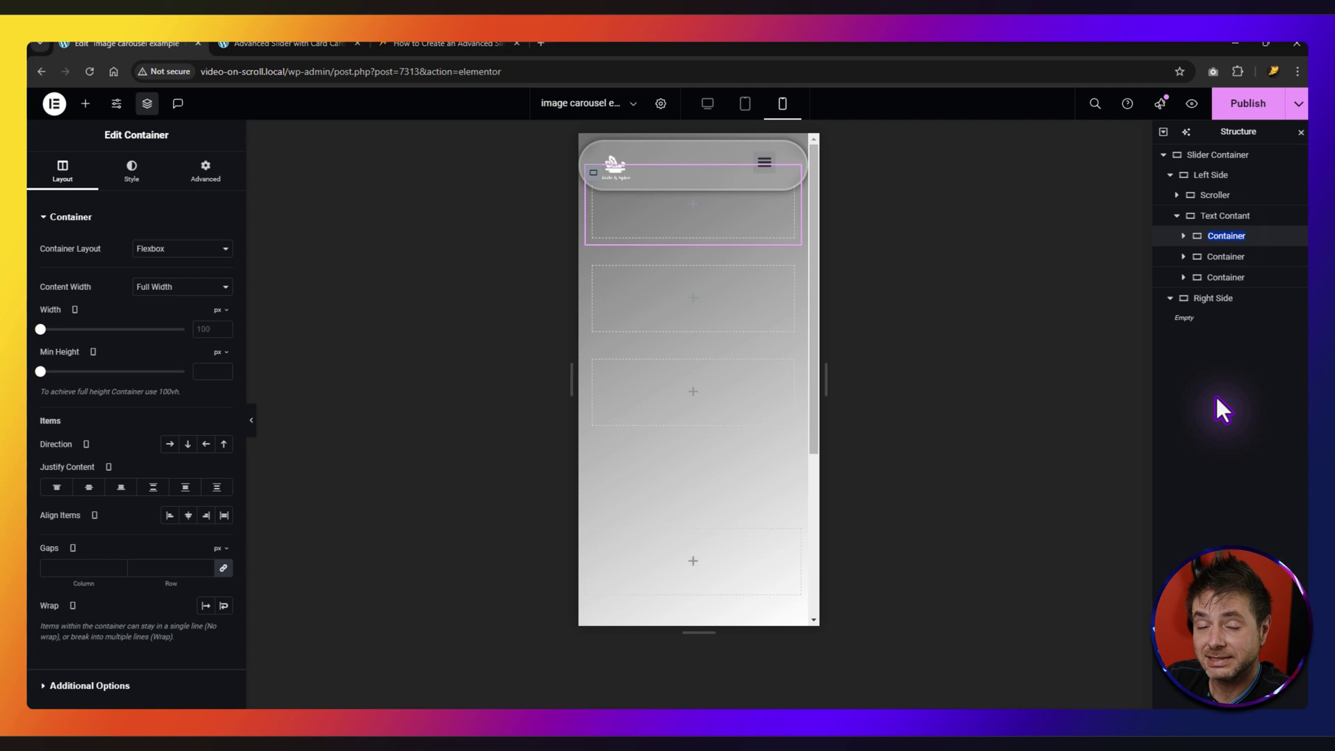
pyautogui.write('Heading Container')
pyautogui.press('Return')
pyautogui.click(1232, 275)
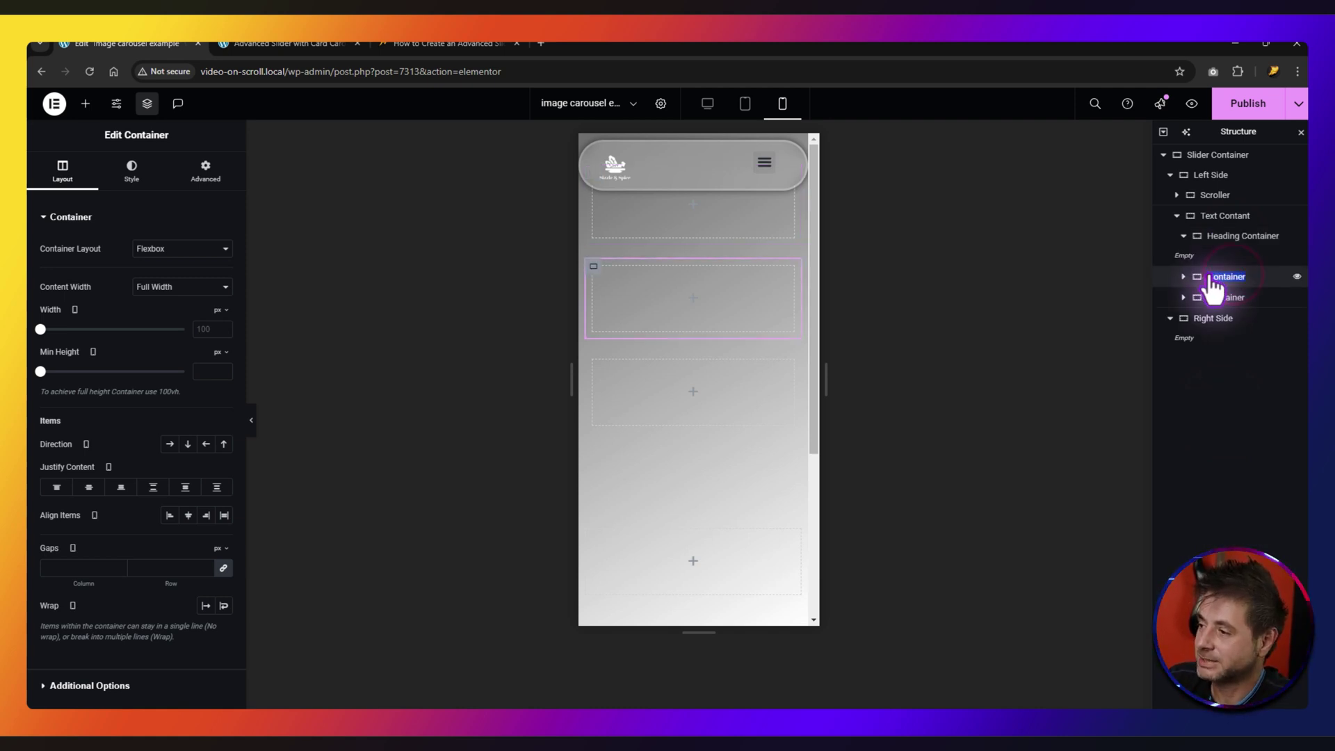
pyautogui.write('Text Container')
pyautogui.press('Return')
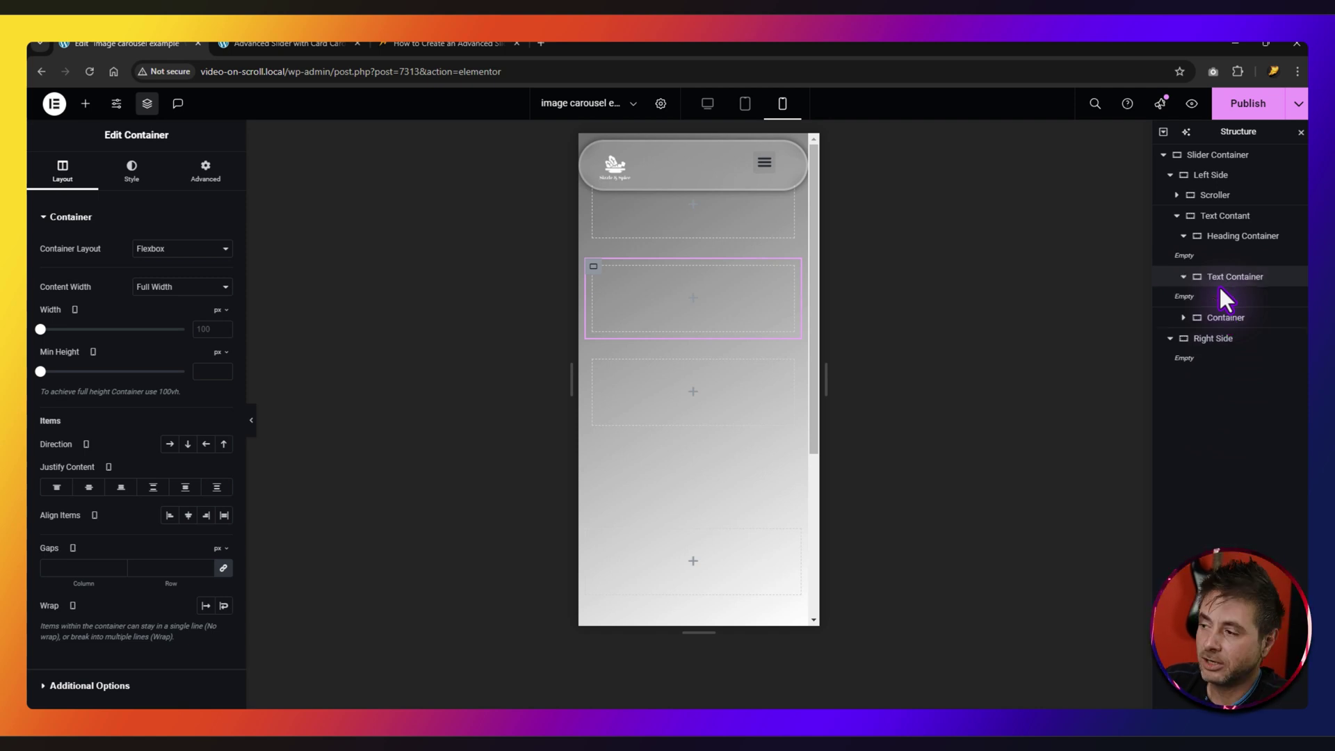
pyautogui.doubleClick(1217, 318)
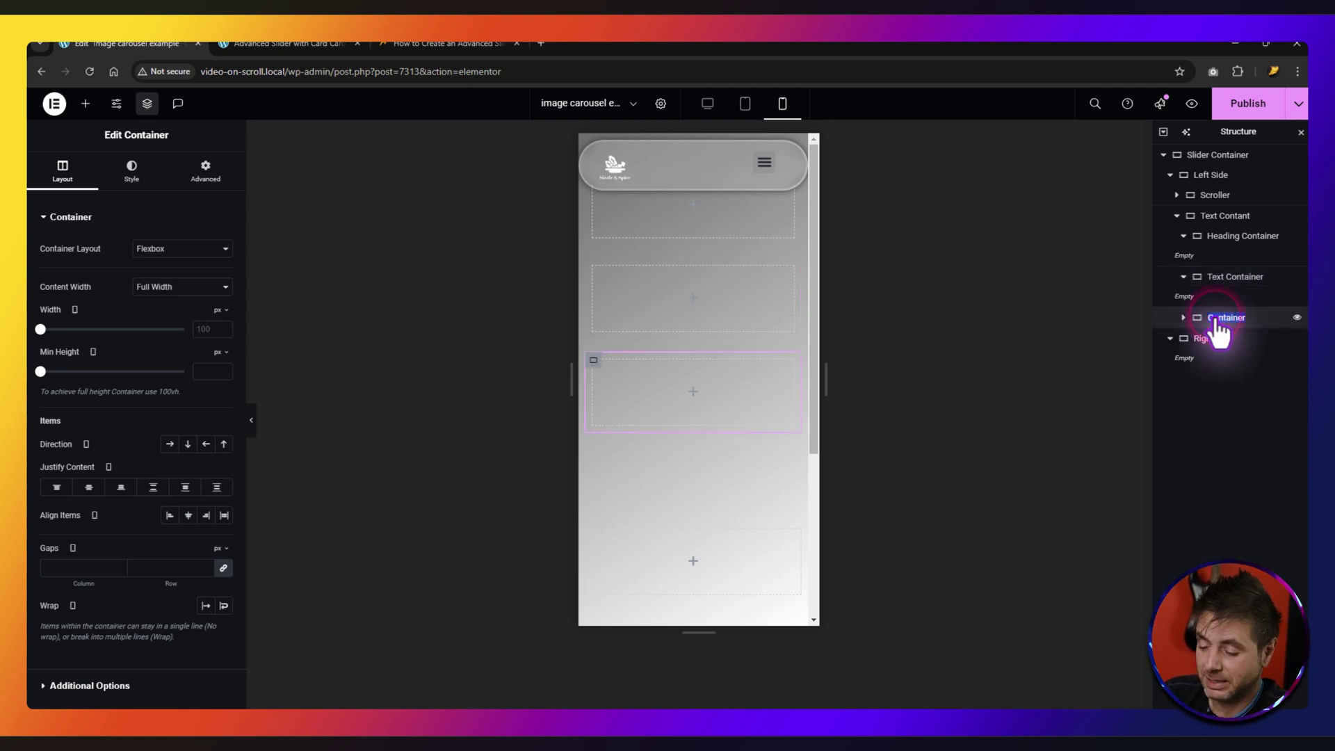
pyautogui.write('Button Container')
pyautogui.press('Return')
# - Copy the reboot-changing-widget class name from the tutorial blog post and assign it as Heading Container's CSS class
pyautogui.click(1232, 236)
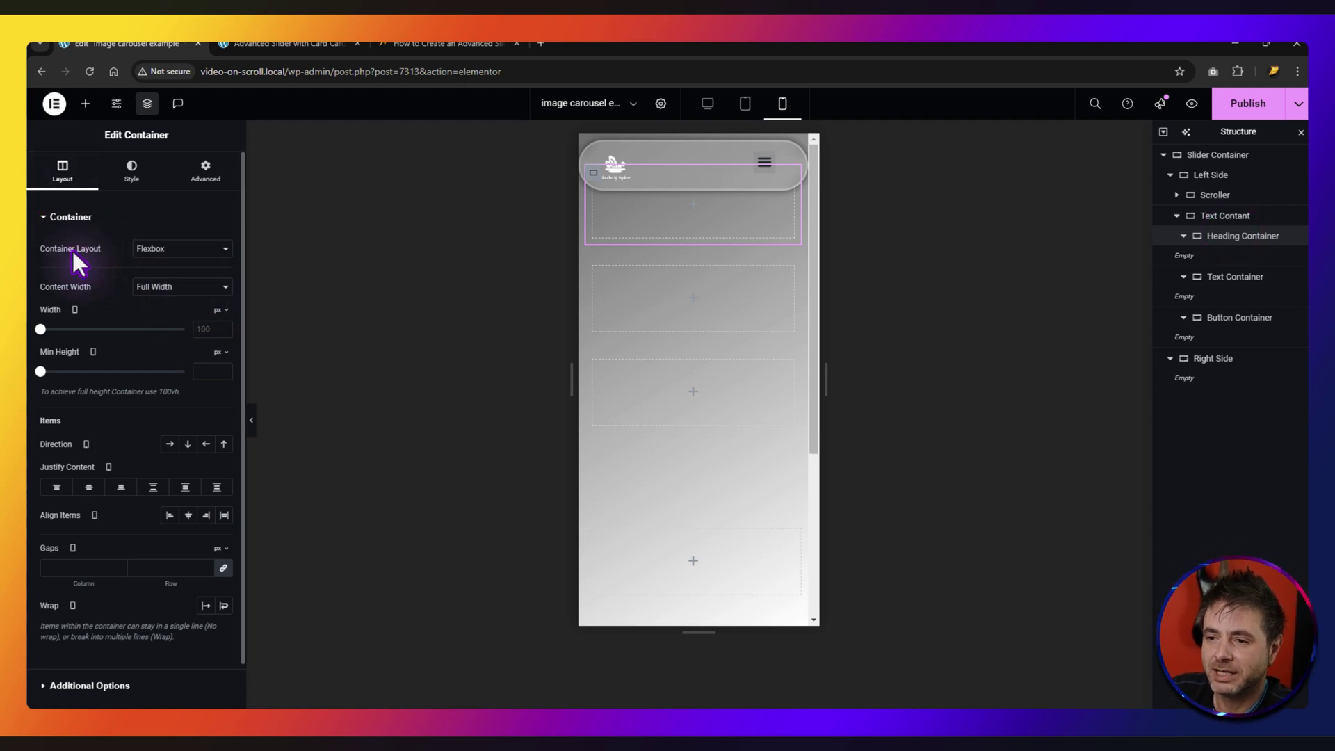
pyautogui.click(206, 171)
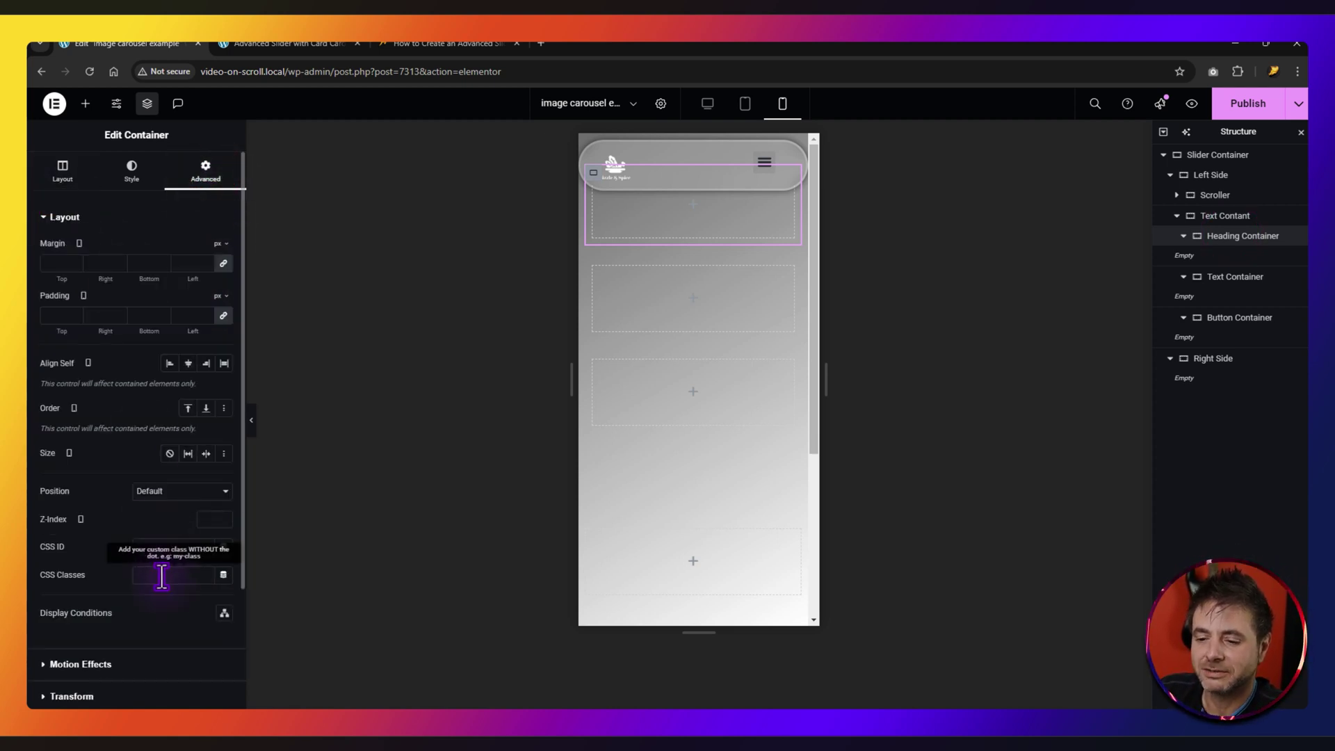
pyautogui.click(451, 44)
pyautogui.moveTo(332, 467); pyautogui.dragTo(203, 467)
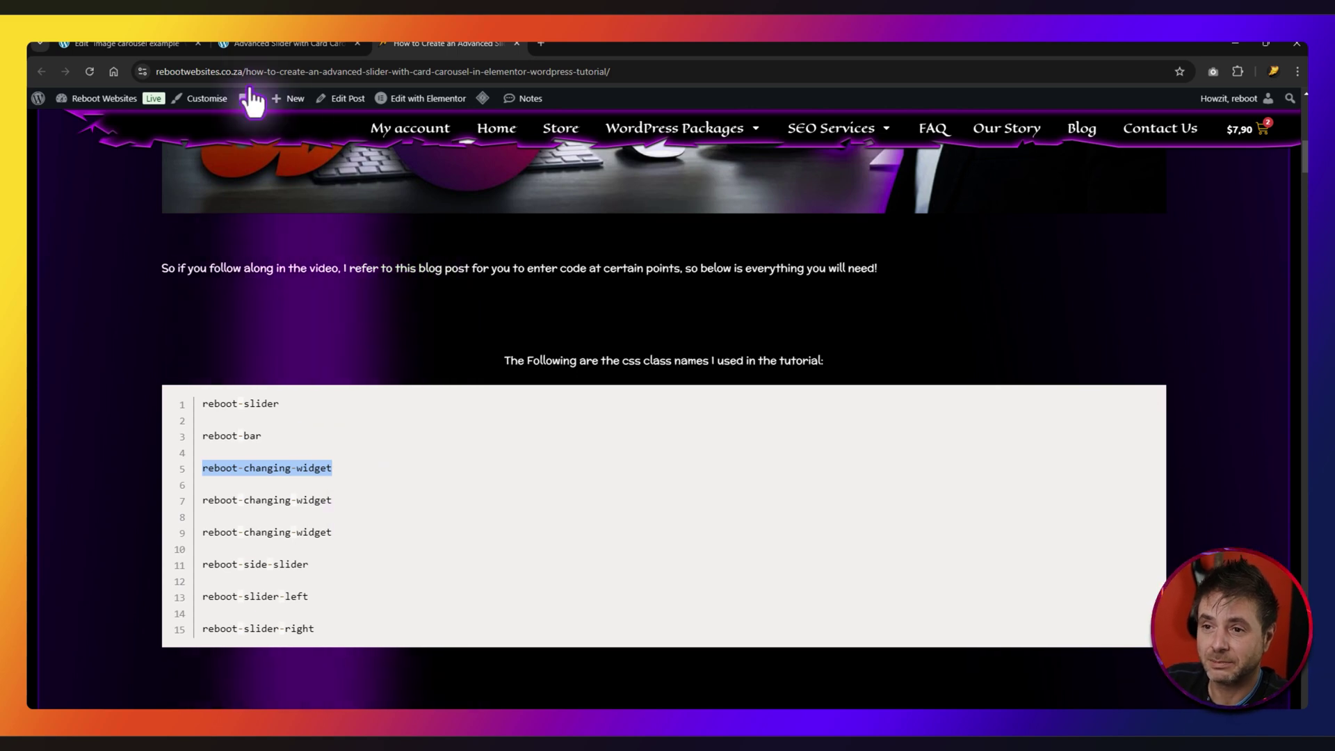
pyautogui.click(125, 43)
pyautogui.click(165, 574)
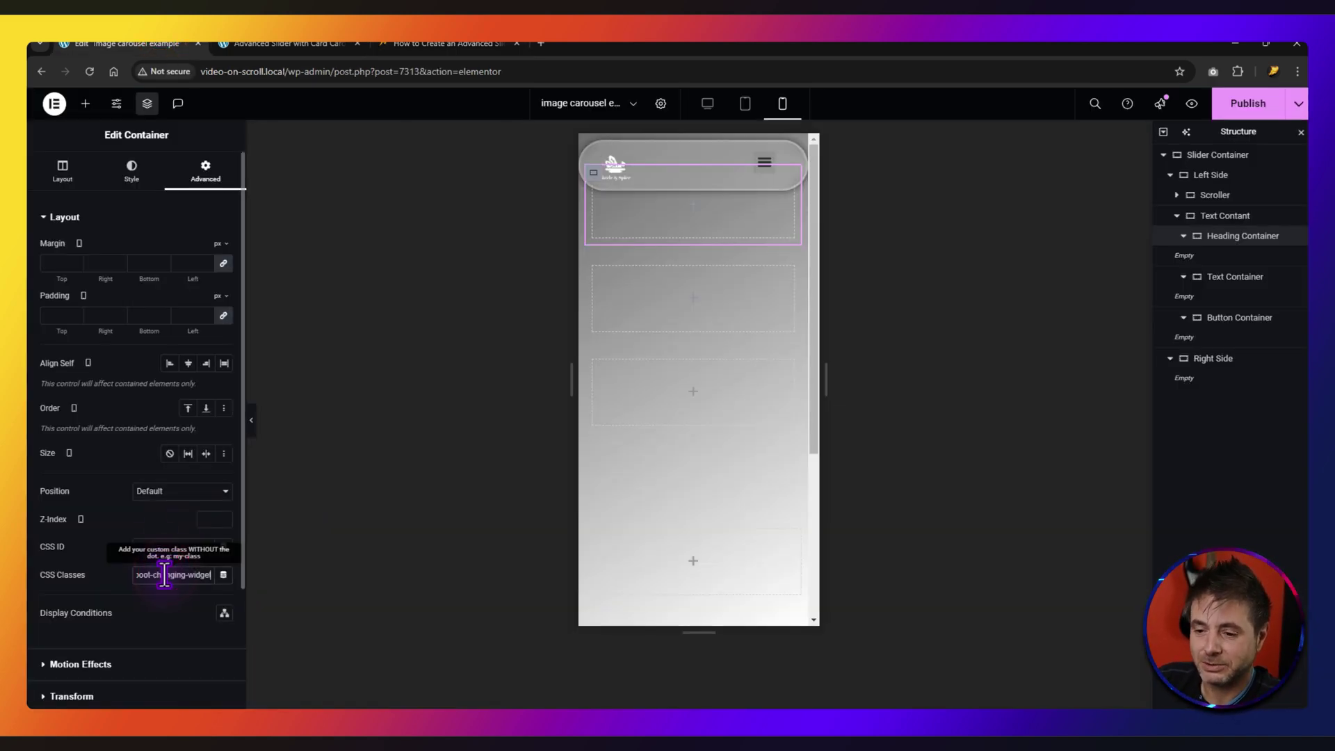
# - Assign the copied reboot-changing-widget CSS class to Text Container and Button Container
pyautogui.click(1229, 277)
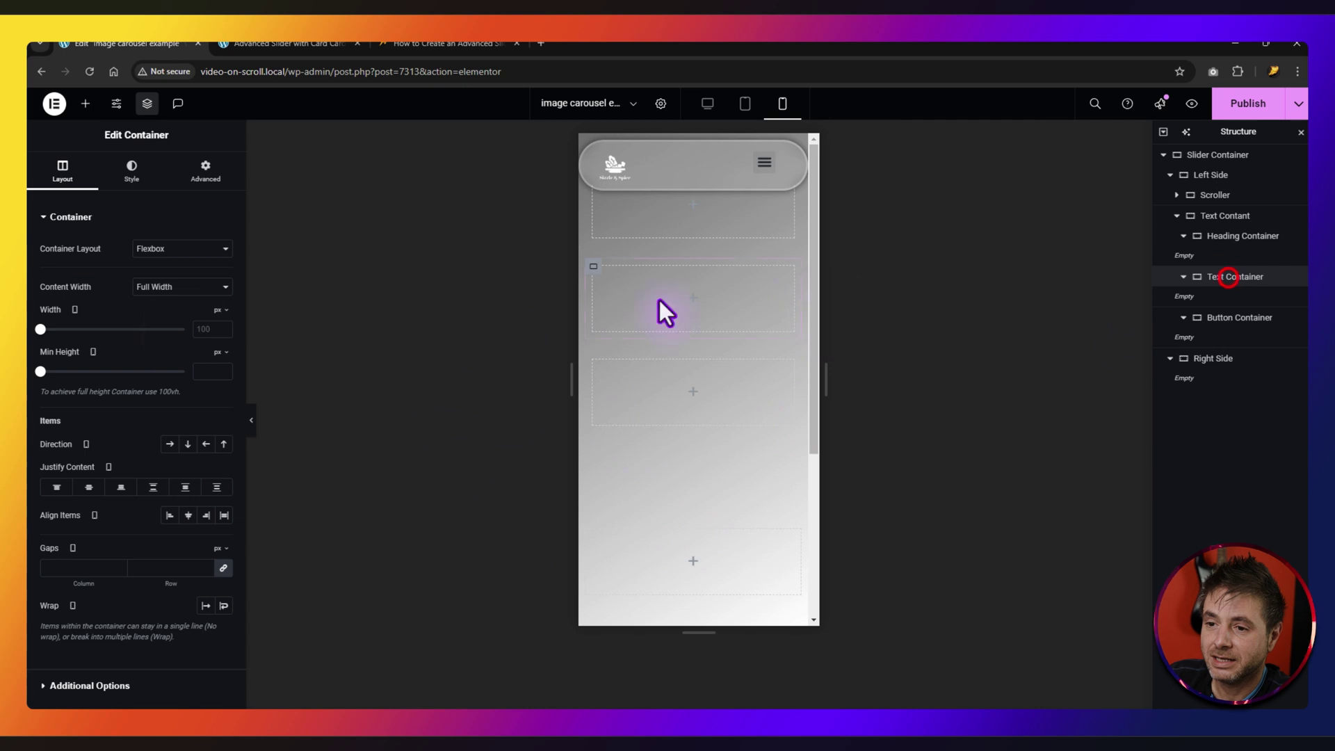
pyautogui.click(206, 169)
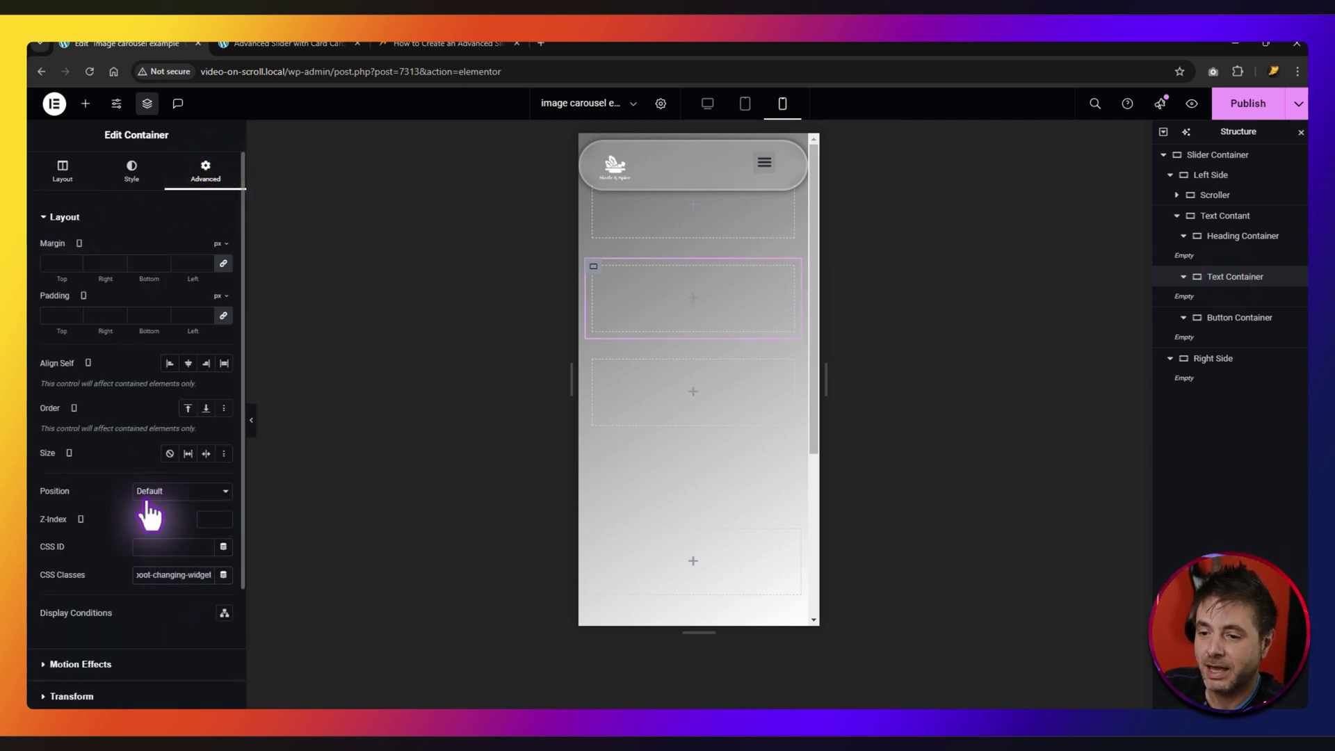
pyautogui.click(1244, 318)
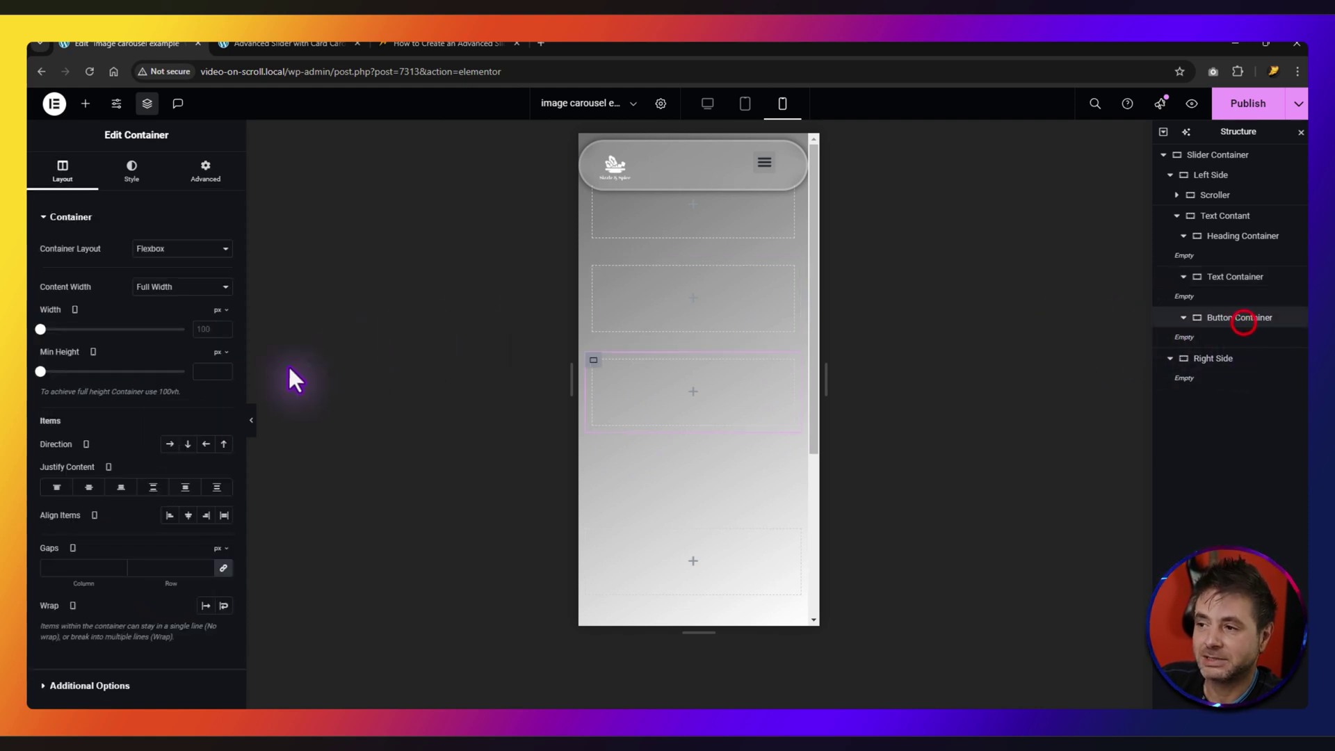
pyautogui.click(206, 173)
pyautogui.click(149, 574)
pyautogui.hotkey('ctrl', 'v')
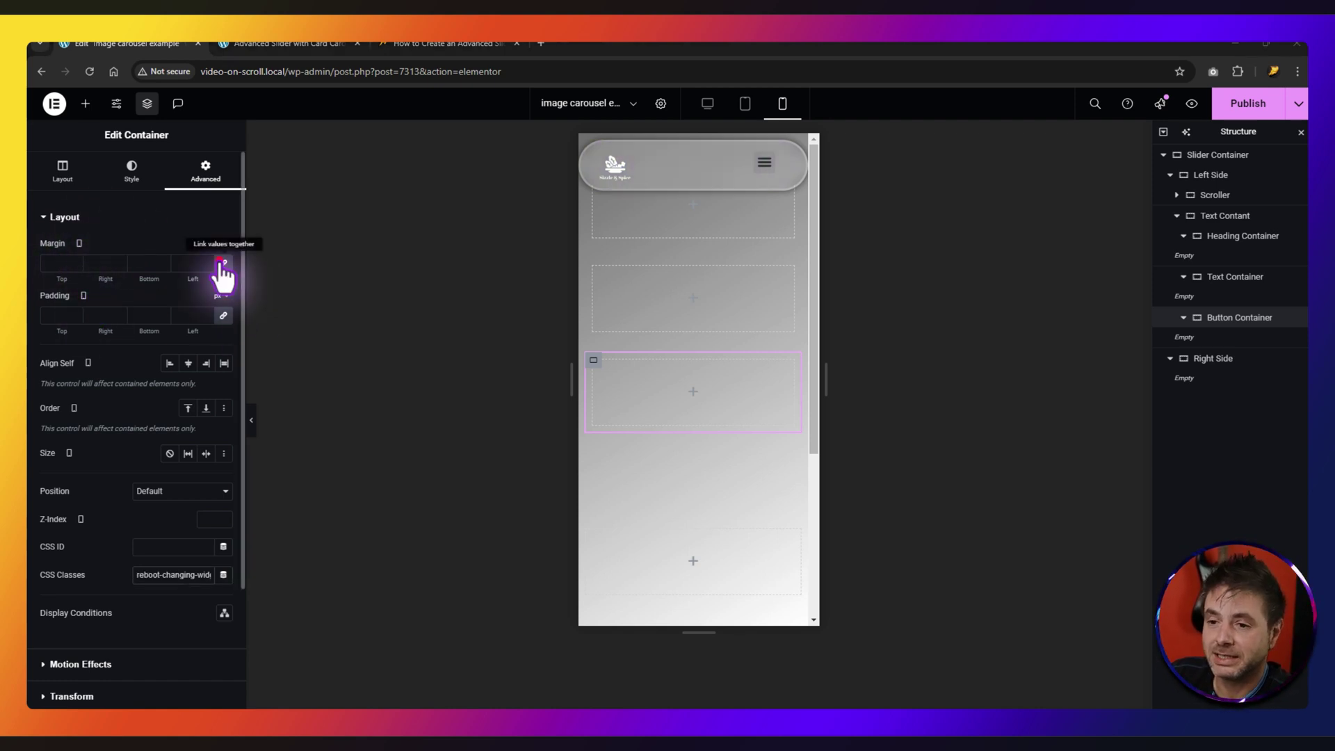
# - Unlink Button Container's mobile margin values and set the top margin to -20 px, leaving the other sides at 0
pyautogui.click(221, 262)
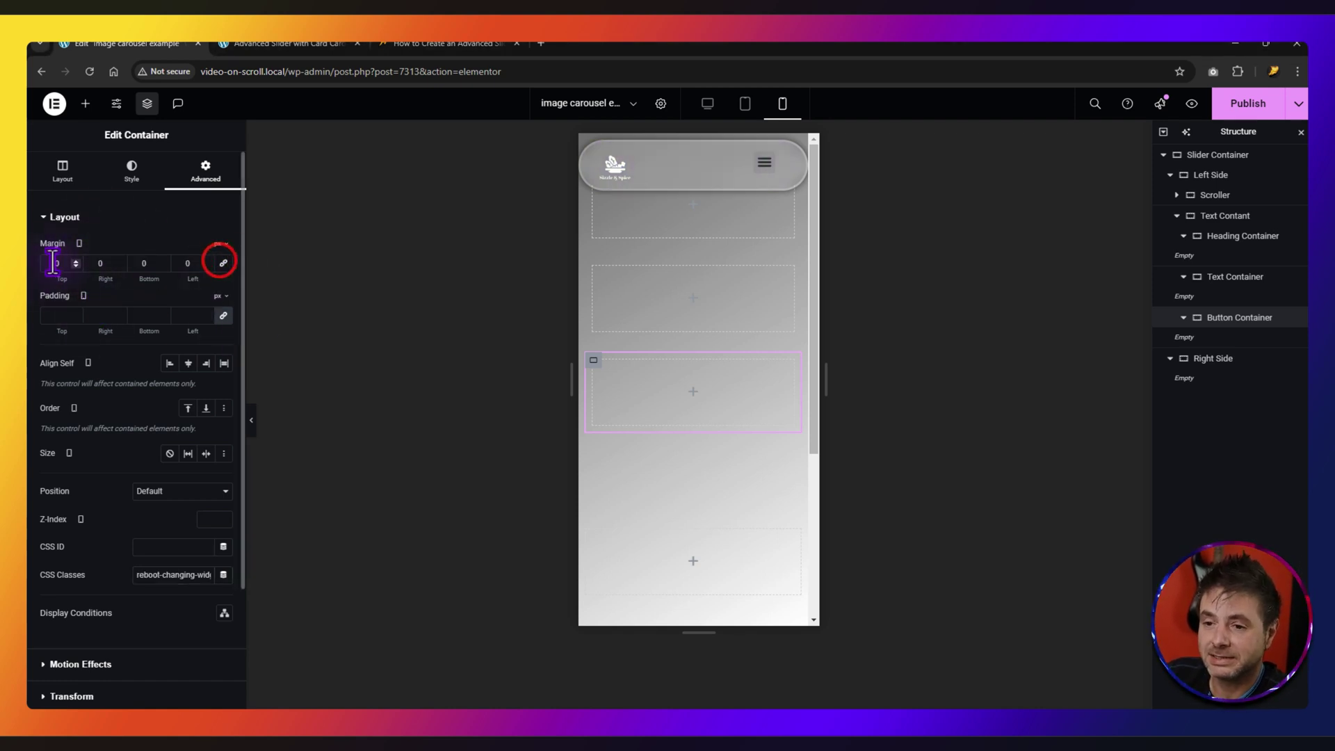
pyautogui.moveTo(62, 261); pyautogui.dragTo(35, 262)
pyautogui.press('Down')
pyautogui.press('Down')
pyautogui.press('Down')
pyautogui.press('Down')
pyautogui.press('Down')
pyautogui.press('Down')
pyautogui.press('Down')
pyautogui.press('Down')
pyautogui.press('Down')
pyautogui.press('Down')
pyautogui.press('Down')
pyautogui.press('Down')
pyautogui.press('Down')
pyautogui.press('Down')
pyautogui.press('Down')
pyautogui.write('-20')
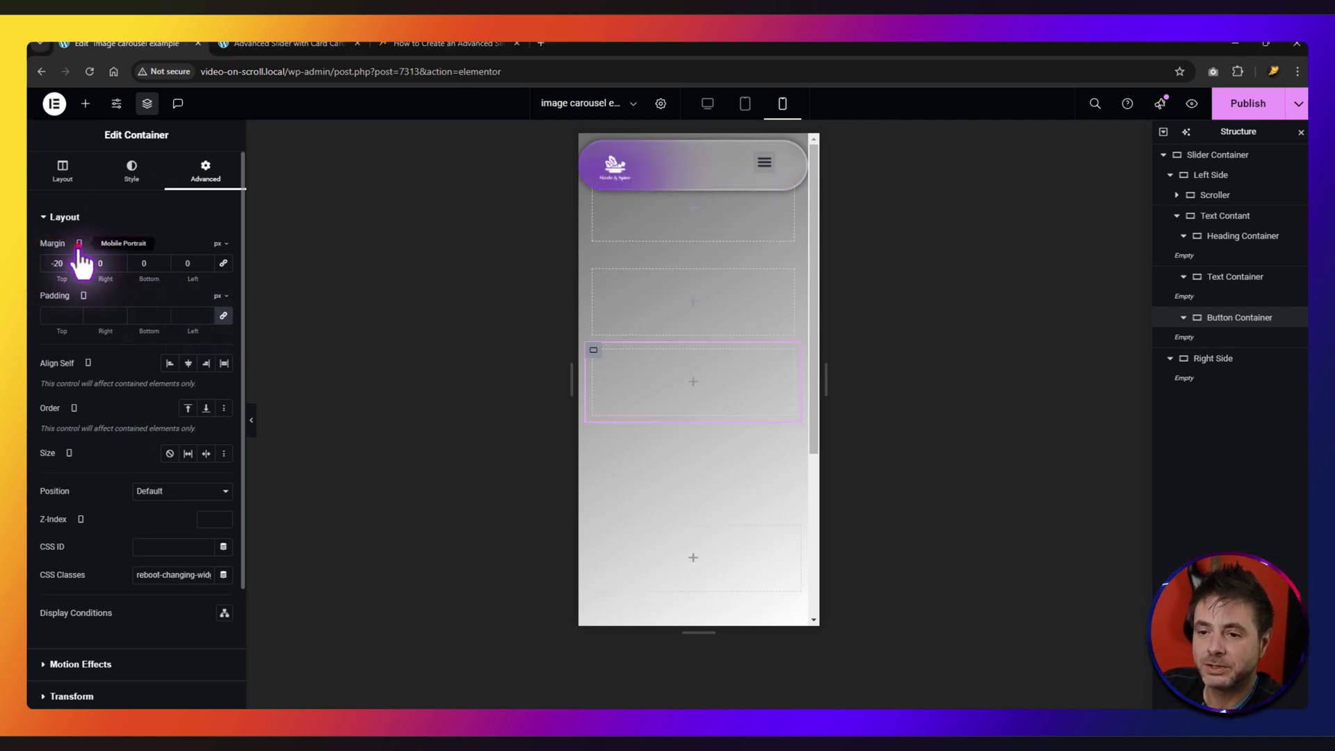
pyautogui.click(81, 261)
pyautogui.click(224, 262)
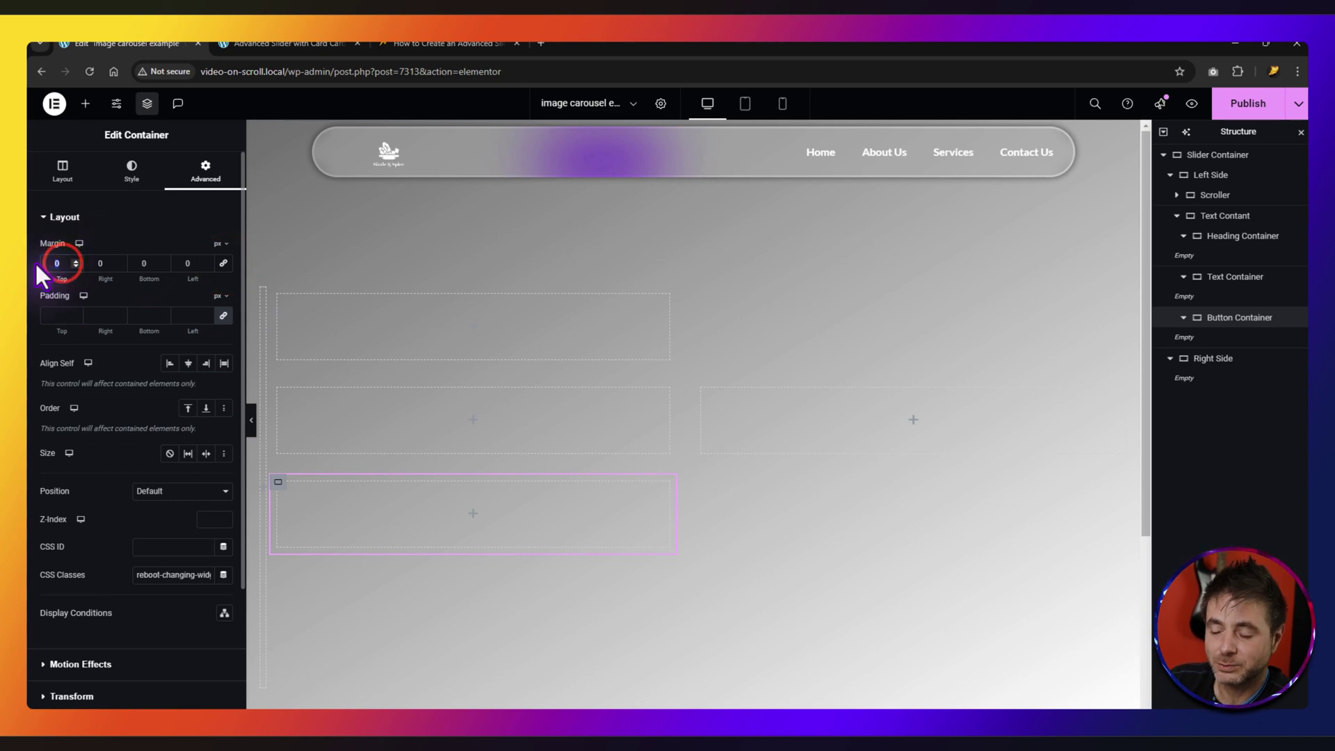
pyautogui.write('-15')
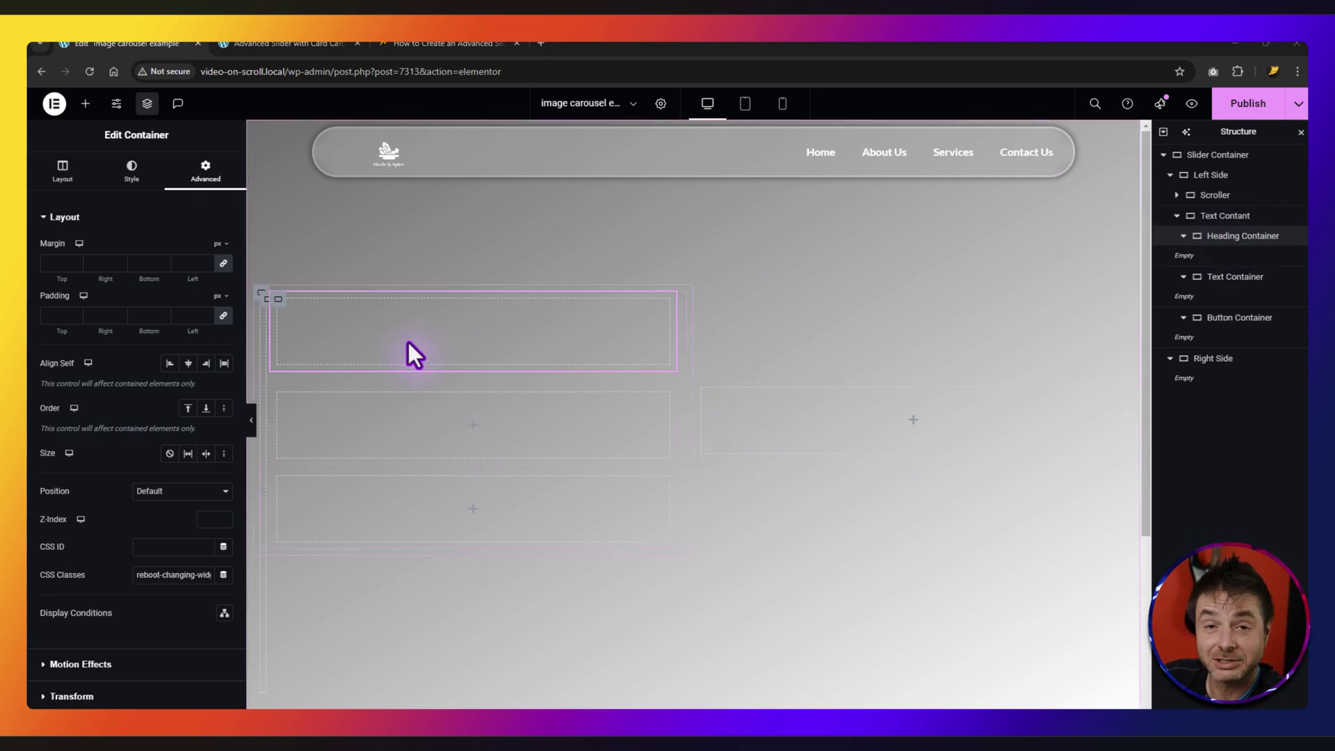
# - Add a Heading widget to Heading Container and title it Country
pyautogui.click(85, 104)
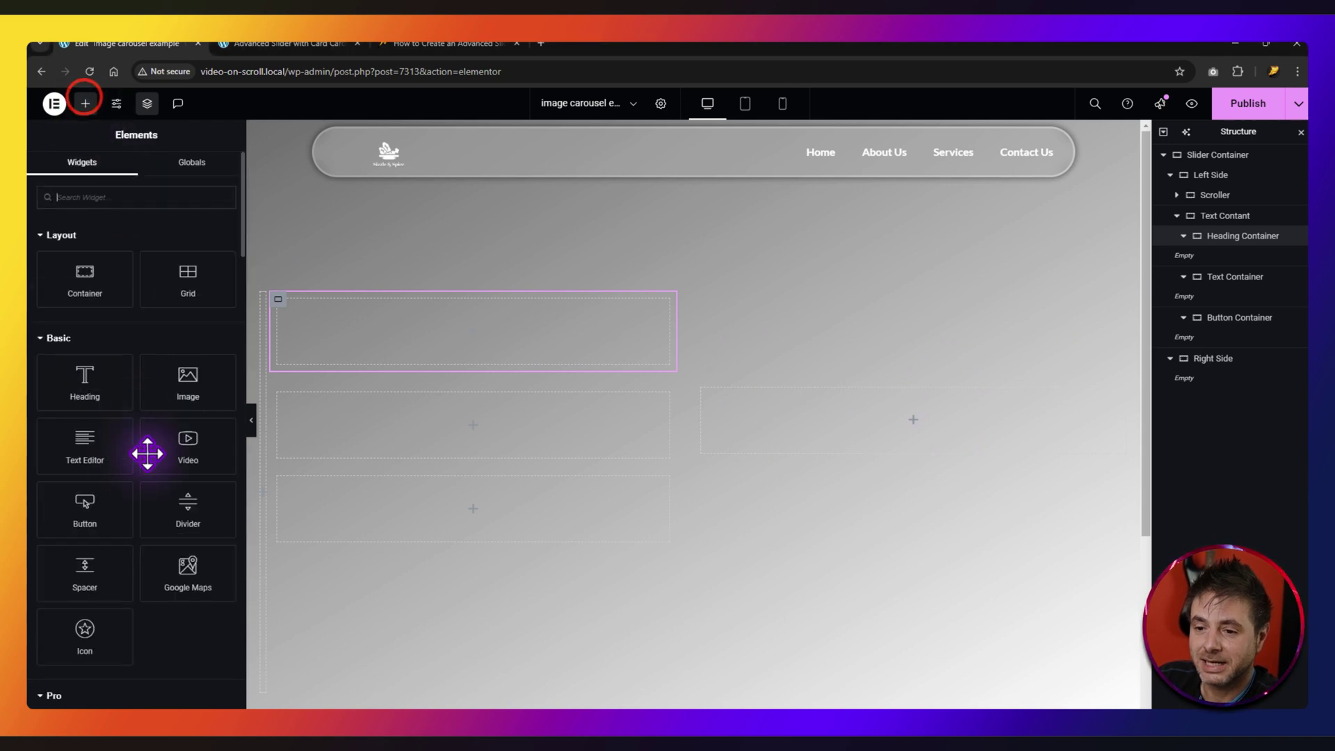
pyautogui.moveTo(84, 380); pyautogui.dragTo(516, 334)
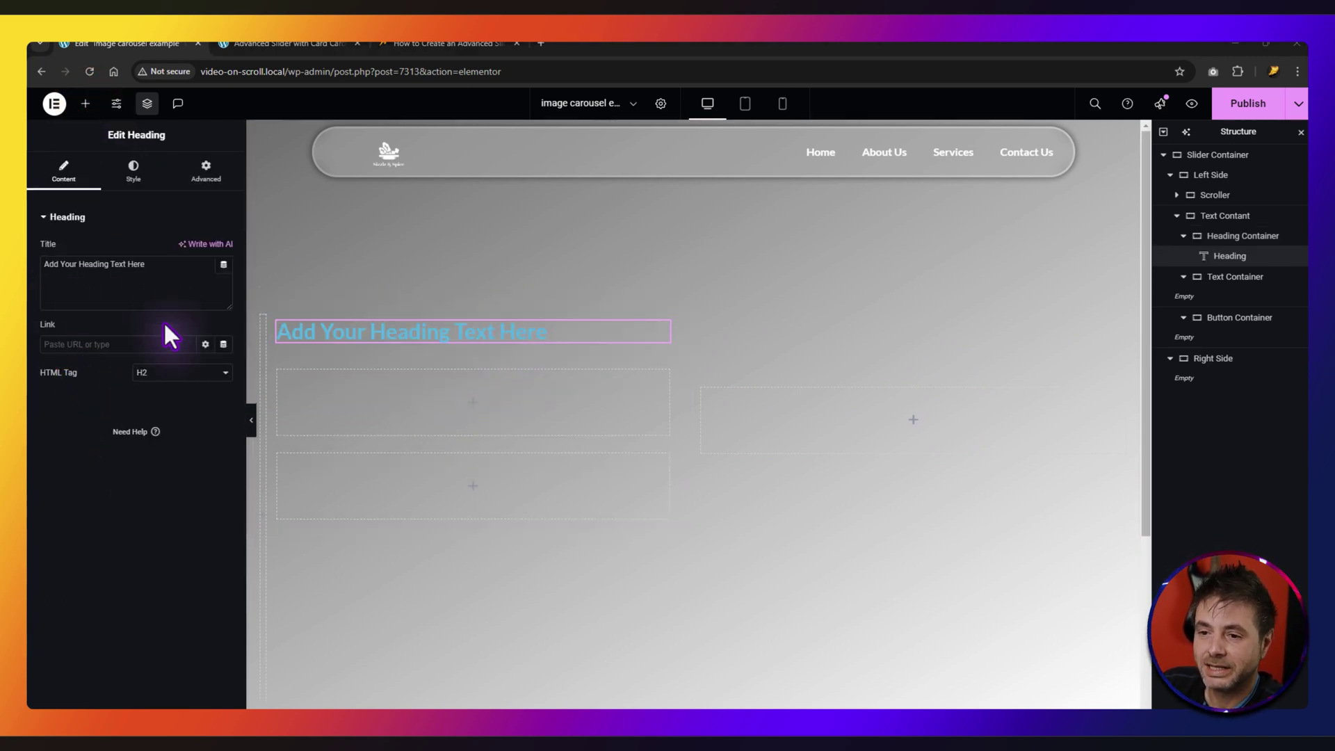
pyautogui.moveTo(165, 270); pyautogui.dragTo(32, 267)
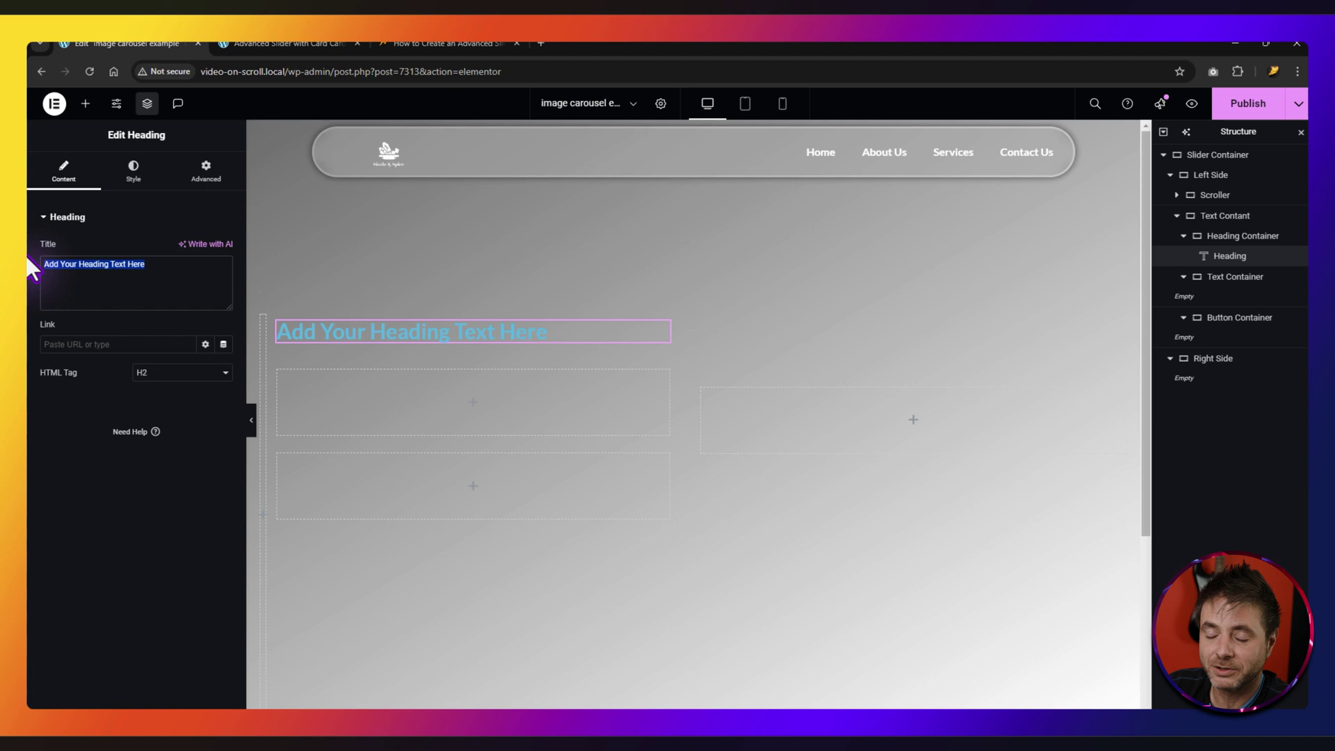
pyautogui.write('Country')
# - Set the Country heading's text color to white
pyautogui.click(132, 170)
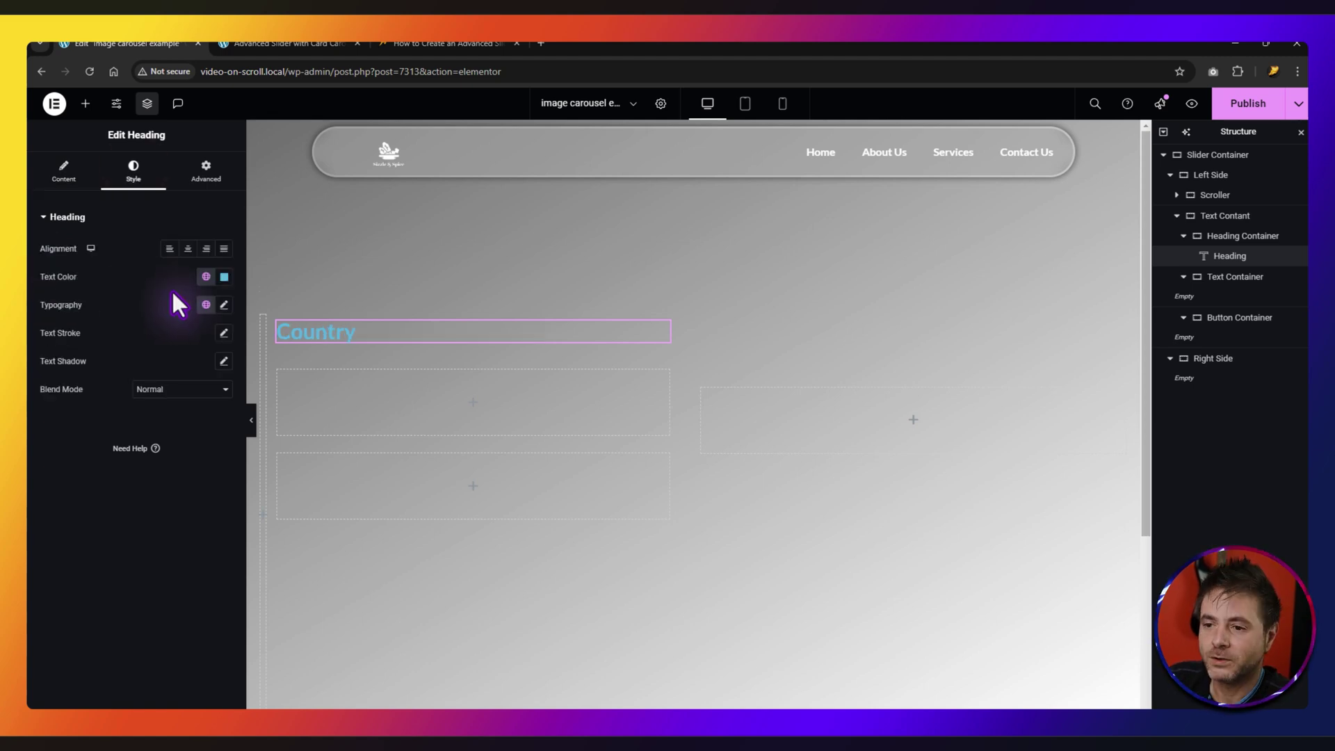
pyautogui.click(224, 276)
pyautogui.moveTo(194, 377); pyautogui.dragTo(108, 292)
pyautogui.click(105, 277)
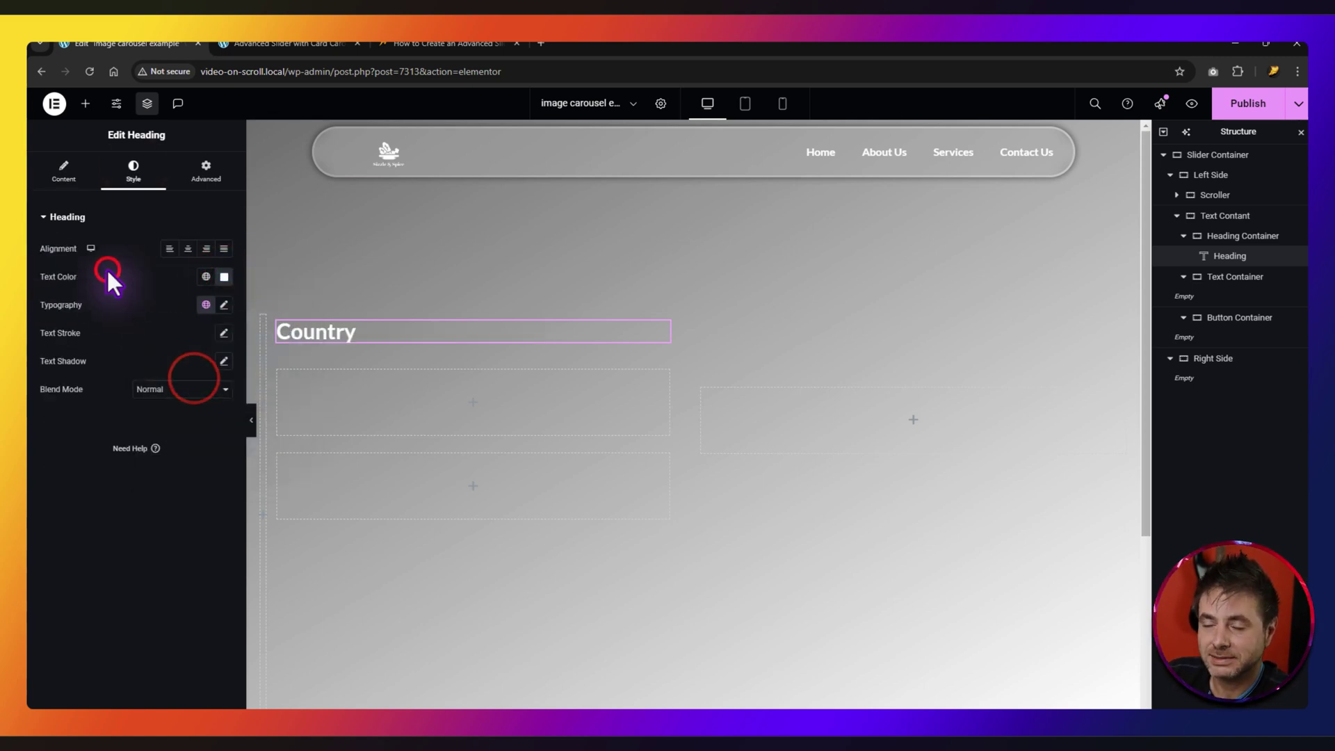
# - Set the Country heading's desktop font size to 64 px and its line height to 1.15 em
pyautogui.click(224, 304)
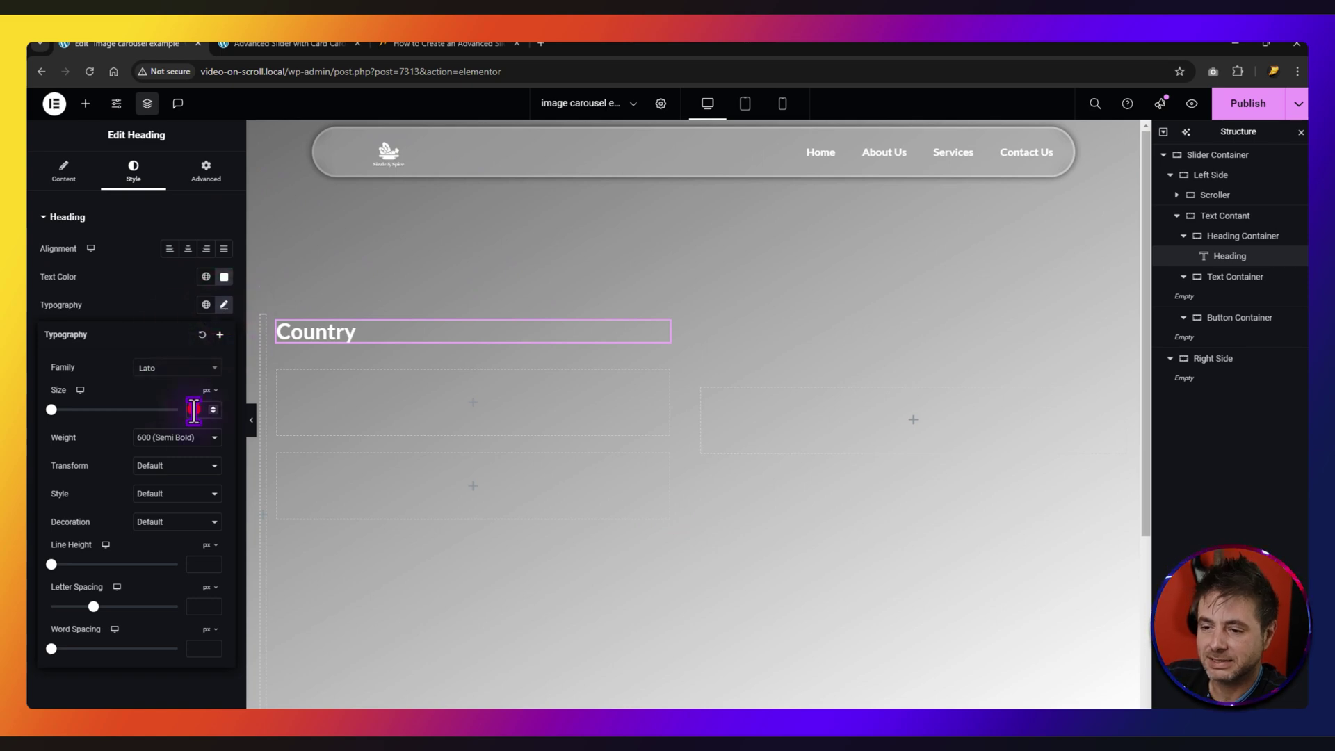
pyautogui.write('64')
pyautogui.click(206, 545)
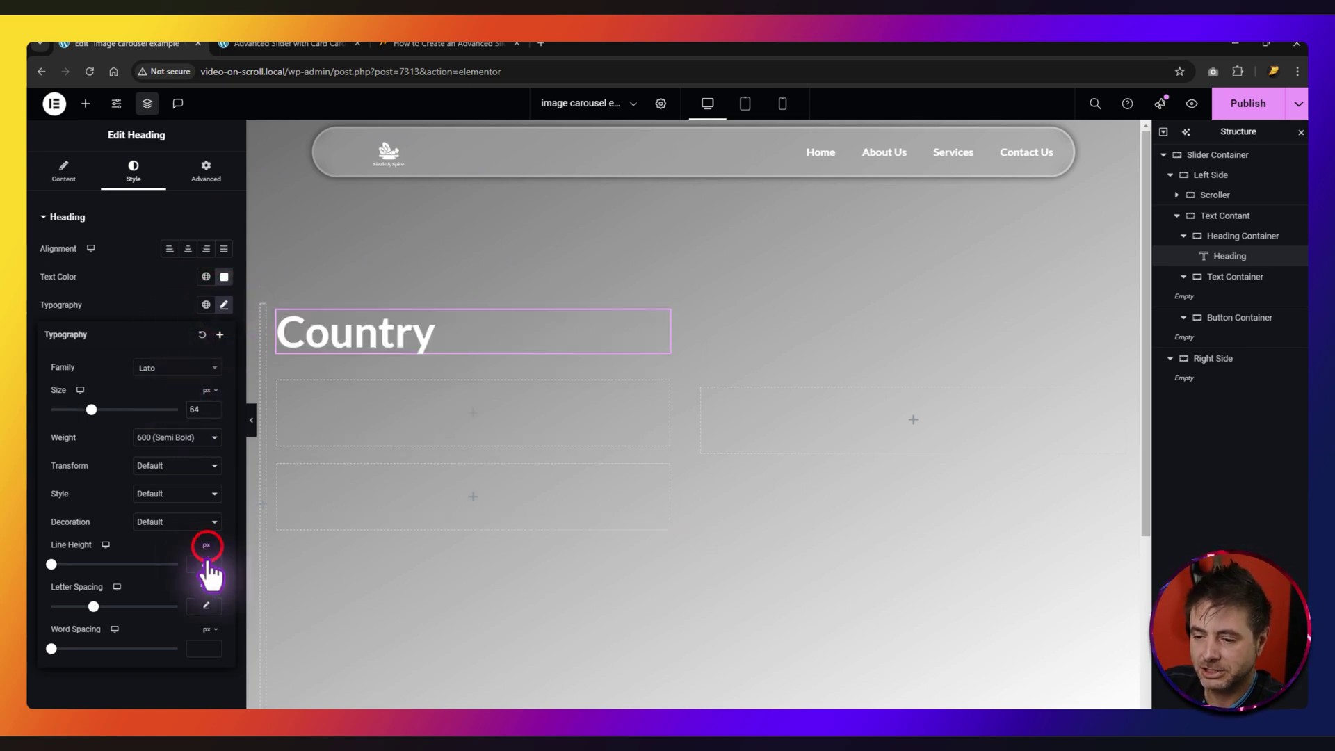
pyautogui.click(206, 562)
pyautogui.click(194, 563)
pyautogui.write('1.15')
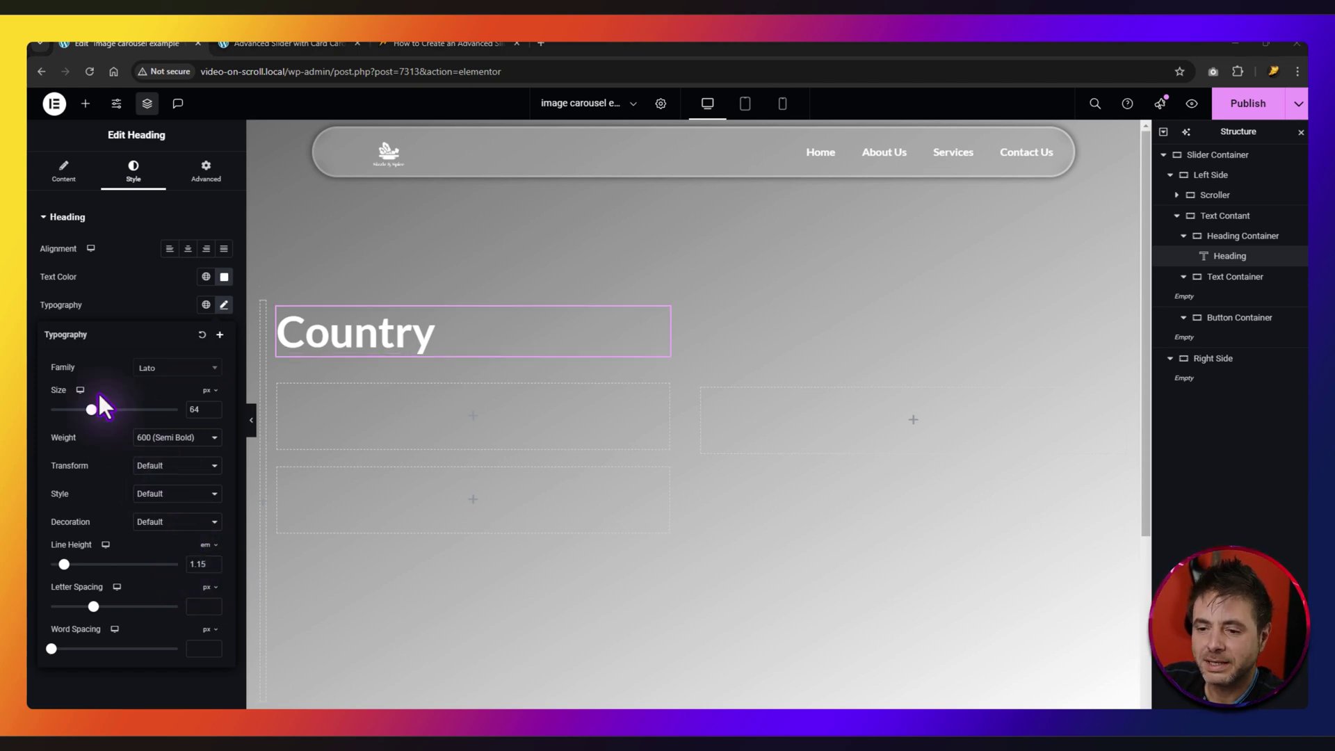
# - Set the Country heading's tablet font size to 50 px and change its mobile font size as well
pyautogui.click(81, 390)
pyautogui.click(84, 410)
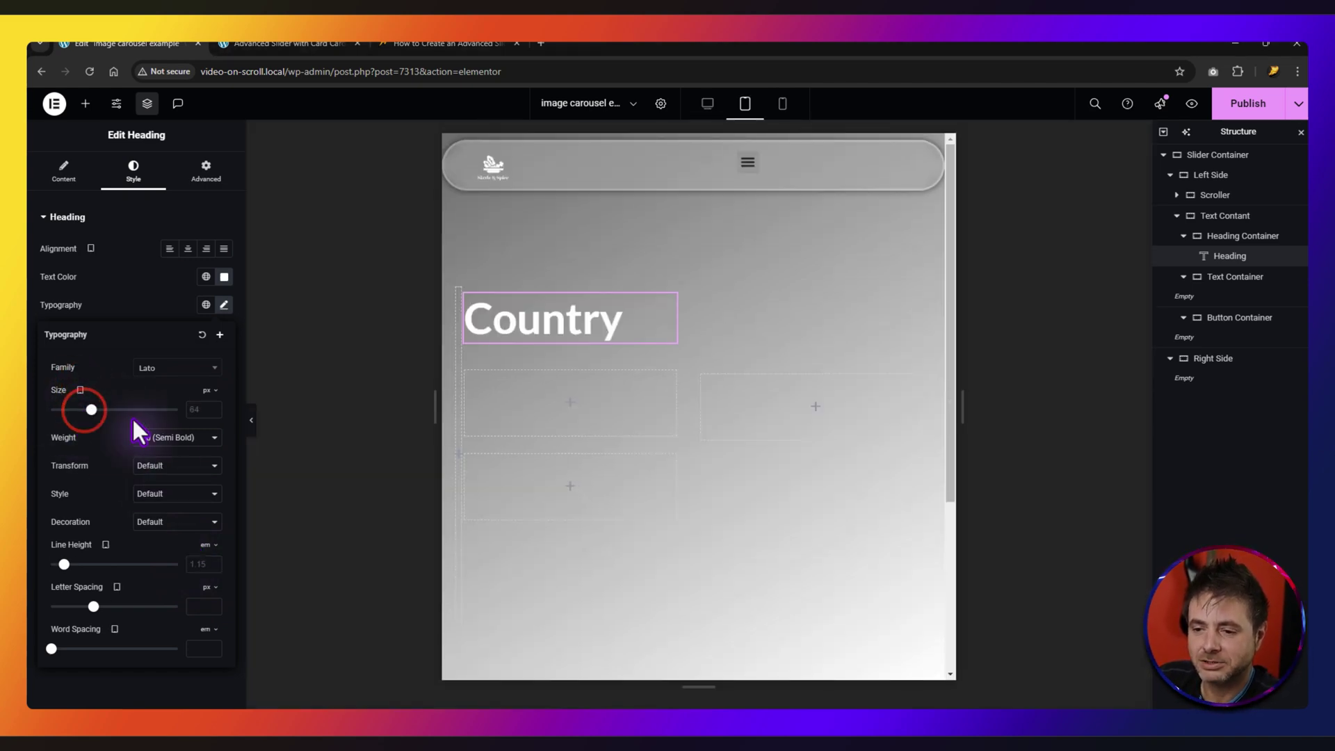
pyautogui.click(192, 413)
pyautogui.write('50')
pyautogui.click(81, 390)
pyautogui.click(82, 431)
pyautogui.click(191, 411)
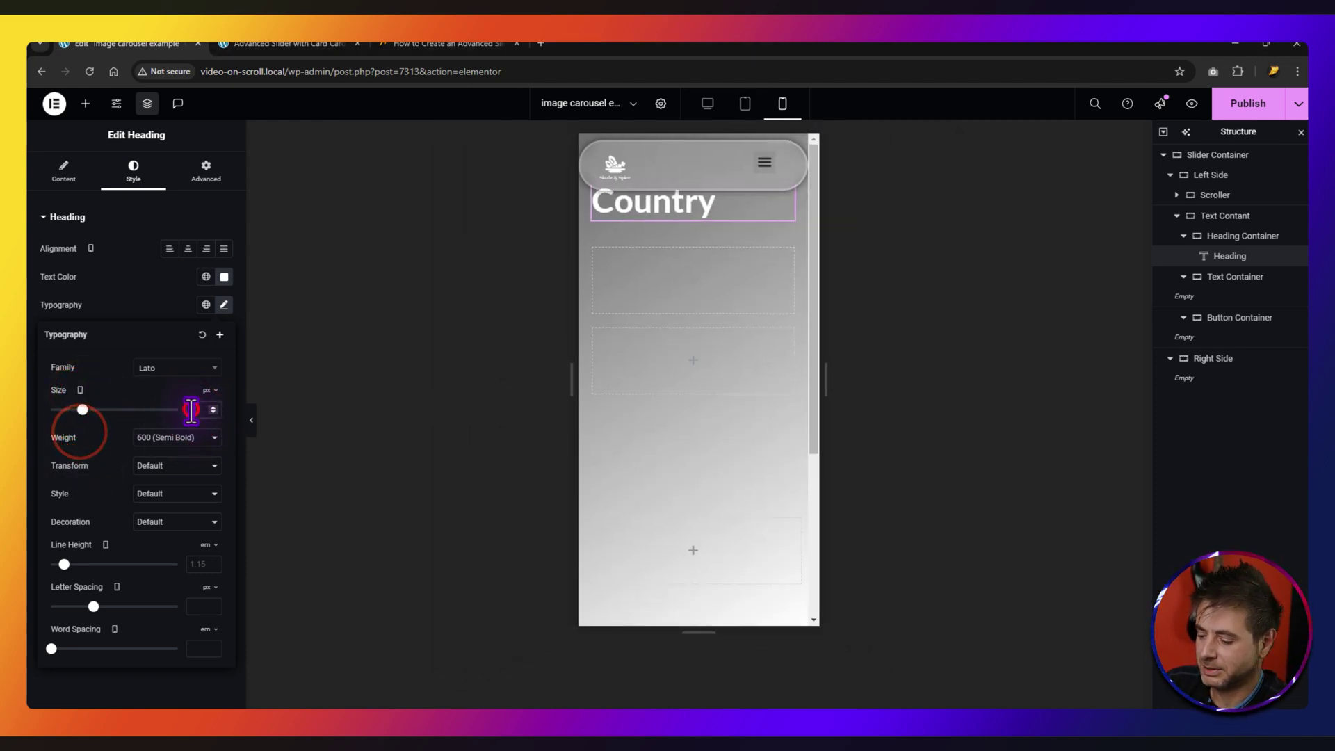
pyautogui.click(707, 103)
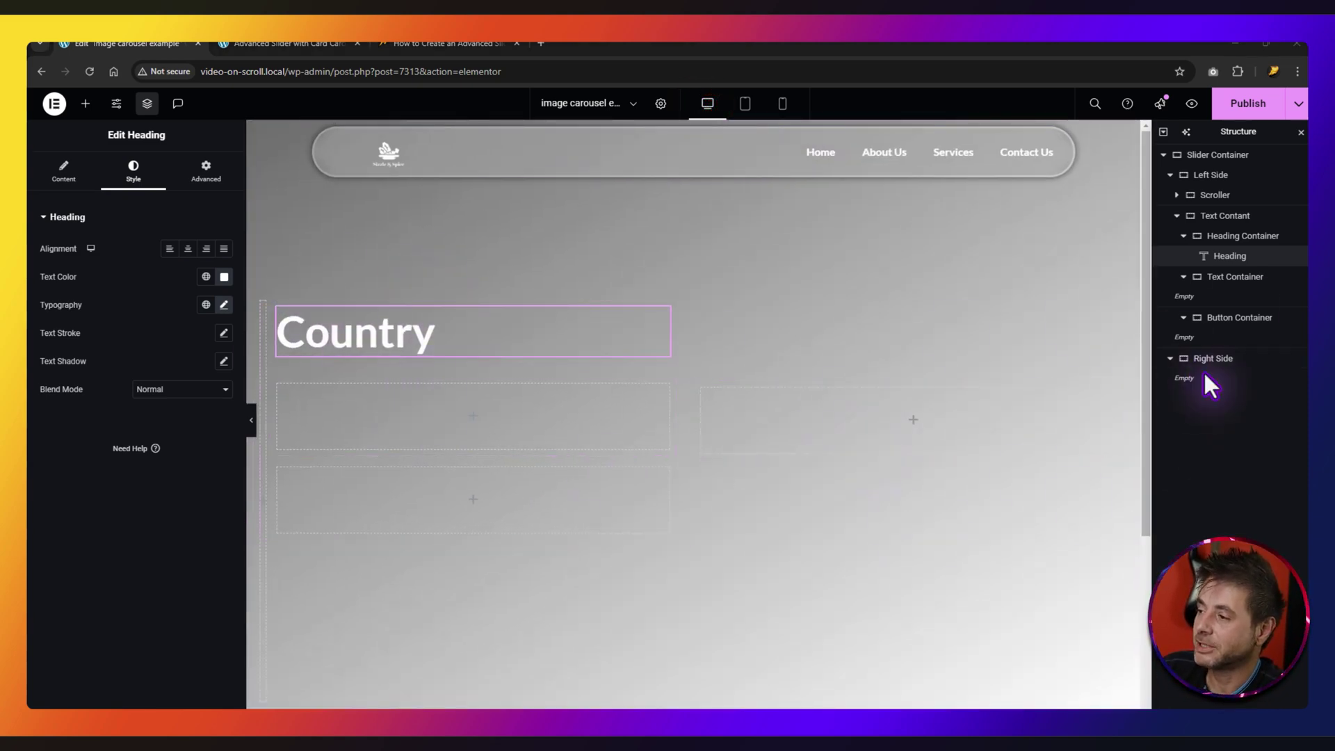
# - Duplicate the Country heading four times inside Heading Container
pyautogui.rightClick(1225, 261)
pyautogui.click(1190, 287)
pyautogui.rightClick(1230, 278)
pyautogui.click(1190, 317)
pyautogui.rightClick(1228, 297)
pyautogui.click(1190, 333)
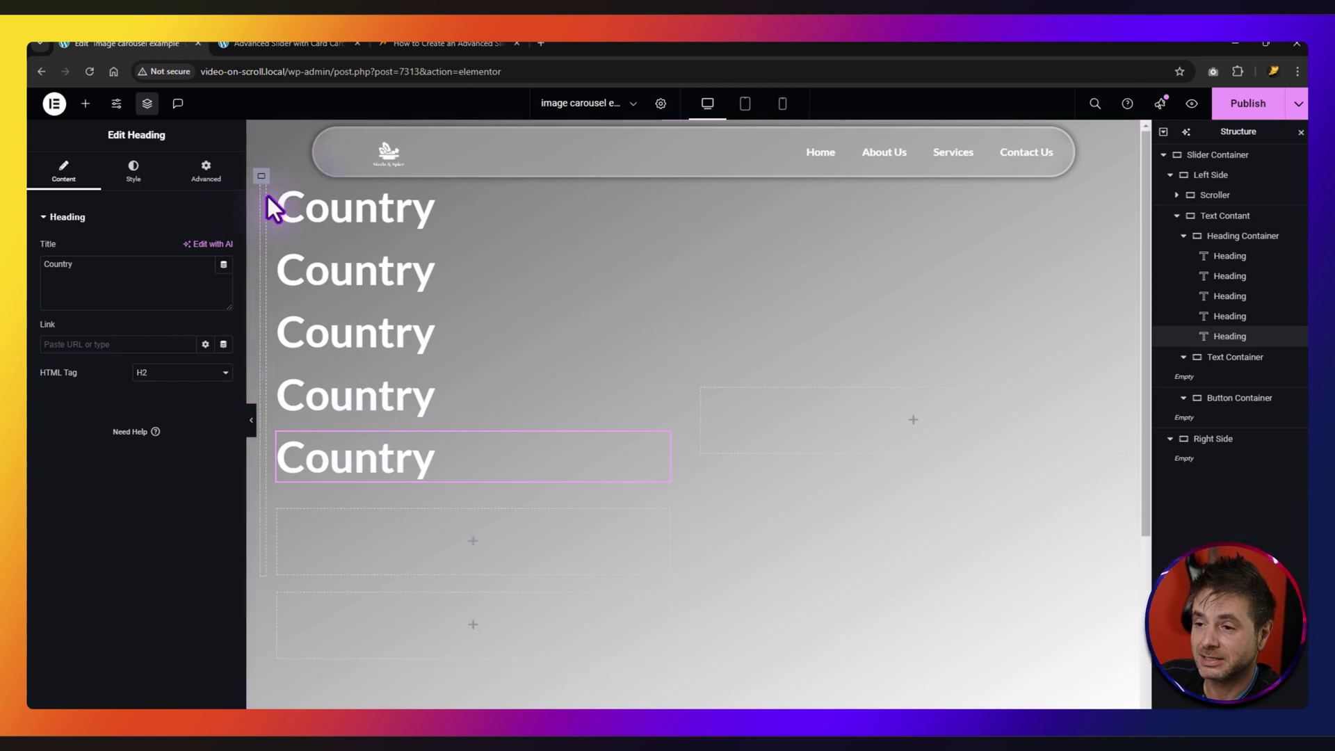
# - Retitle the four duplicated headings, in order, as Ocean, Mountain, Snow Retreat and Cliffs
pyautogui.click(332, 272)
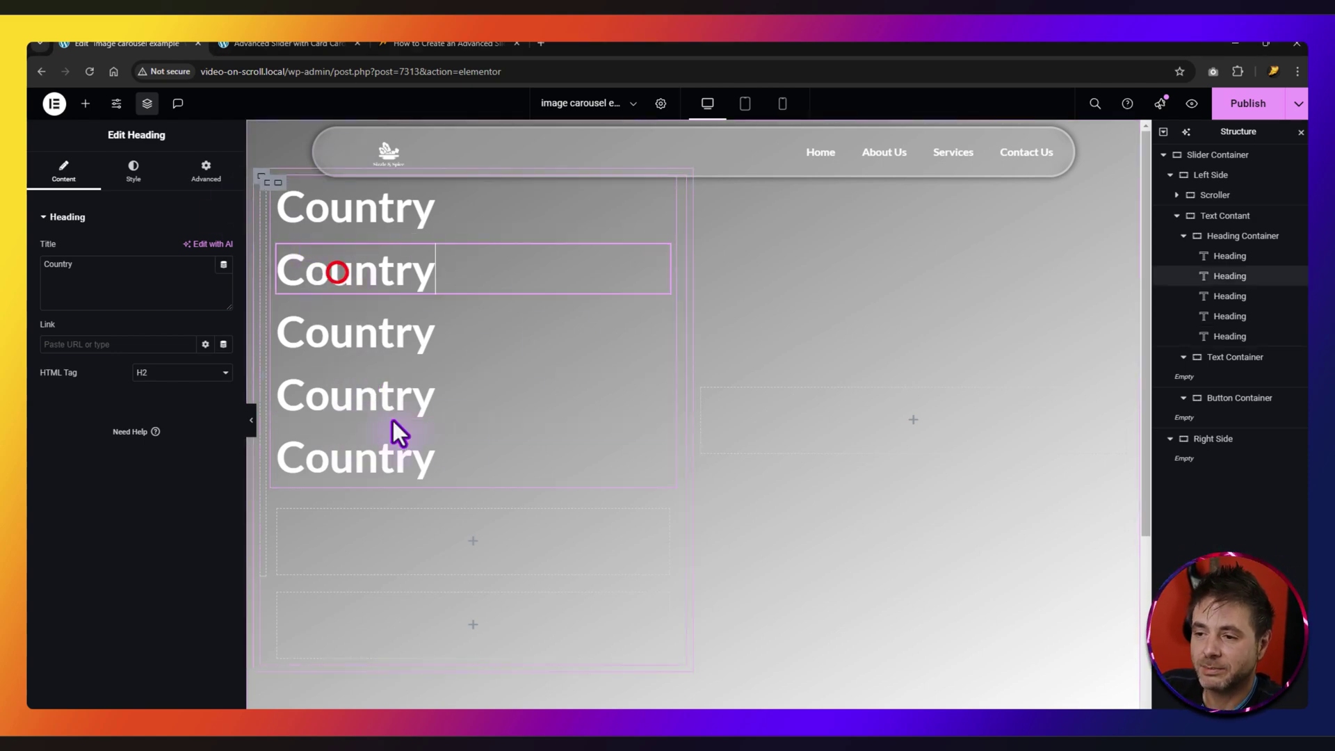
pyautogui.write('Ocean')
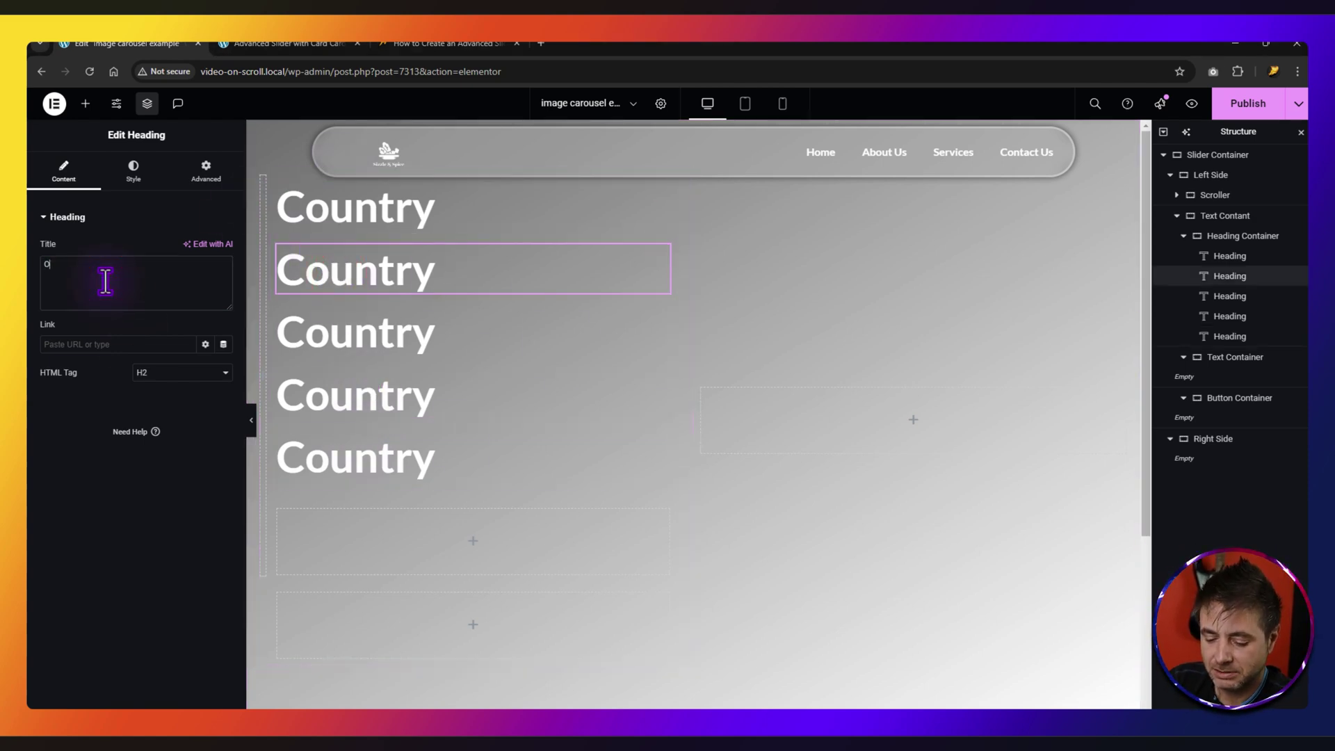
pyautogui.click(331, 324)
pyautogui.moveTo(98, 271); pyautogui.dragTo(28, 265)
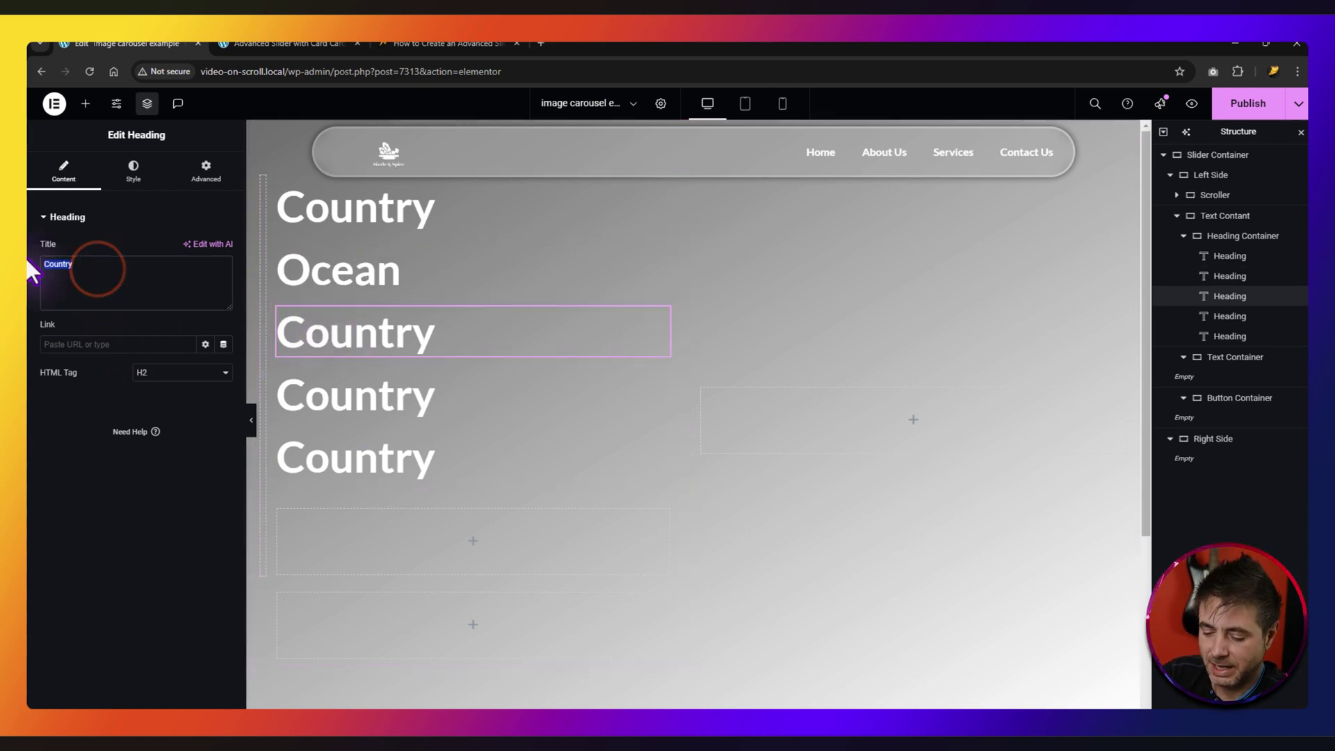
pyautogui.write('Mountain')
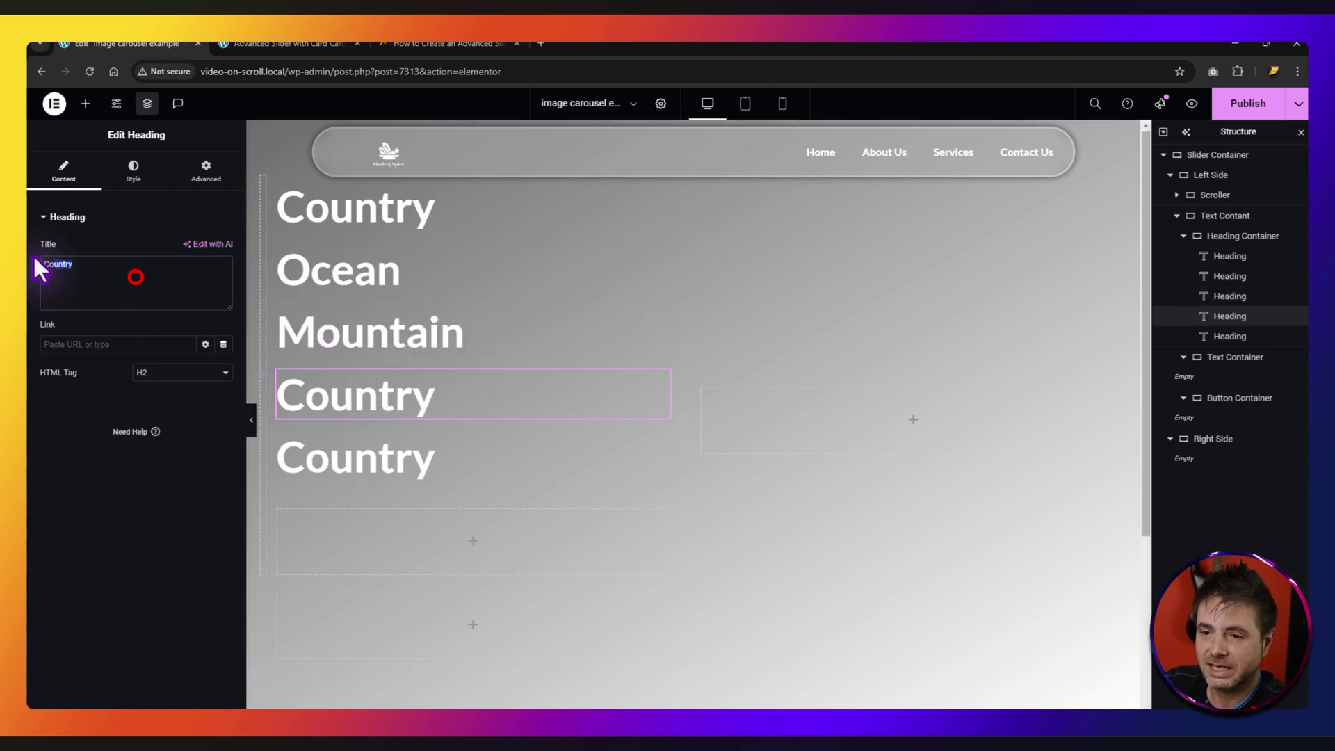
pyautogui.write('Snow Retreat')
pyautogui.click(386, 460)
pyautogui.doubleClick(98, 280)
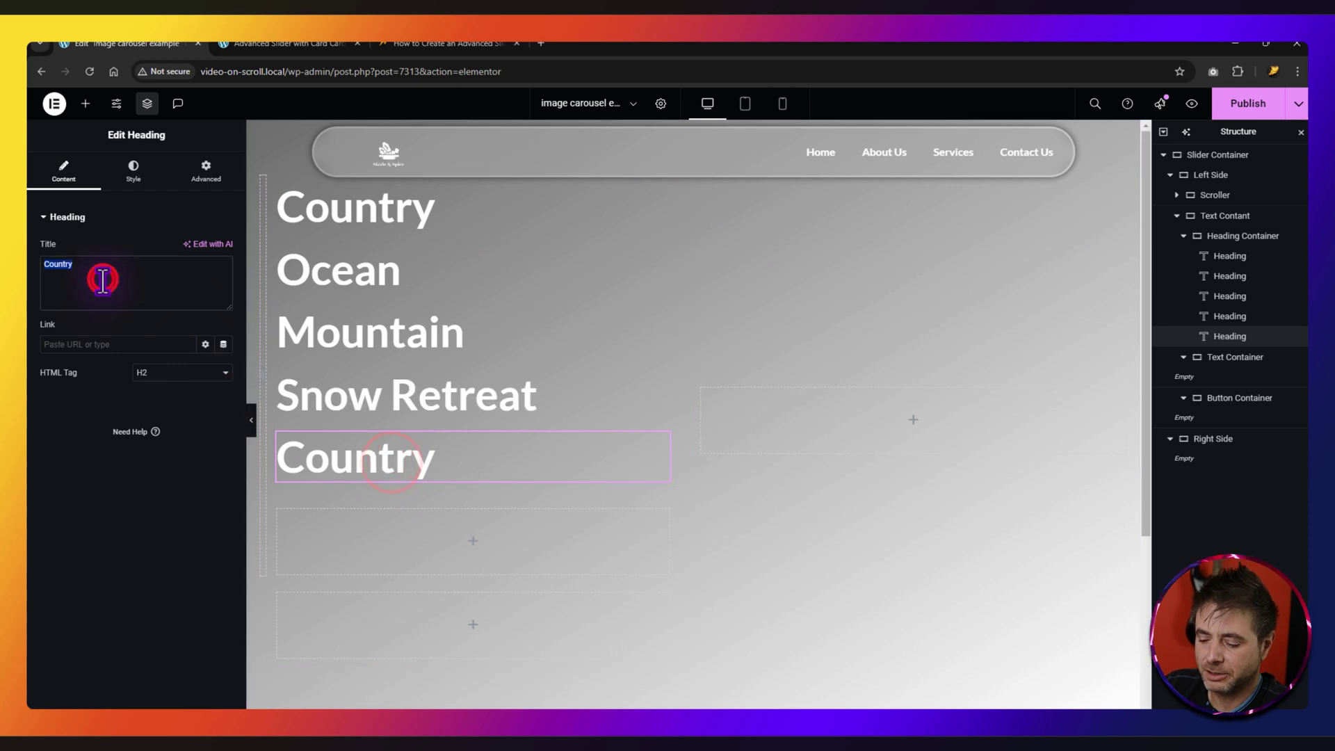
pyautogui.write('Cliffs')
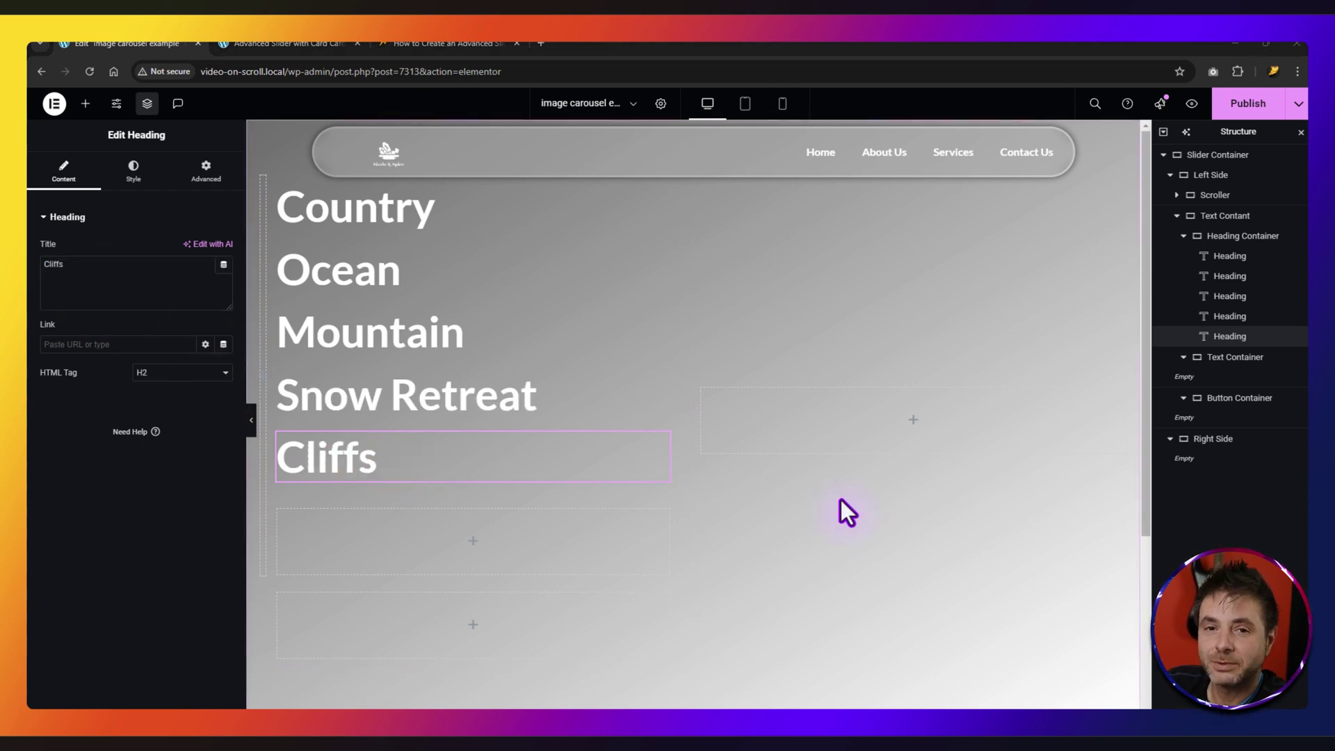
# - Add a Text Editor widget with its placeholder text to Text Container
pyautogui.click(1220, 357)
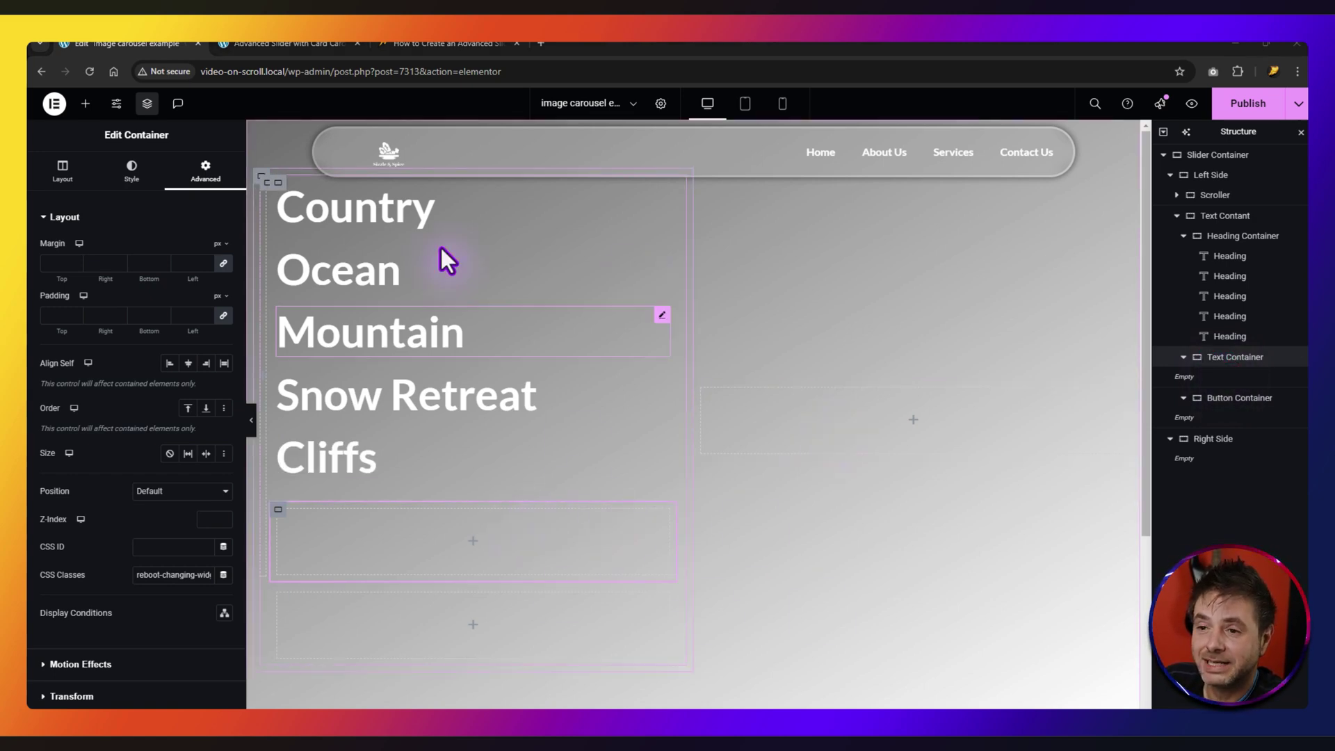
pyautogui.click(85, 104)
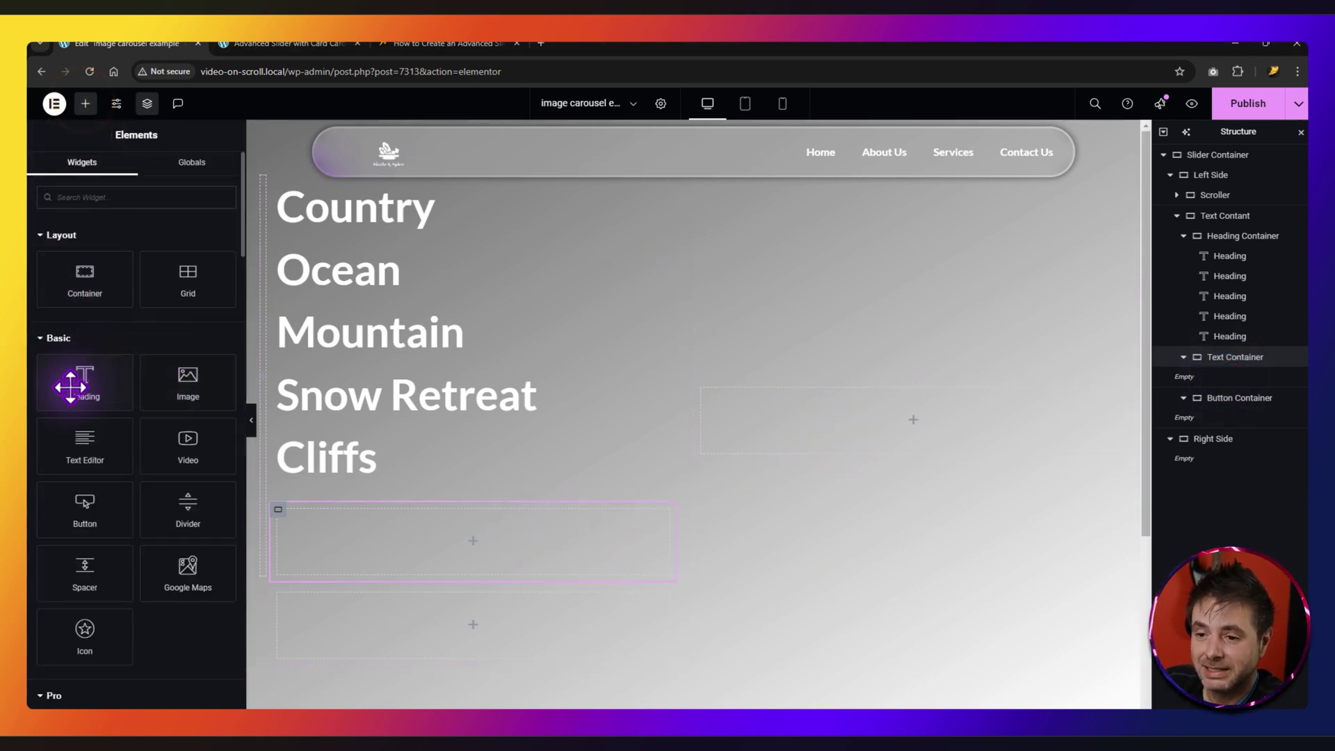
pyautogui.moveTo(85, 439); pyautogui.dragTo(432, 539)
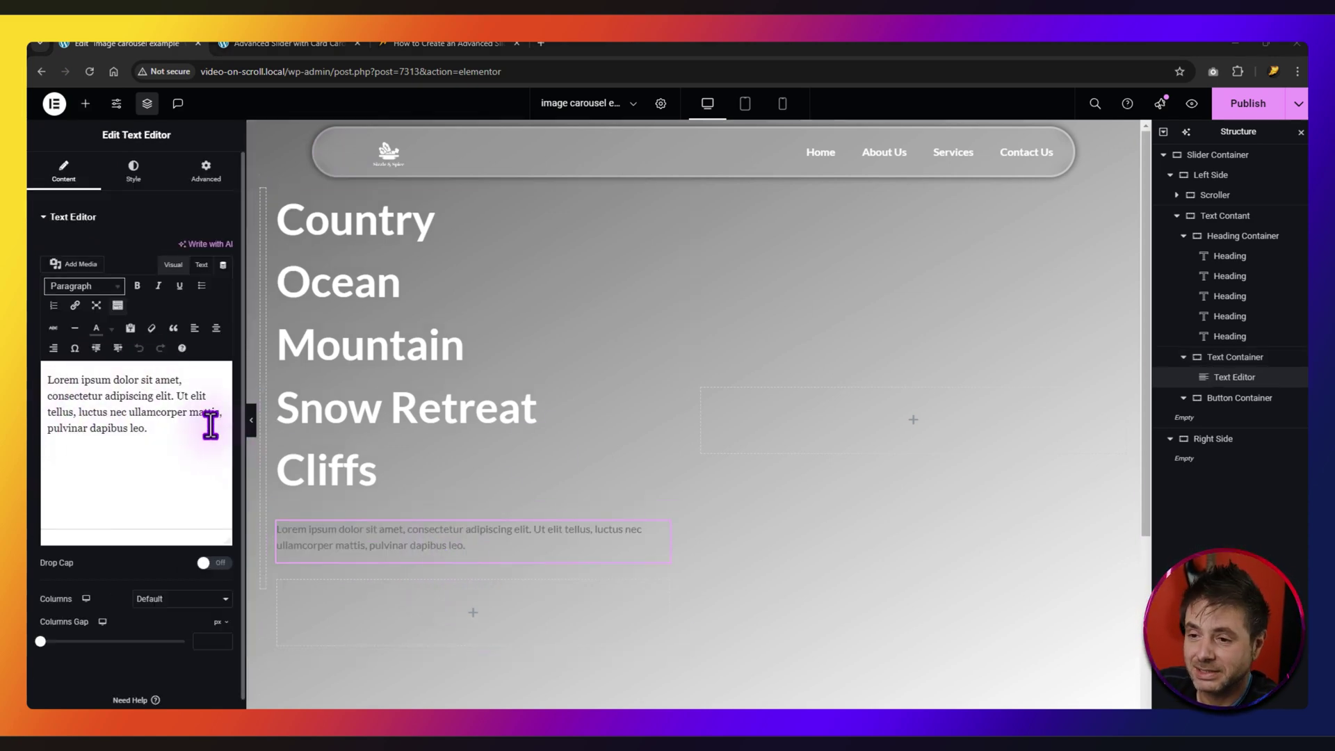
# - Set the text editor's text colour to white and its font size to 16 px
pyautogui.click(133, 174)
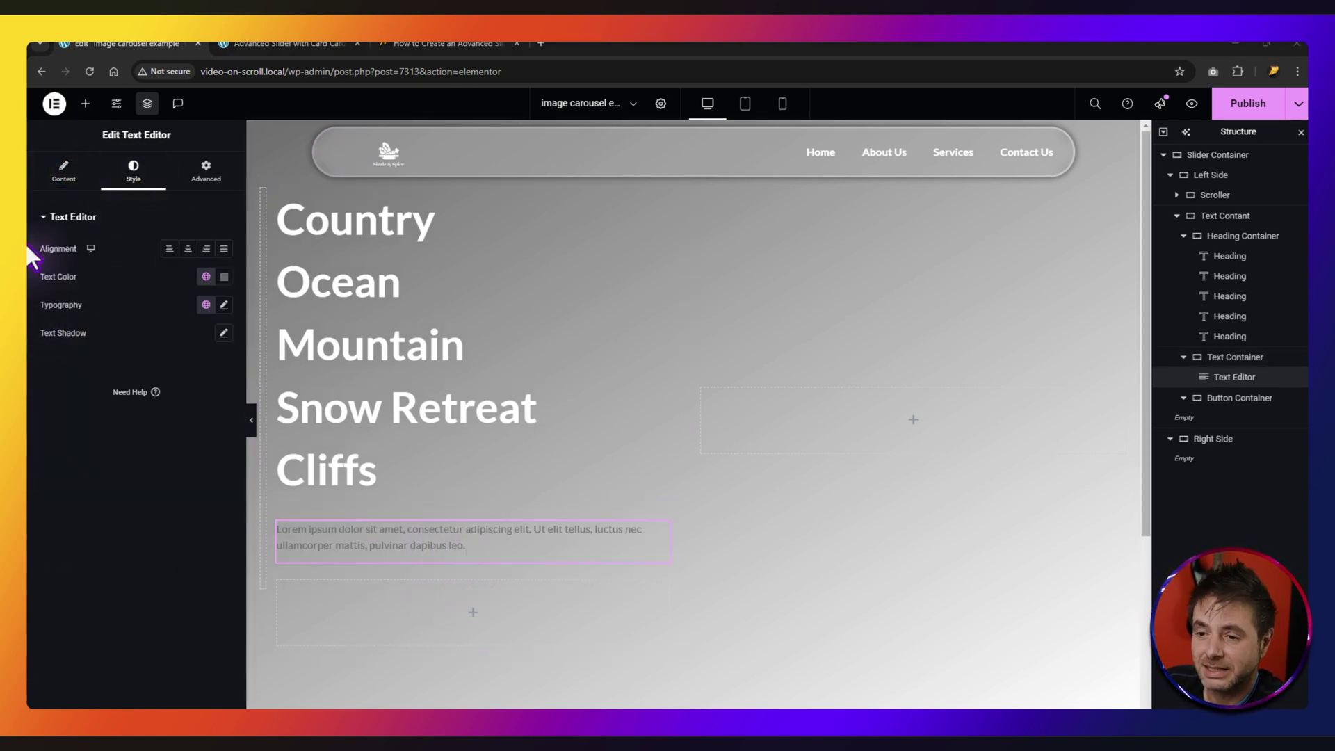
pyautogui.click(224, 276)
pyautogui.click(155, 363)
pyautogui.click(223, 305)
pyautogui.click(224, 304)
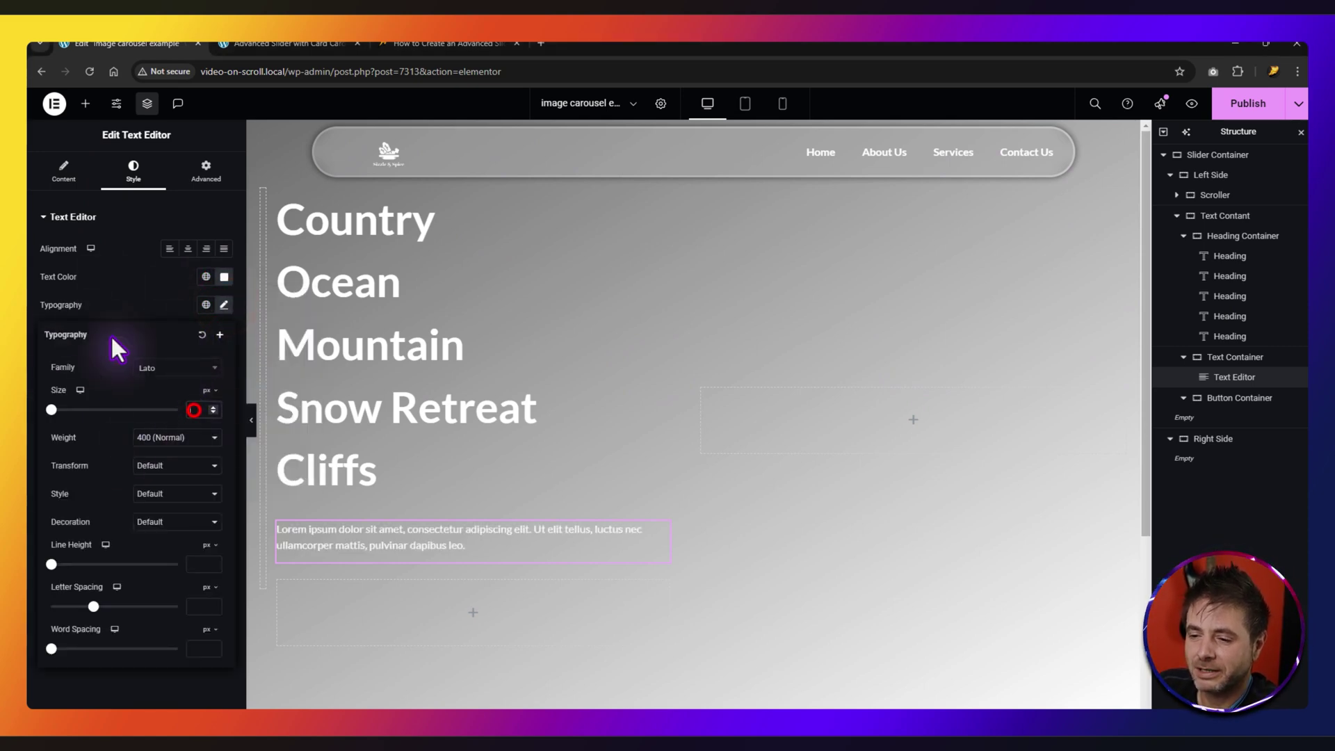
pyautogui.write('16')
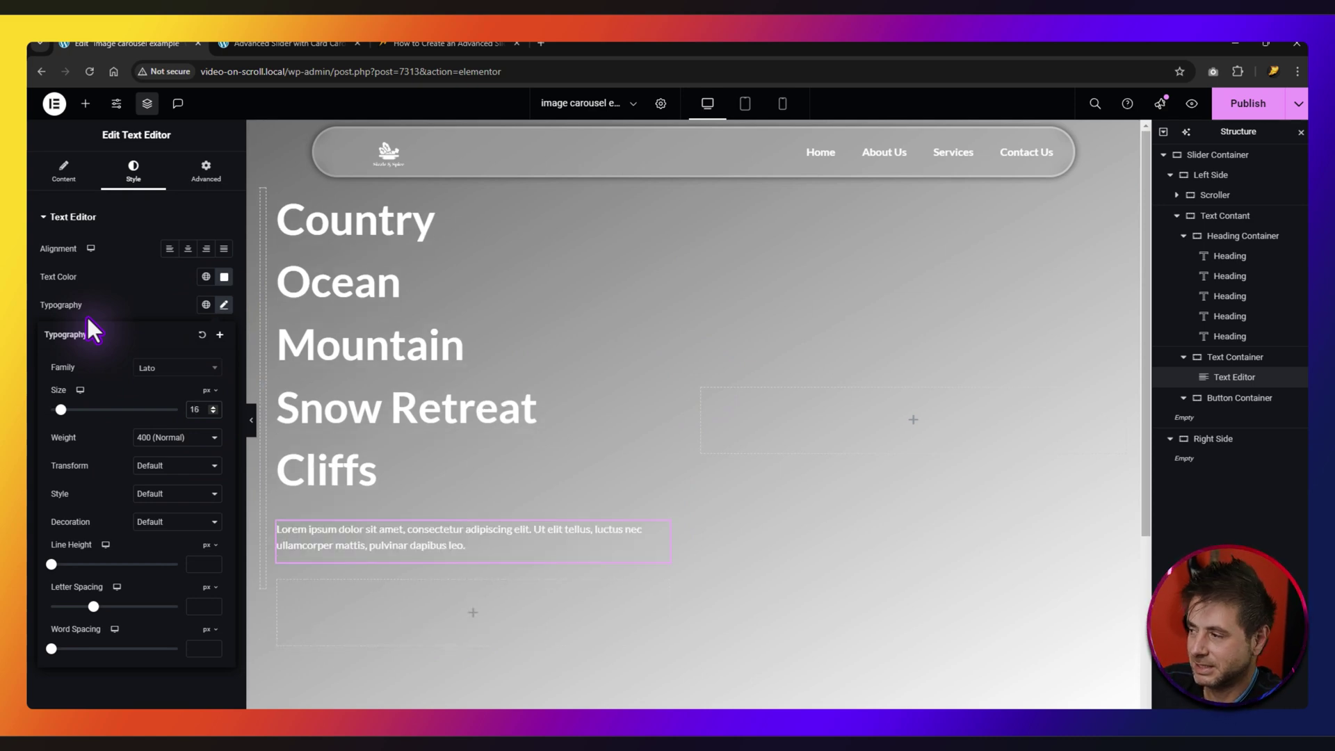
pyautogui.click(159, 281)
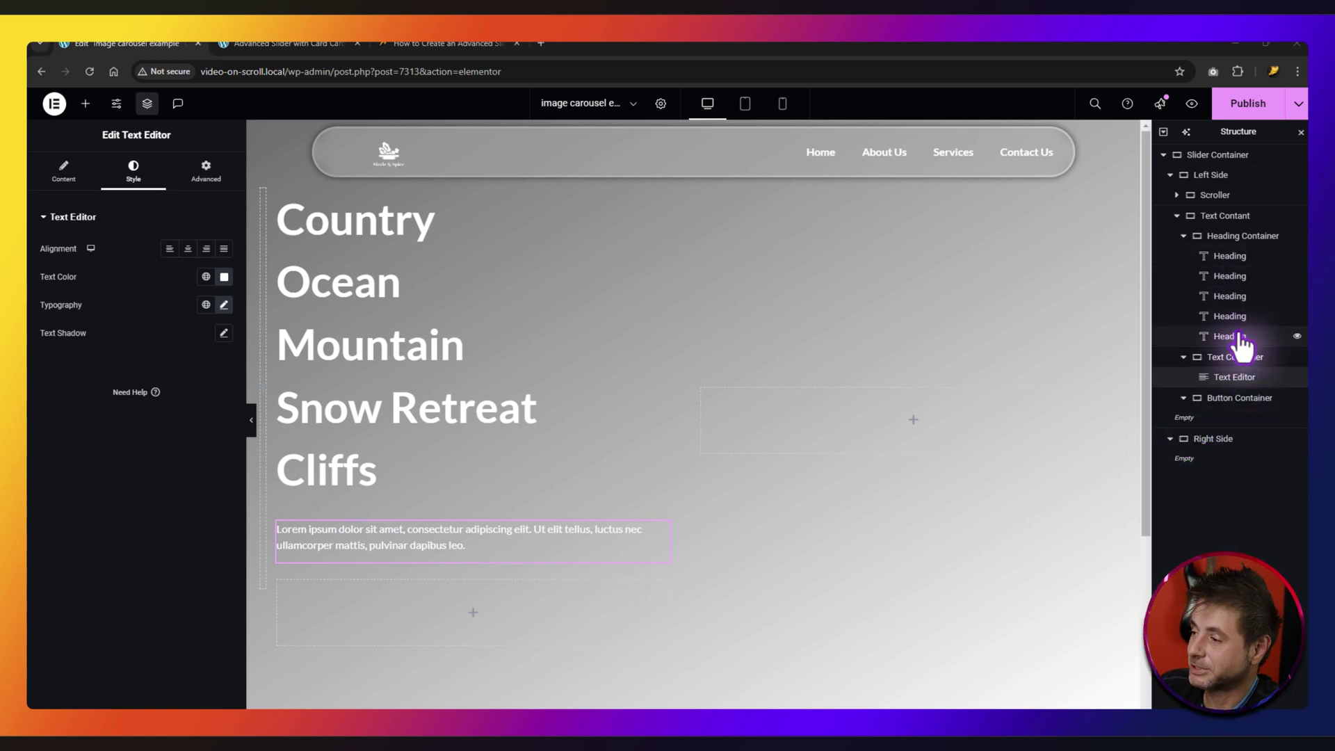
# - Duplicate the text editor four times inside Text Container
pyautogui.rightClick(1234, 376)
pyautogui.click(1206, 409)
pyautogui.rightClick(1232, 398)
pyautogui.click(1202, 431)
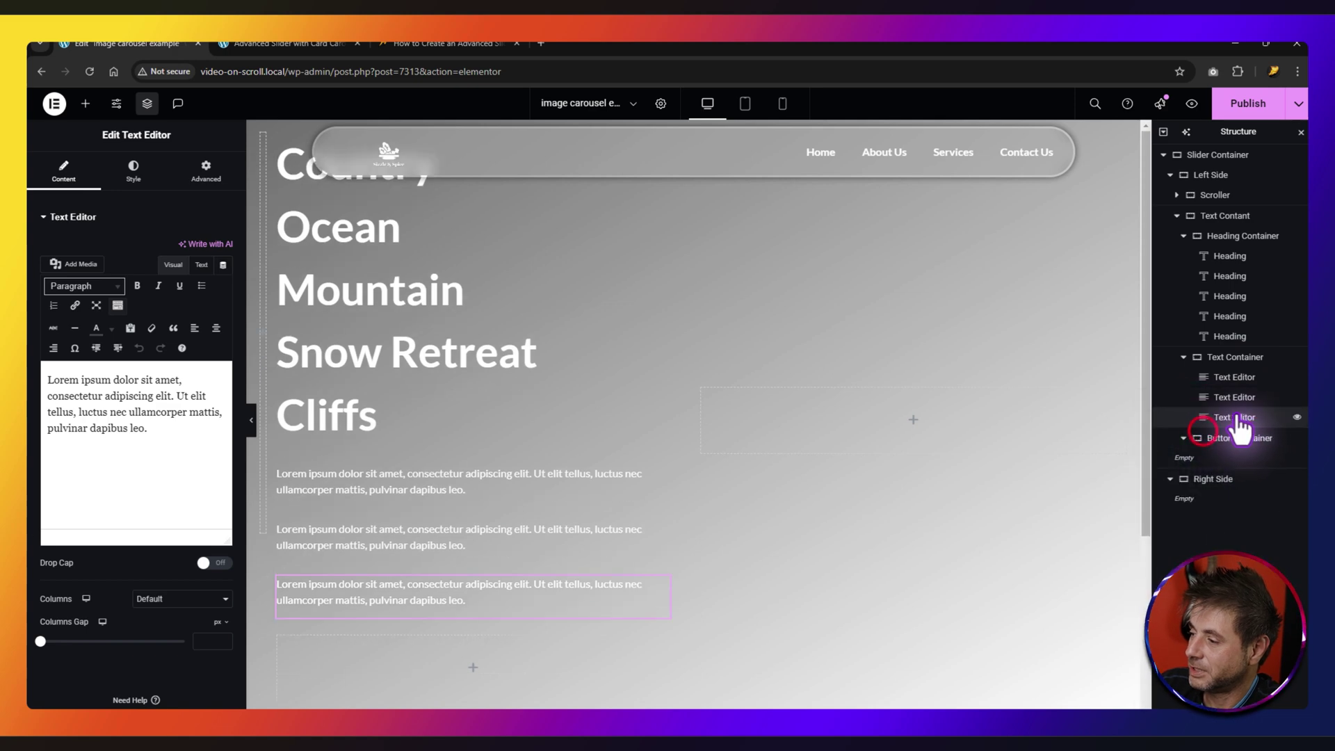
pyautogui.rightClick(1234, 416)
pyautogui.click(1196, 442)
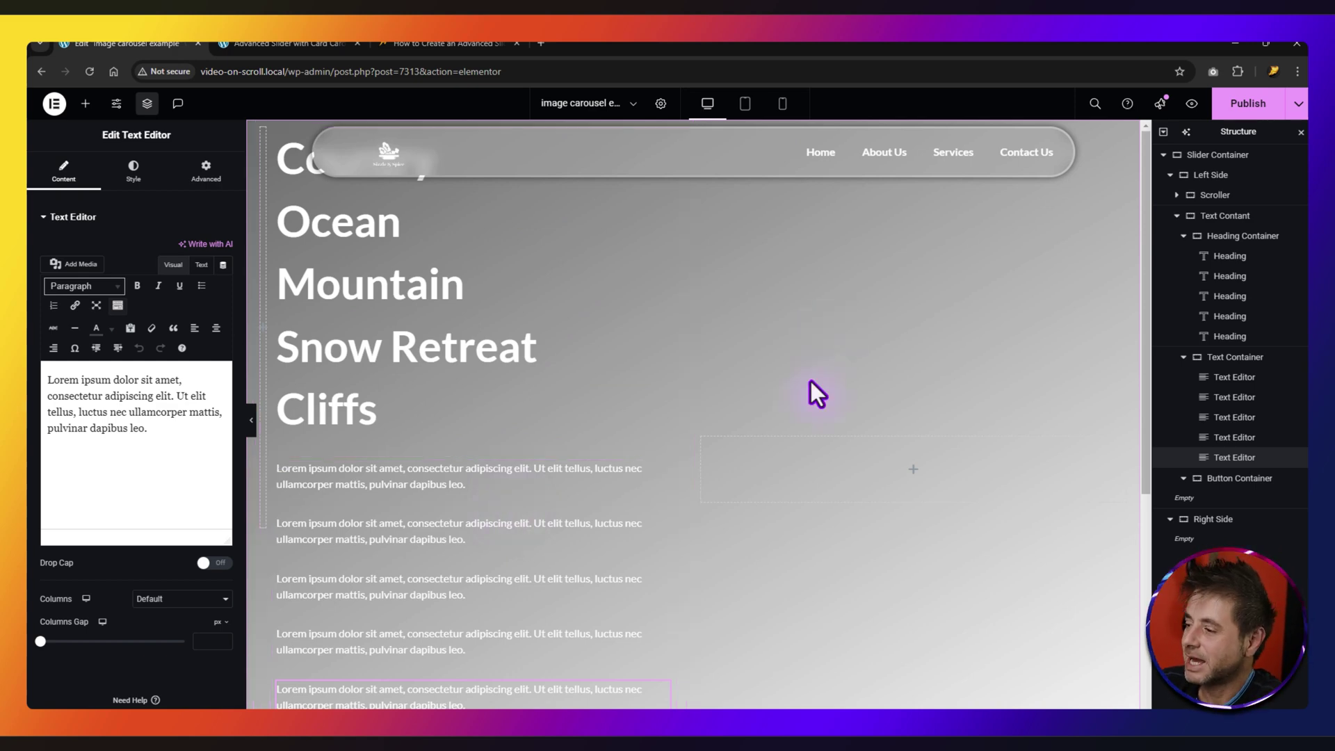
# - Add a Button widget to the Button Container and set its text to Explore
pyautogui.click(1221, 480)
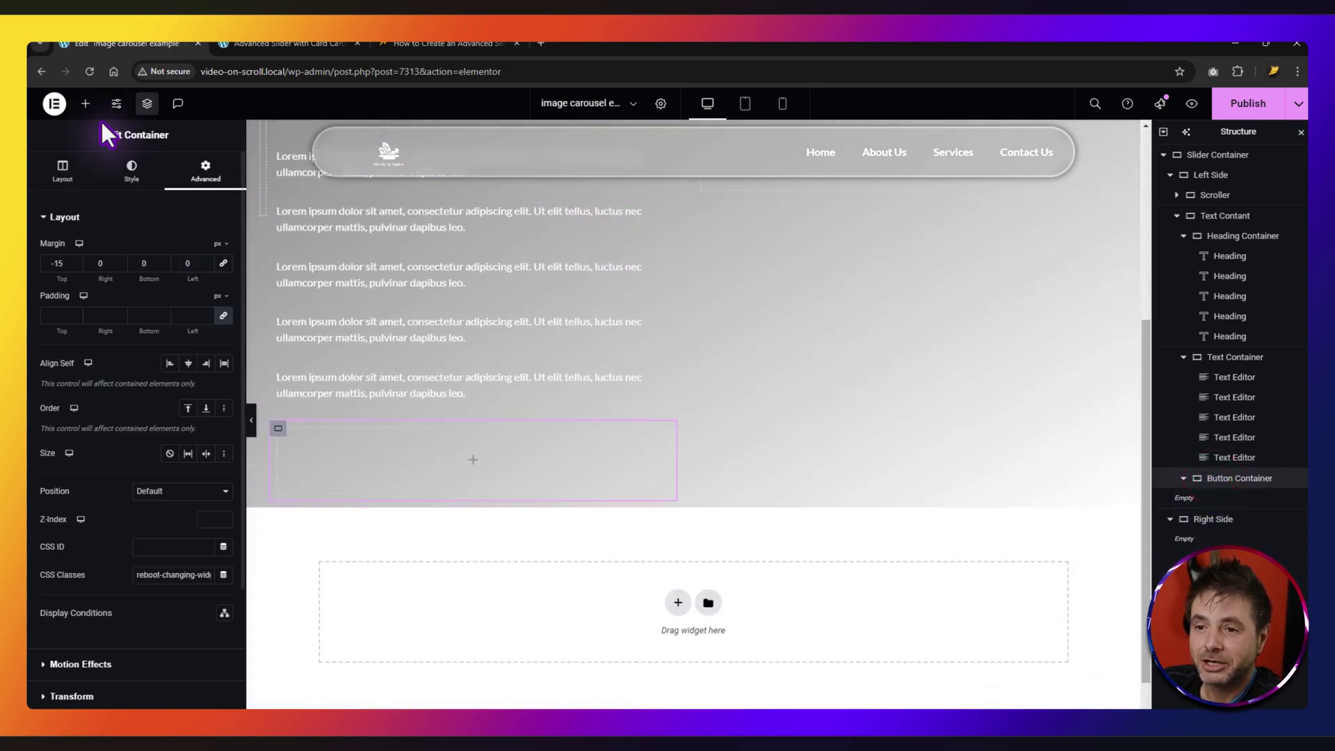
pyautogui.click(85, 103)
pyautogui.moveTo(84, 515); pyautogui.dragTo(470, 461)
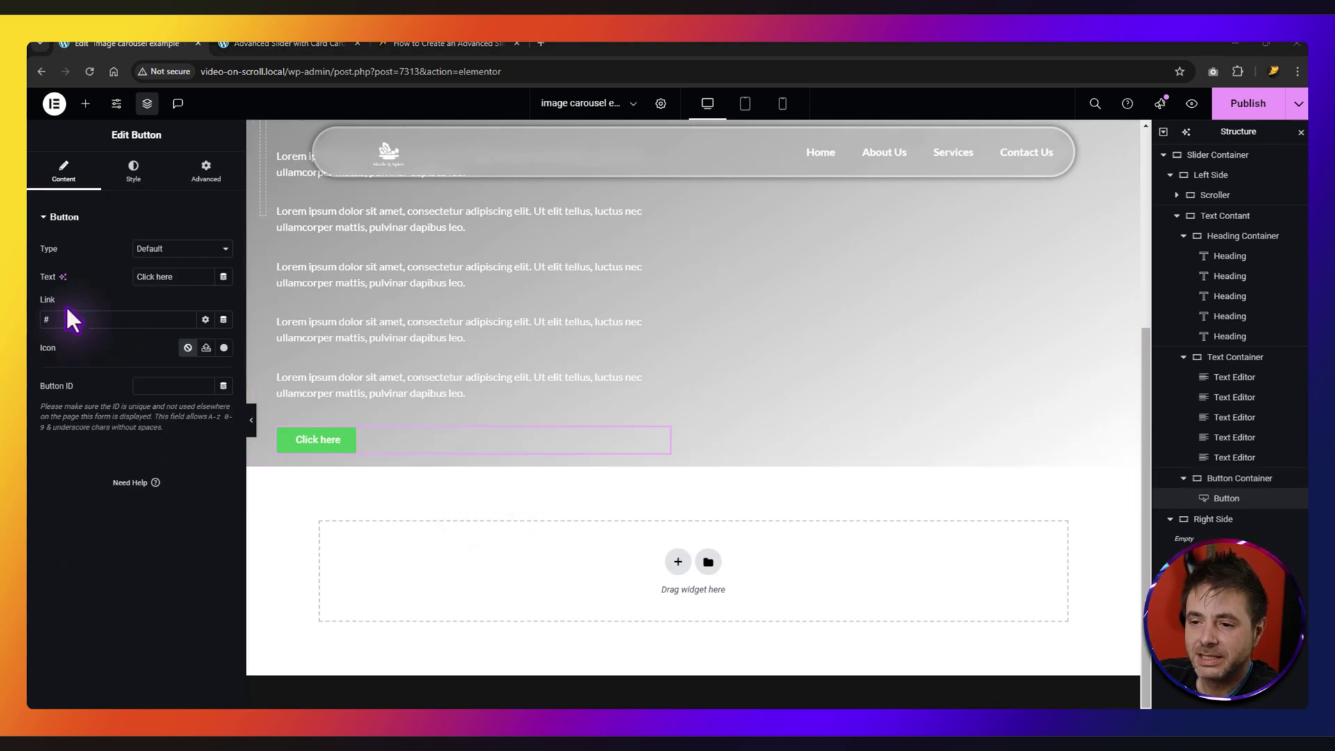
pyautogui.moveTo(186, 276); pyautogui.dragTo(115, 276)
pyautogui.write('Explore')
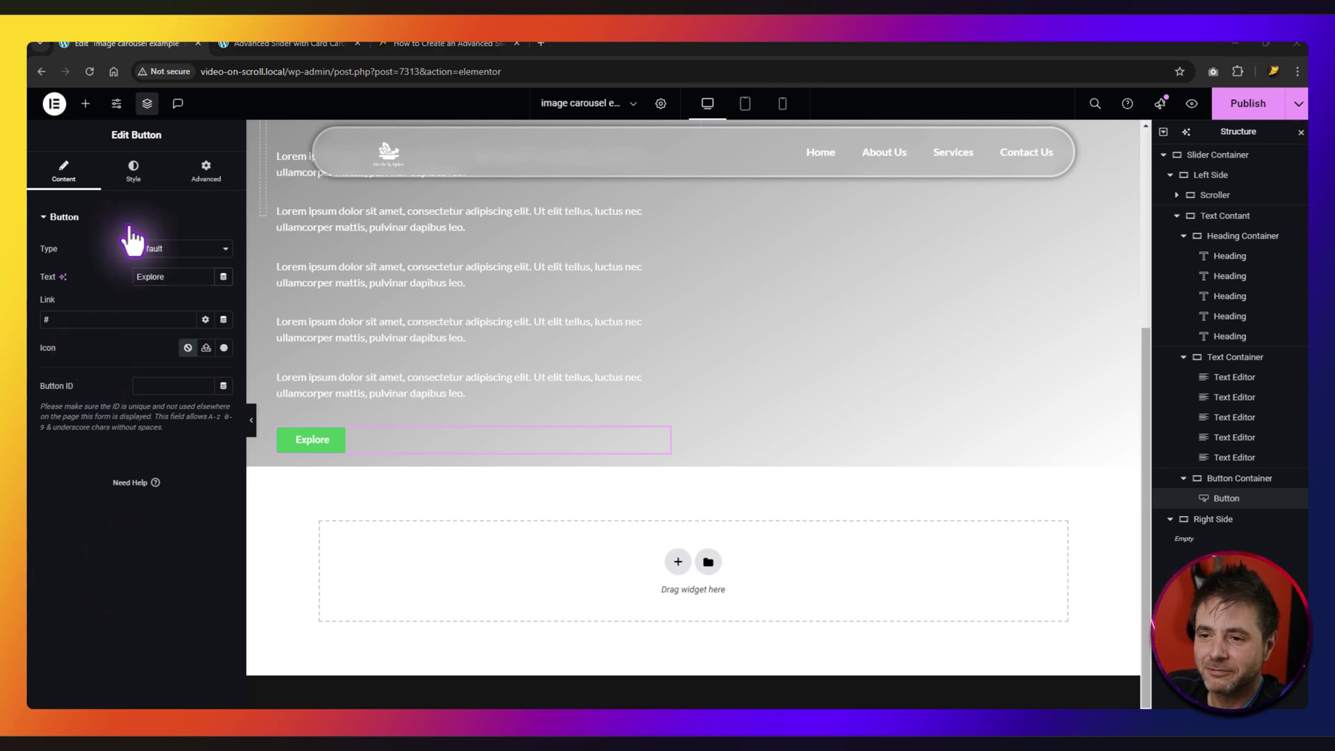
# - Give the Explore button a dark blue background and a border radius of 0 px
pyautogui.click(134, 174)
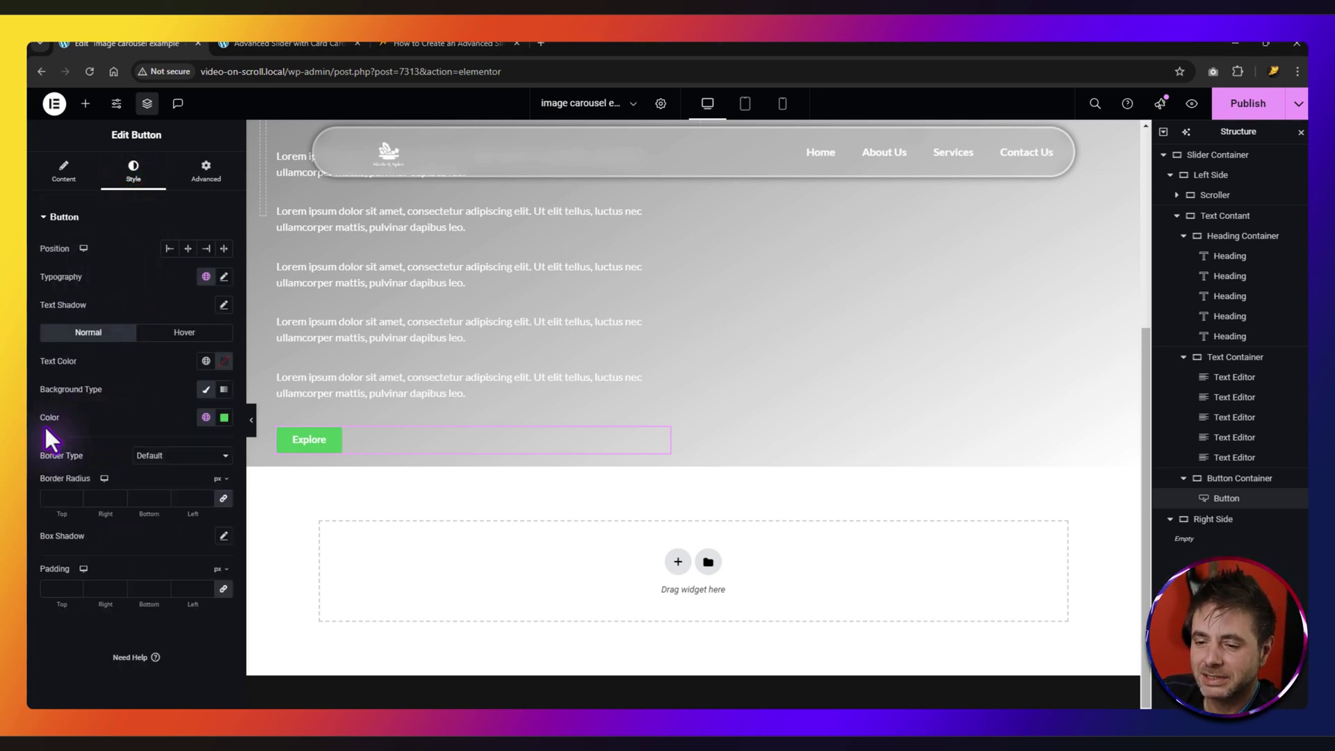
pyautogui.click(224, 417)
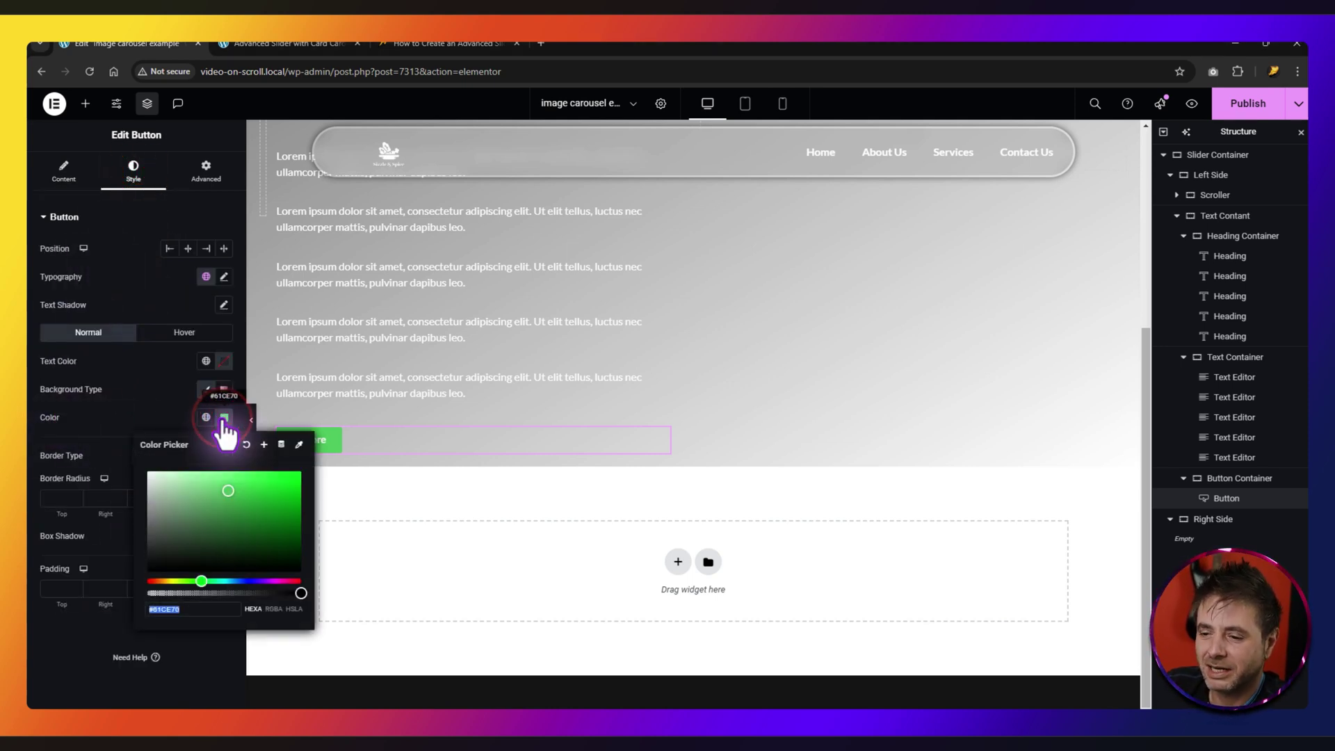
pyautogui.moveTo(201, 581); pyautogui.dragTo(248, 580)
pyautogui.click(248, 504)
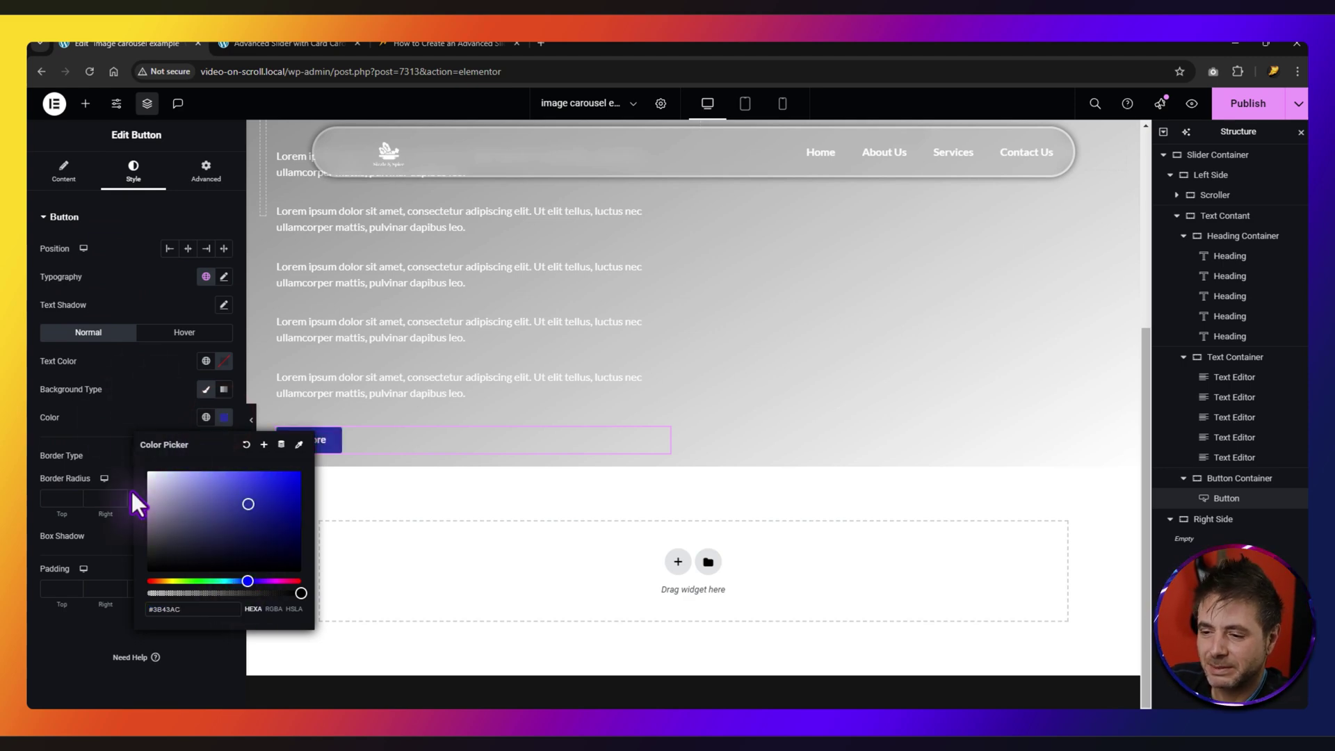
pyautogui.click(56, 500)
pyautogui.write('0')
# - Unlink the Explore button's padding and set it to 15 px top and bottom and 30 px right and left
pyautogui.click(226, 589)
pyautogui.click(59, 589)
pyautogui.write('15')
pyautogui.press('Tab')
pyautogui.write('30')
pyautogui.click(144, 588)
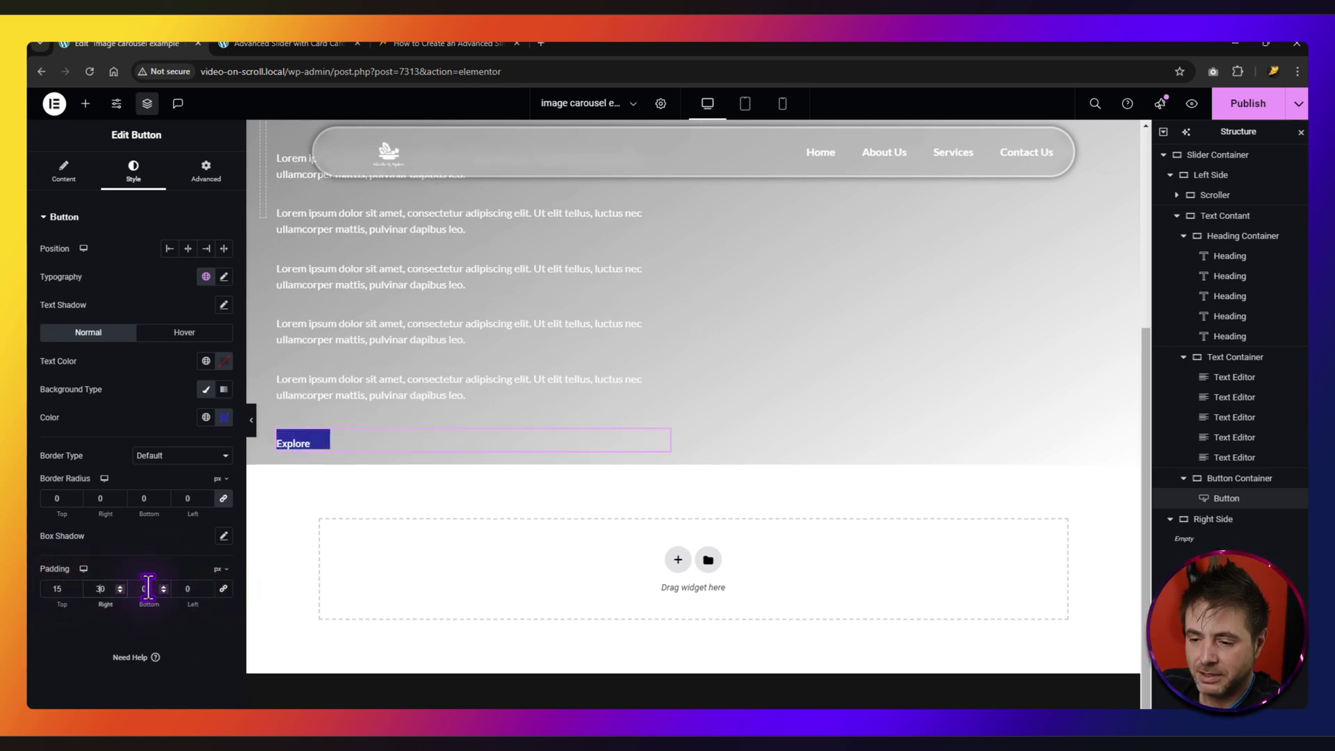
pyautogui.write('15')
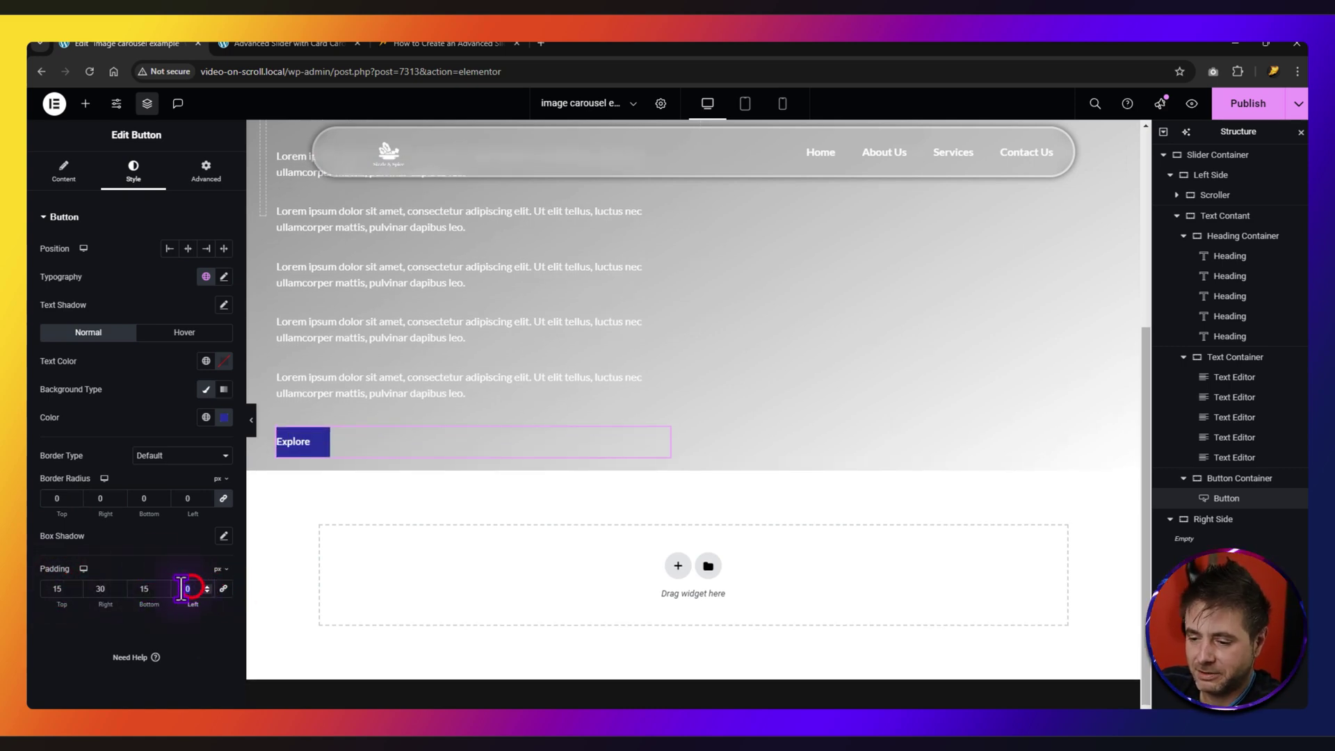
pyautogui.write('30')
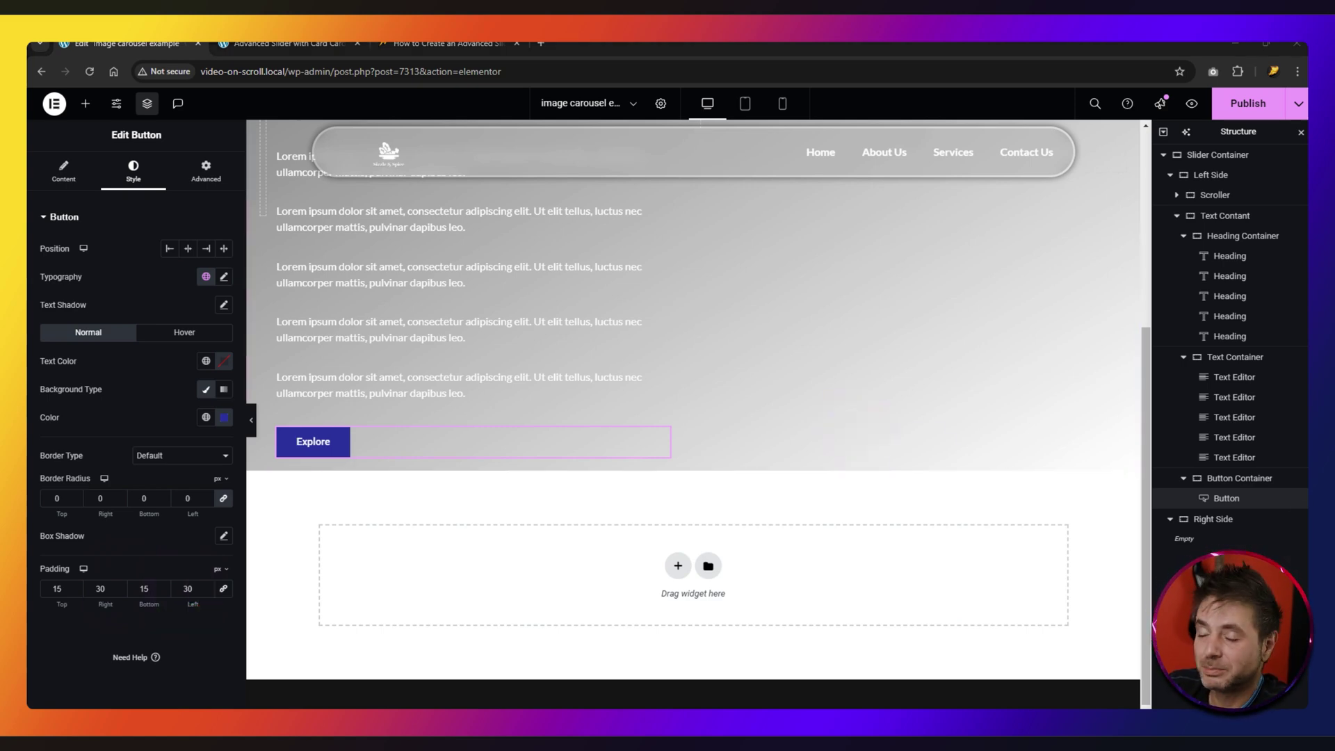
# - Duplicate the Explore button four times inside the Button Container
pyautogui.rightClick(1229, 500)
pyautogui.click(1201, 447)
pyautogui.rightClick(1221, 520)
pyautogui.click(1198, 447)
pyautogui.rightClick(1227, 521)
pyautogui.click(1195, 446)
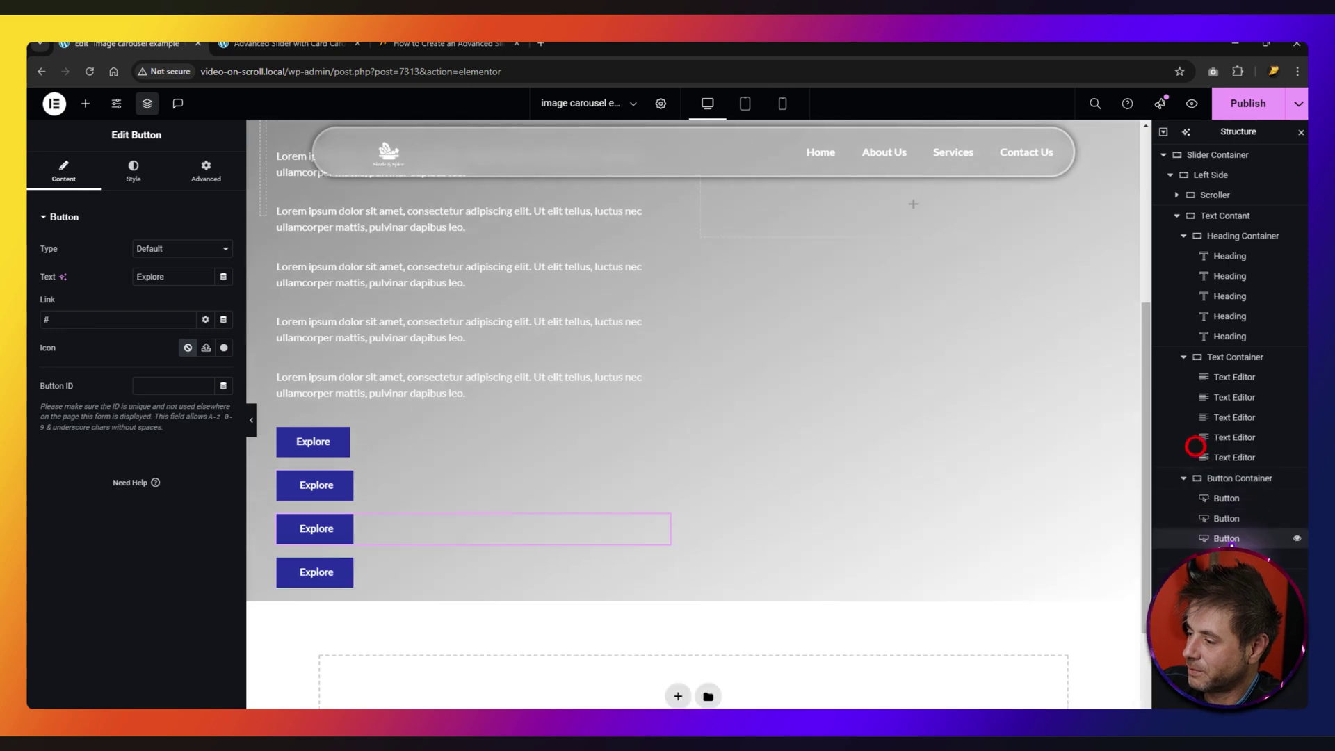
pyautogui.rightClick(1209, 518)
pyautogui.click(1187, 447)
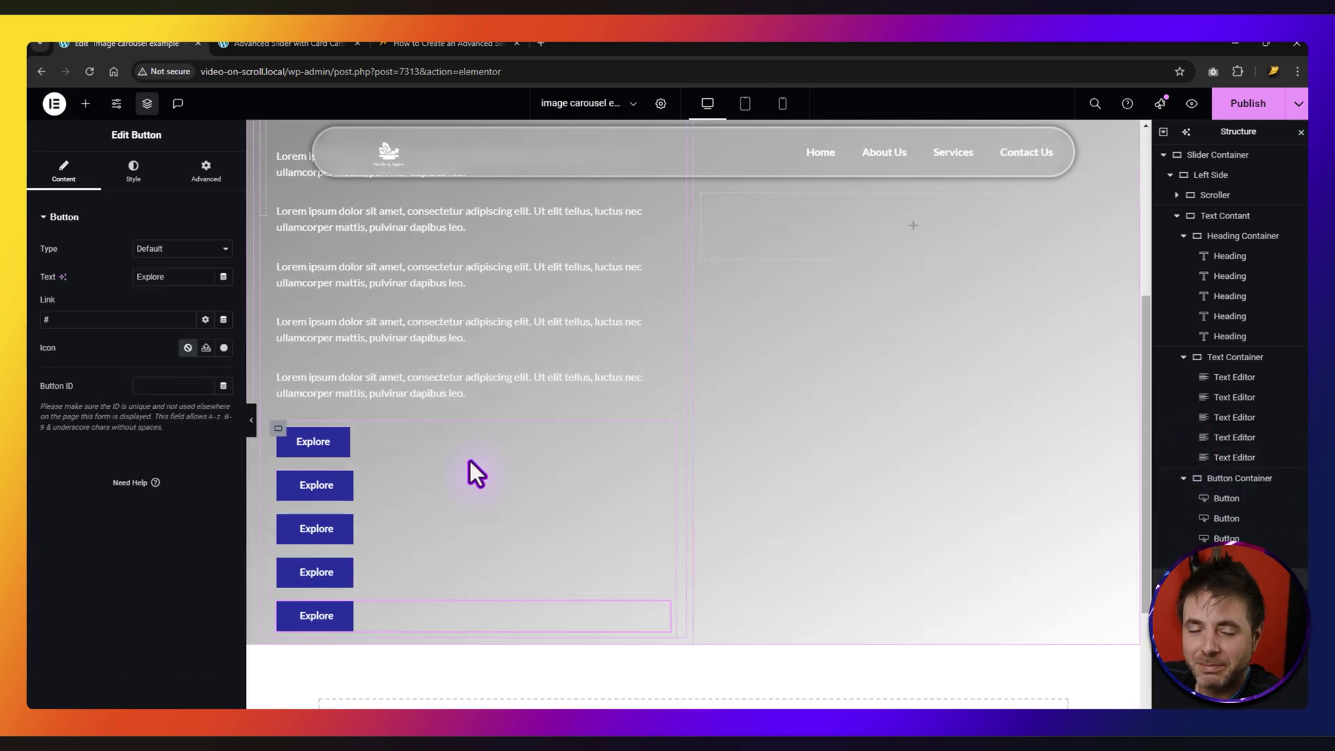
# - Review the duplicated button, text and heading widgets, and collapse the Left Side container in the structure tree
pyautogui.click(1227, 517)
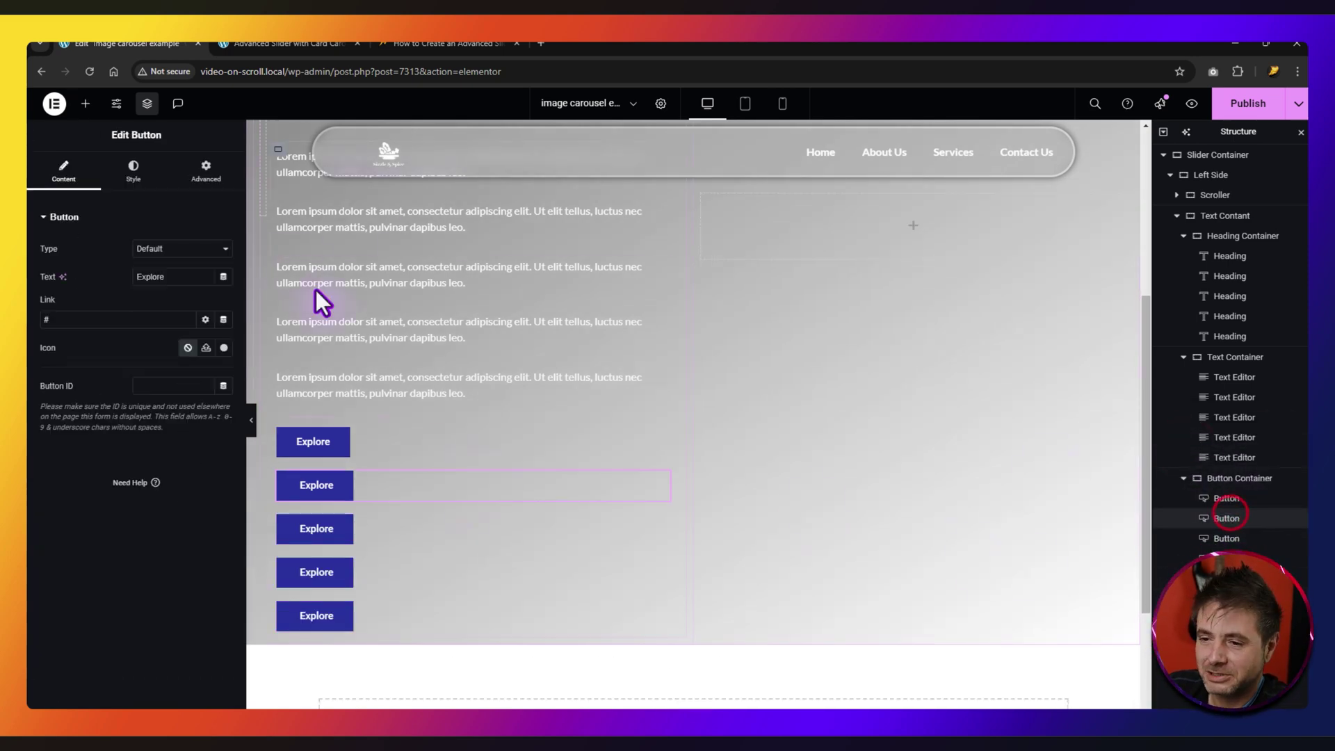
pyautogui.click(1232, 438)
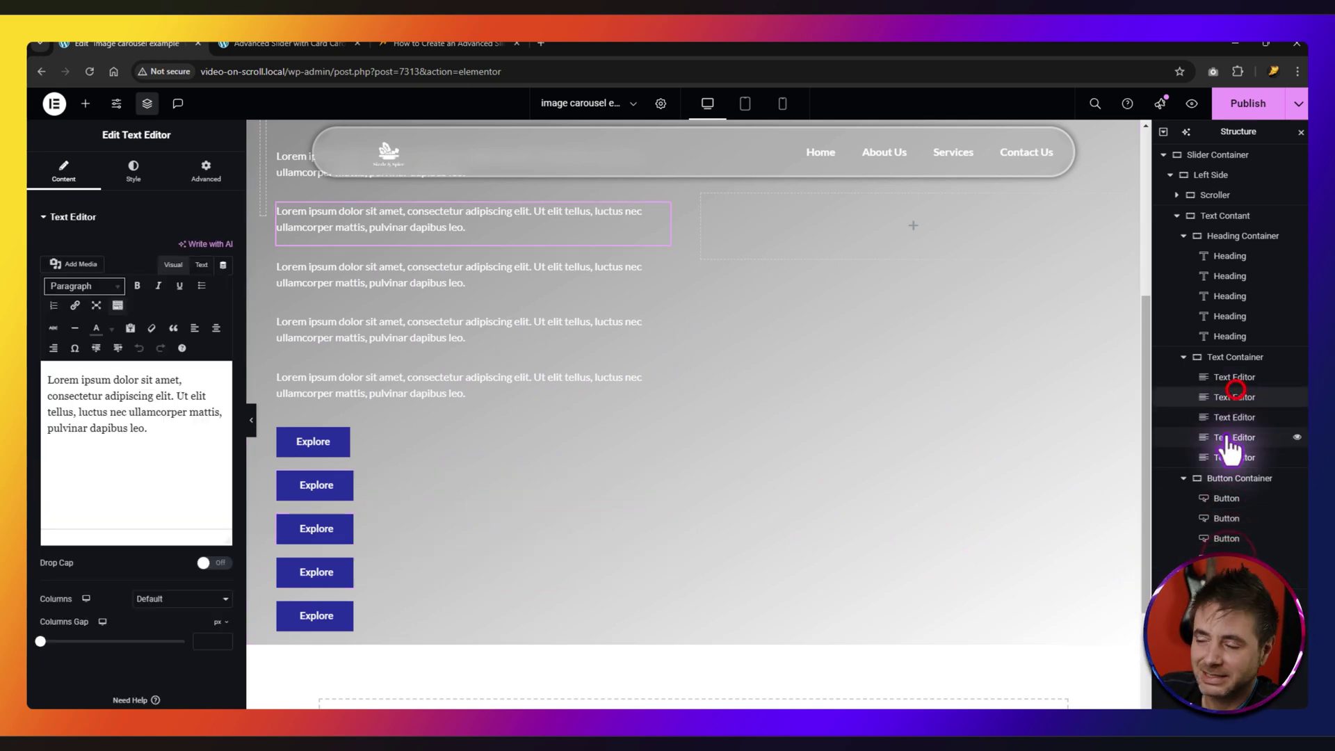
pyautogui.click(1228, 277)
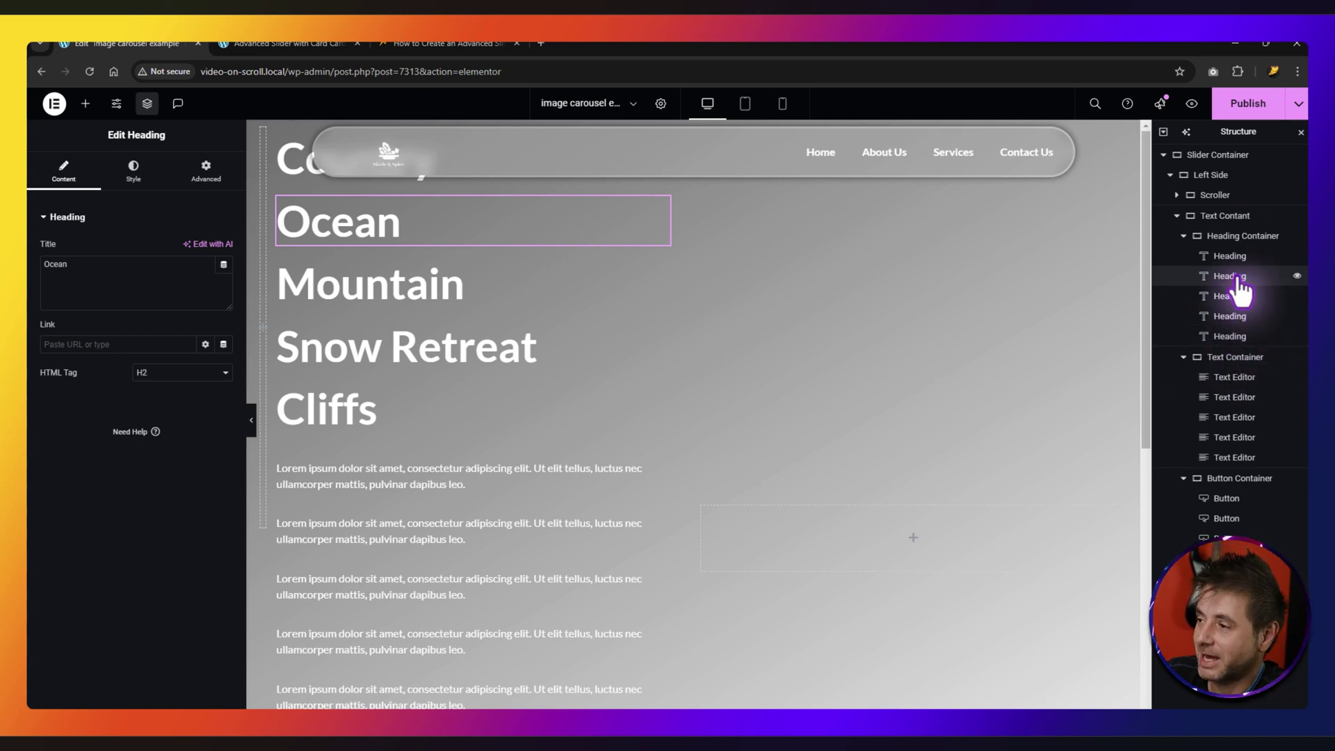
pyautogui.click(1183, 236)
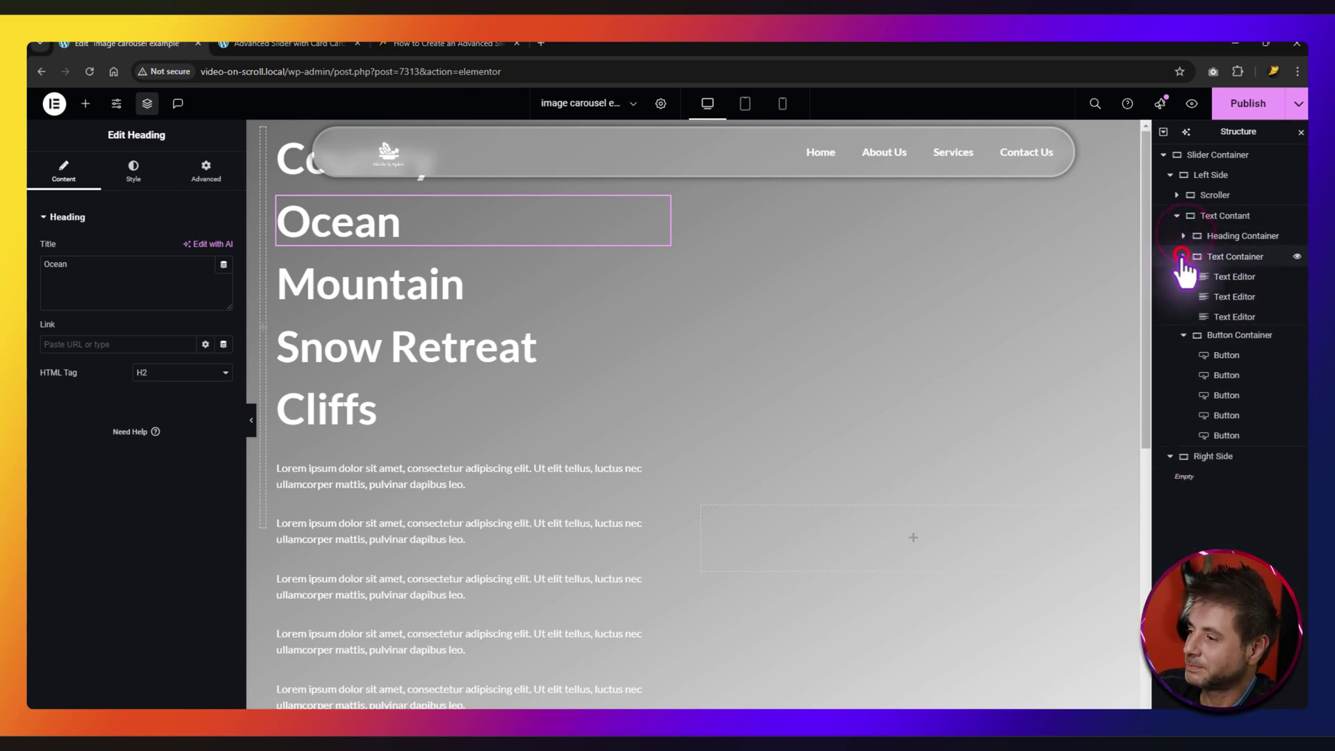
pyautogui.click(1170, 175)
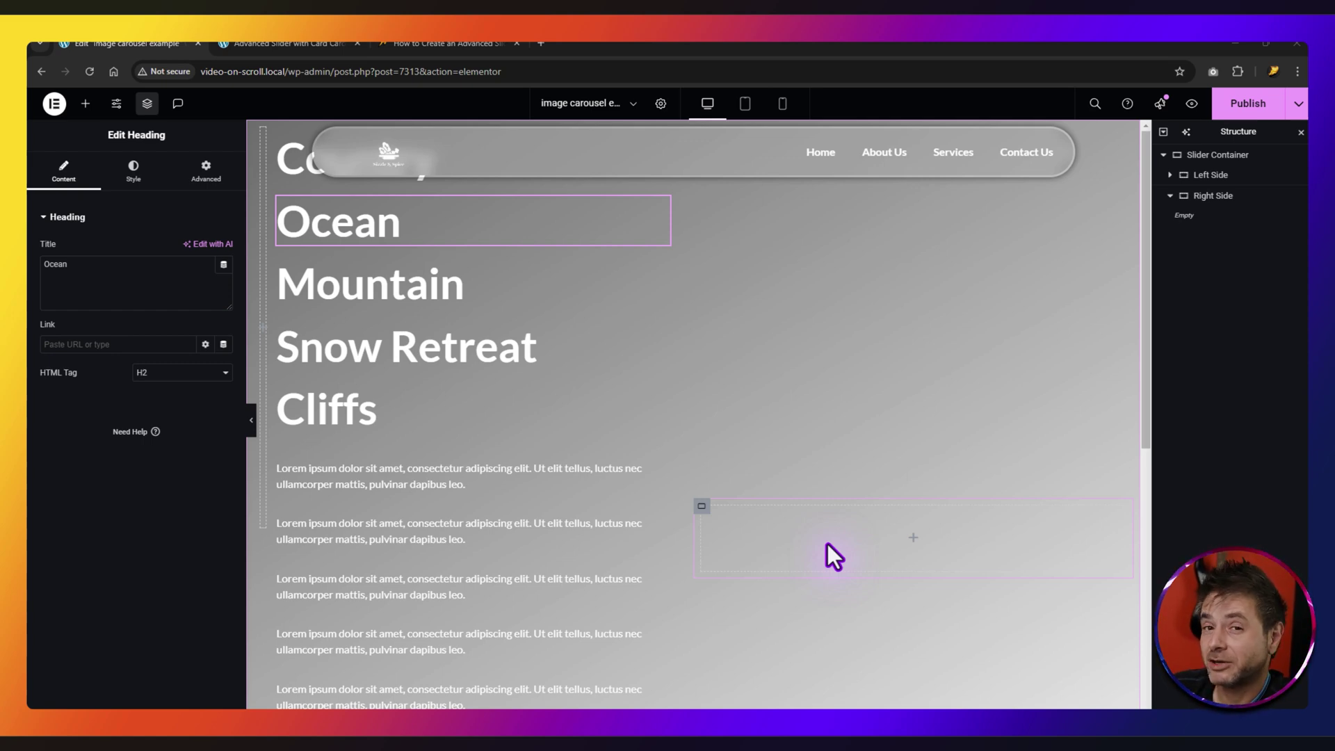
# - Add a Testimonial Carousel widget to the Right Side container with an HTML widget below it
pyautogui.click(86, 103)
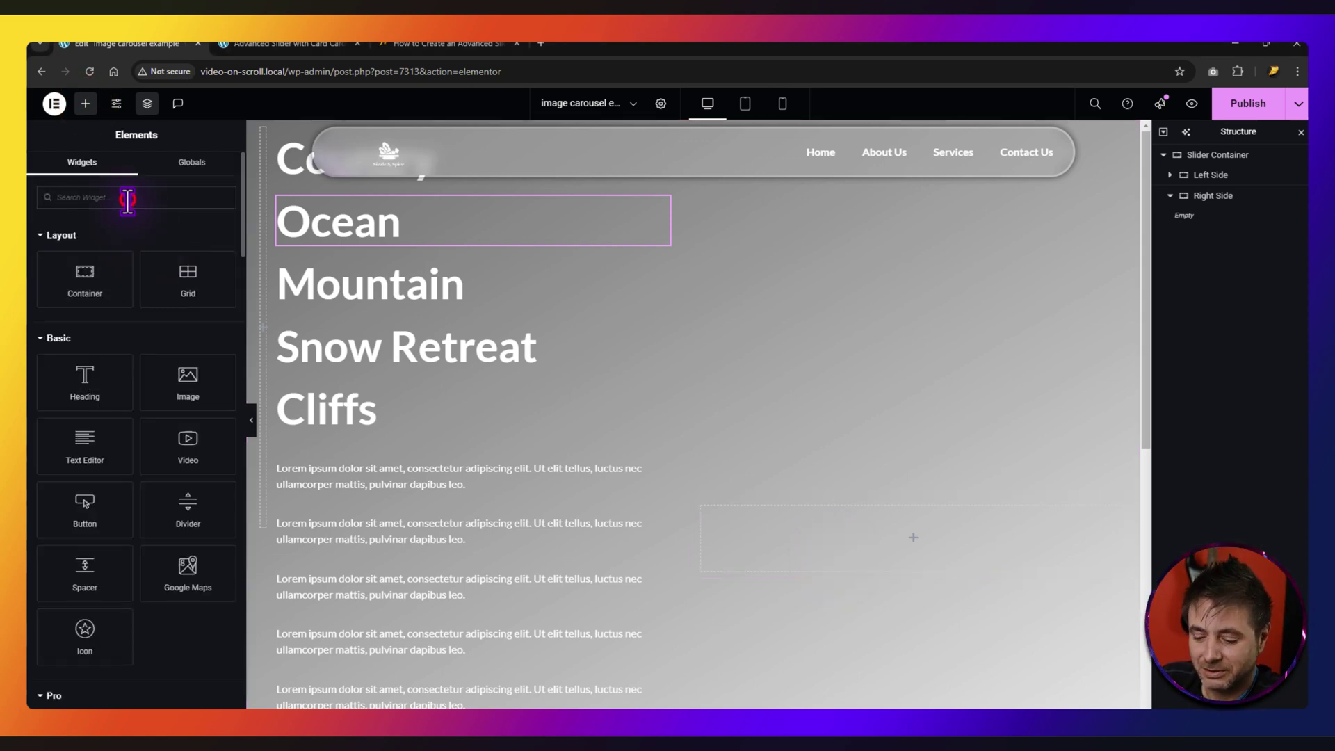
pyautogui.write('tes')
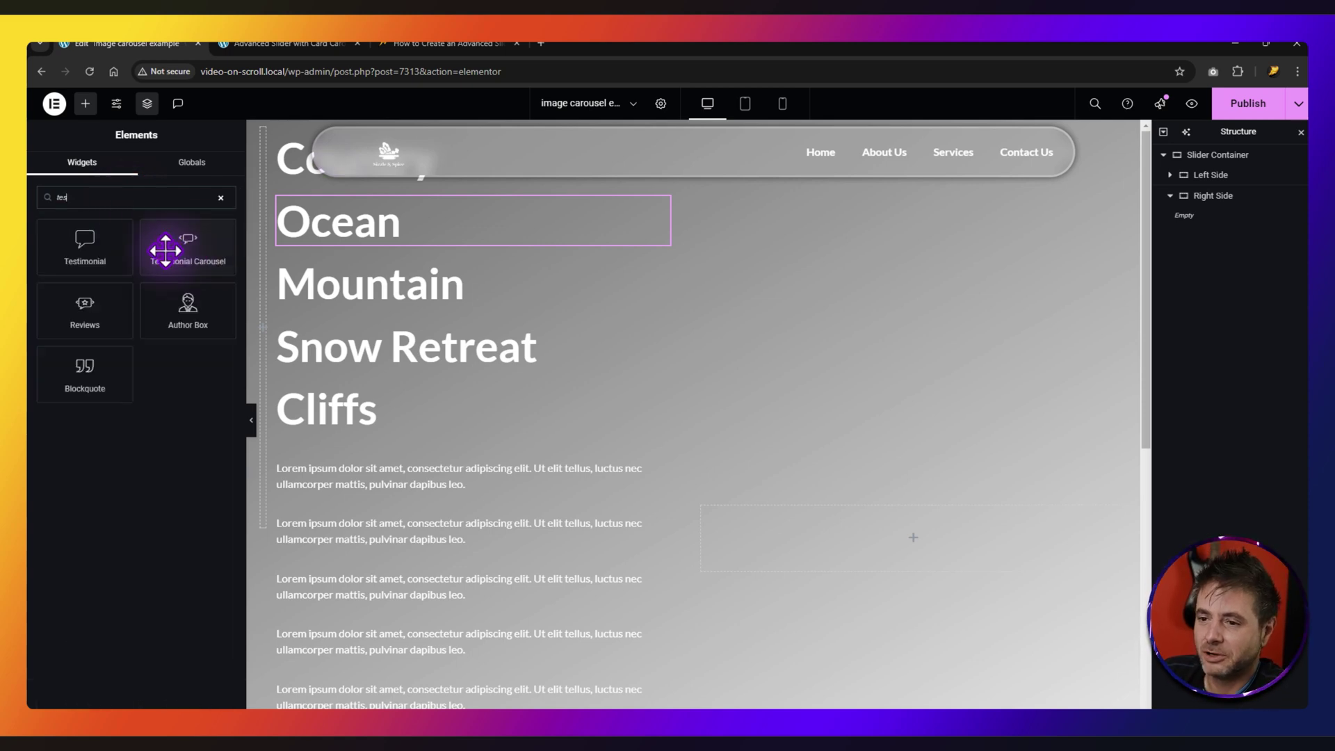
pyautogui.moveTo(166, 251); pyautogui.dragTo(903, 528)
pyautogui.click(86, 103)
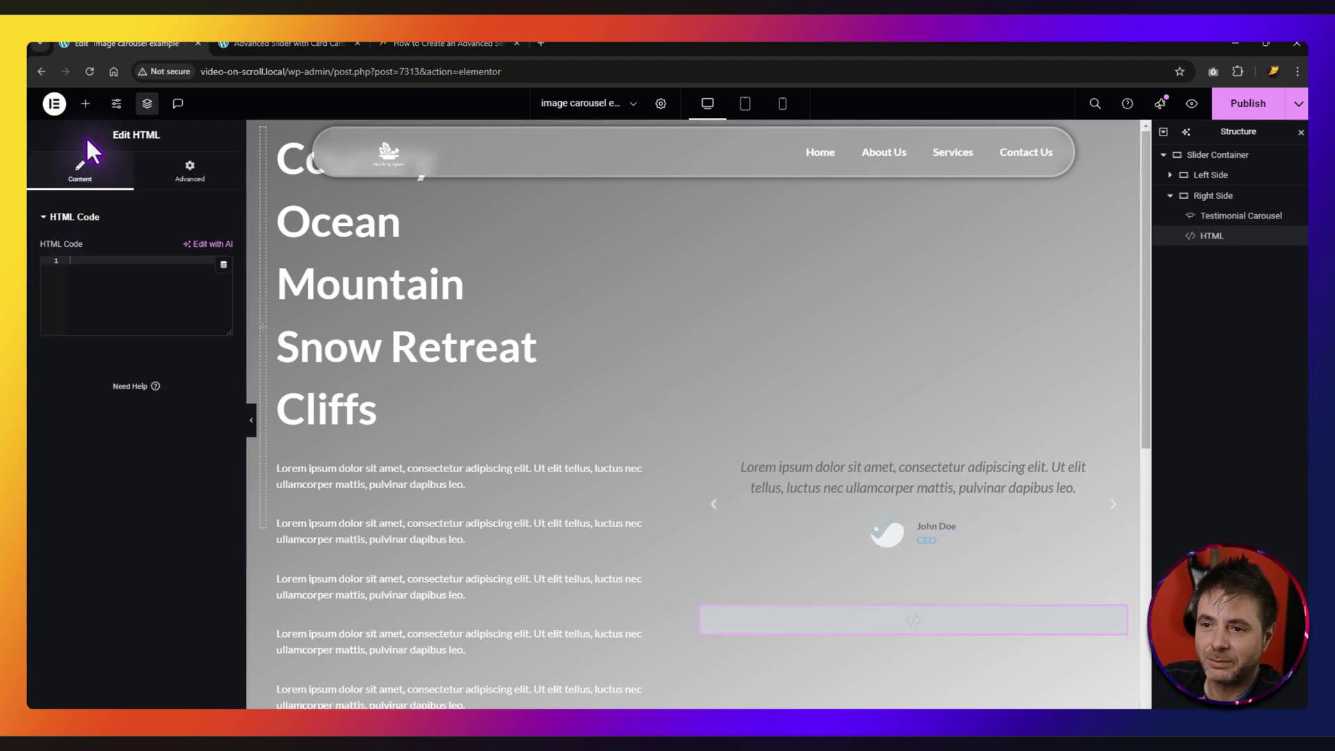
# - Add a container to Right Side, order it below the HTML widget and name it Button container
pyautogui.click(84, 104)
pyautogui.moveTo(85, 278); pyautogui.dragTo(887, 598)
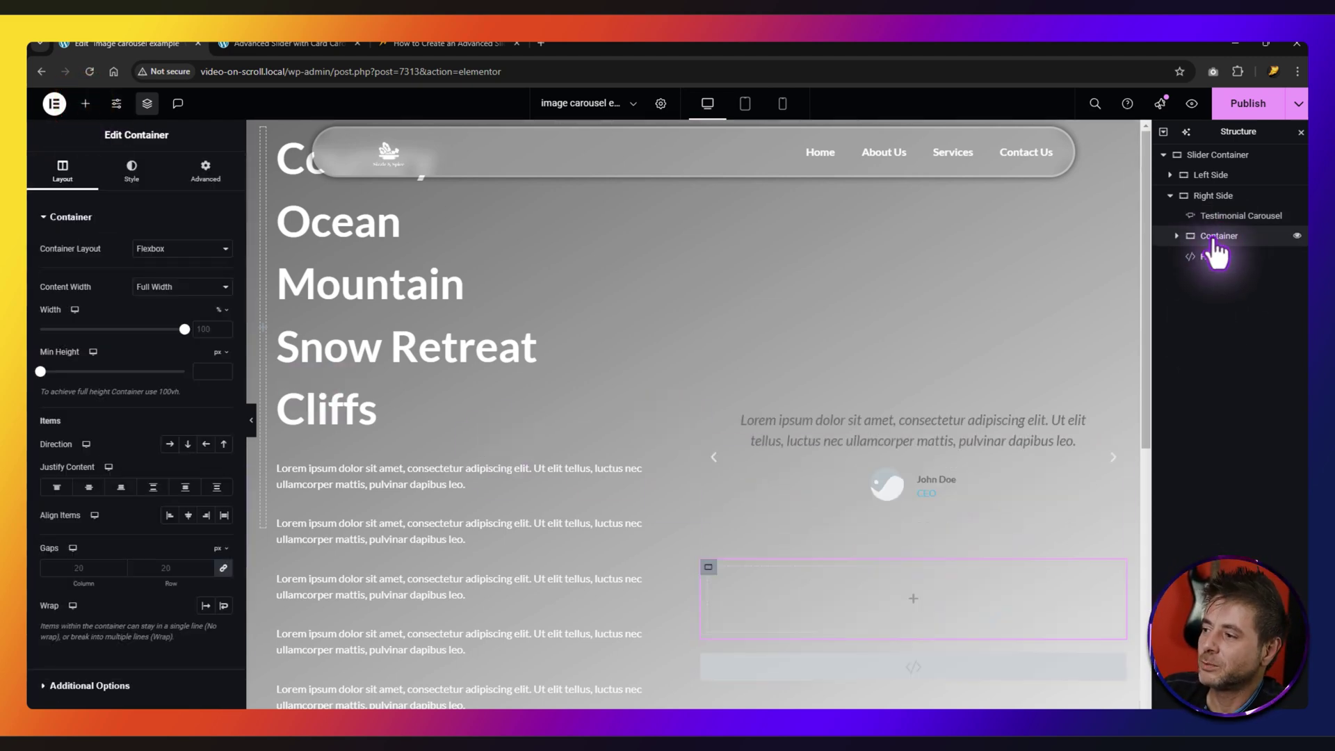
pyautogui.moveTo(1212, 258); pyautogui.dragTo(1214, 241)
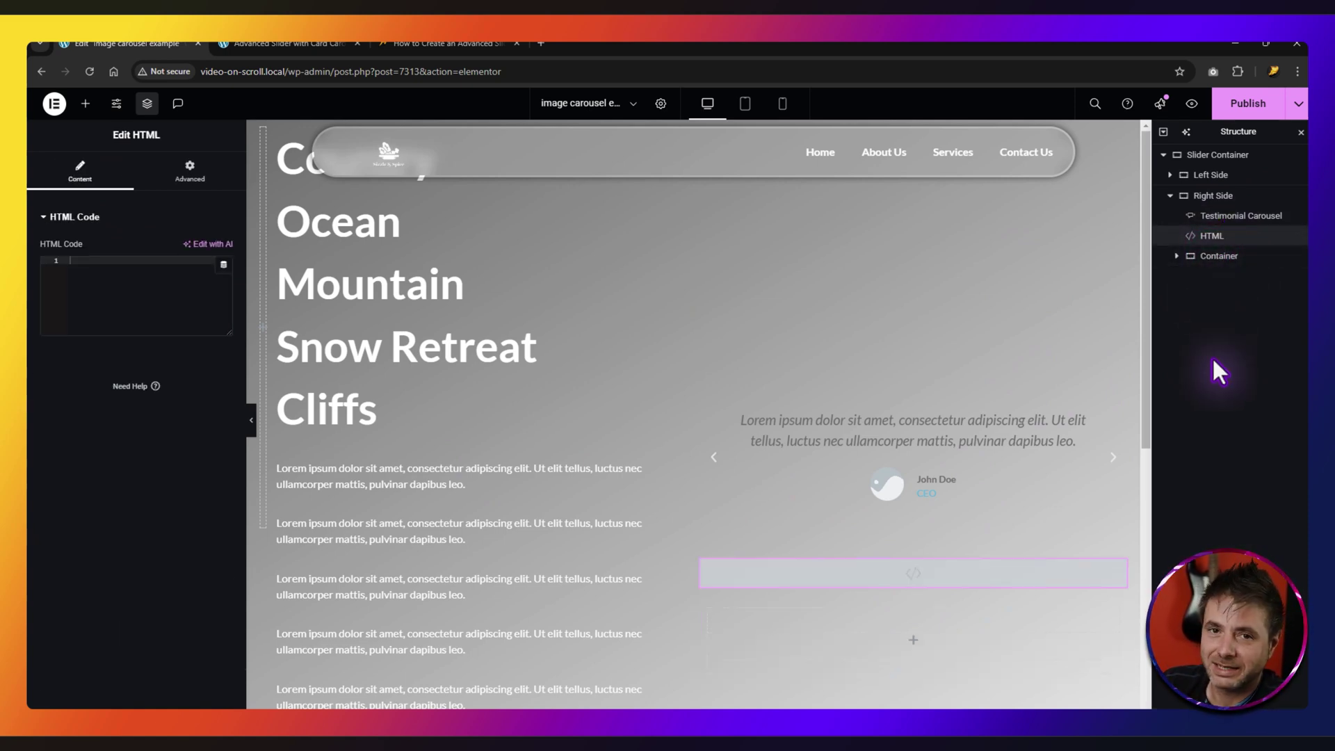
pyautogui.click(1220, 257)
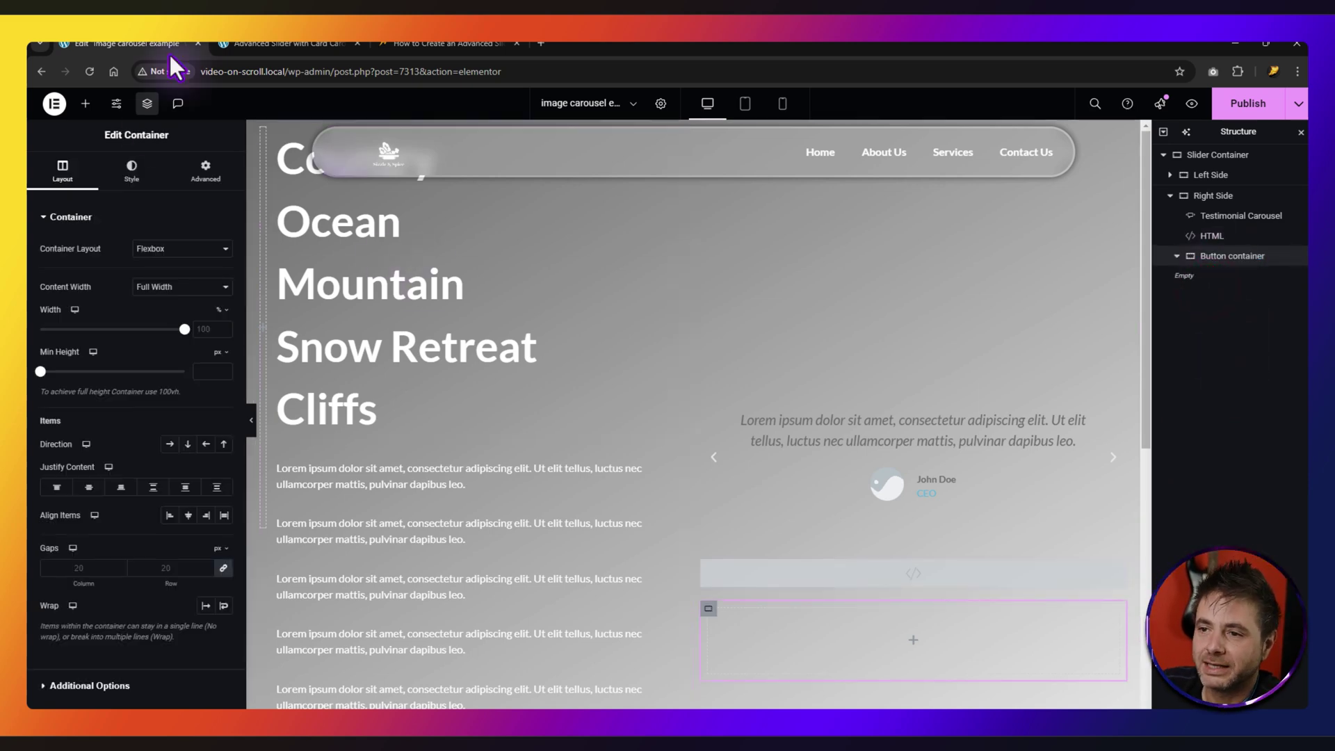
pyautogui.click(270, 44)
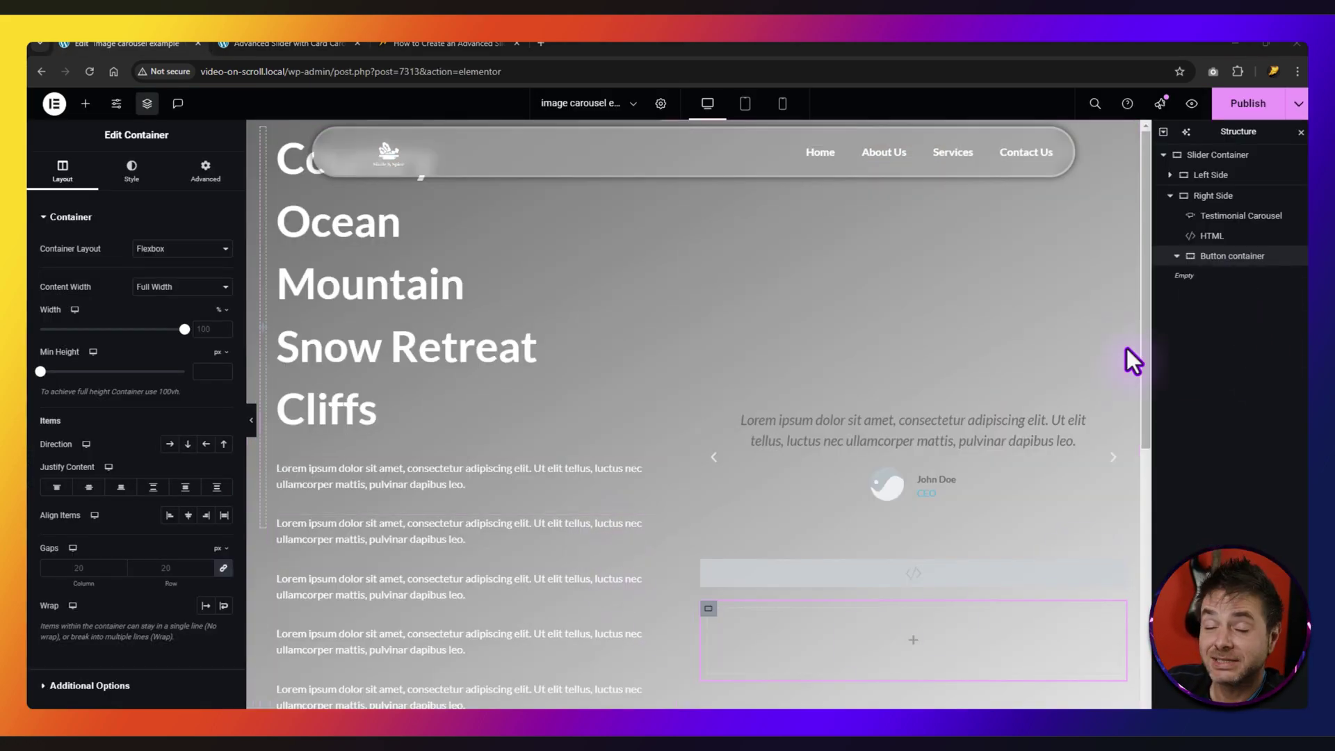
# - Delete slides 2 and 3 from the Testimonial Carousel and clear the first slide's content text
pyautogui.click(908, 429)
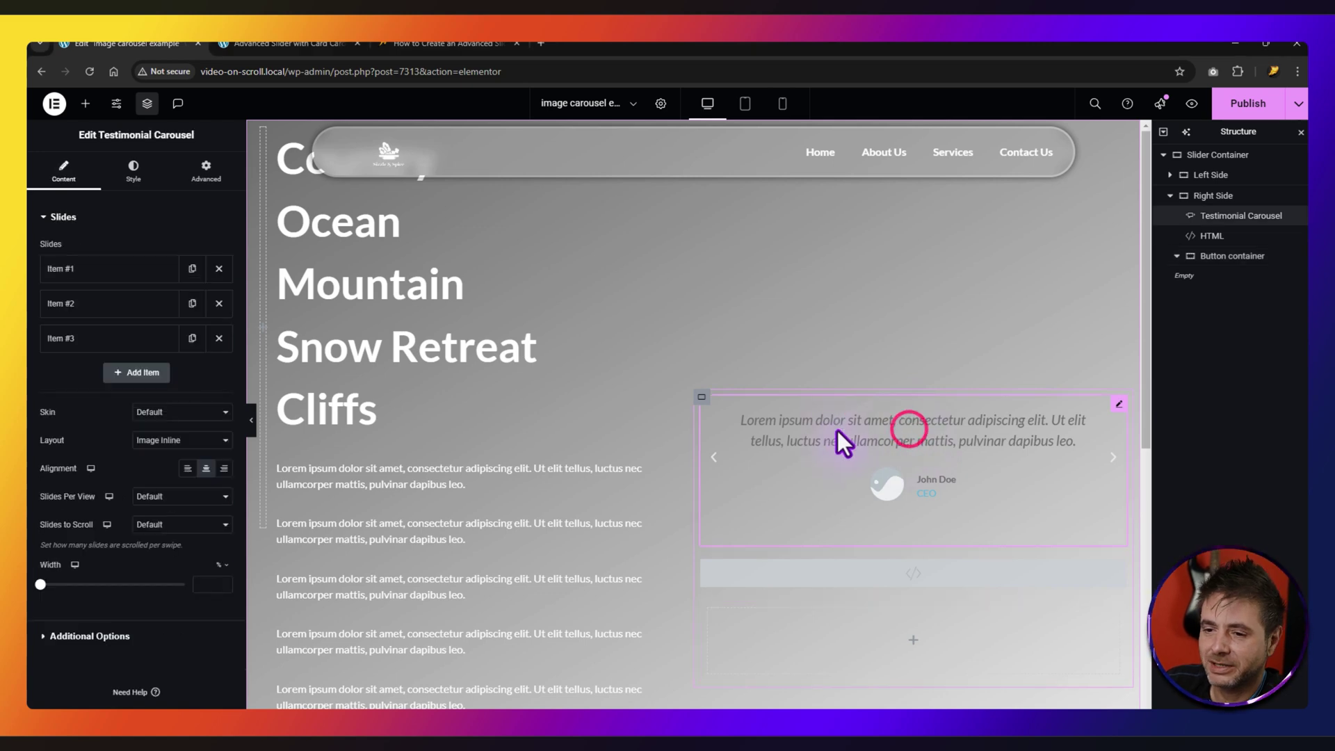
pyautogui.click(218, 338)
pyautogui.click(218, 304)
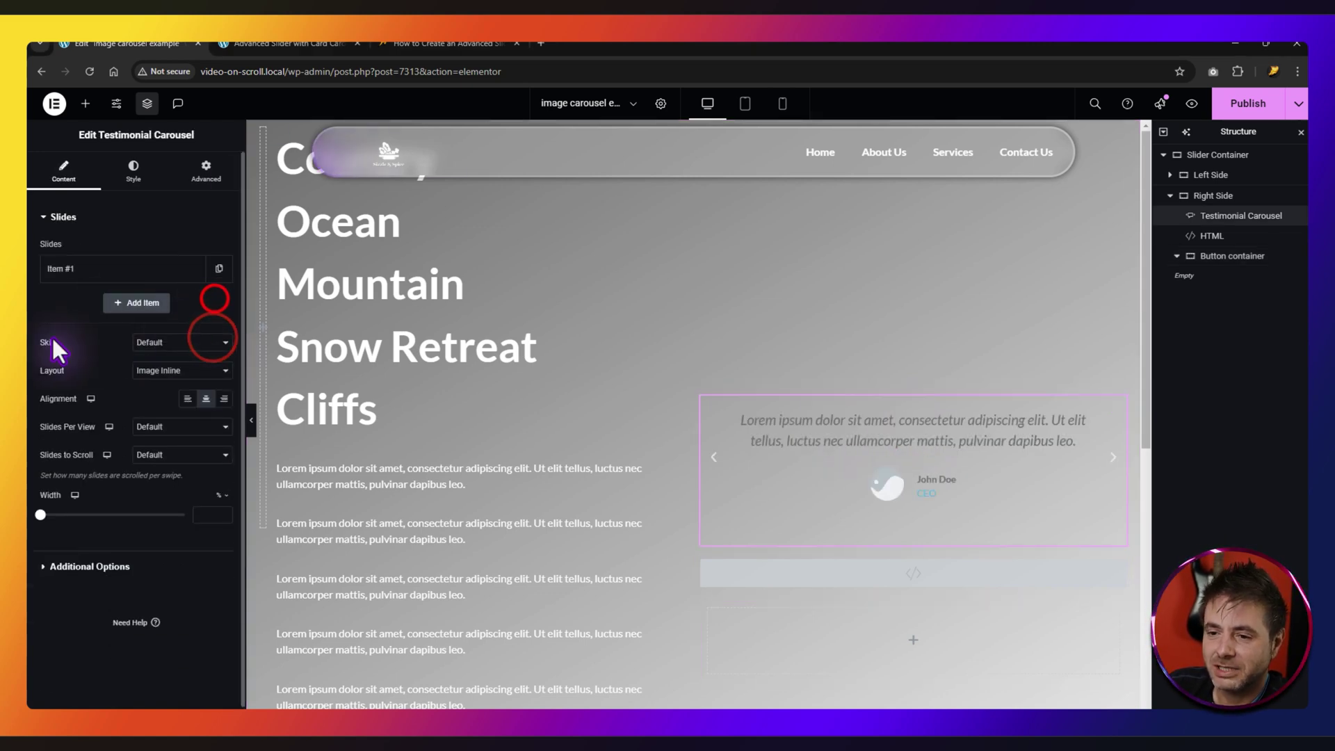
pyautogui.click(77, 270)
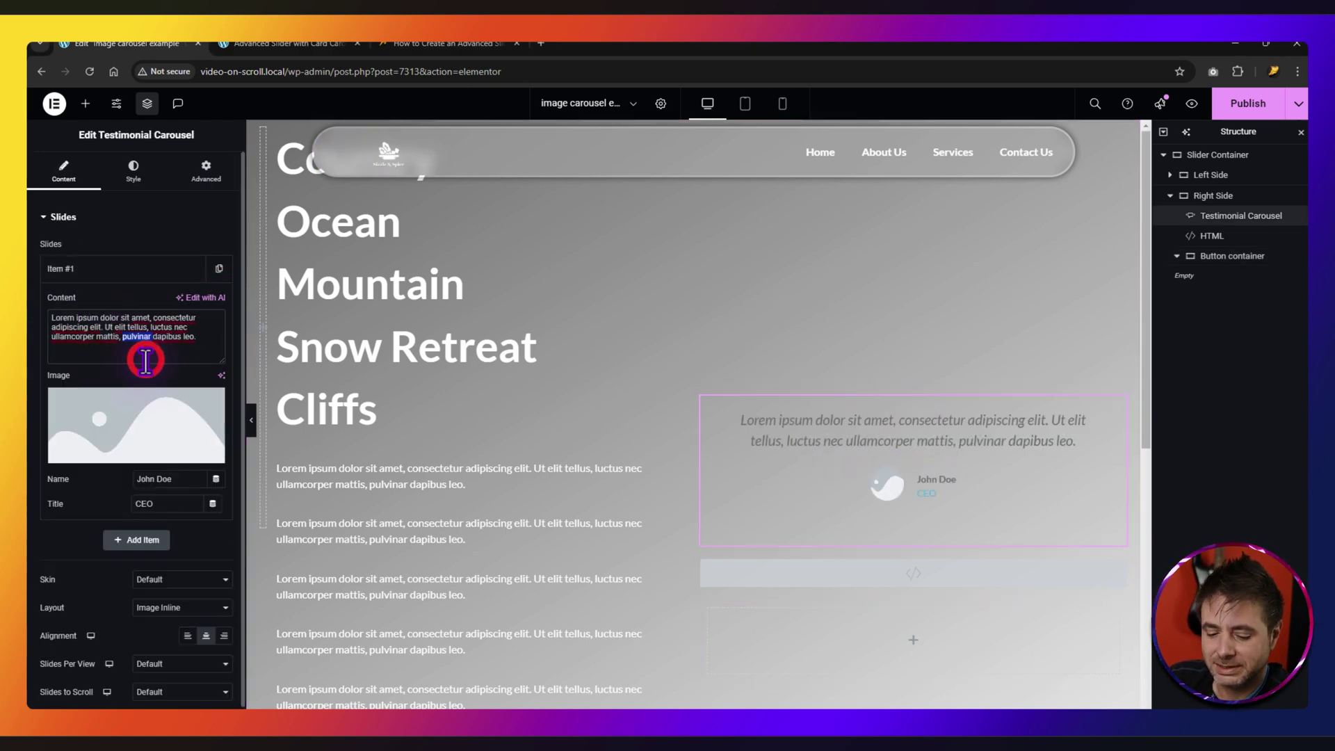
pyautogui.hotkey('ctrl', 'a')
pyautogui.press('BackSpace')
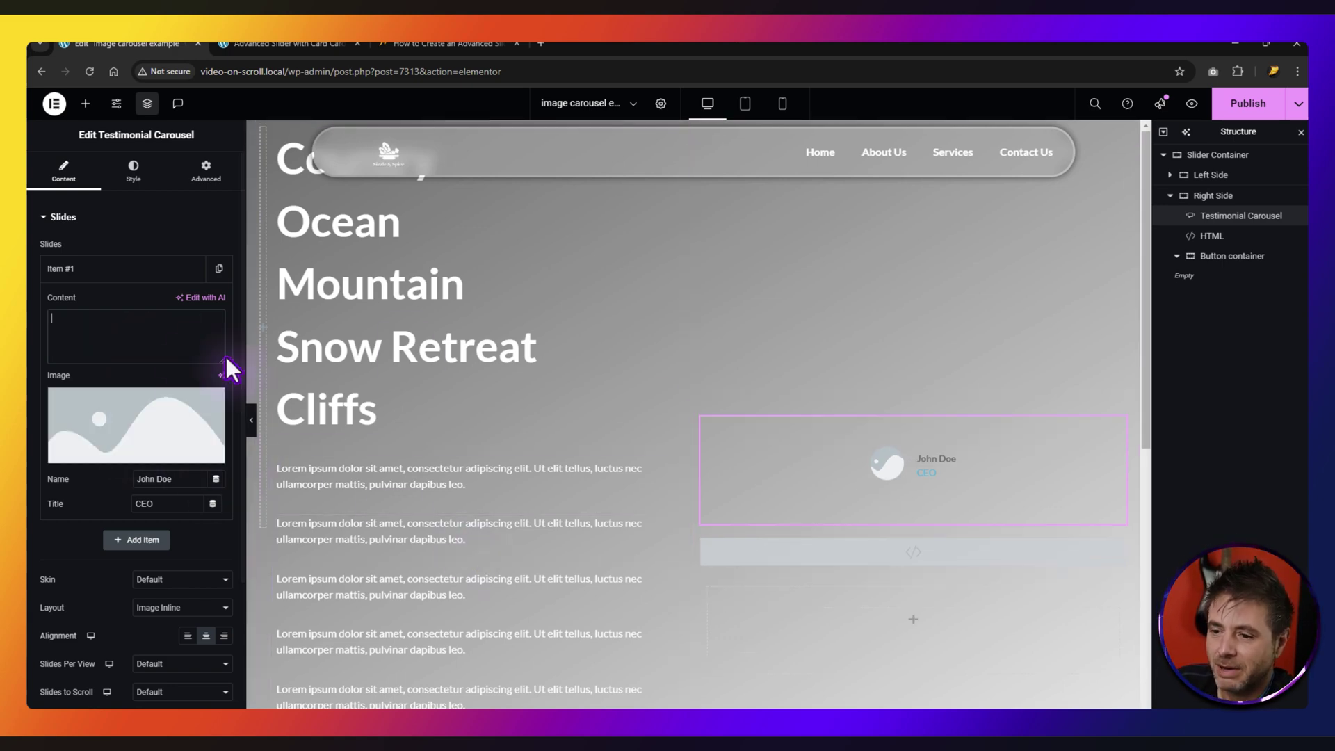
# - Give the remaining carousel slide the countryside landscape image and set its name to Country
pyautogui.click(98, 415)
pyautogui.click(523, 379)
pyautogui.click(1246, 680)
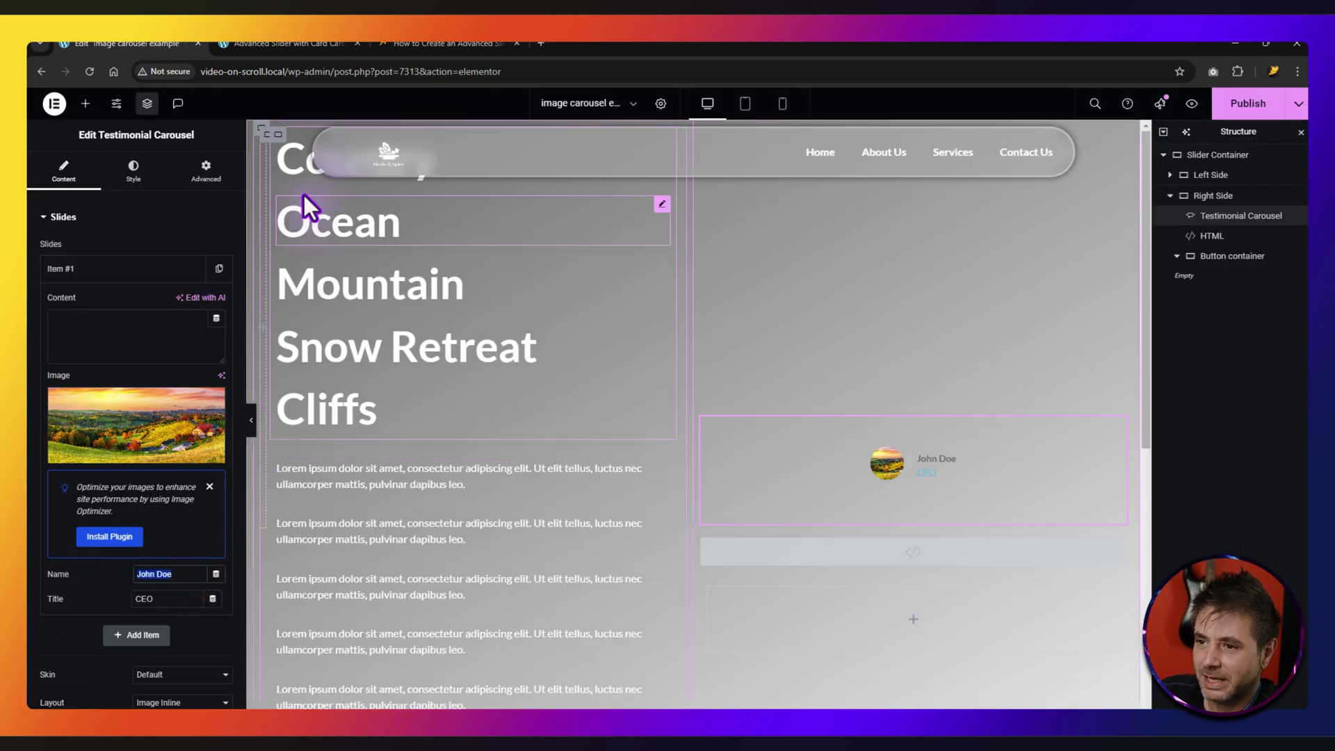
pyautogui.write('Country')
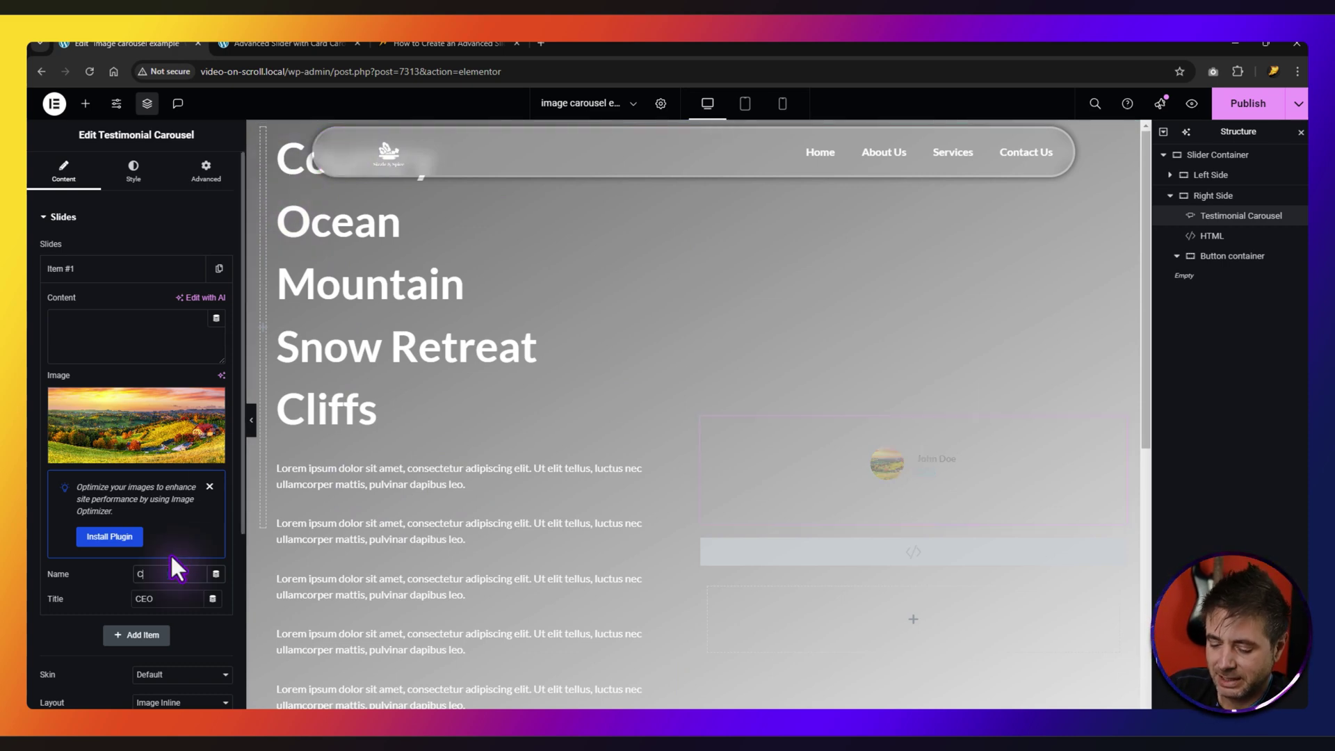
# - Set the Country slide's title to resort and duplicate the slide until the carousel has five slides
pyautogui.press('Tab')
pyautogui.write('resort')
pyautogui.click(157, 267)
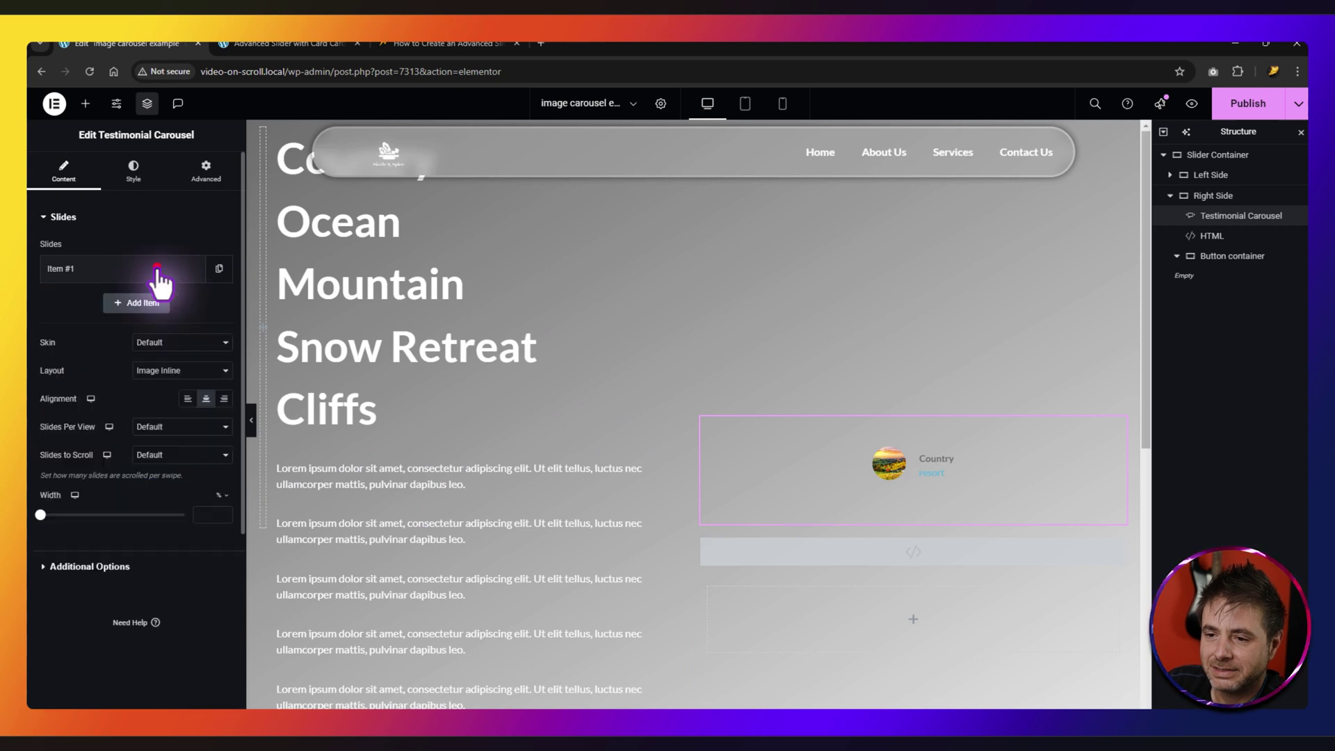
pyautogui.click(220, 269)
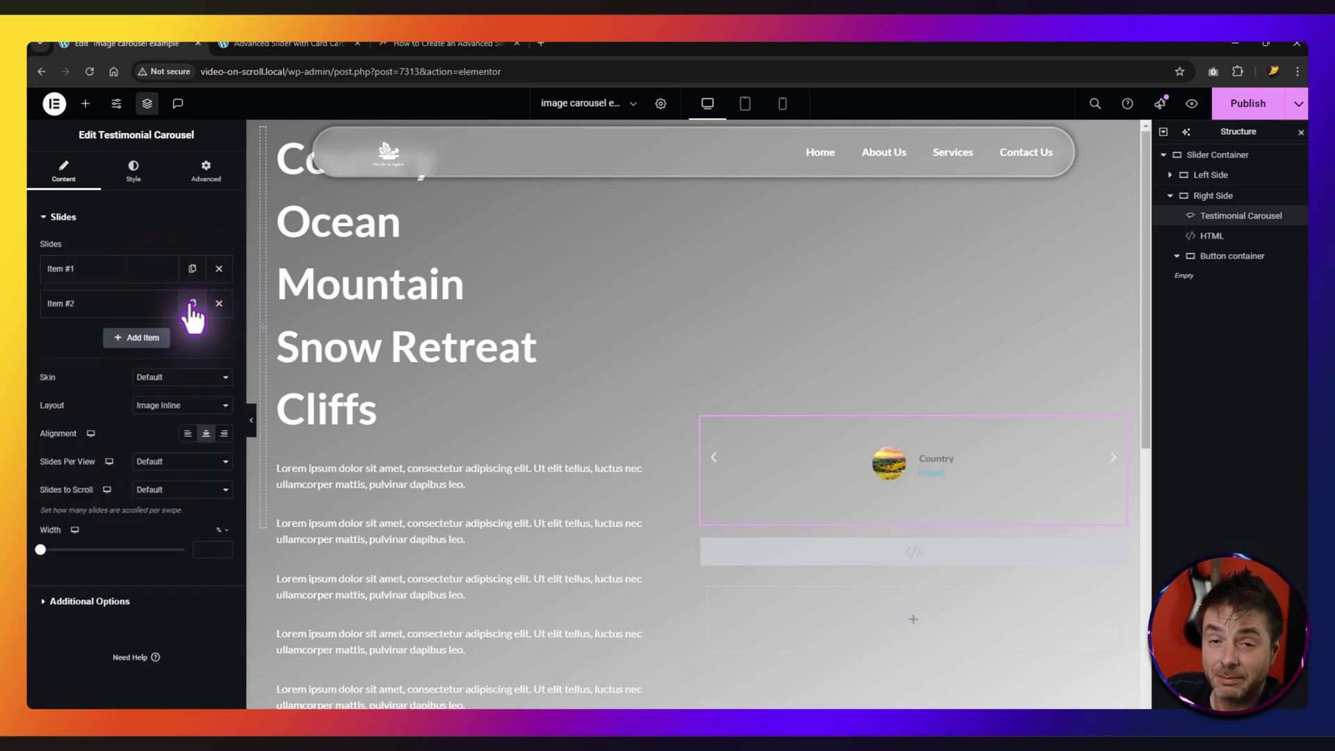
pyautogui.click(192, 305)
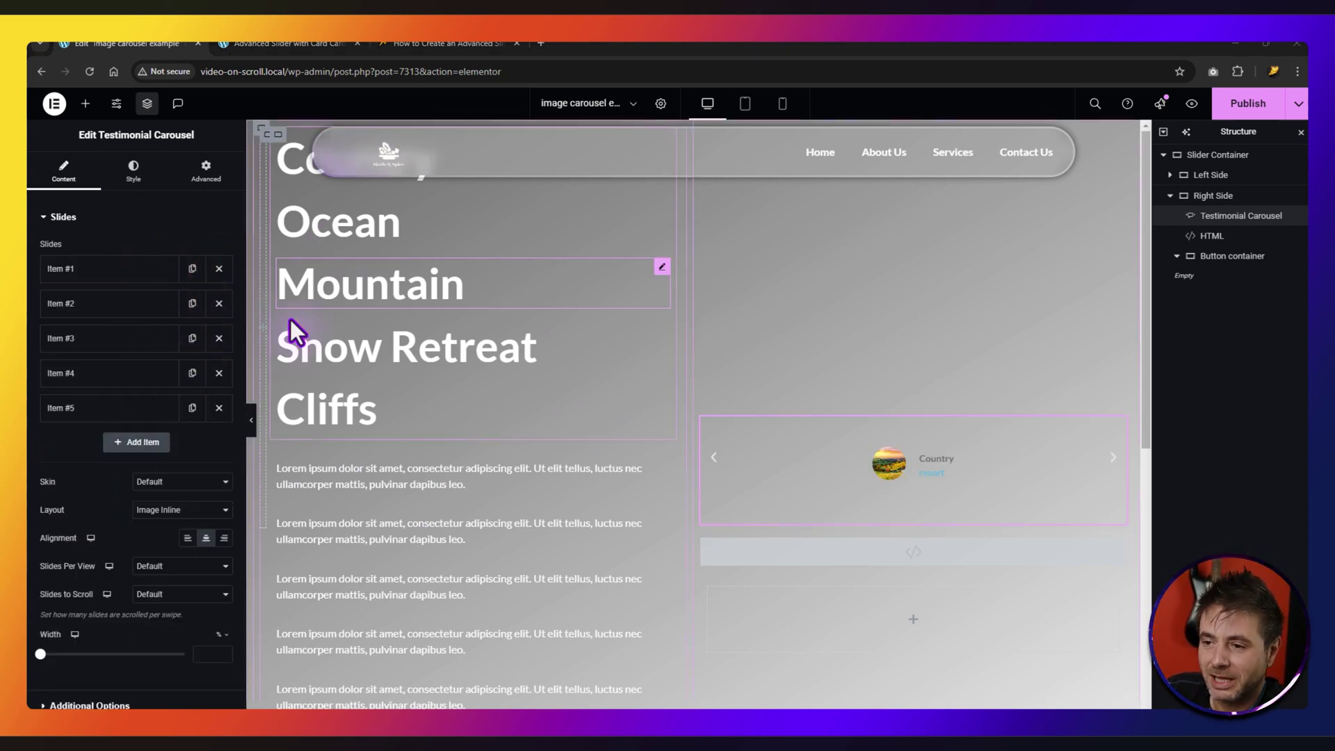
# - Replace the second slide's image with the rocky seashore sunset photo, name it Ocean and select its title text for replacement
pyautogui.click(96, 302)
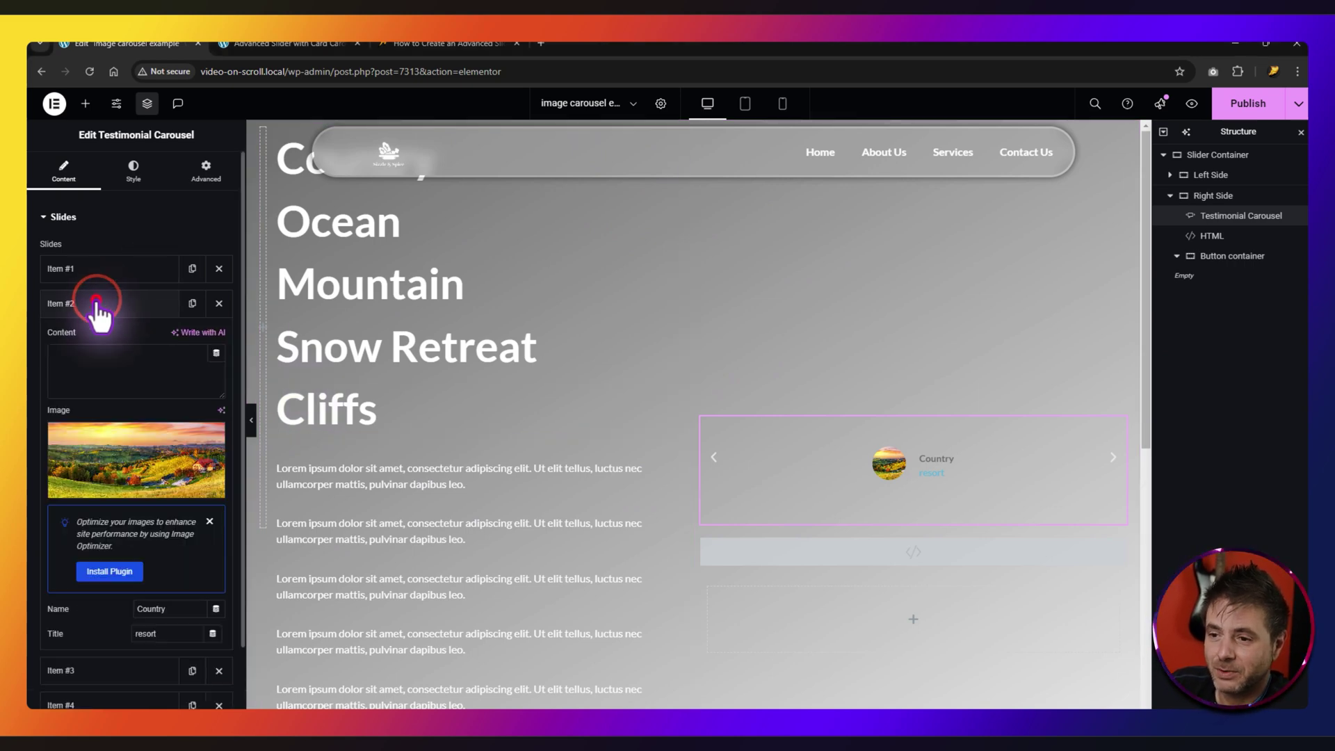
pyautogui.click(111, 441)
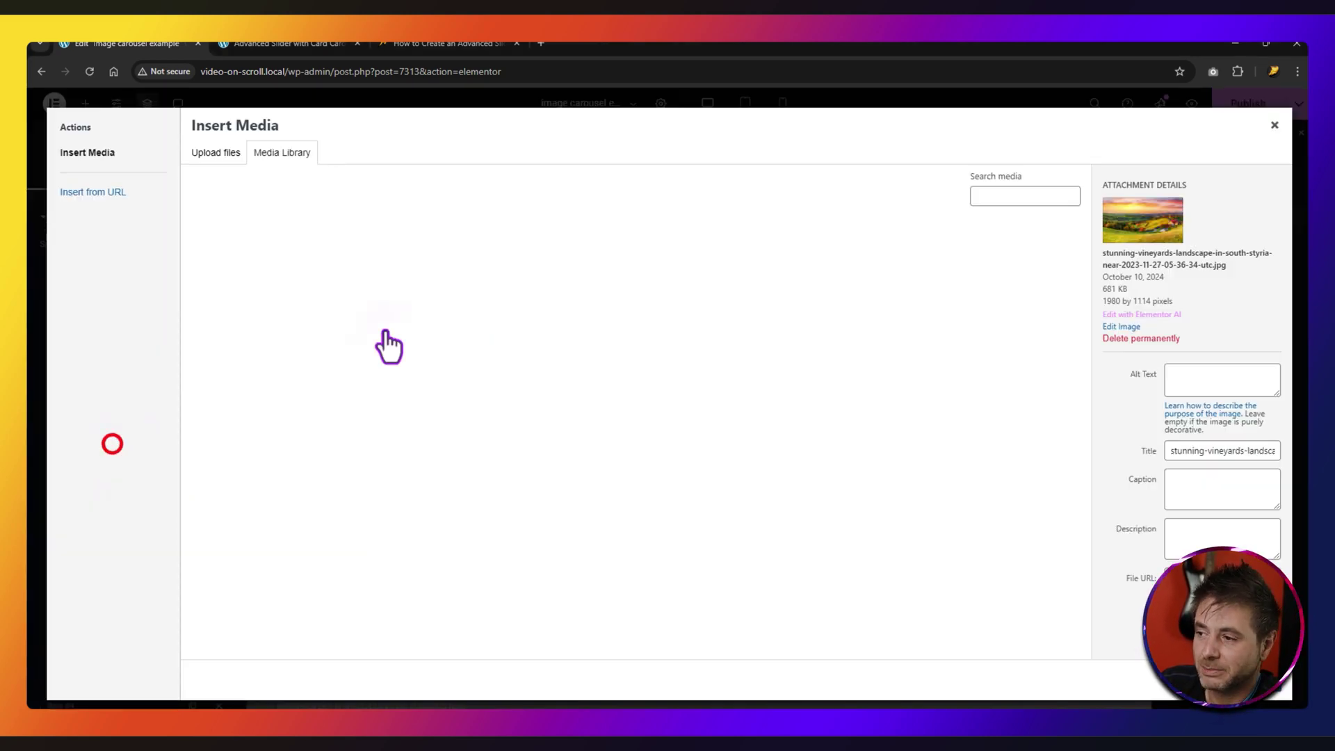
pyautogui.click(934, 256)
pyautogui.click(1257, 680)
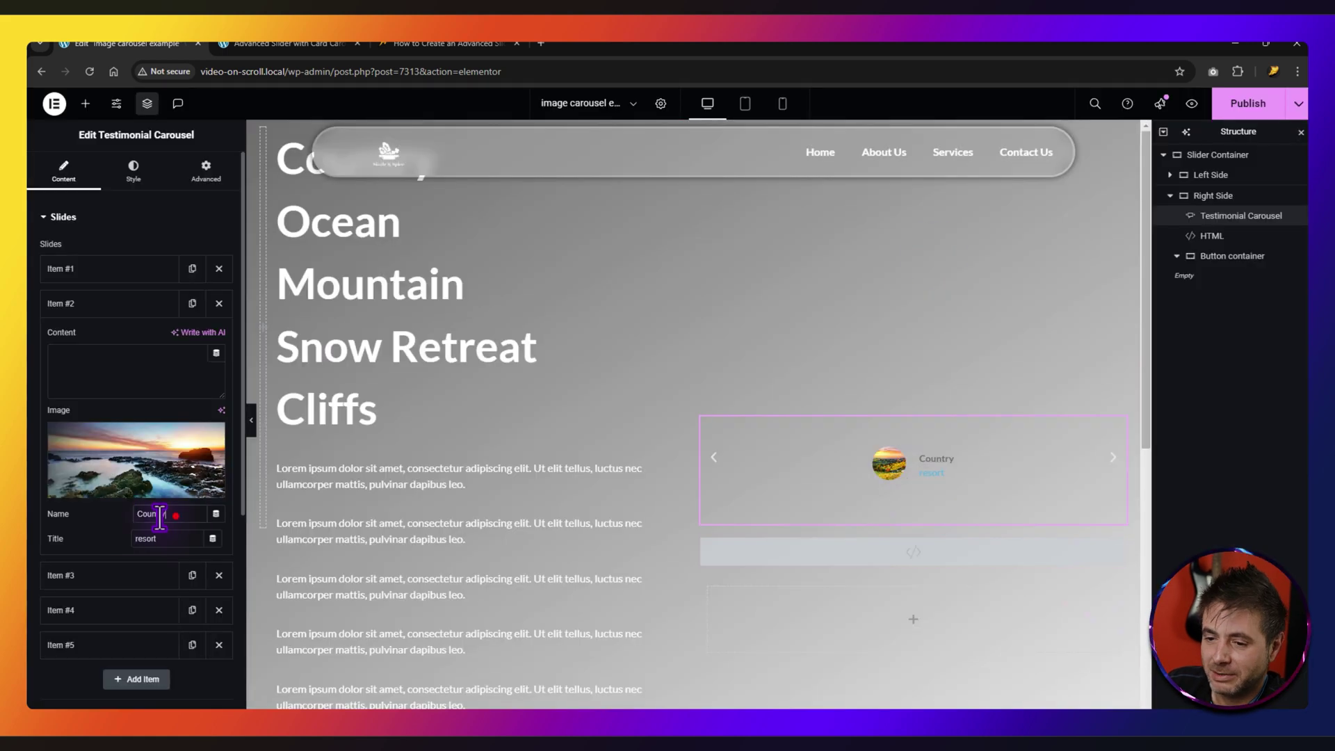
pyautogui.moveTo(175, 515); pyautogui.dragTo(87, 516)
pyautogui.write('Ocean')
pyautogui.moveTo(174, 540); pyautogui.dragTo(119, 540)
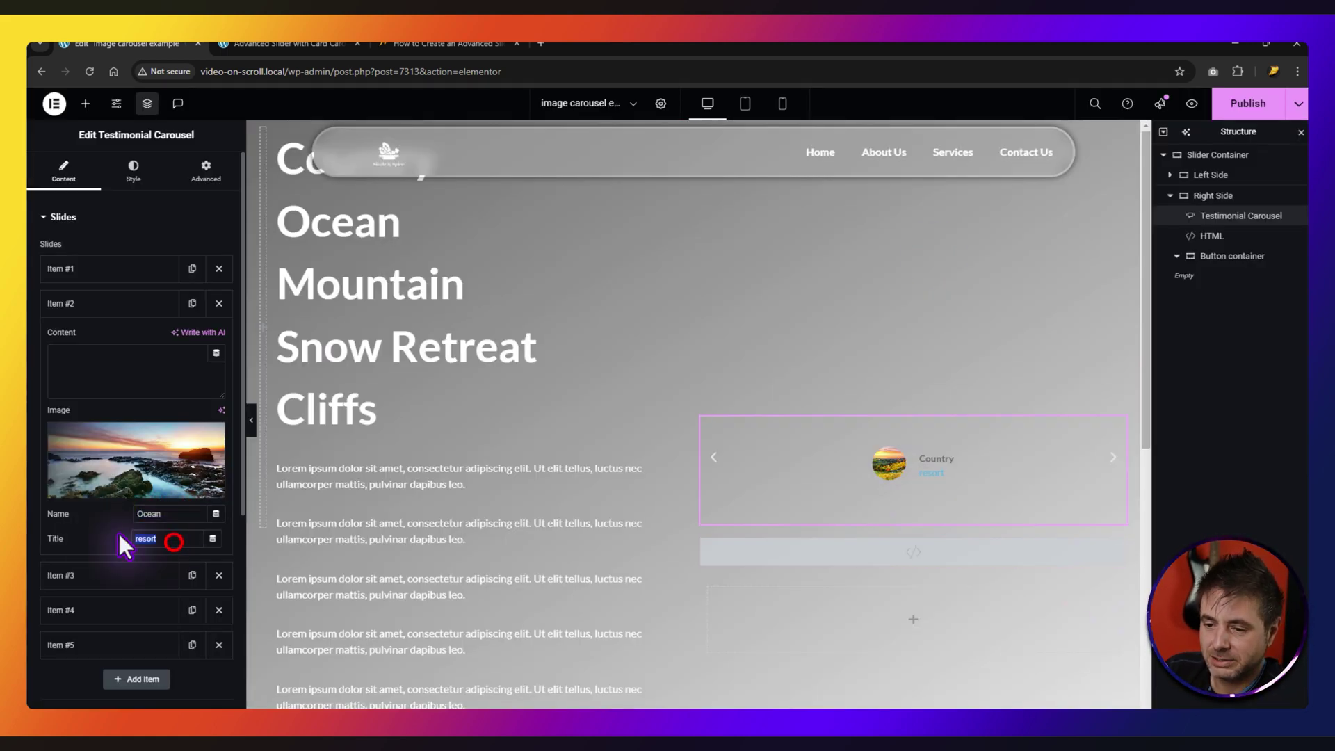
# - Give the third slide the snowy mountain peak image, the name Mountain and the title Holiday
pyautogui.click(89, 581)
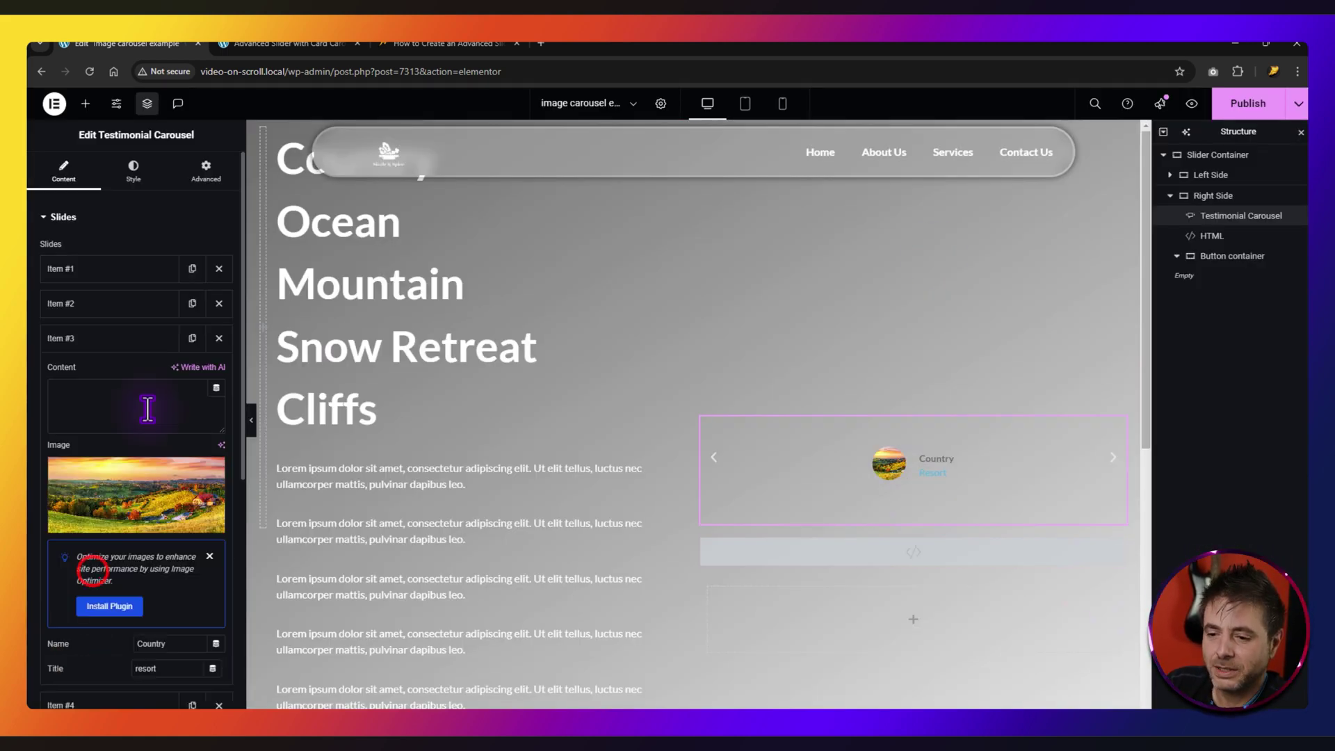
pyautogui.click(144, 477)
pyautogui.click(618, 356)
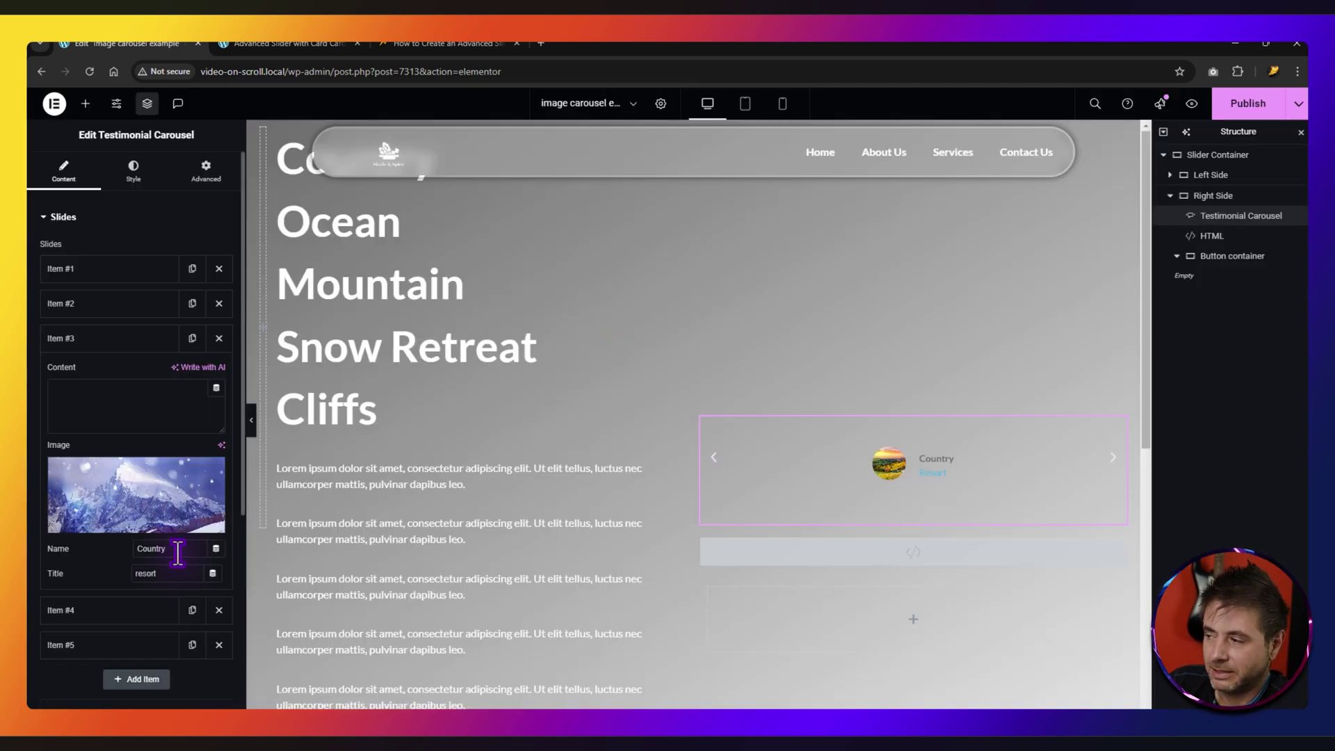
pyautogui.moveTo(179, 548); pyautogui.dragTo(123, 559)
pyautogui.write('Mountain')
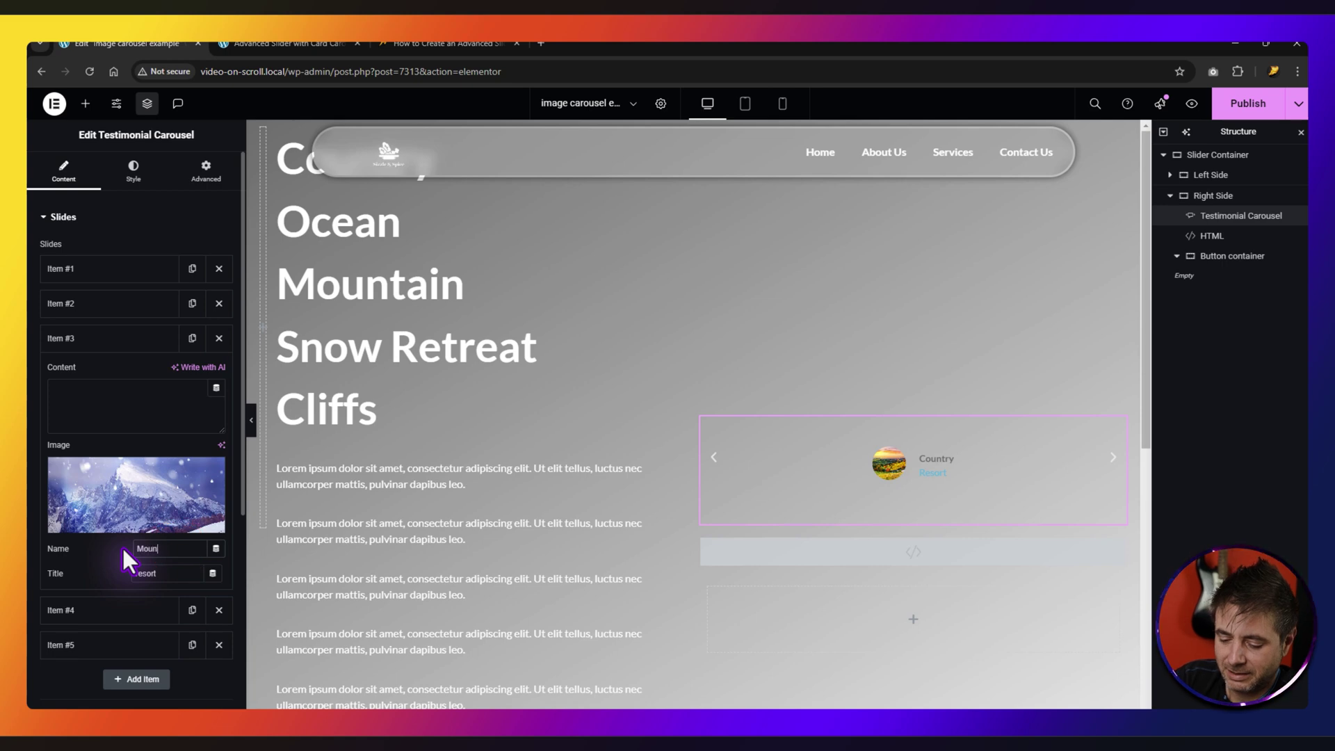
pyautogui.doubleClick(137, 569)
pyautogui.write('Holiday')
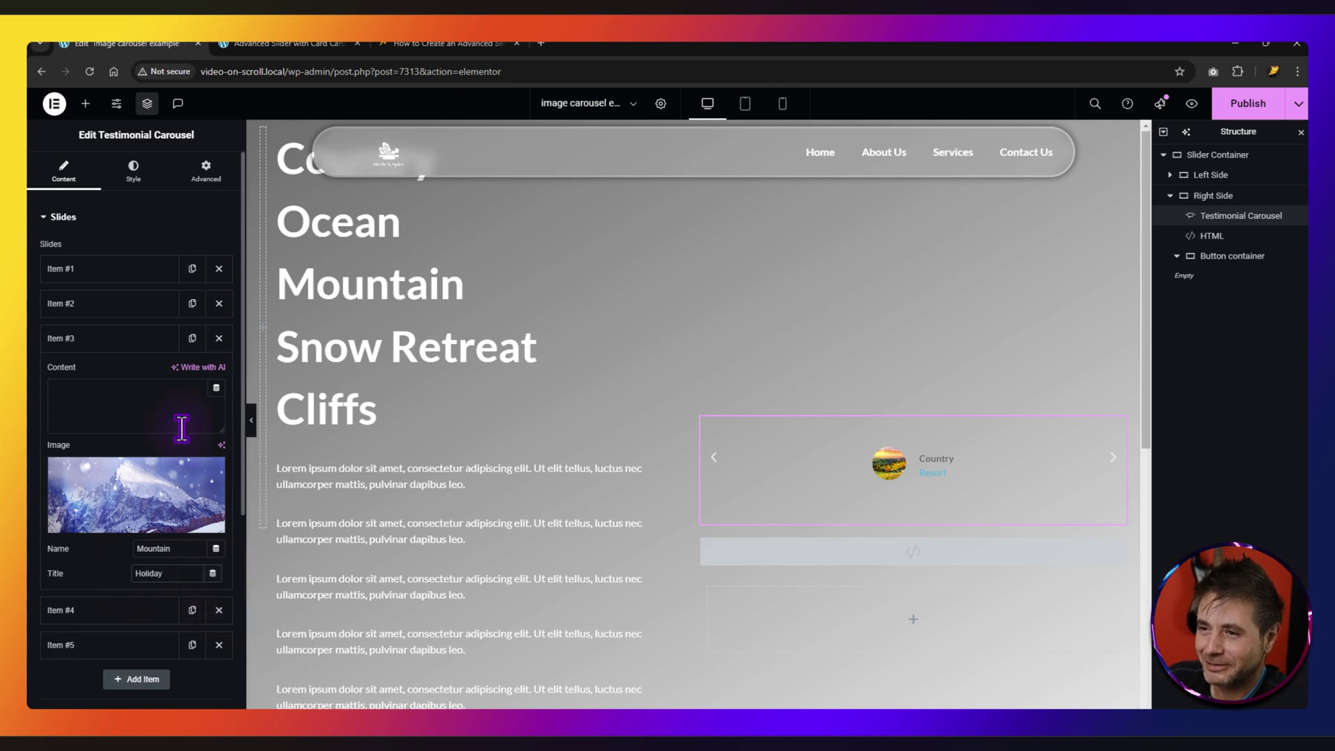
# - Give the fourth slide the snow-covered cabin image, the name Snow Retreat and the title Scenic Views
pyautogui.click(104, 338)
pyautogui.click(102, 374)
pyautogui.click(121, 515)
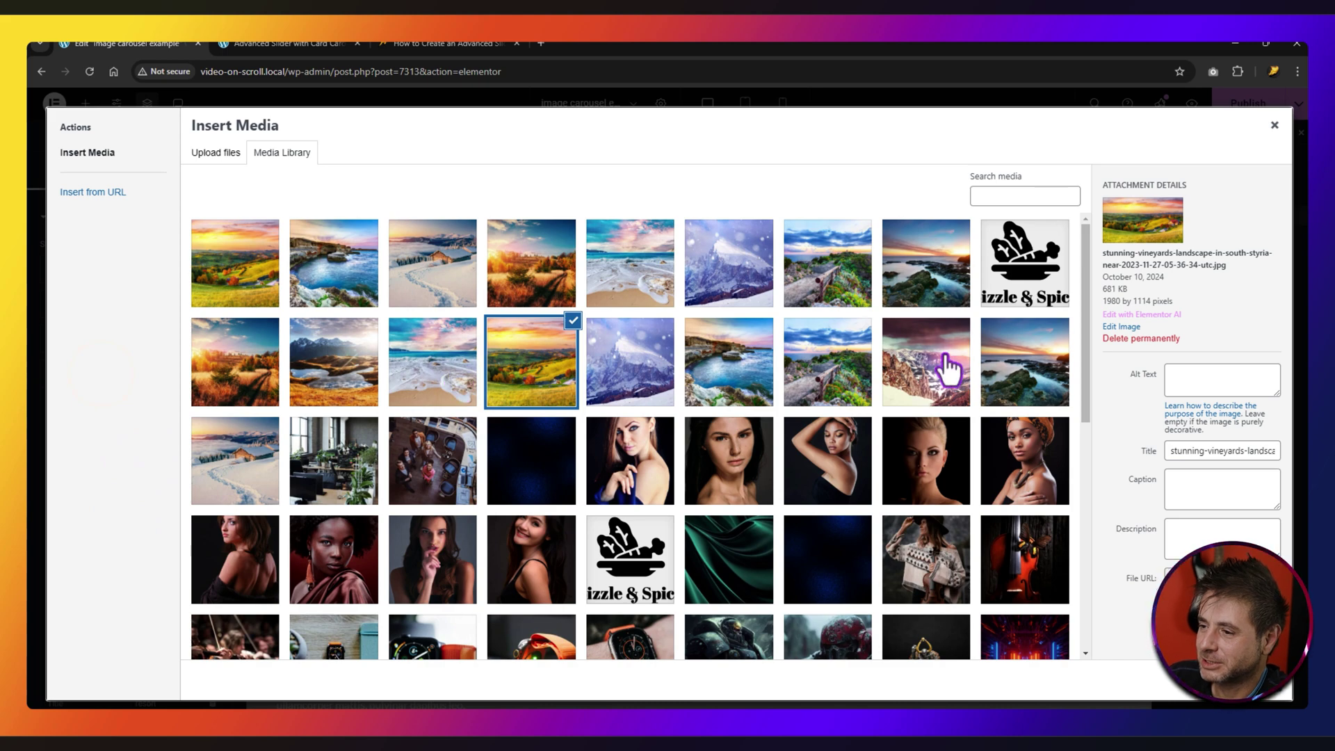
pyautogui.click(433, 263)
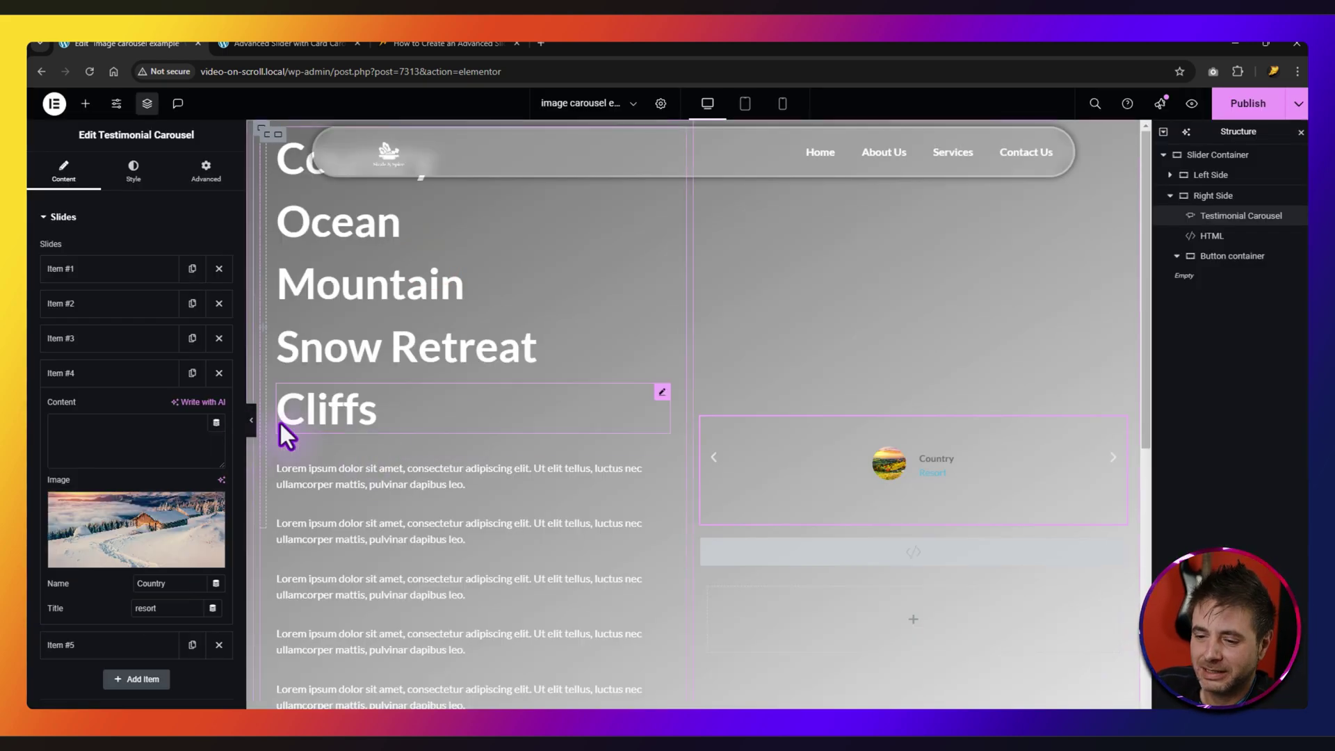
pyautogui.doubleClick(170, 583)
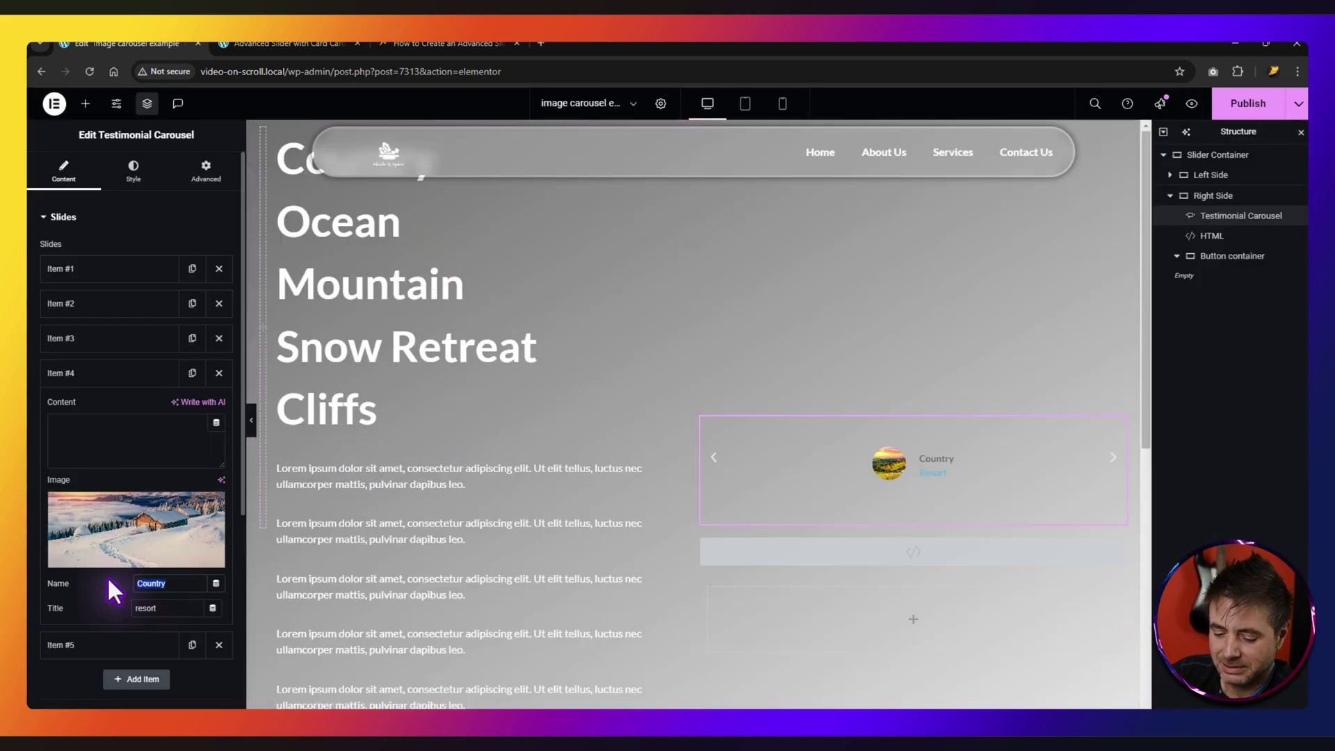
pyautogui.write('Snow Retreat')
pyautogui.doubleClick(161, 607)
pyautogui.write('S')
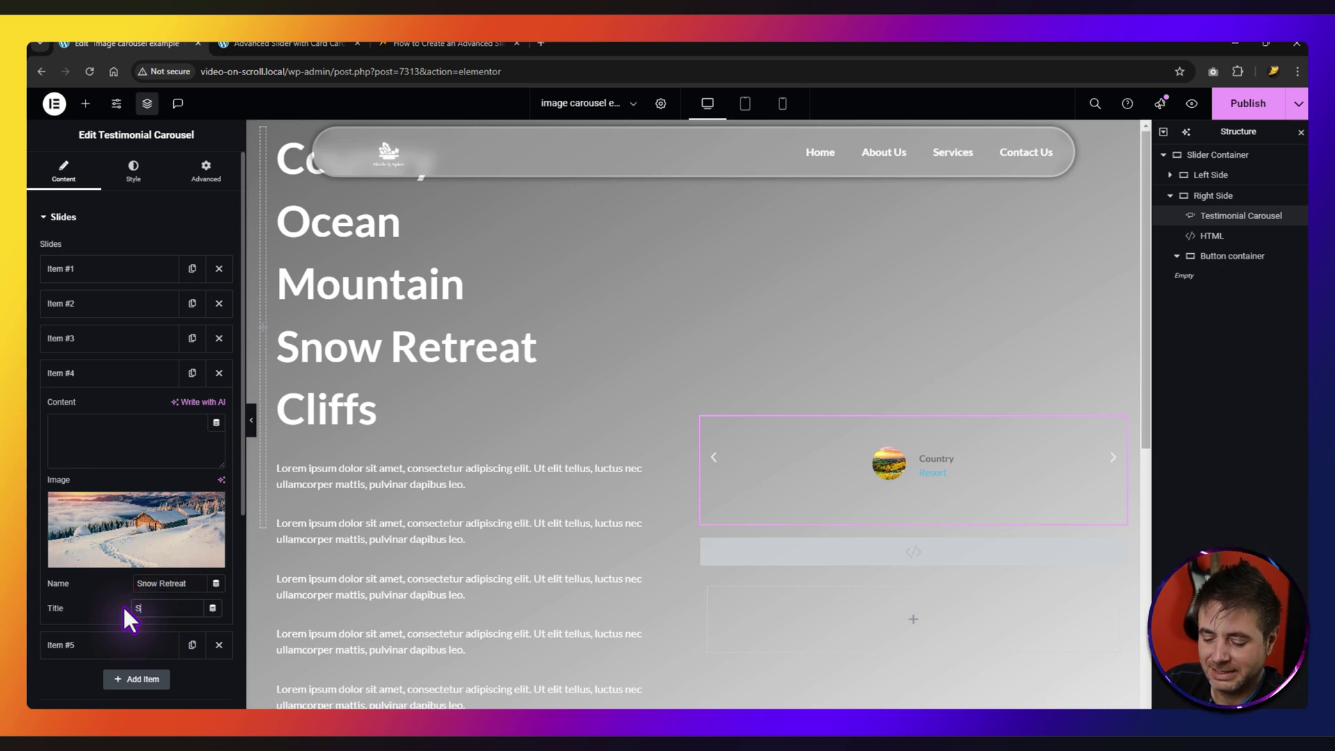
pyautogui.write('cenic Views')
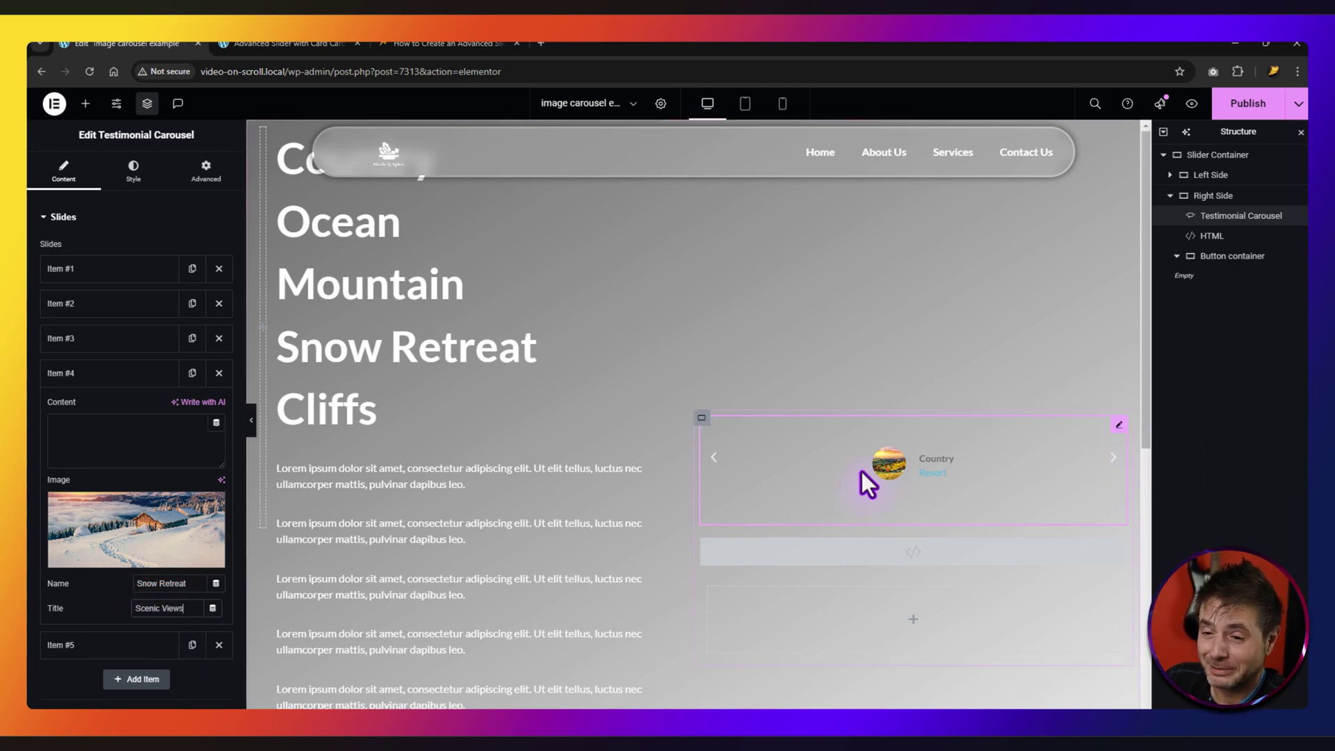
# - Give the fifth slide the rocky cove image, the name Cliffs and the title Untouched Beauty
pyautogui.click(123, 636)
pyautogui.click(143, 557)
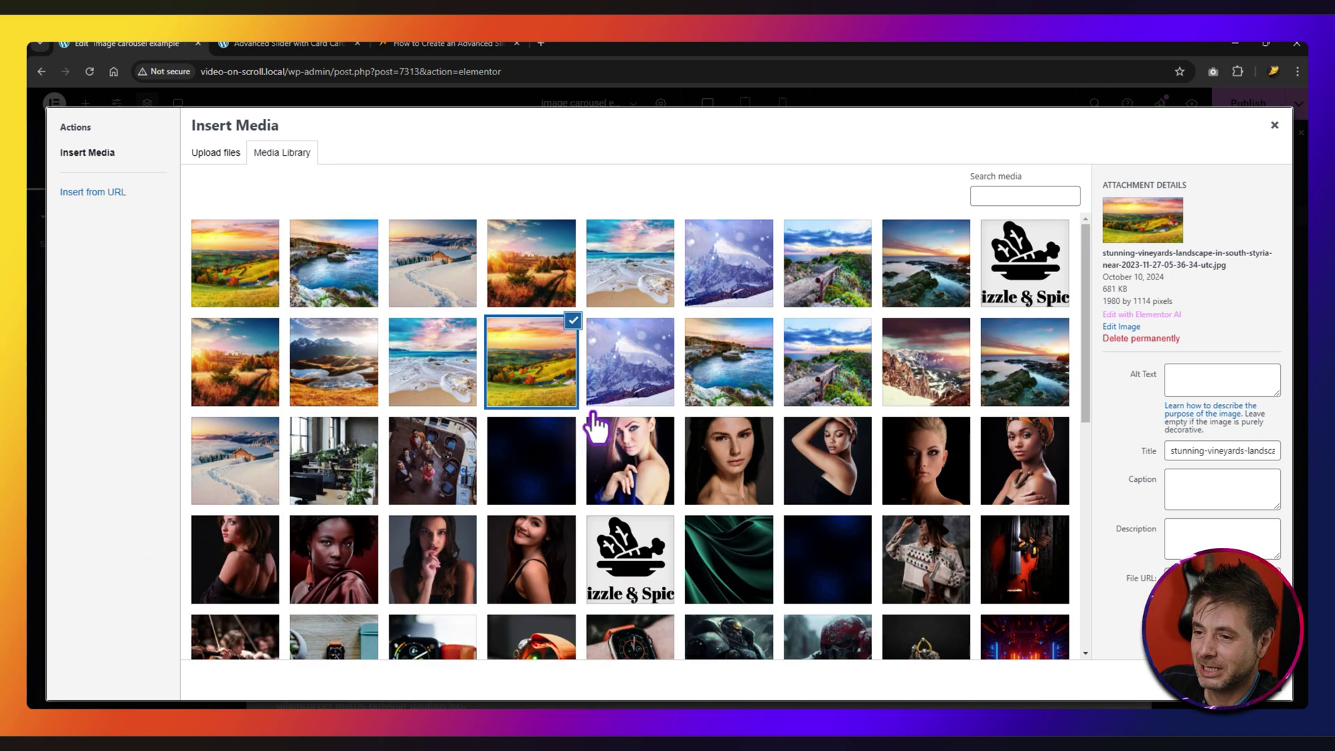
pyautogui.click(327, 263)
pyautogui.doubleClick(327, 263)
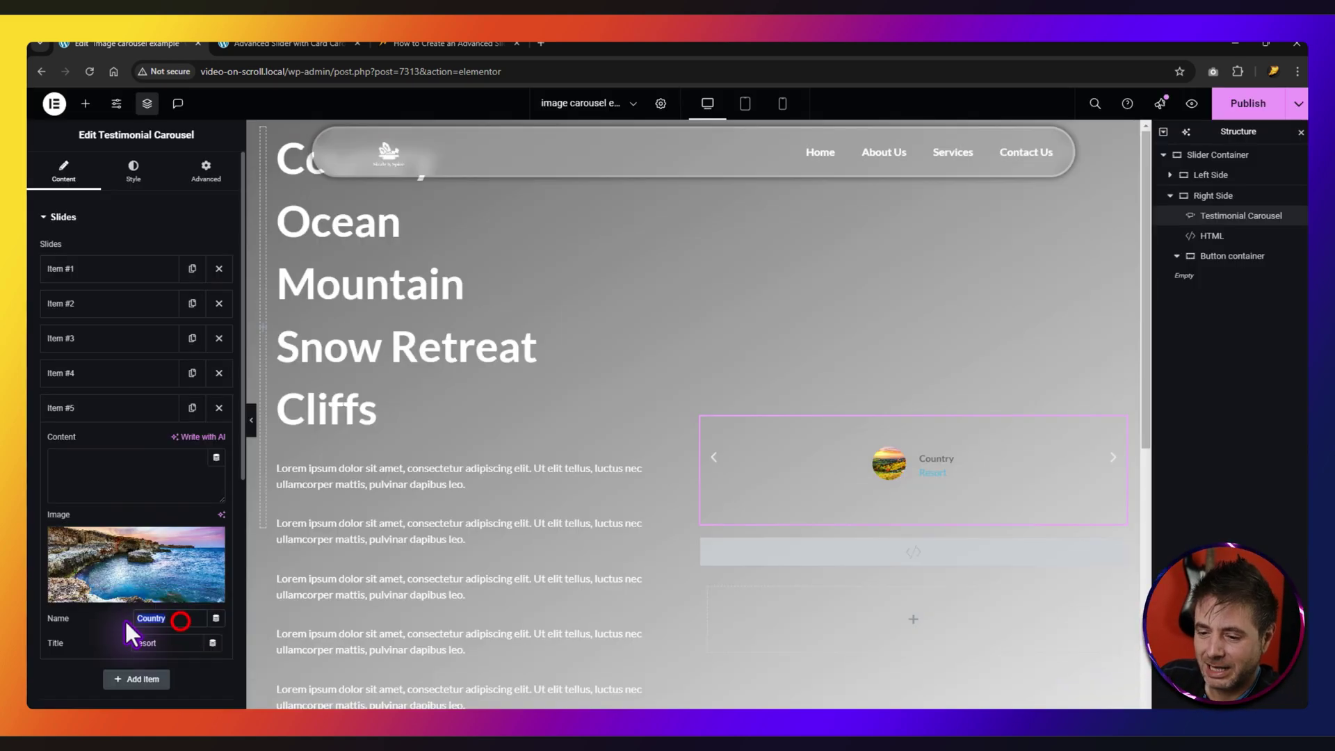
pyautogui.write('Cliffs')
pyautogui.doubleClick(153, 643)
pyautogui.write('reso')
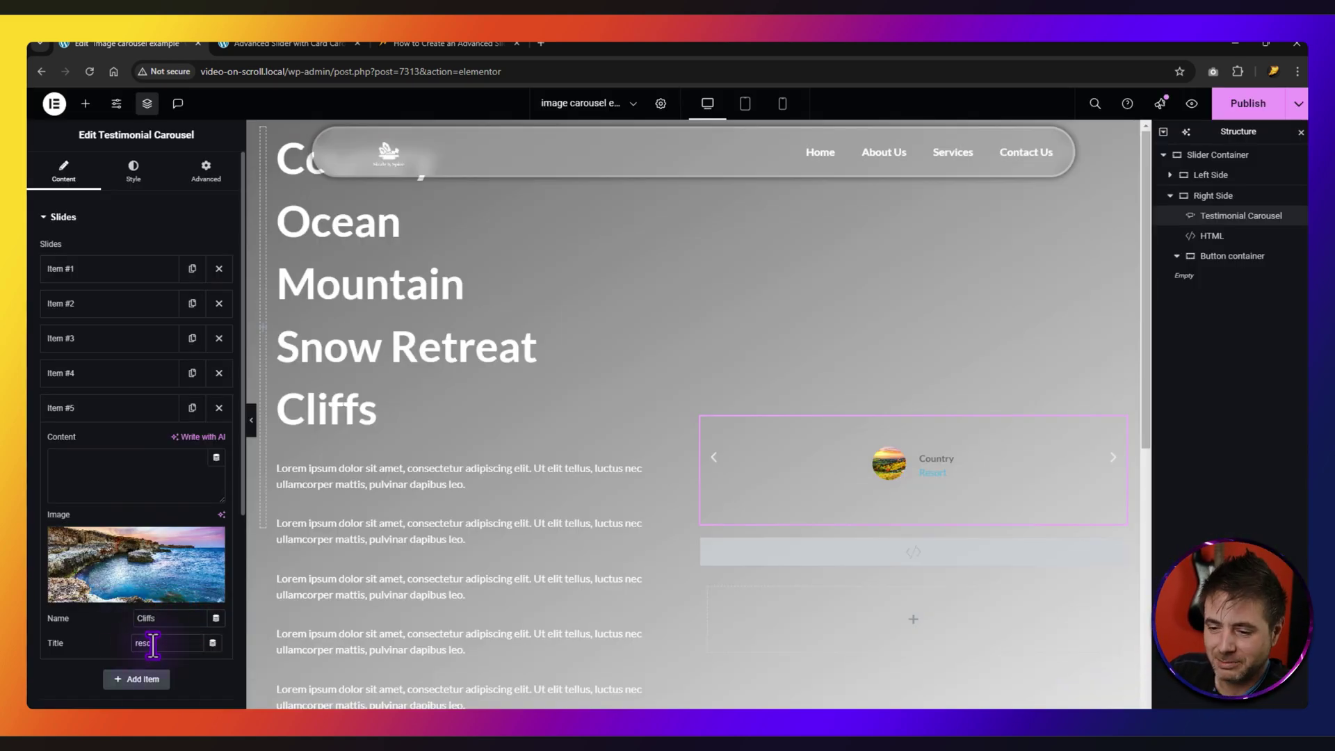
pyautogui.doubleClick(152, 644)
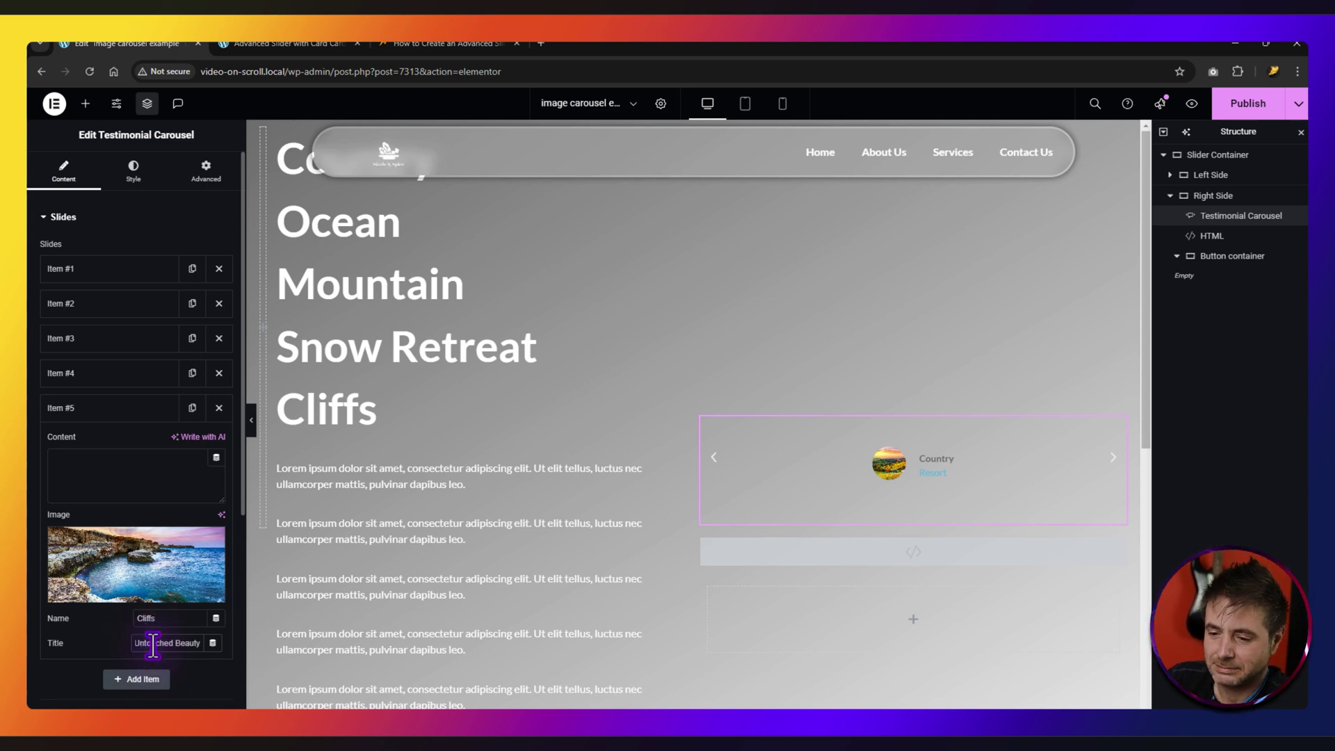
pyautogui.click(102, 409)
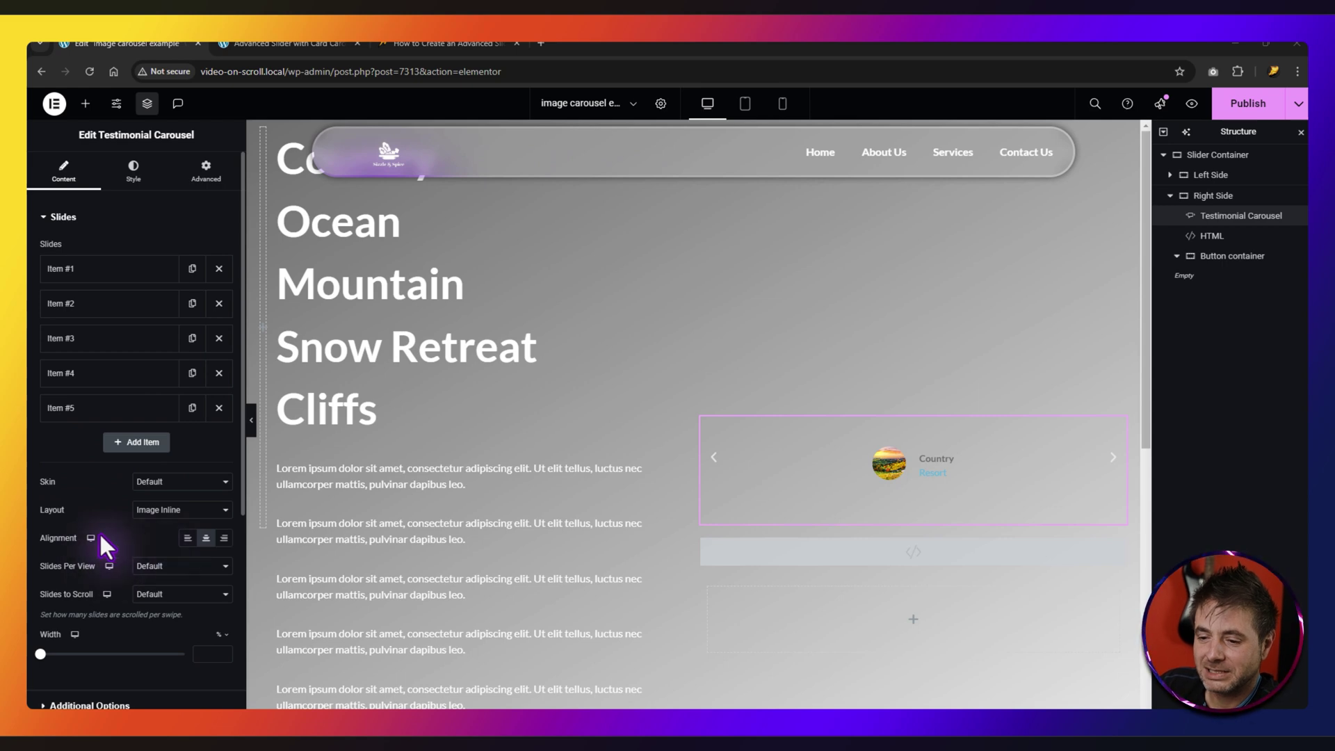
# - Show 5 slides per view in the carousel and switch its width unit to px
pyautogui.click(199, 577)
pyautogui.click(149, 451)
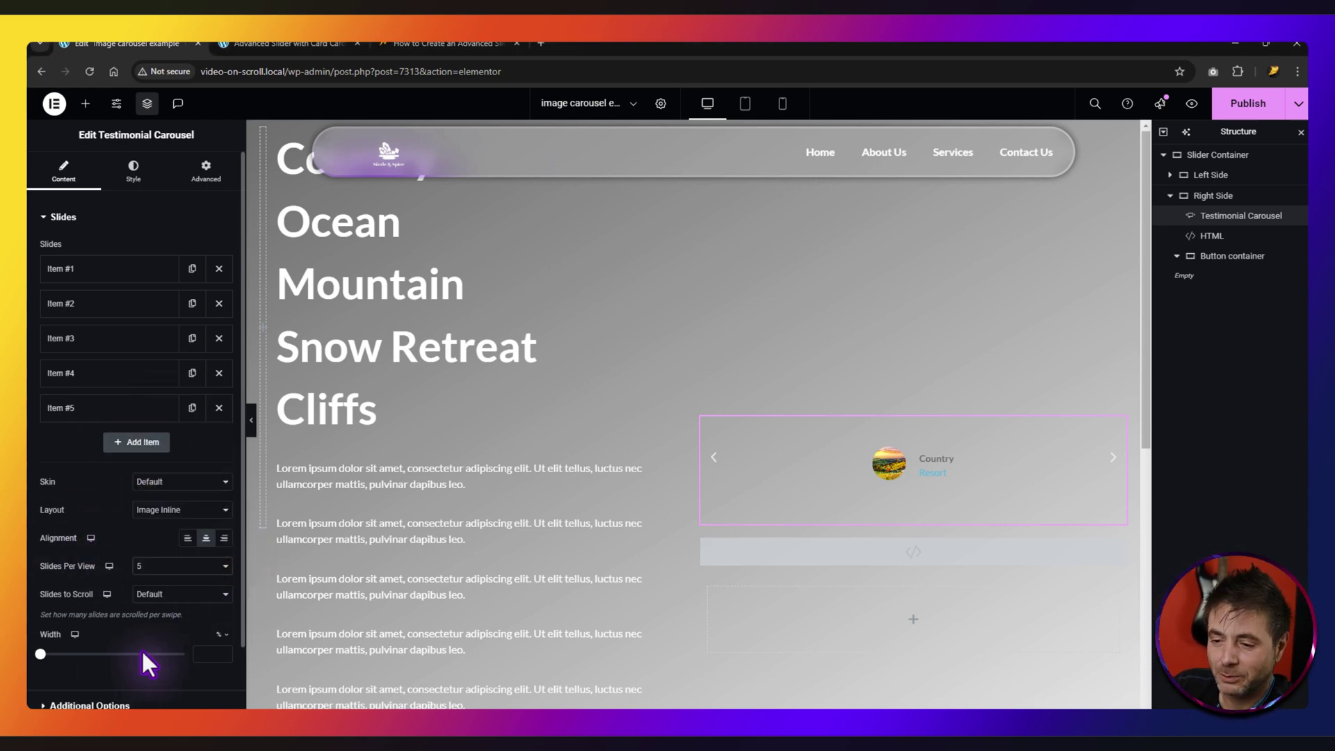
pyautogui.click(218, 652)
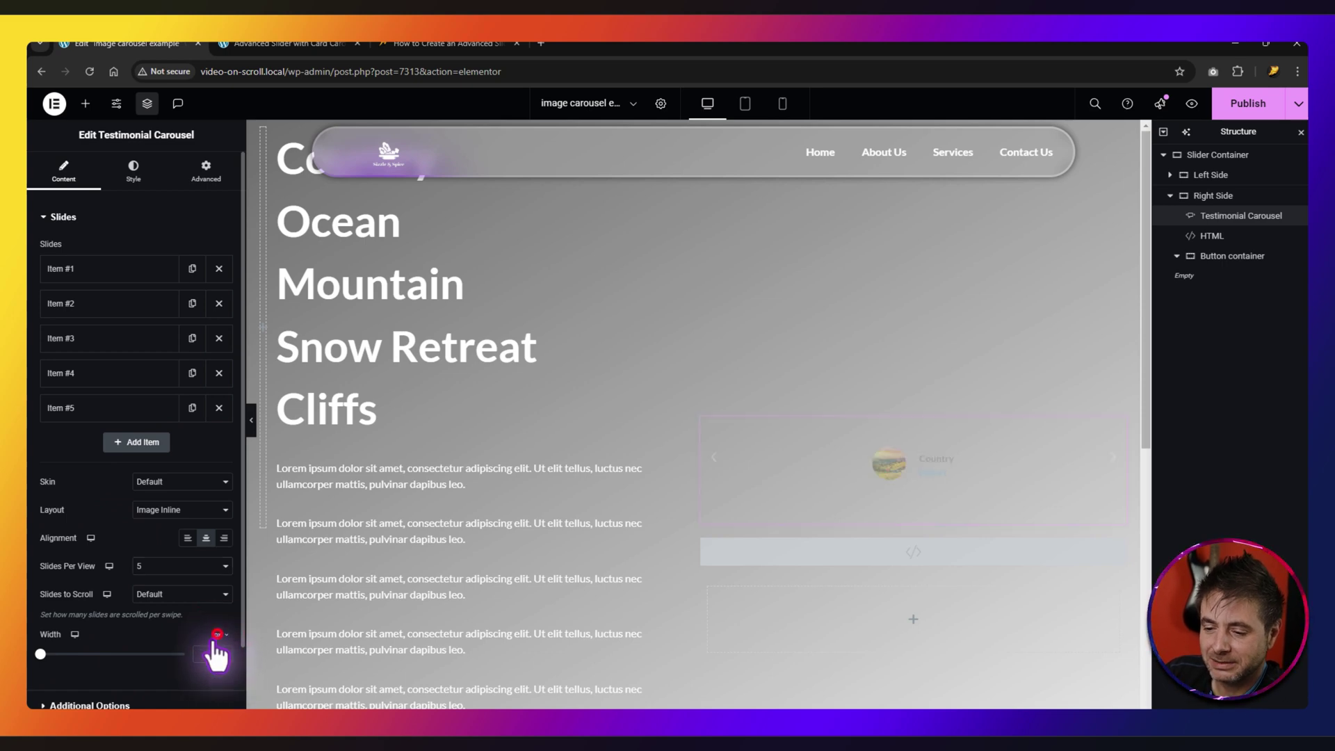
pyautogui.click(202, 659)
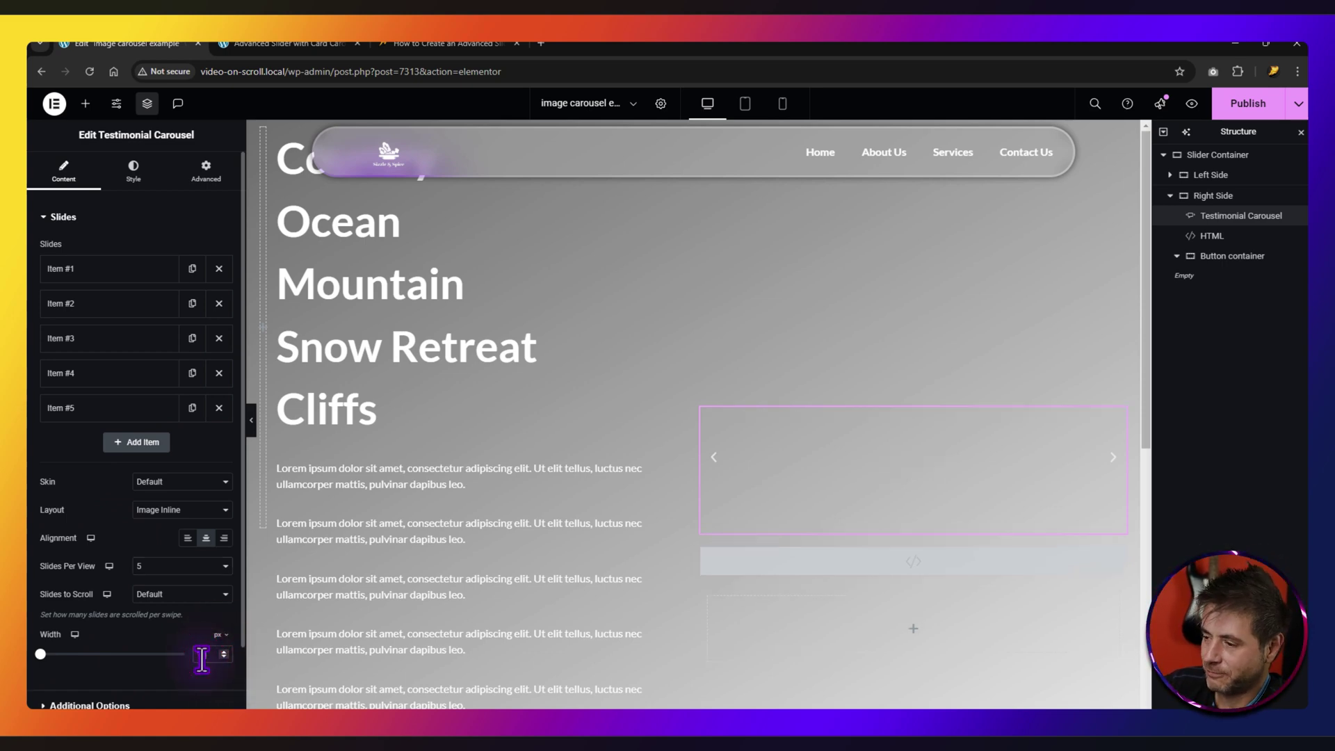
# - Turn off the carousel's autoplay and enable lazyload
pyautogui.click(89, 704)
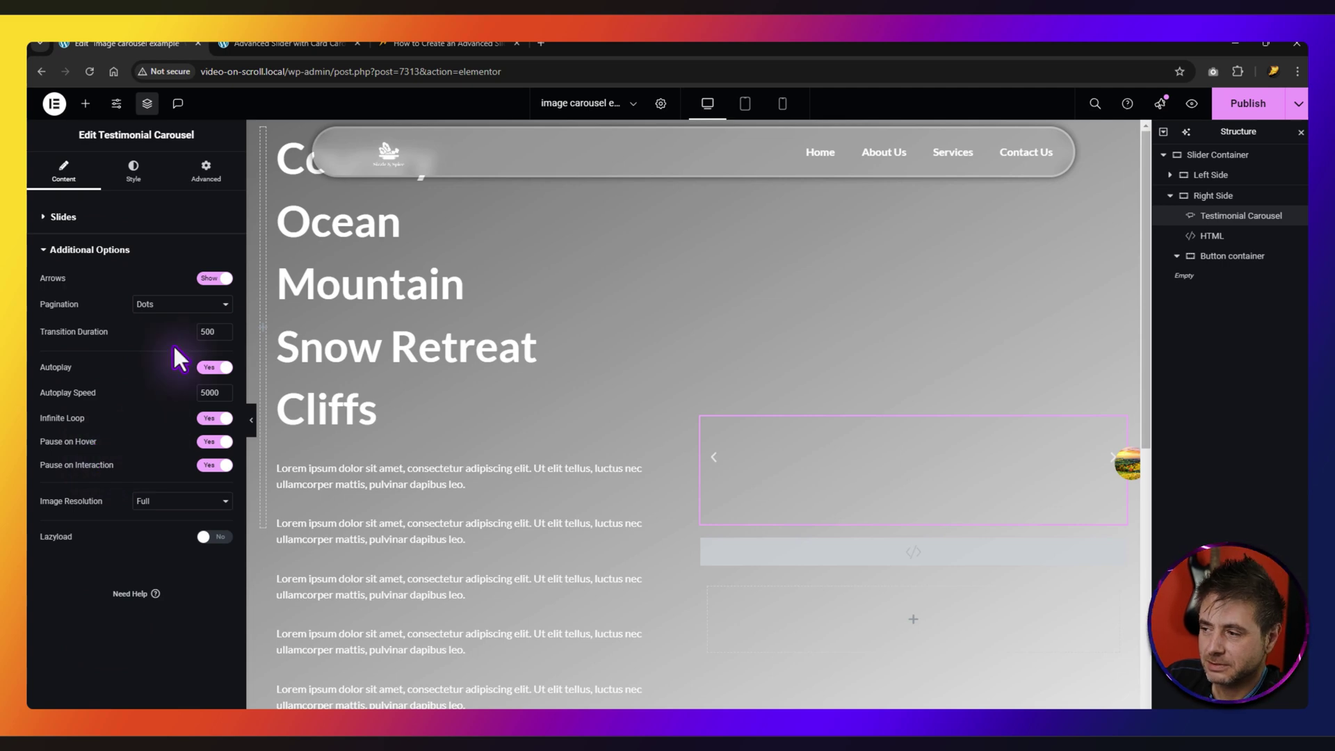
pyautogui.click(212, 368)
pyautogui.click(209, 462)
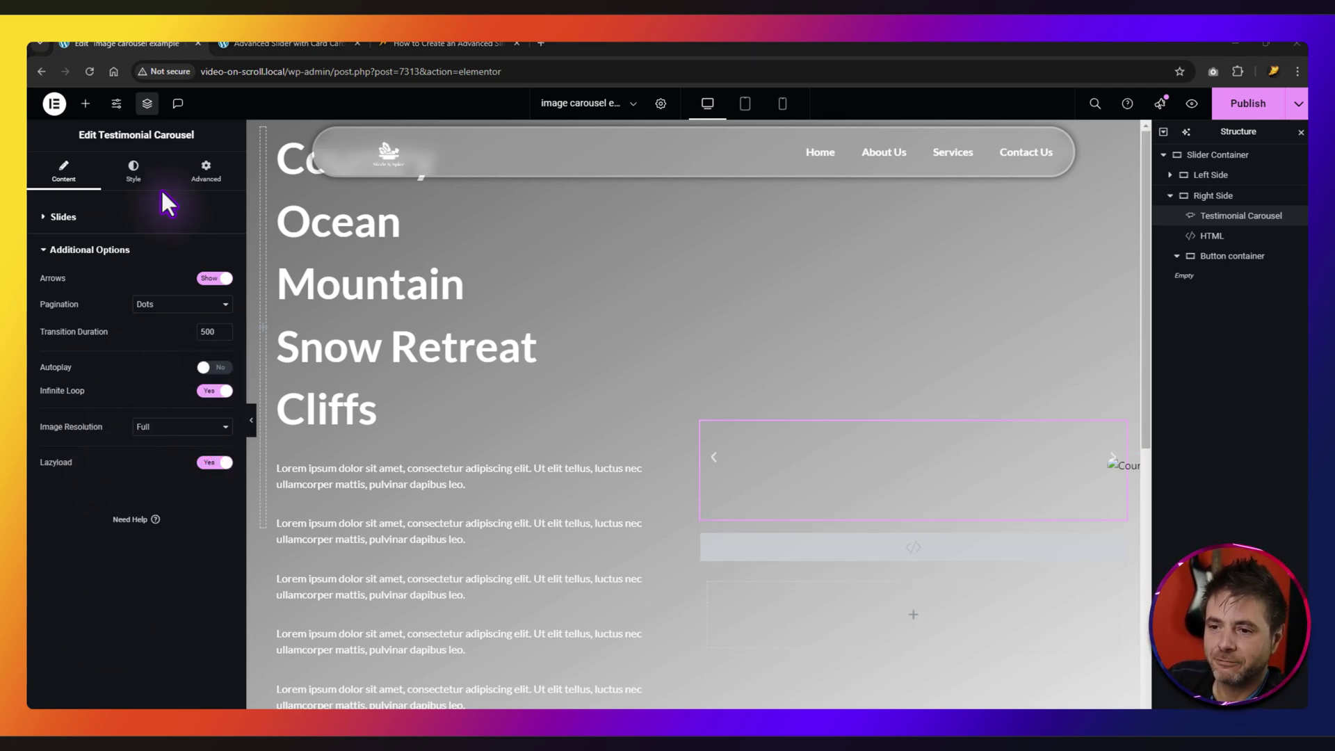
# - Set the space between slides to 30 and unlink the slide padding, giving the top and right sides 20 px
pyautogui.click(133, 171)
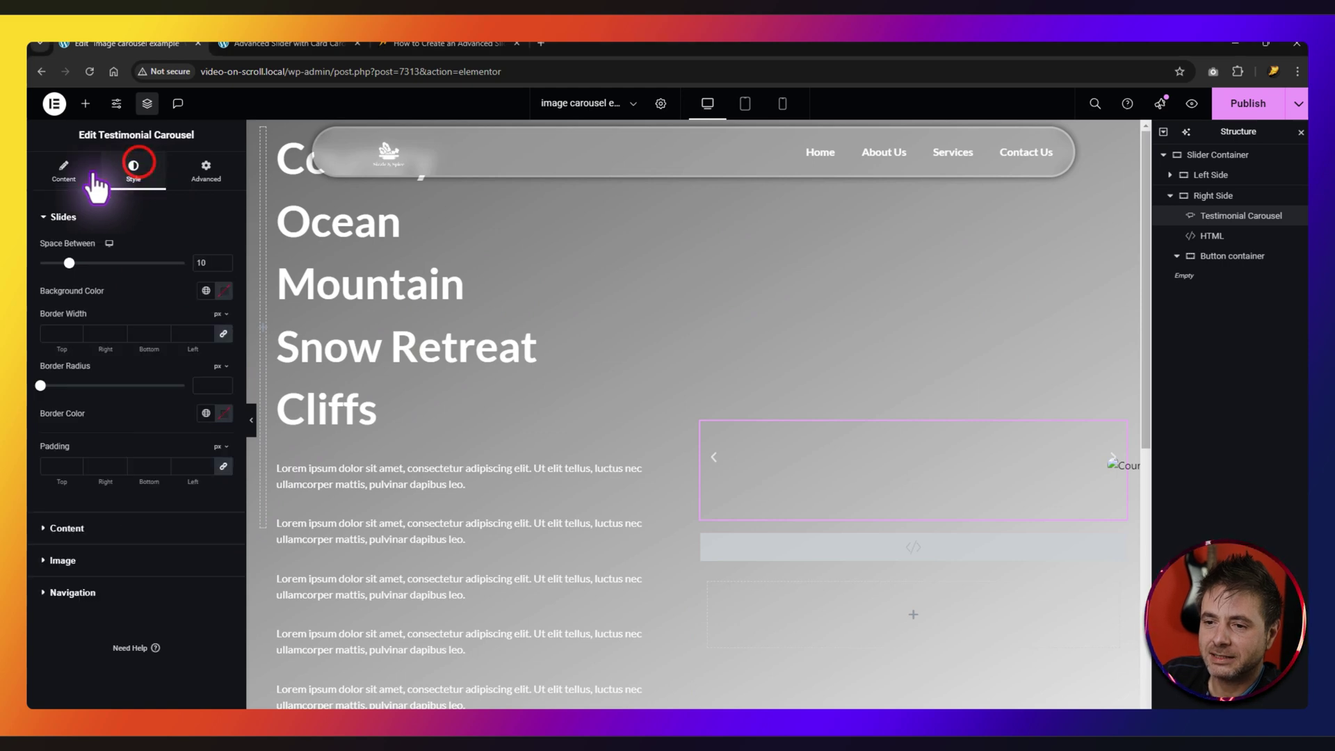
pyautogui.doubleClick(209, 263)
pyautogui.write('0')
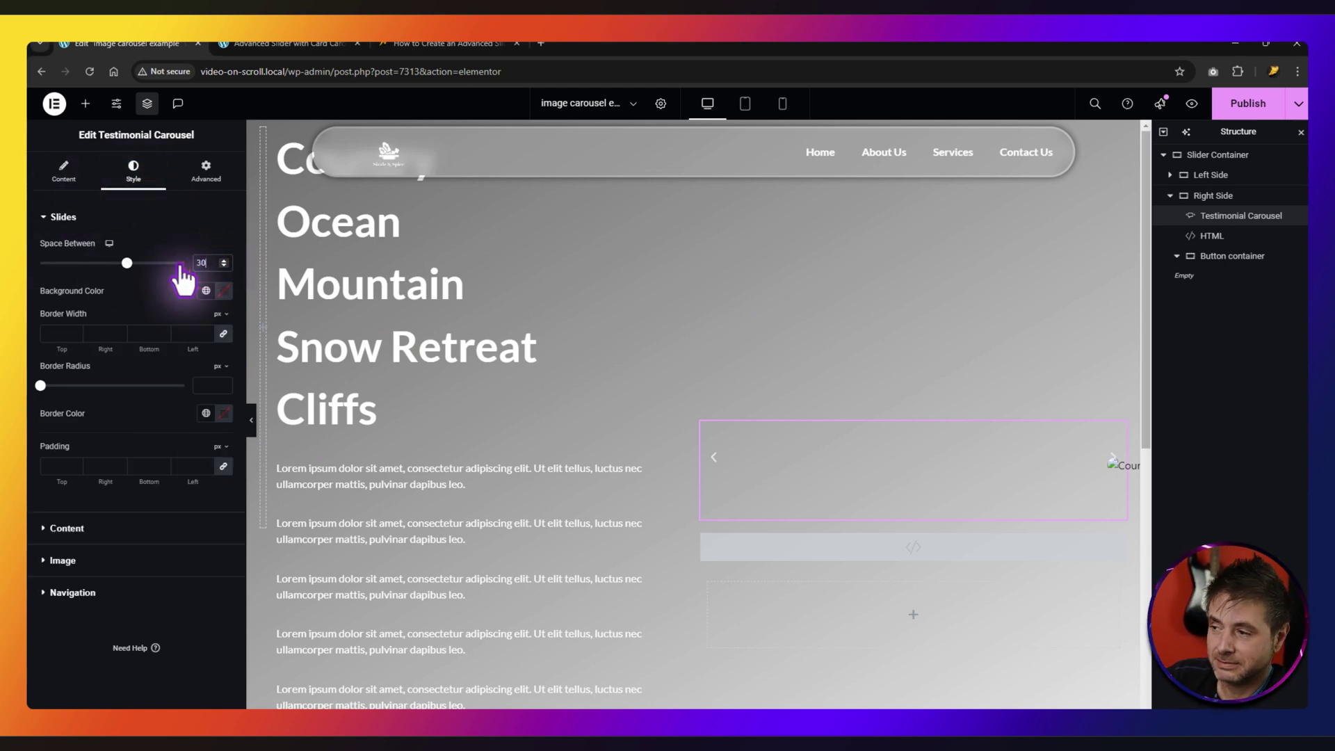
pyautogui.click(223, 465)
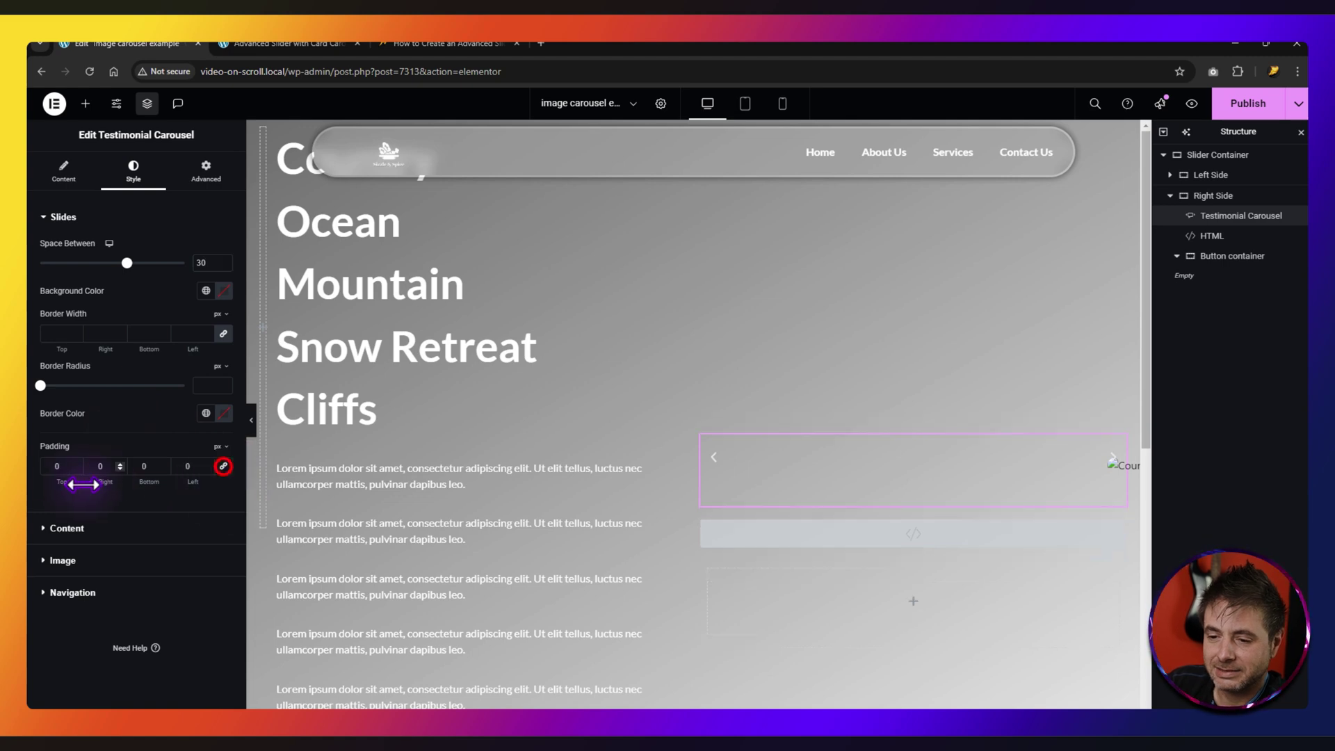
pyautogui.write('20')
pyautogui.doubleClick(98, 465)
pyautogui.write('20')
pyautogui.doubleClick(141, 466)
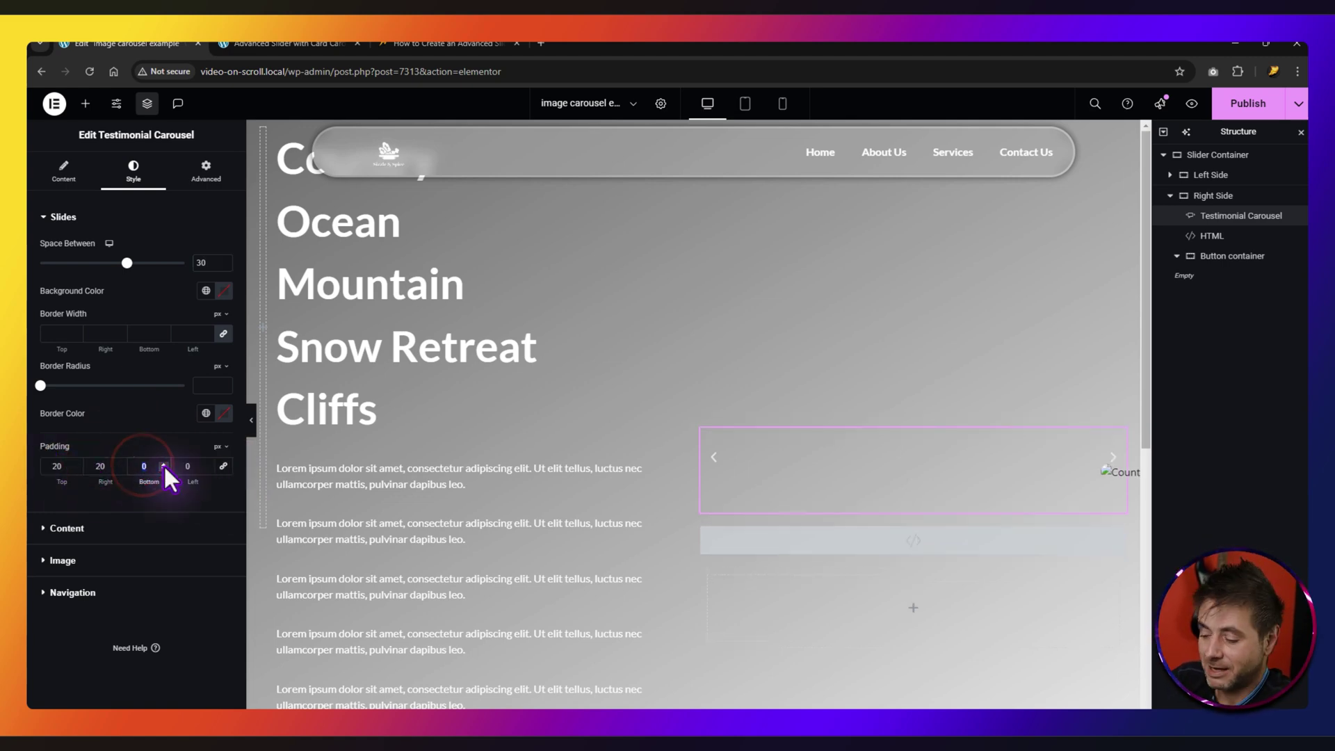
# - Style the slides' content text in white at 20 px and switch its line height unit to em
pyautogui.click(60, 528)
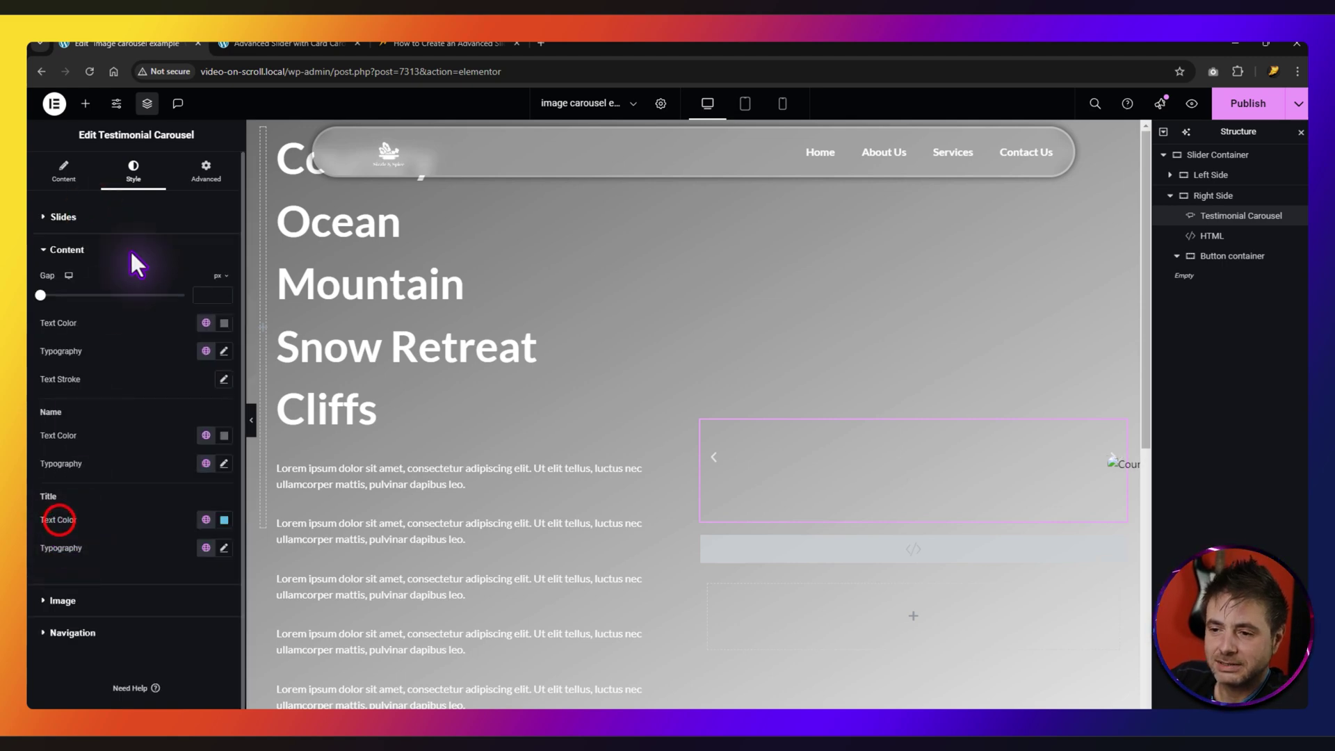
pyautogui.click(224, 323)
pyautogui.click(224, 322)
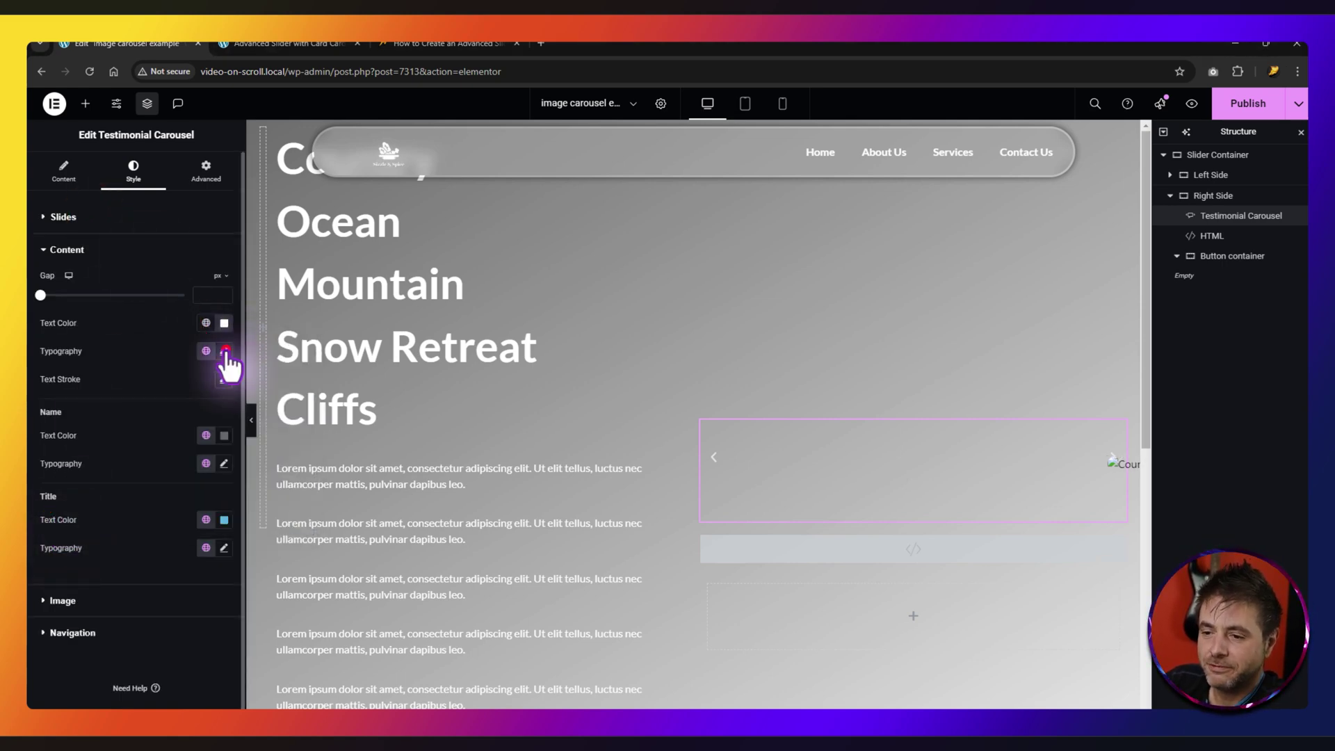
pyautogui.click(224, 351)
pyautogui.click(198, 454)
pyautogui.write('20')
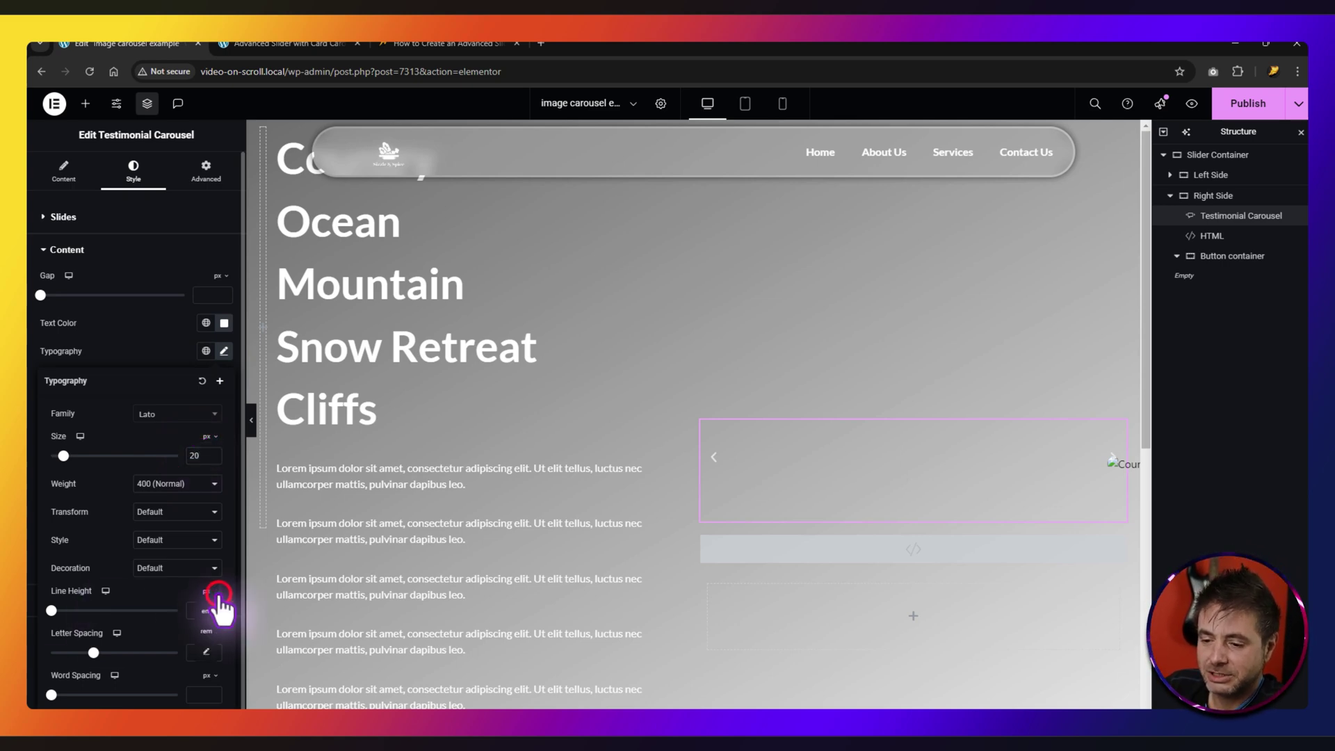
pyautogui.click(220, 610)
pyautogui.click(189, 612)
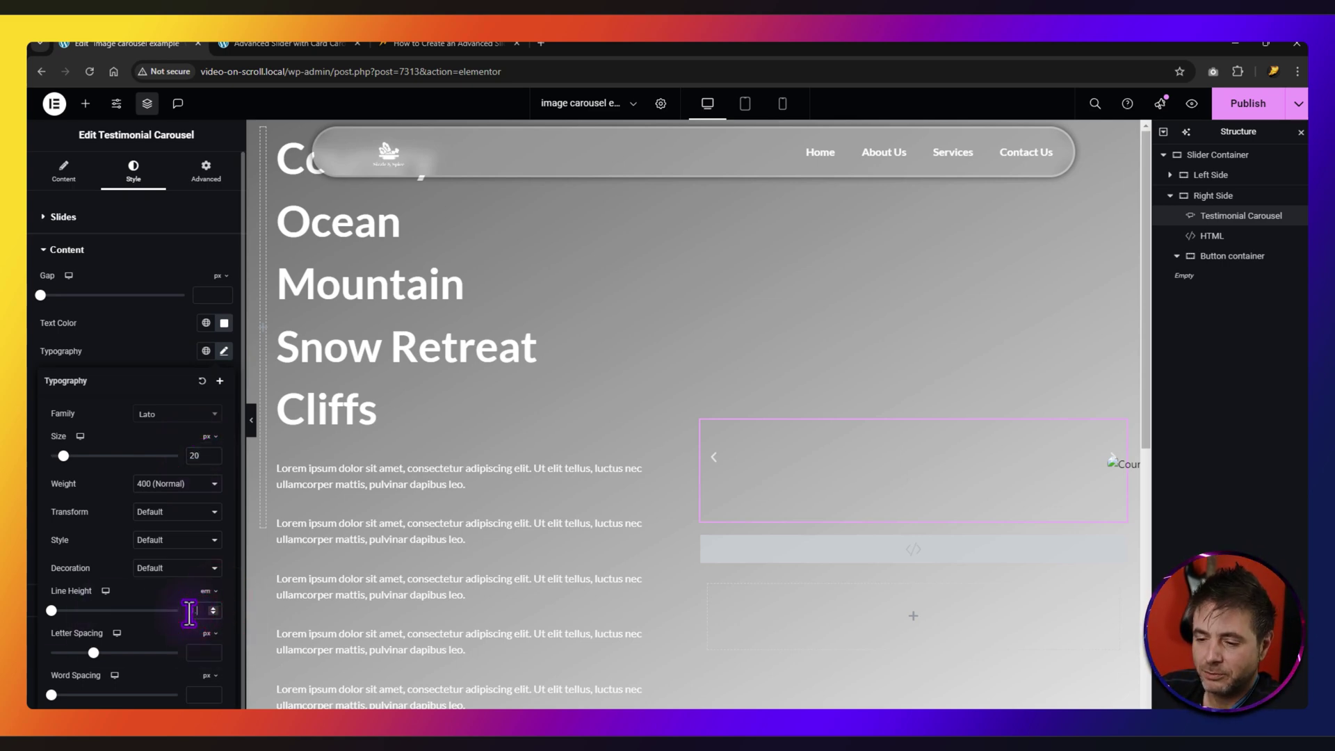
pyautogui.click(133, 321)
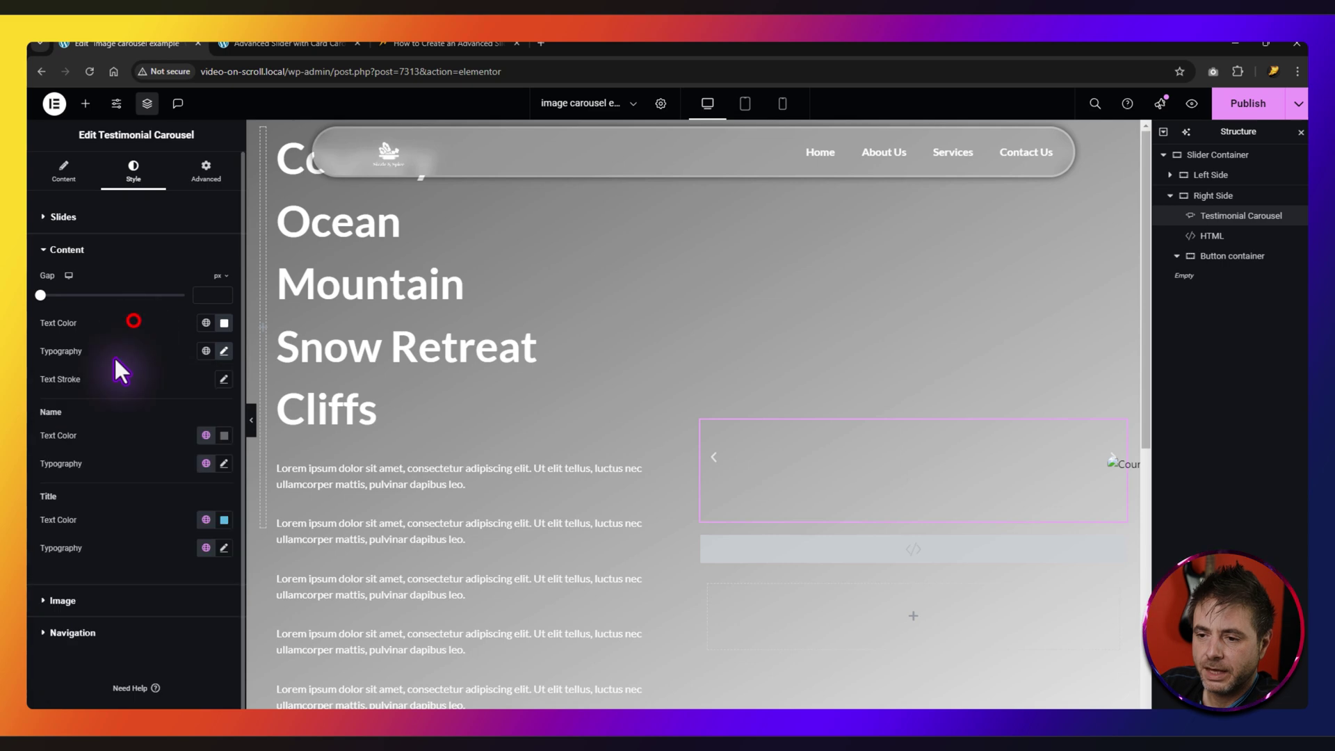
# - Style the slides' name text in white at 20 px and switch its line height unit to em
pyautogui.click(223, 436)
pyautogui.click(104, 397)
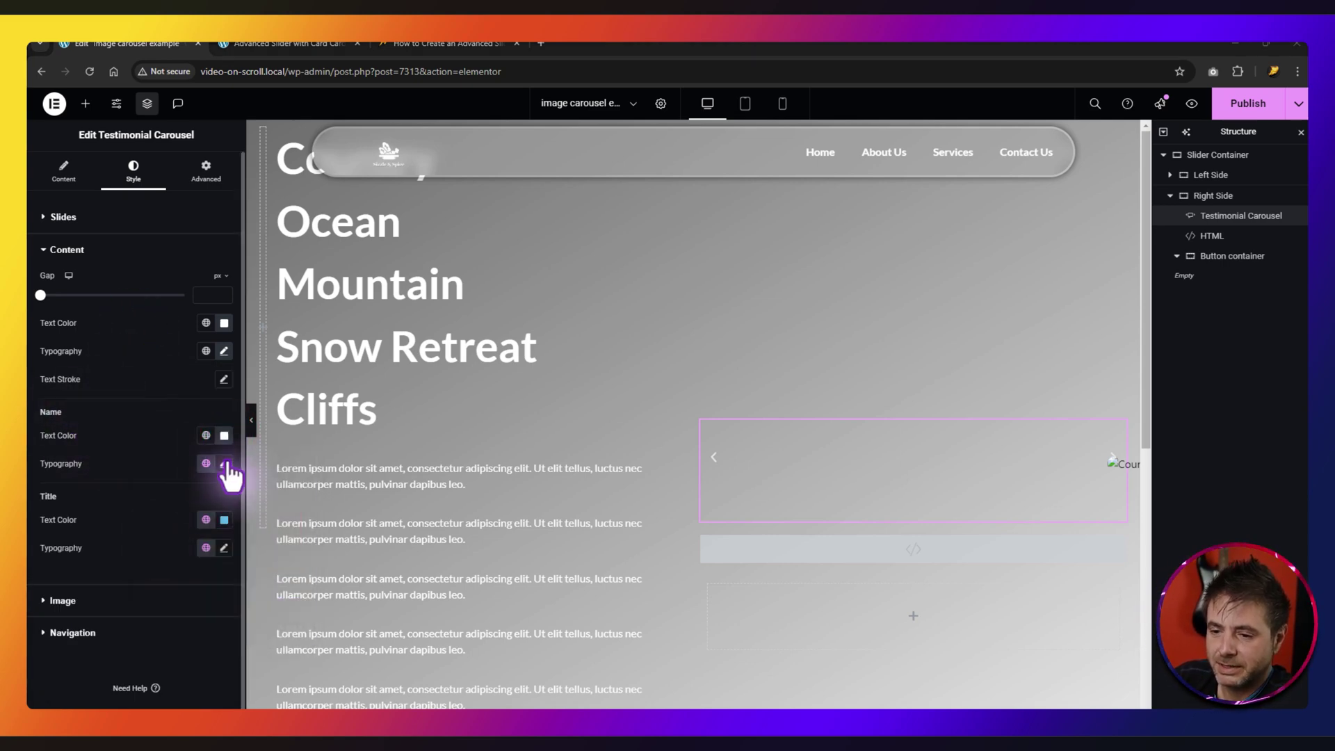
pyautogui.click(224, 463)
pyautogui.write('20')
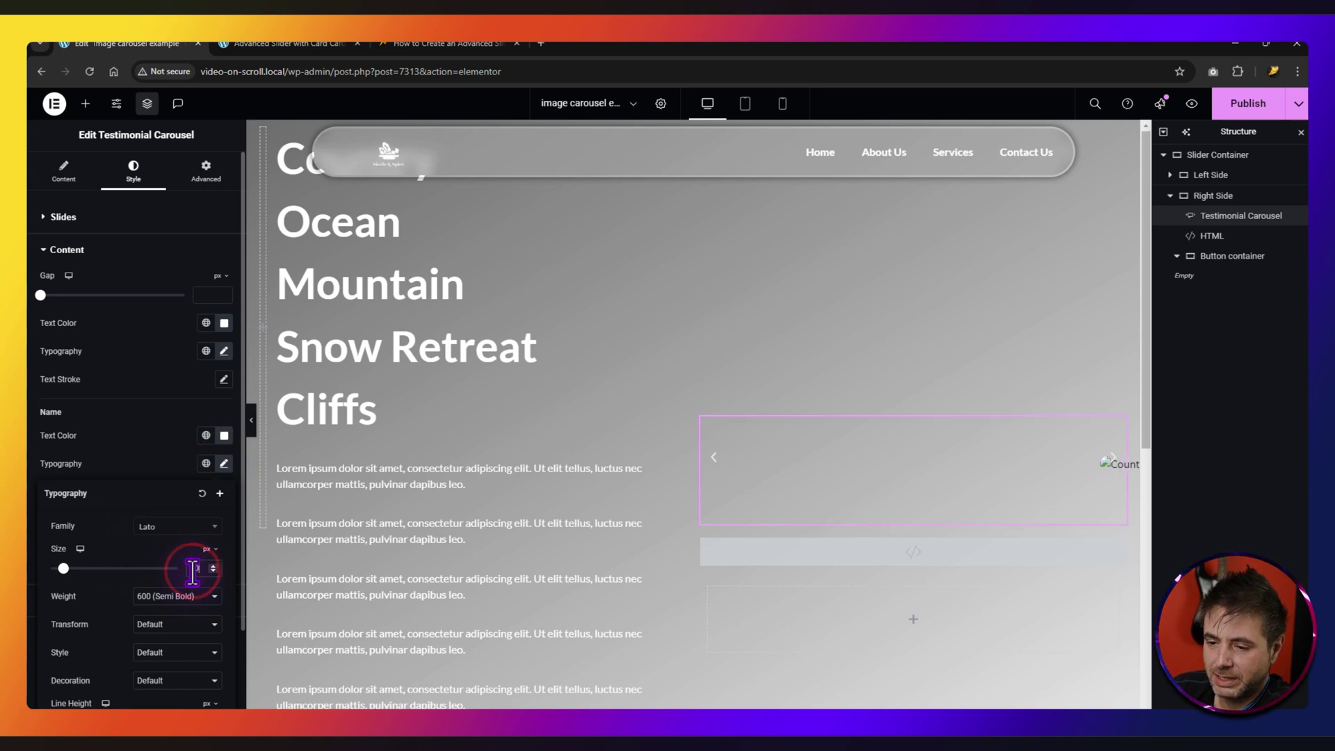
pyautogui.scroll(-2, 205, 605)
pyautogui.click(208, 617)
pyautogui.click(193, 618)
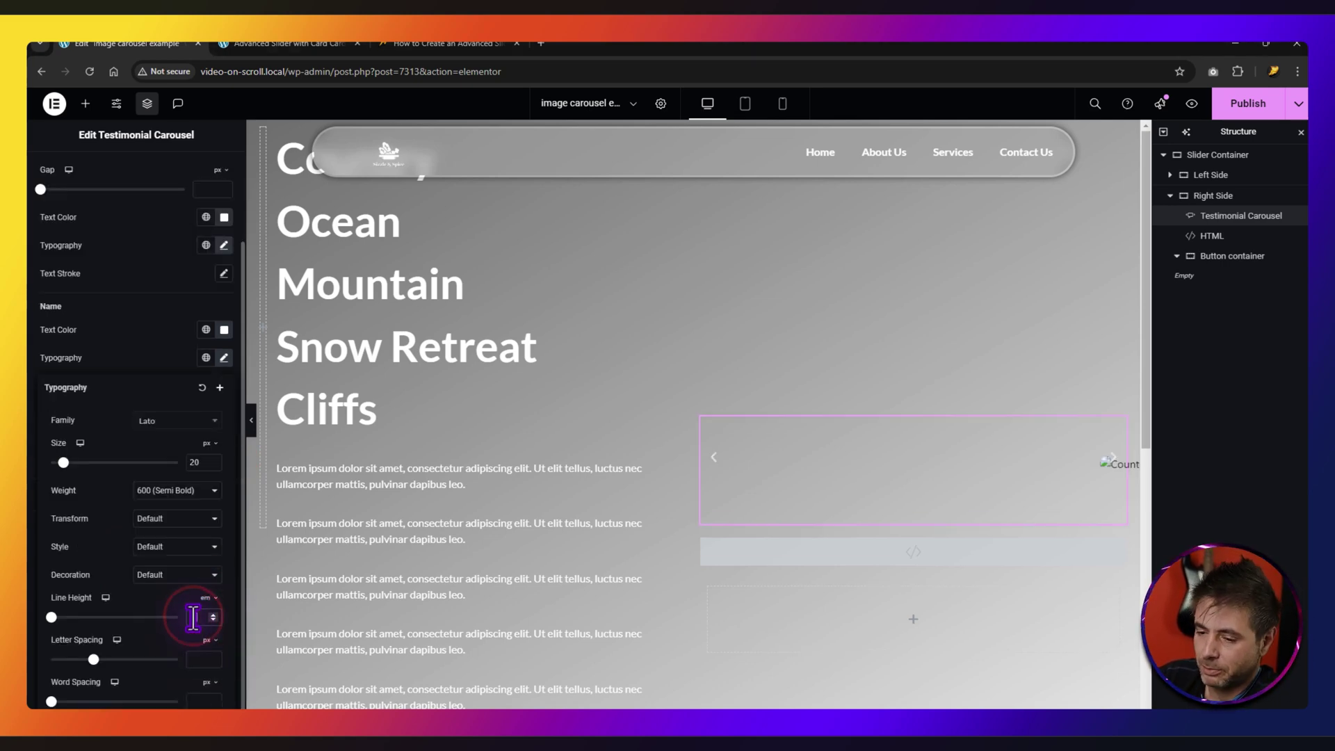
pyautogui.click(136, 327)
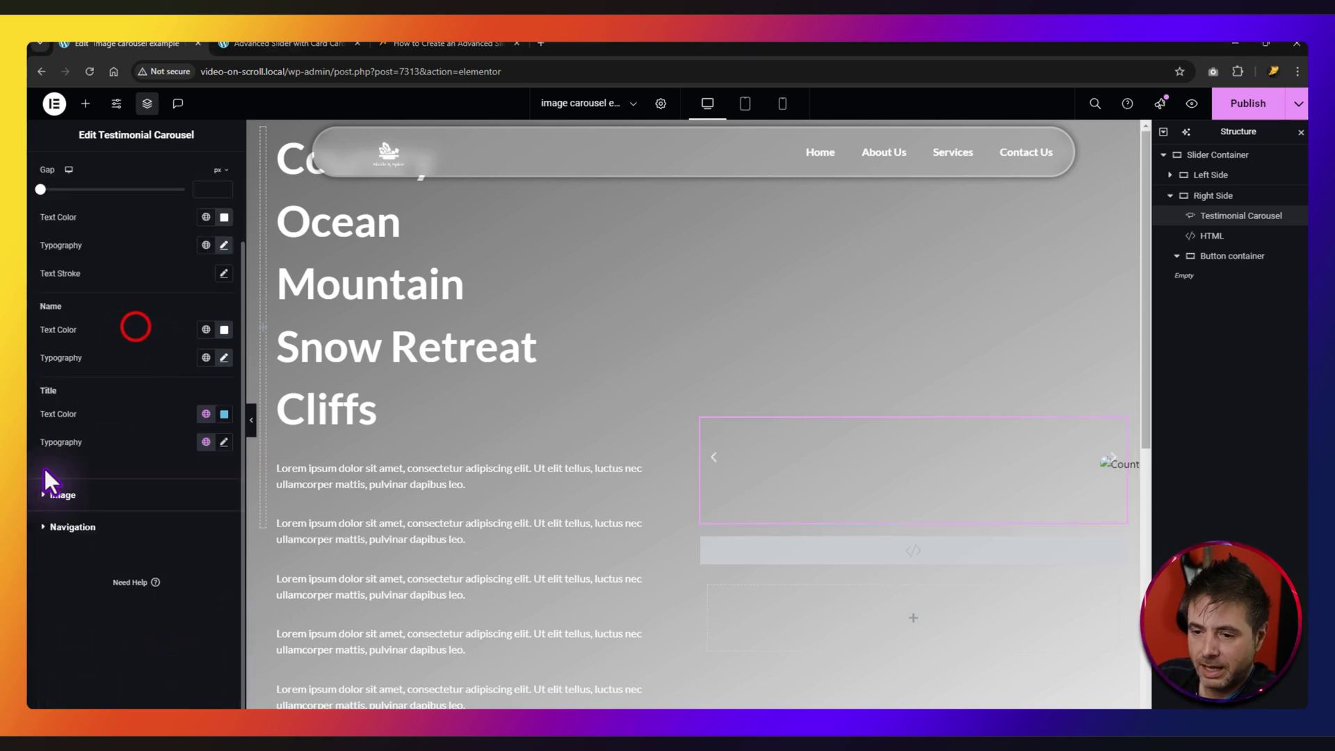
# - Set the slides' title text color to white and open its typography size for editing
pyautogui.click(224, 413)
pyautogui.click(224, 538)
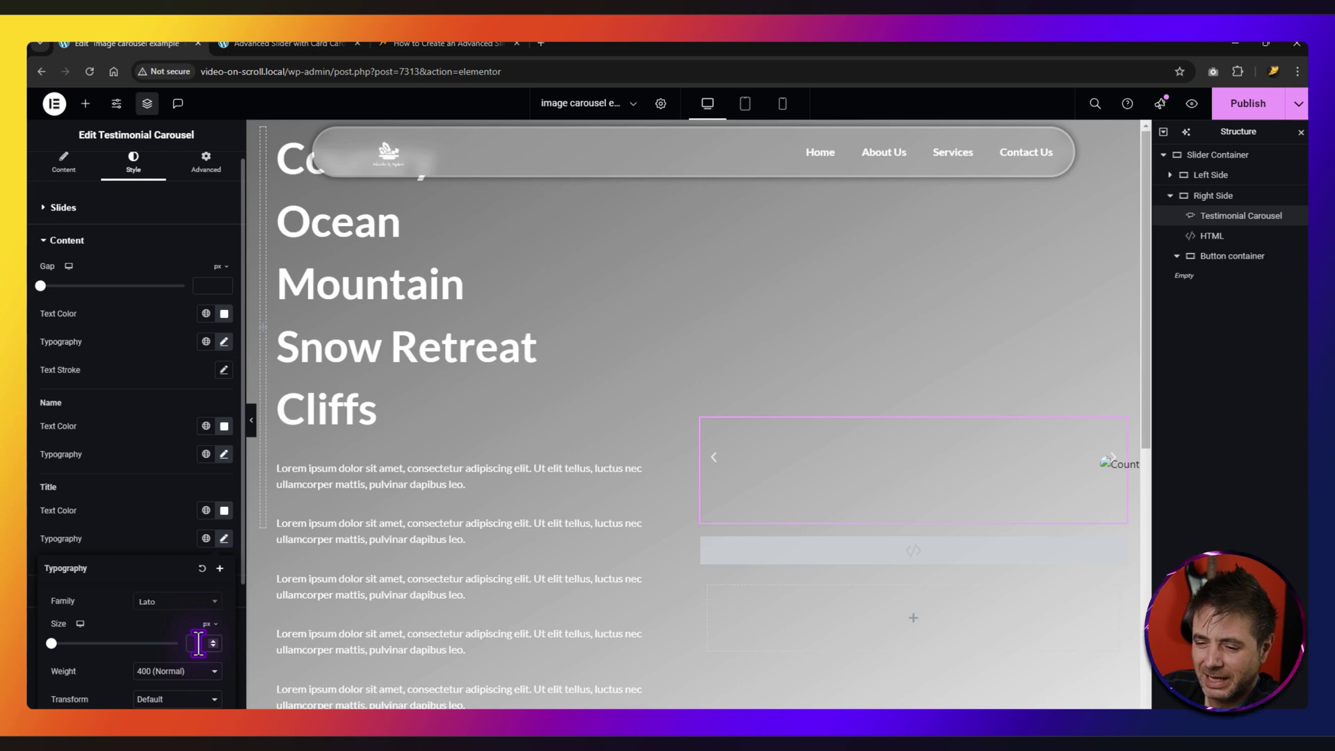
pyautogui.click(110, 496)
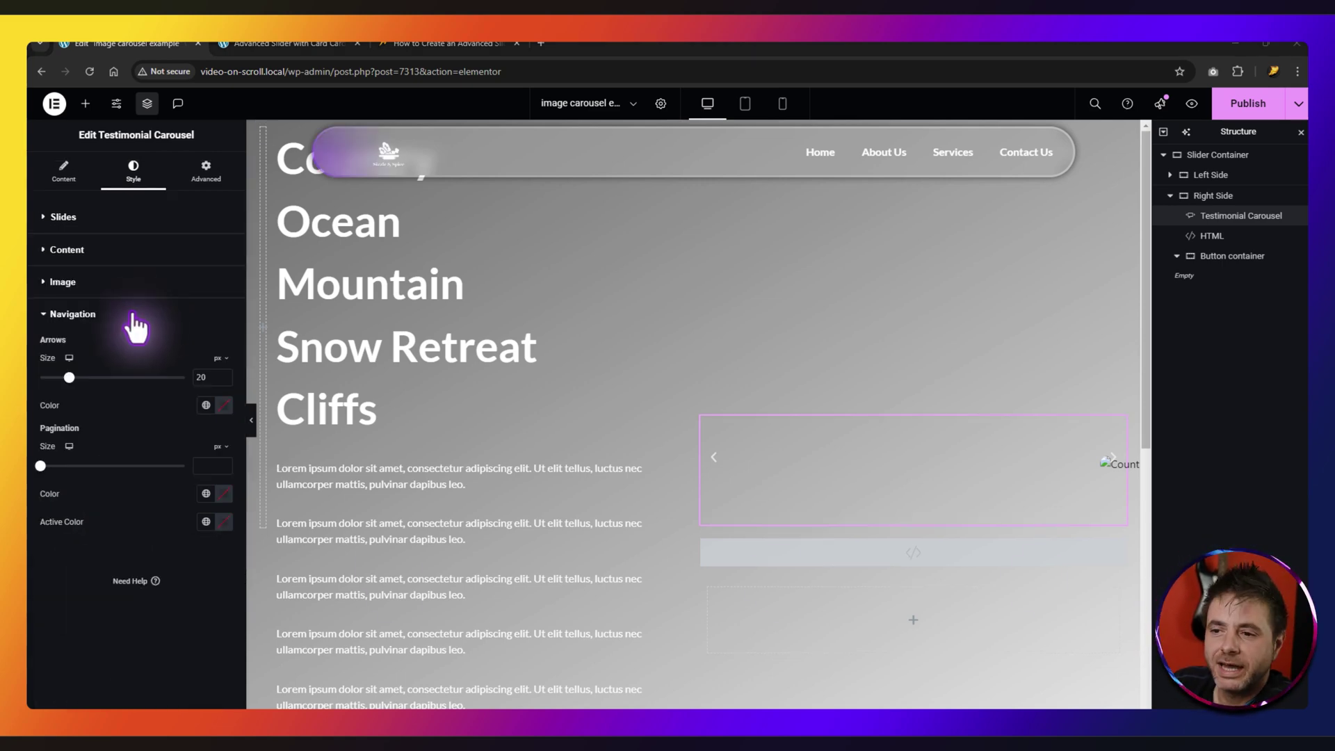
# - Unlink the testimonial carousel's margin values and set the bottom margin to -30 px
pyautogui.click(208, 174)
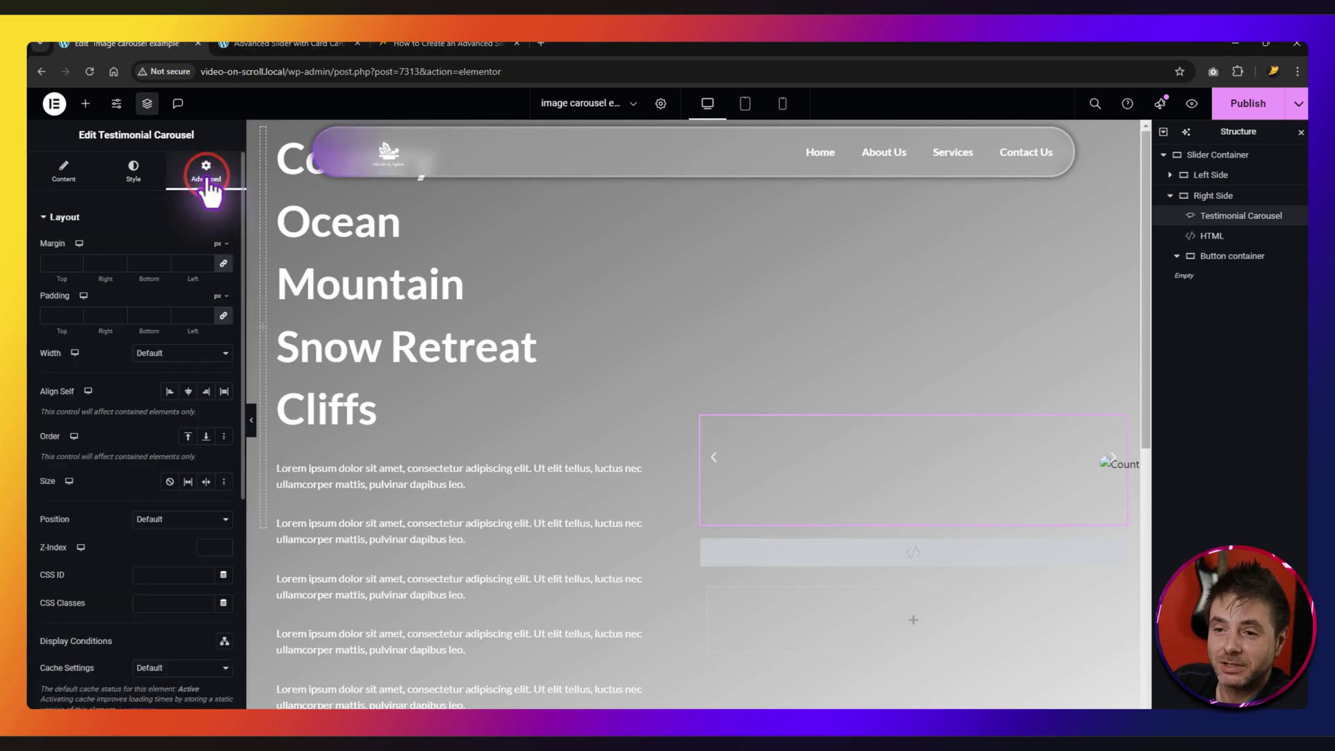
pyautogui.click(223, 264)
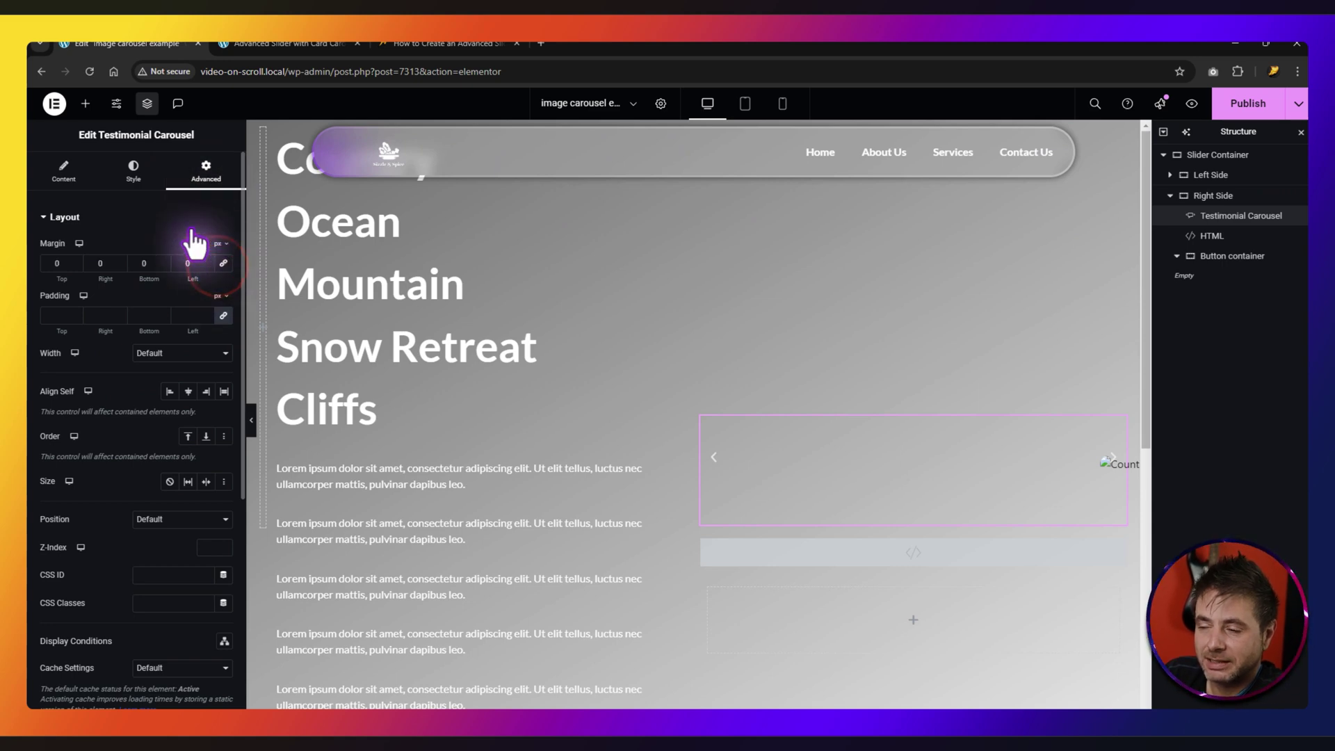
pyautogui.click(139, 265)
pyautogui.write('-30')
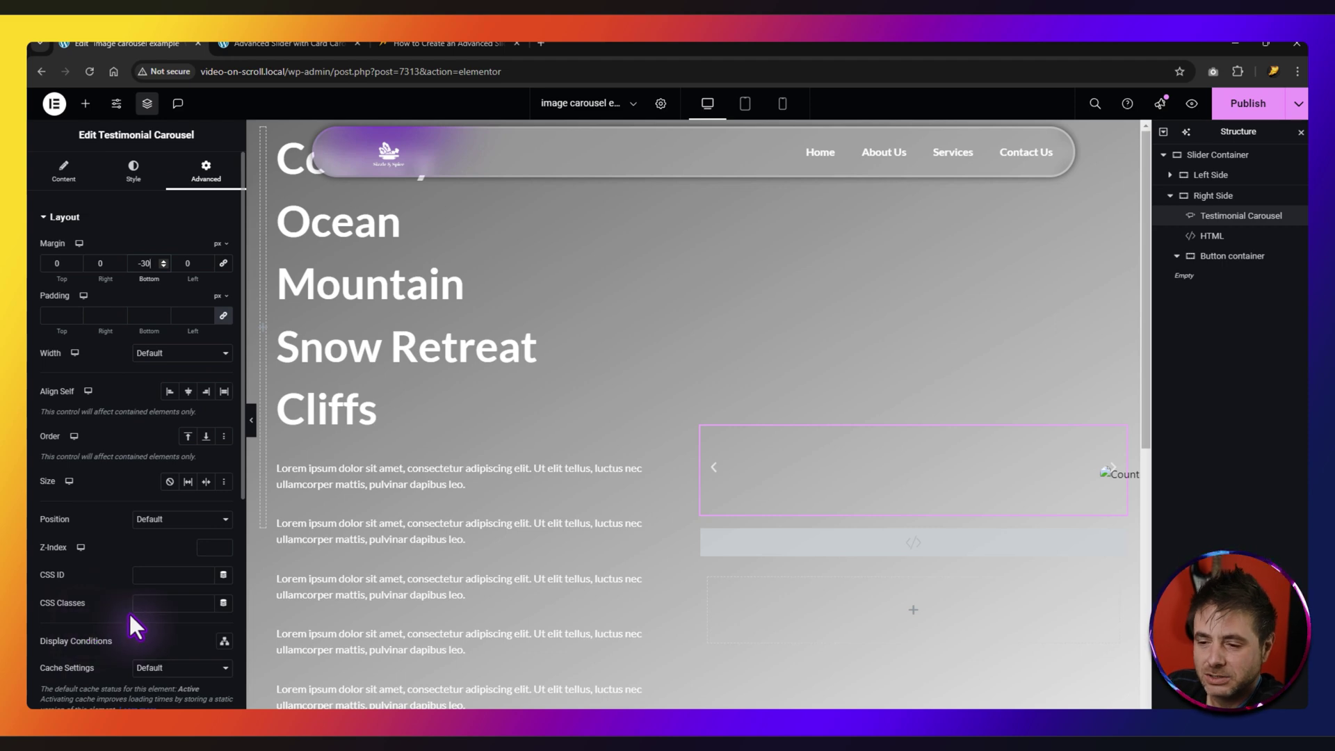
# - Copy the class name reboot-side-slider from the tutorial blog post and add it to the carousel's CSS classes
pyautogui.click(435, 44)
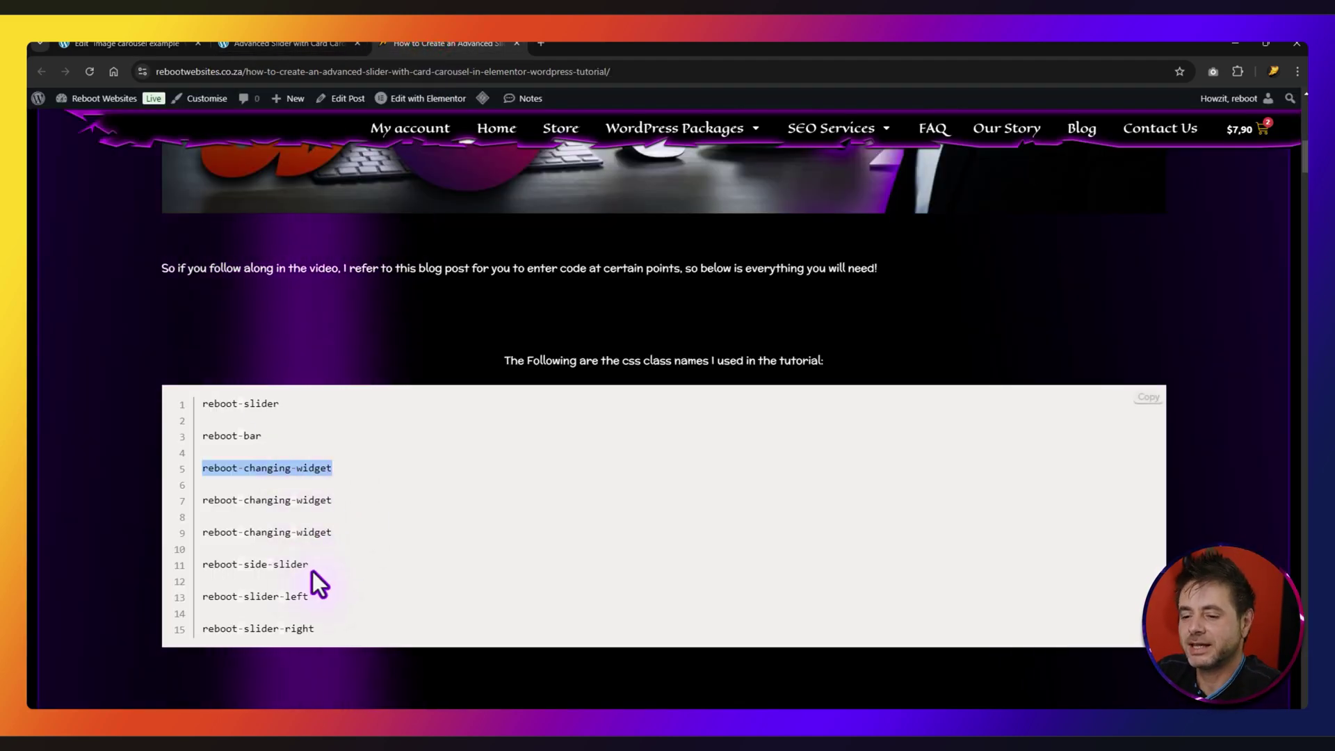
pyautogui.moveTo(310, 564); pyautogui.dragTo(164, 557)
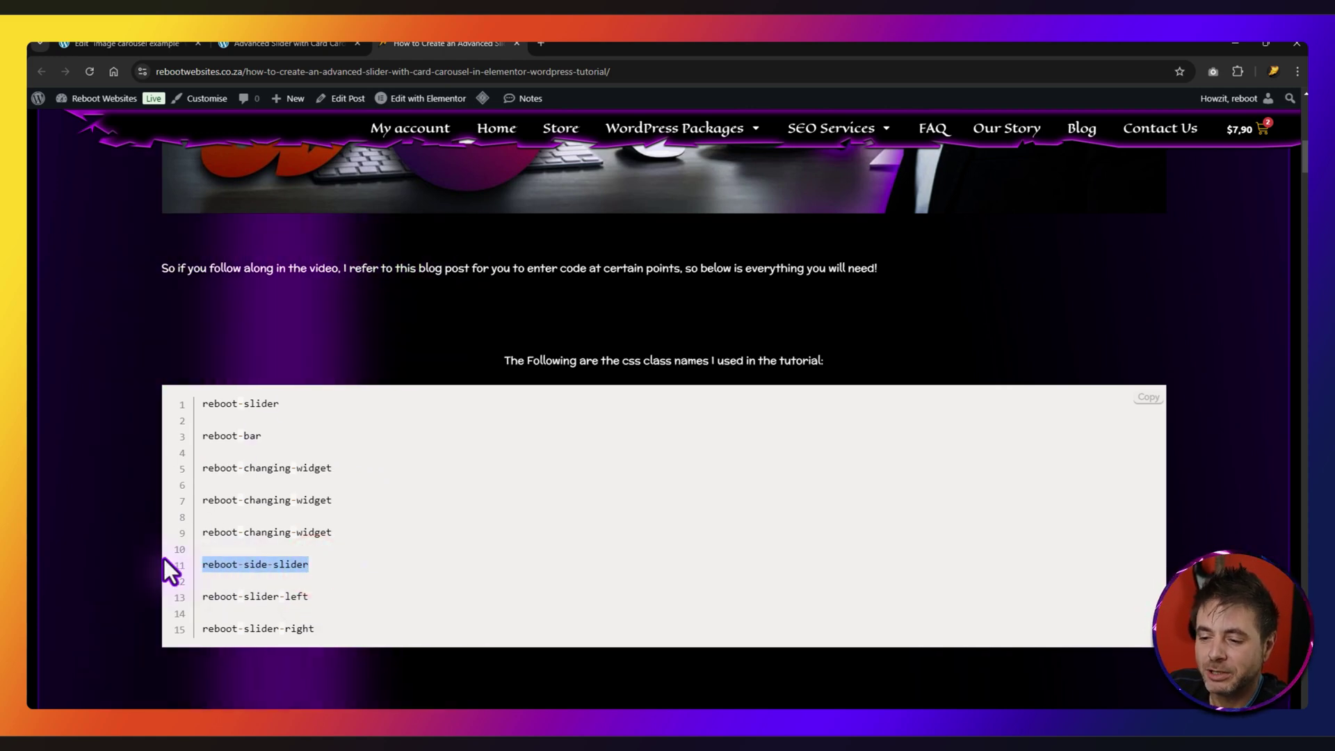
pyautogui.click(159, 43)
pyautogui.click(165, 604)
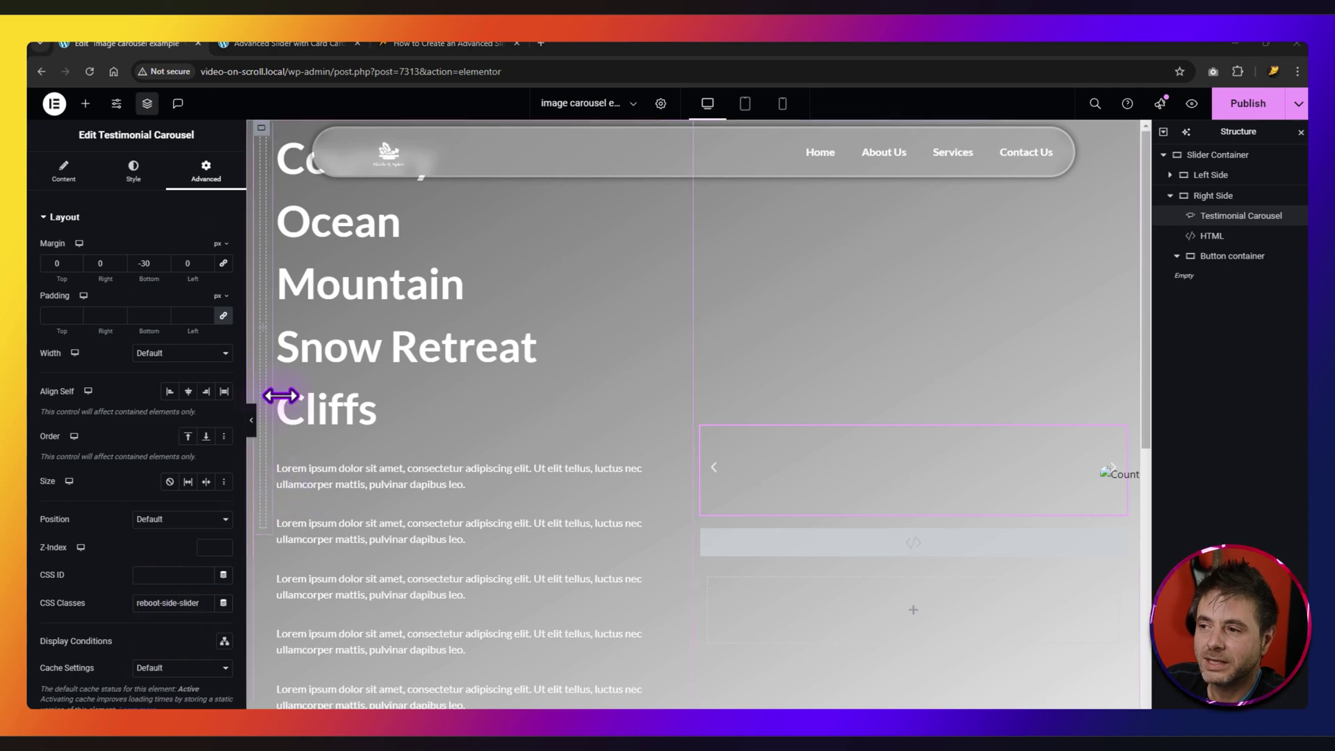
# - Unlink the carousel's padding values for the mobile layout, then return to the desktop layout
pyautogui.click(782, 106)
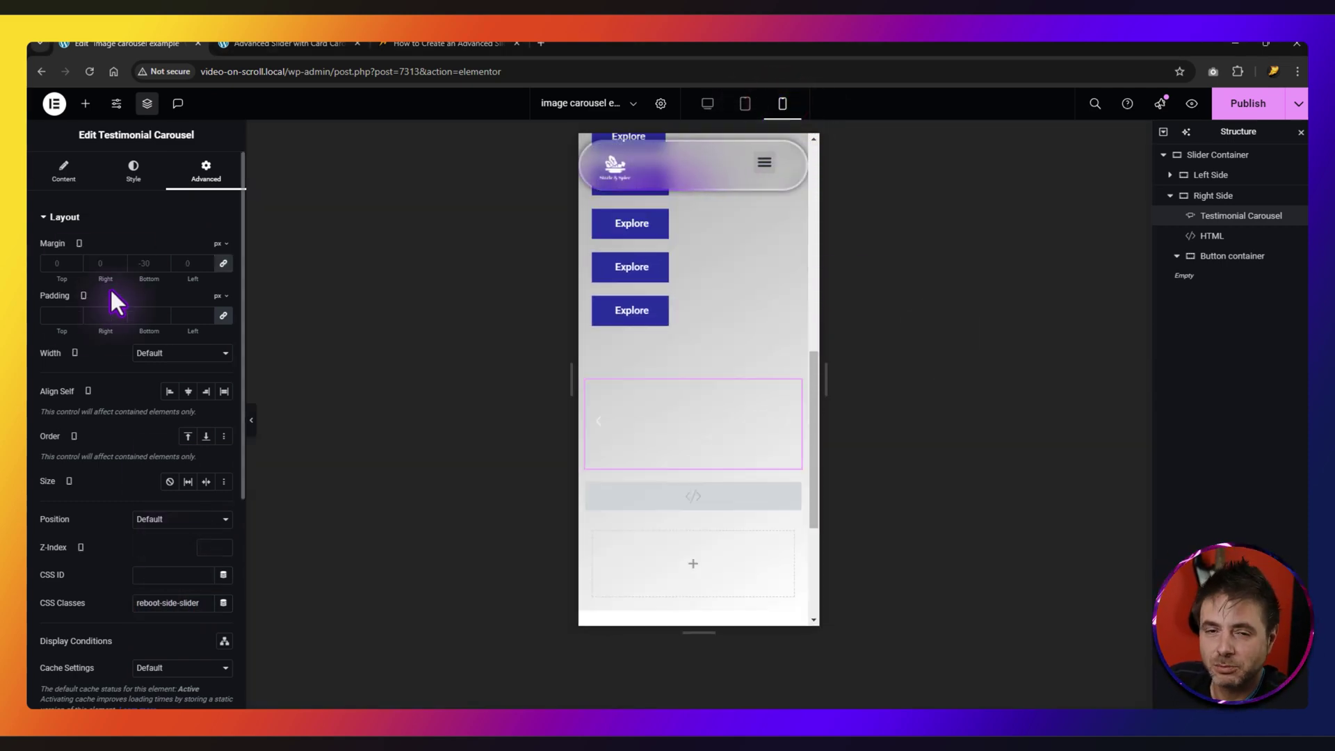
pyautogui.click(222, 317)
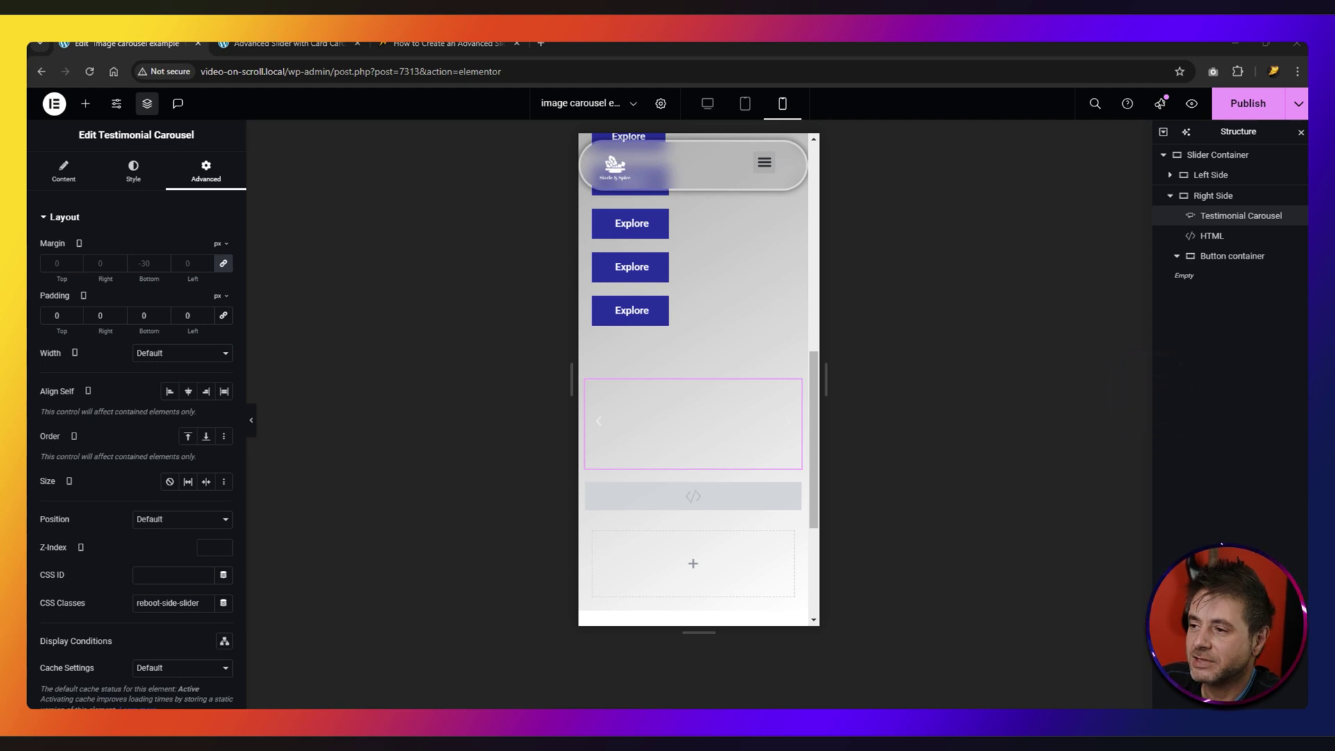
pyautogui.click(711, 103)
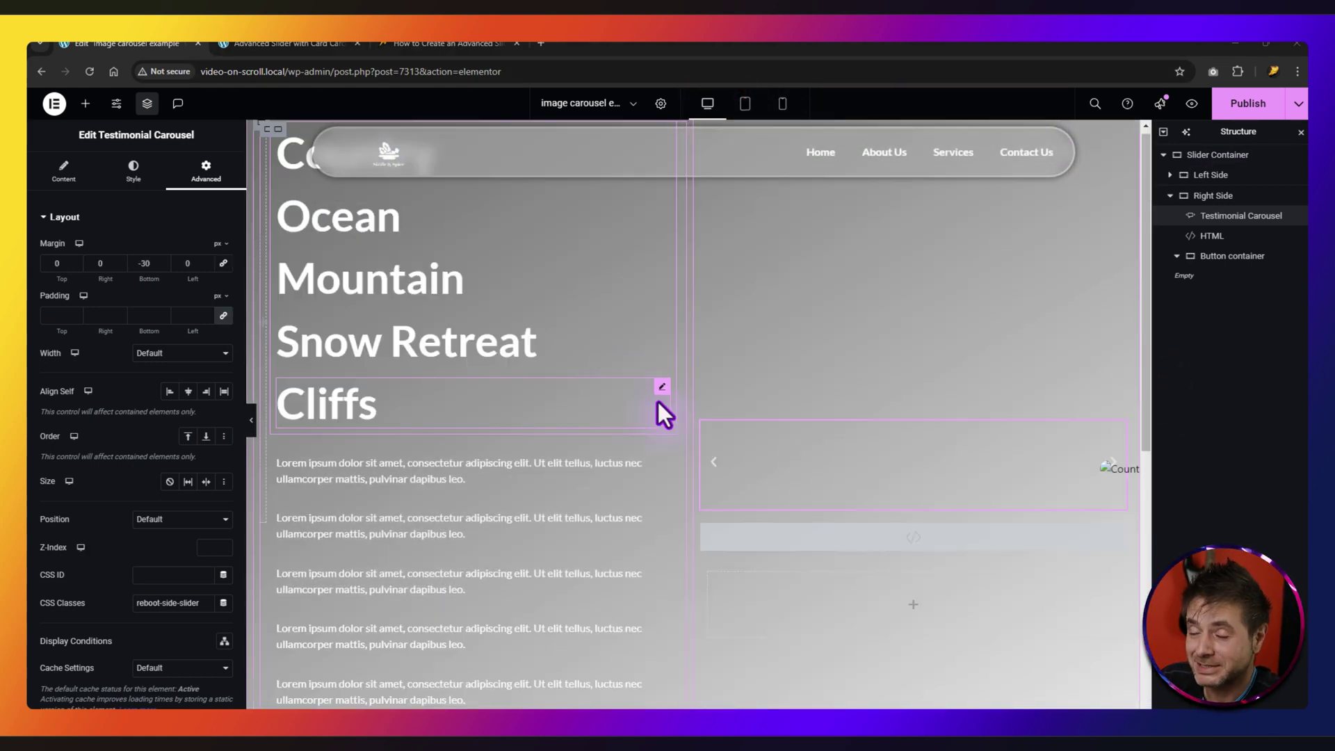
# - Compare with the finished slider's preview page and set the Button container's gaps to 17 px
pyautogui.click(1231, 257)
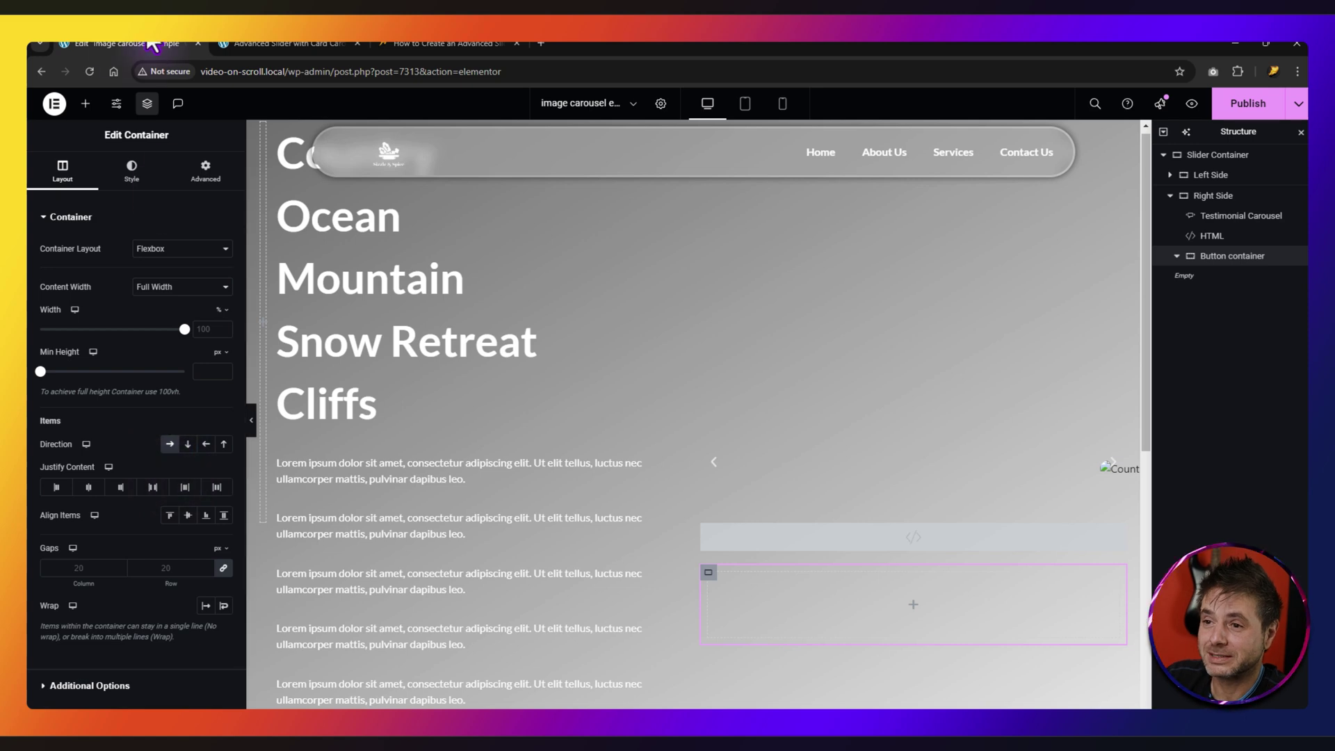
pyautogui.hotkey('ctrl', 'Tab')
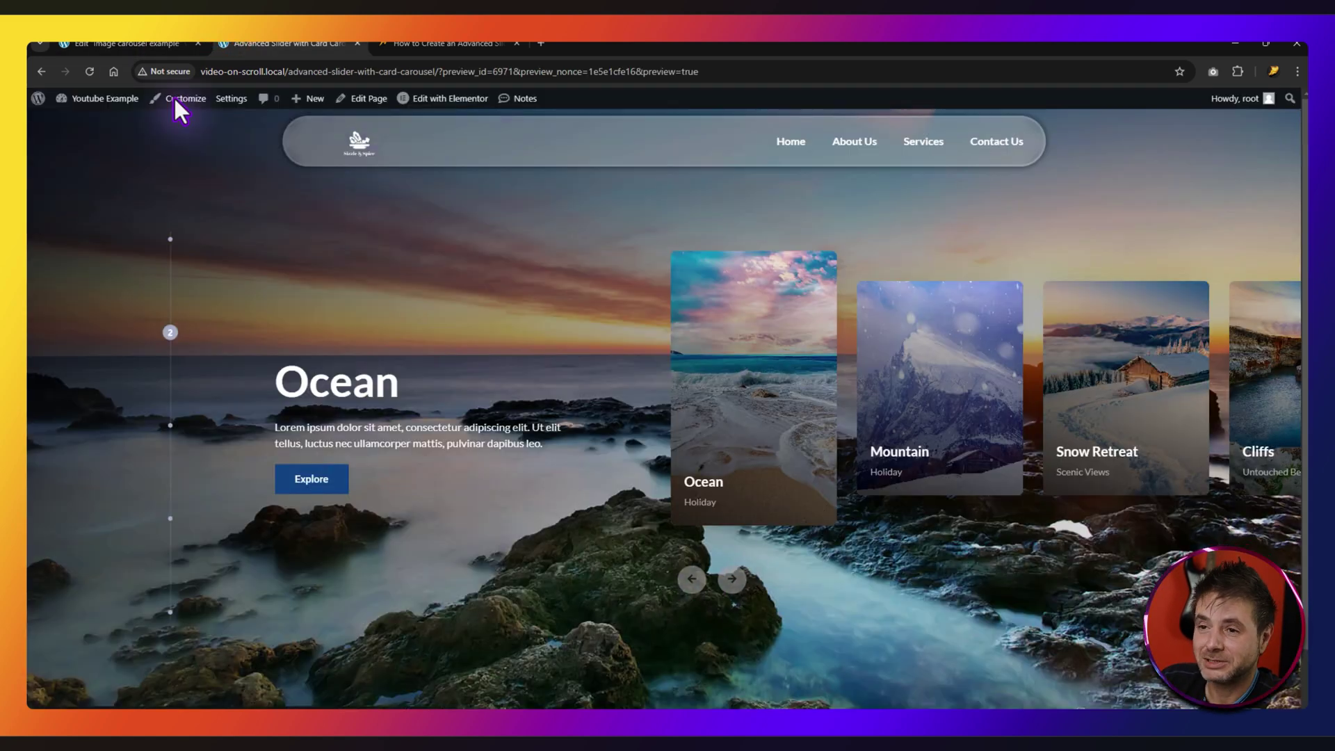
pyautogui.click(129, 44)
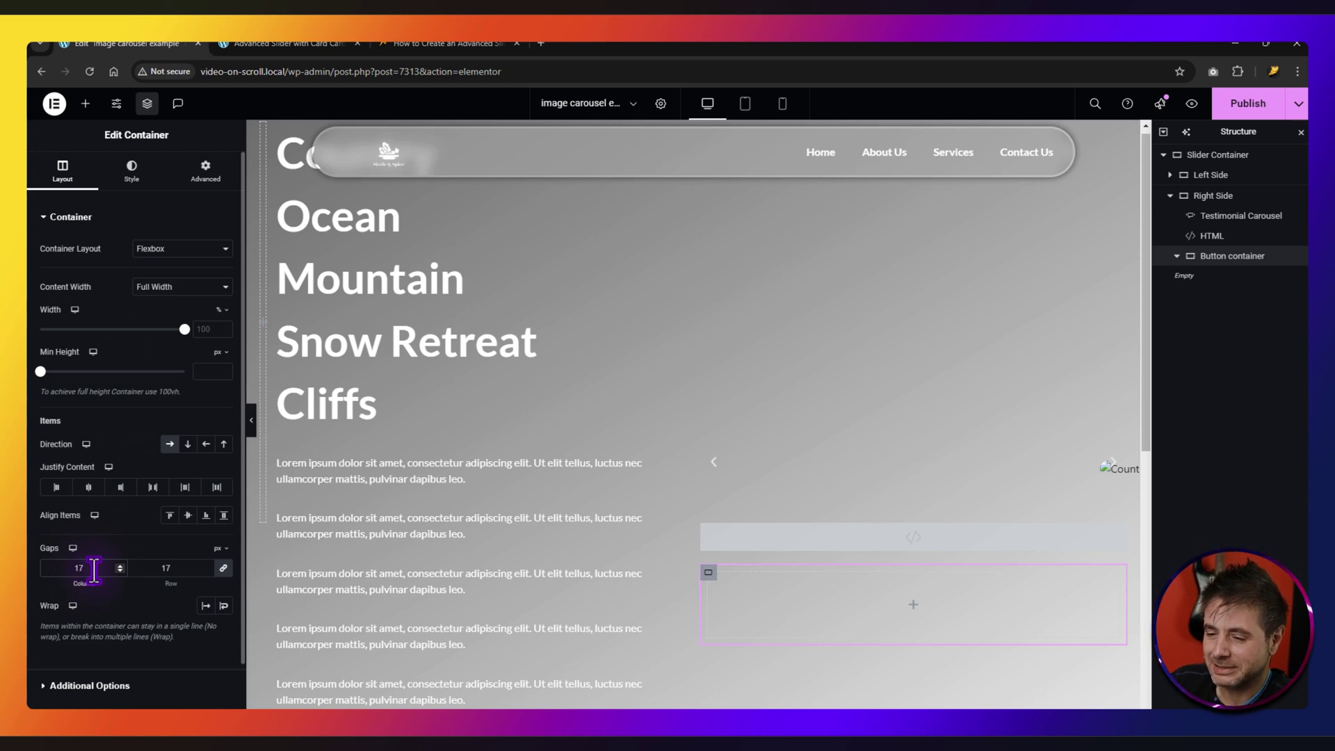
# - Give the Button container a top margin of -15 px for mobile, with its margin values unlinked
pyautogui.click(209, 182)
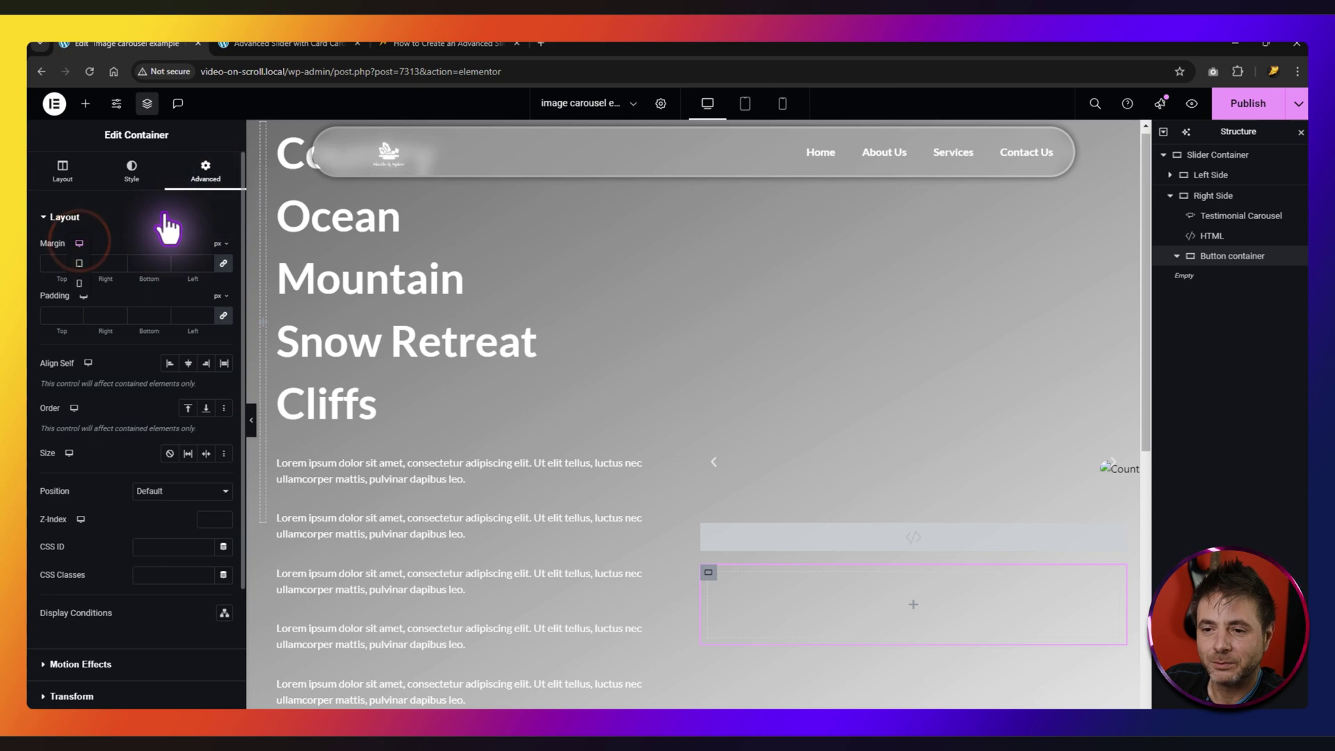
pyautogui.click(165, 212)
pyautogui.click(84, 223)
pyautogui.click(80, 243)
pyautogui.click(81, 285)
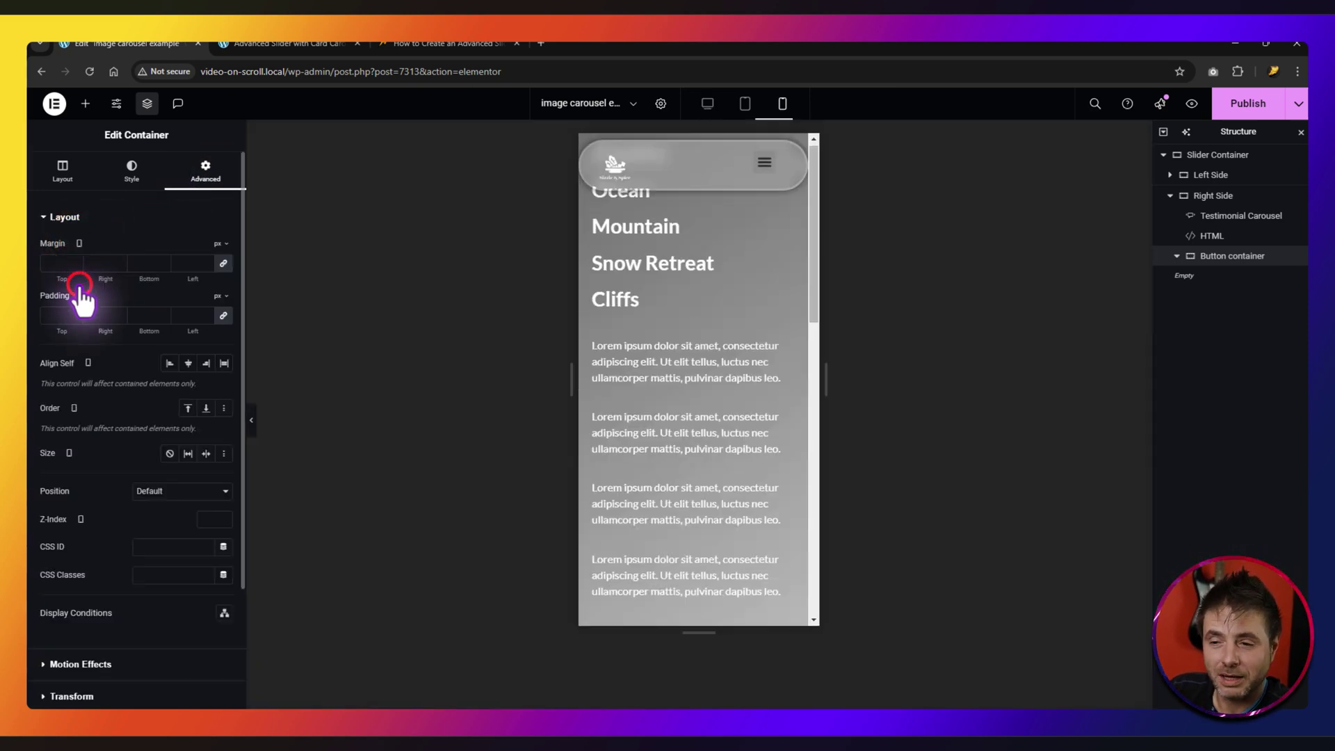
pyautogui.click(224, 265)
pyautogui.click(59, 265)
pyautogui.write('-')
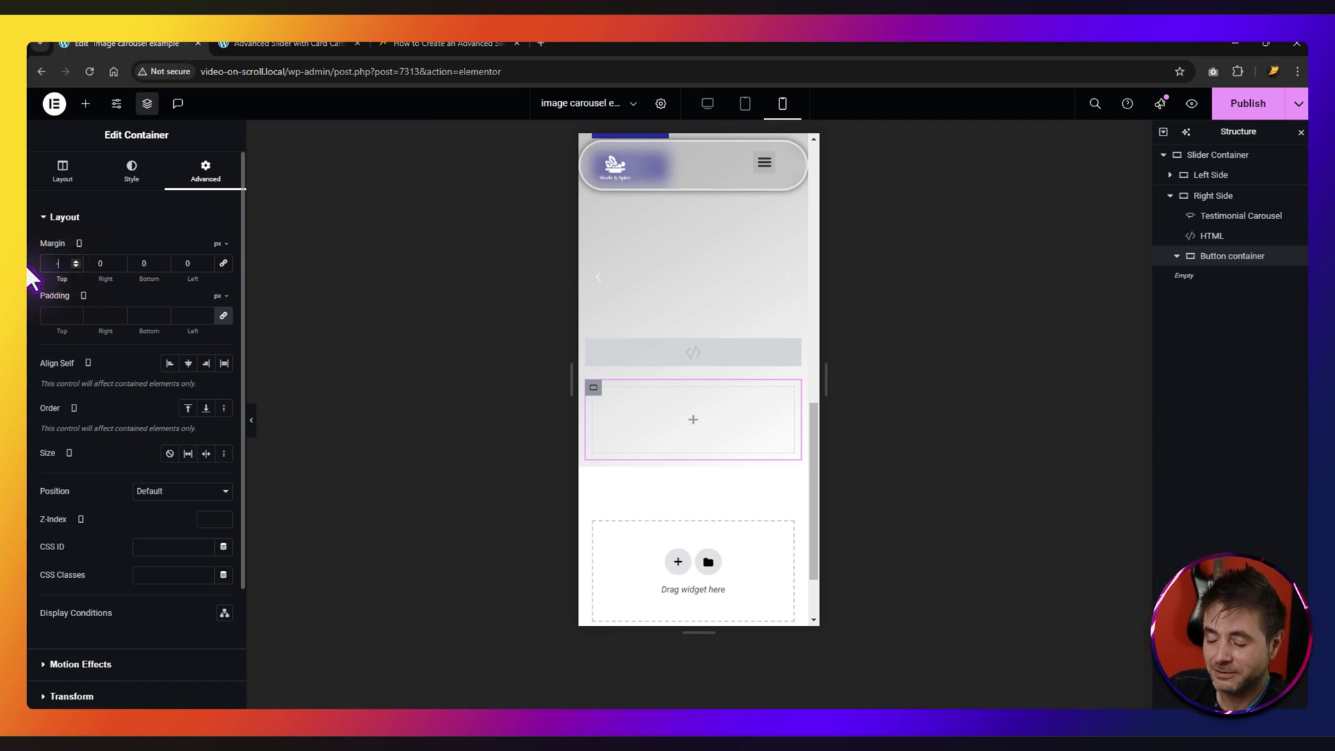
pyautogui.write('15')
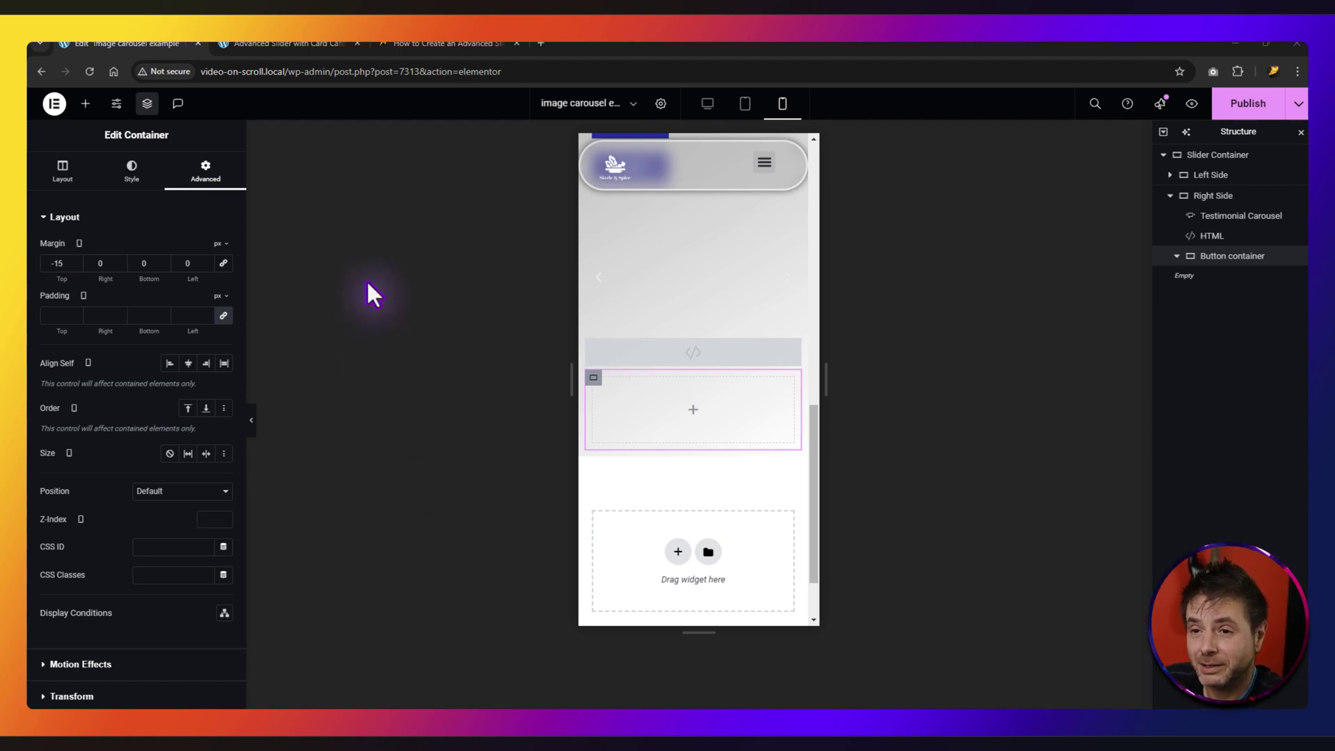
# - Add a Button widget inside the Button container and clear its text
pyautogui.click(87, 104)
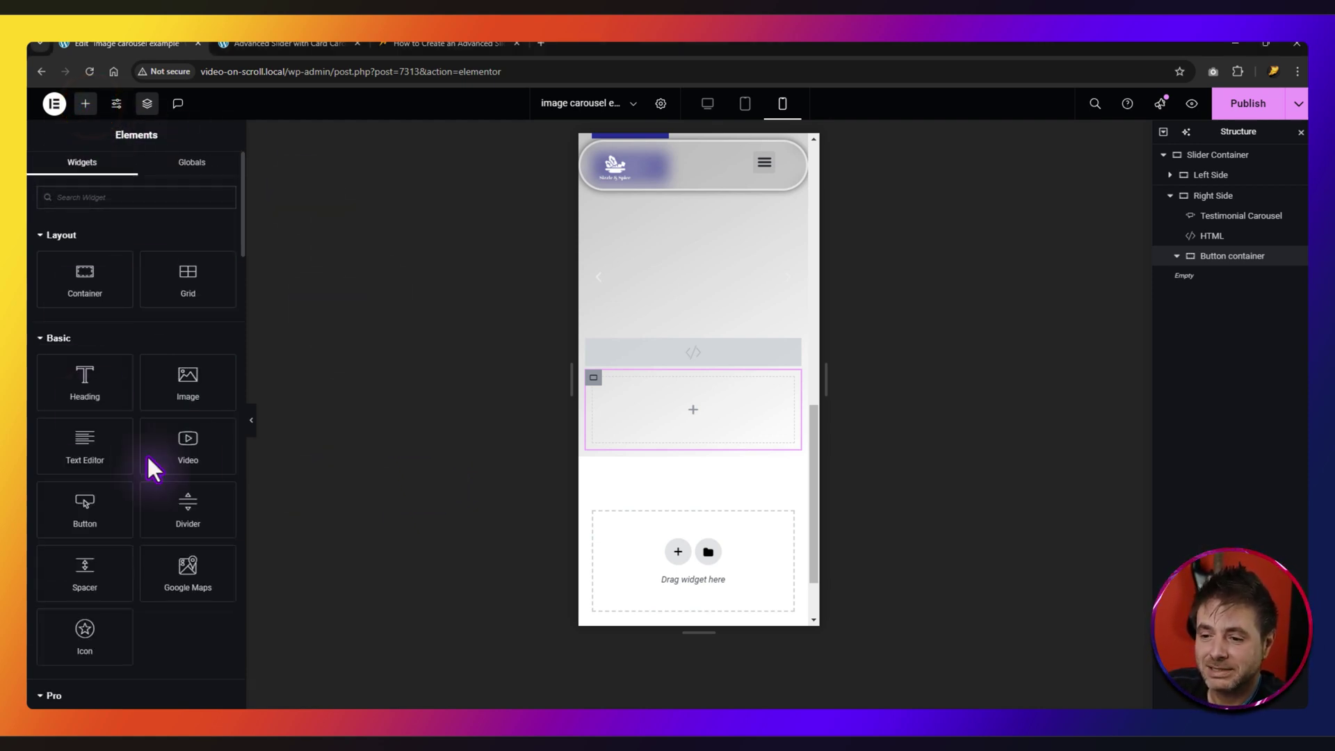
pyautogui.moveTo(85, 507); pyautogui.dragTo(719, 423)
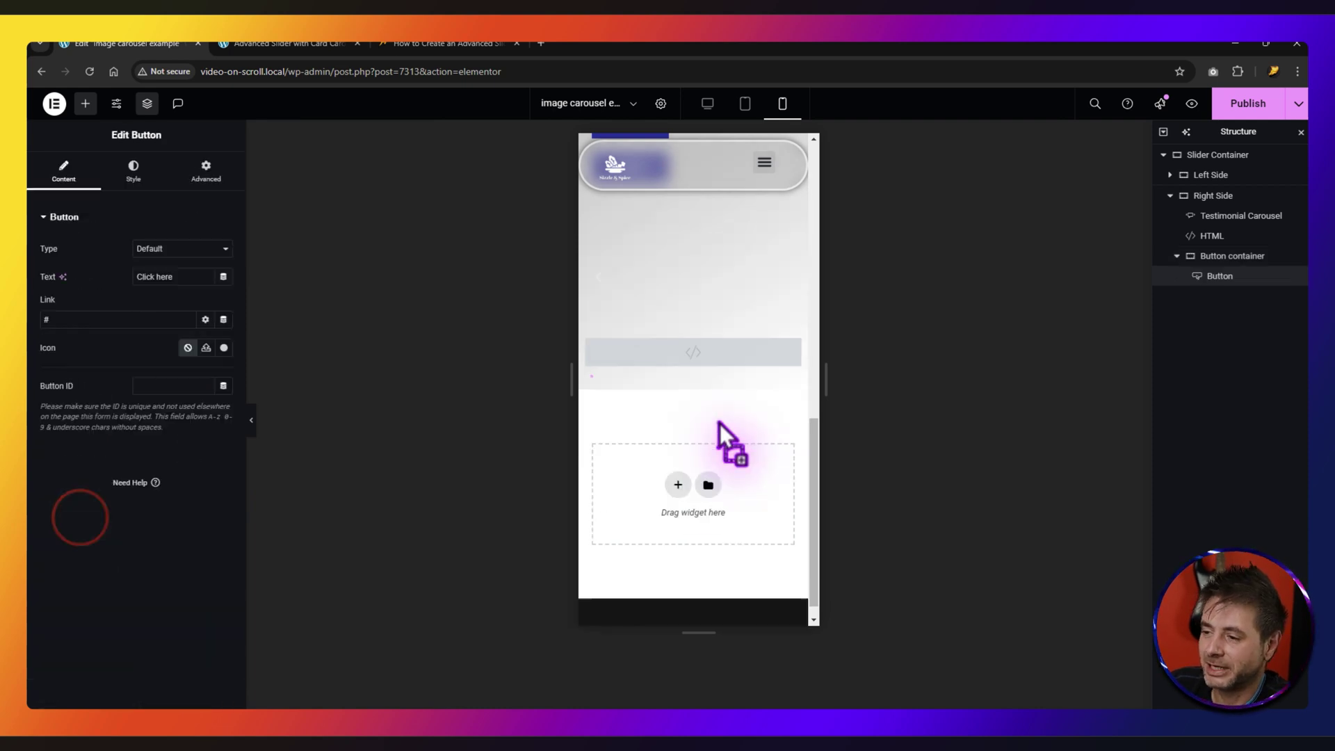
pyautogui.tripleClick(180, 278)
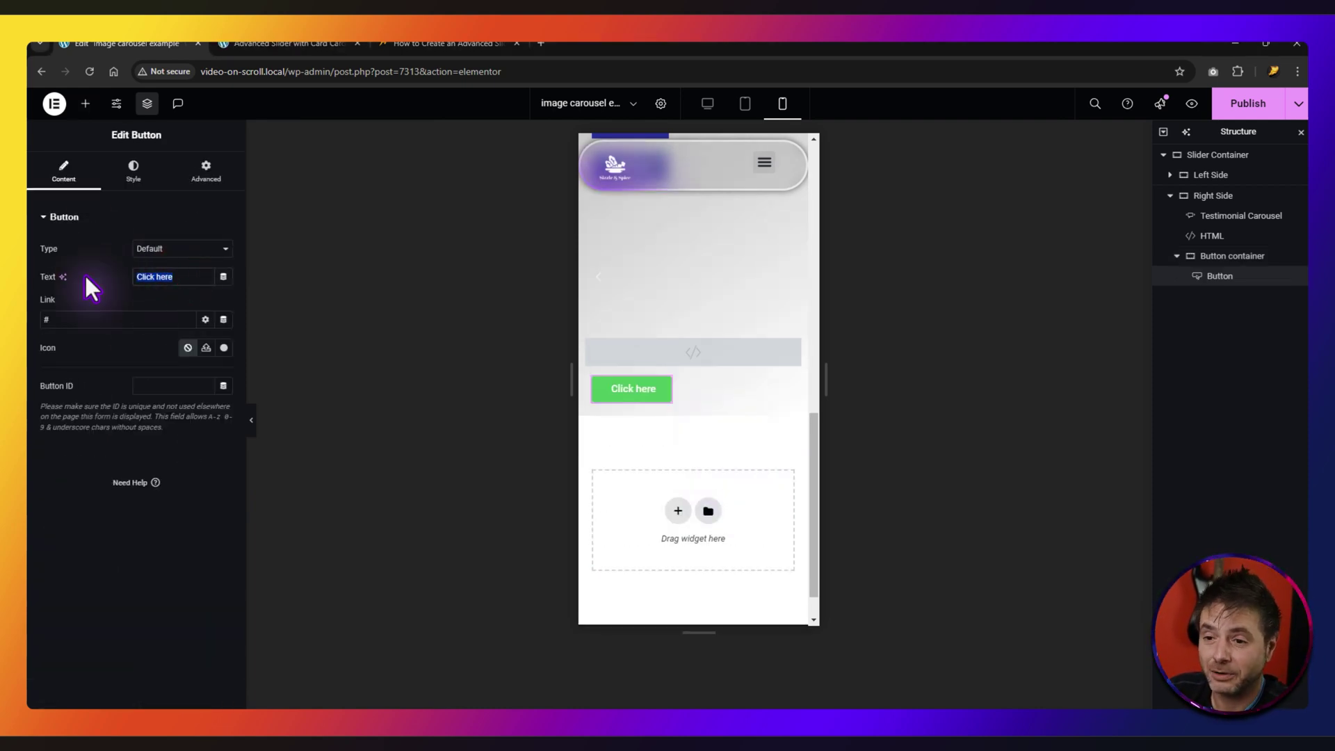
pyautogui.press('BackSpace')
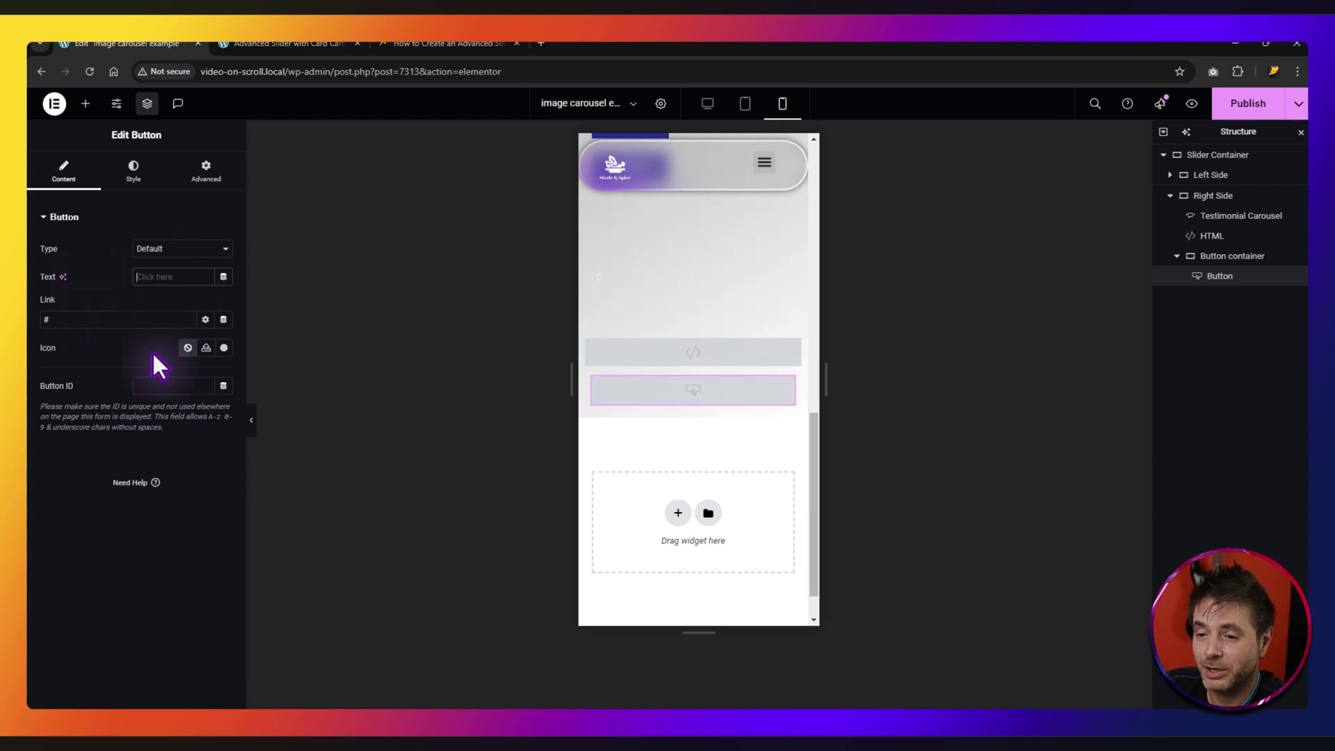
# - Find a plain left arrow in the icon library and insert it as the button's icon
pyautogui.click(223, 347)
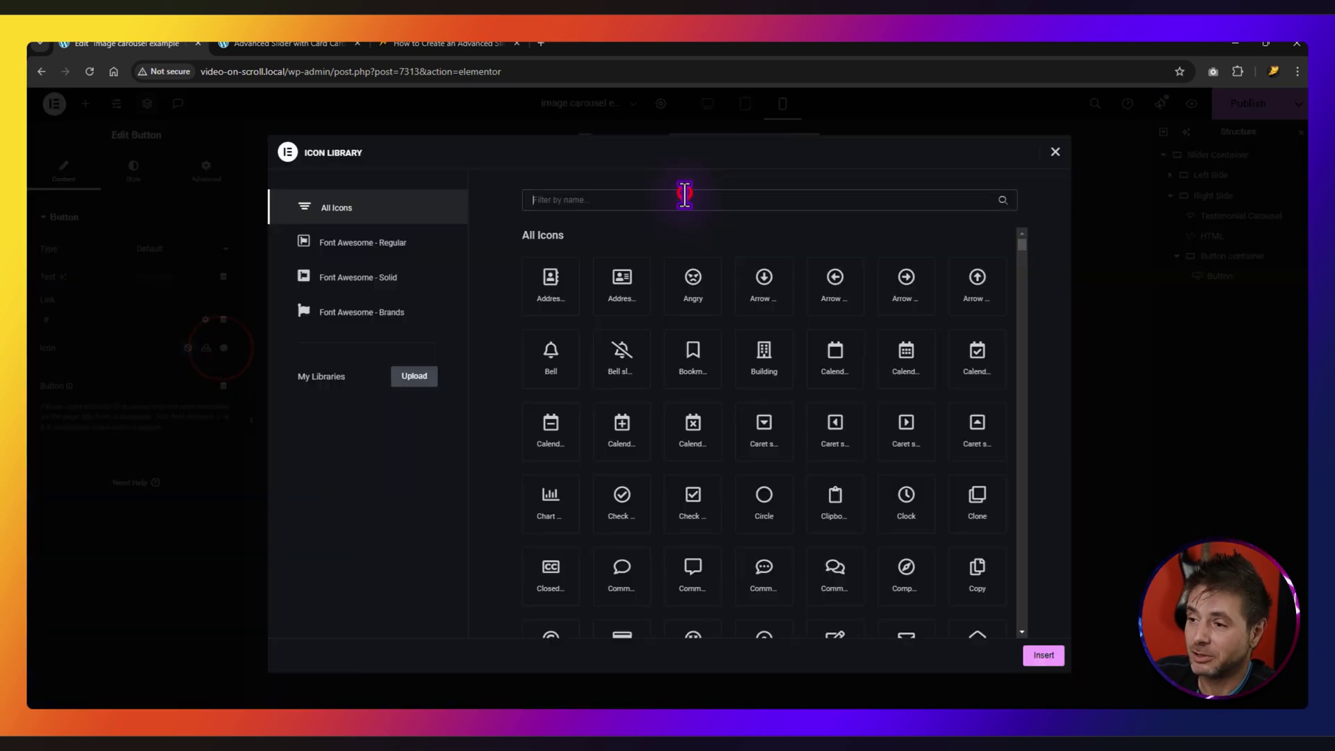
pyautogui.write('arro')
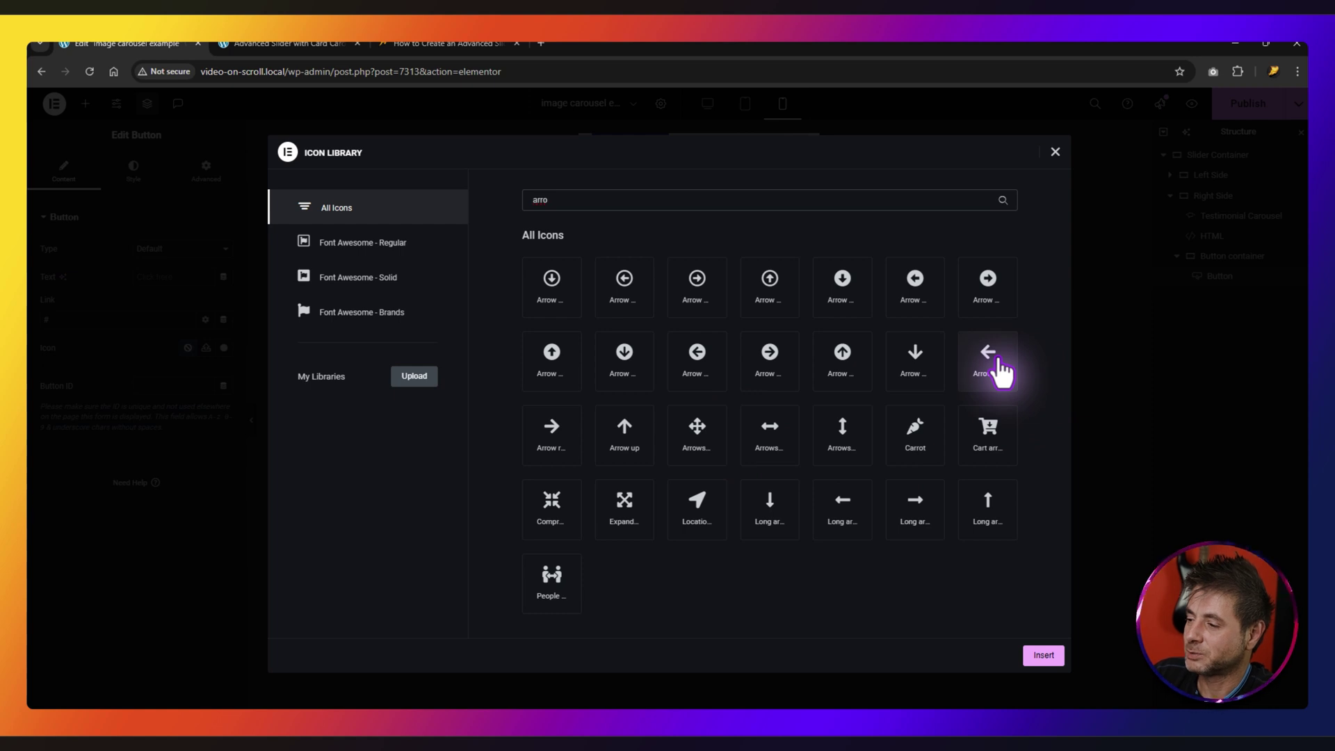
pyautogui.click(1042, 655)
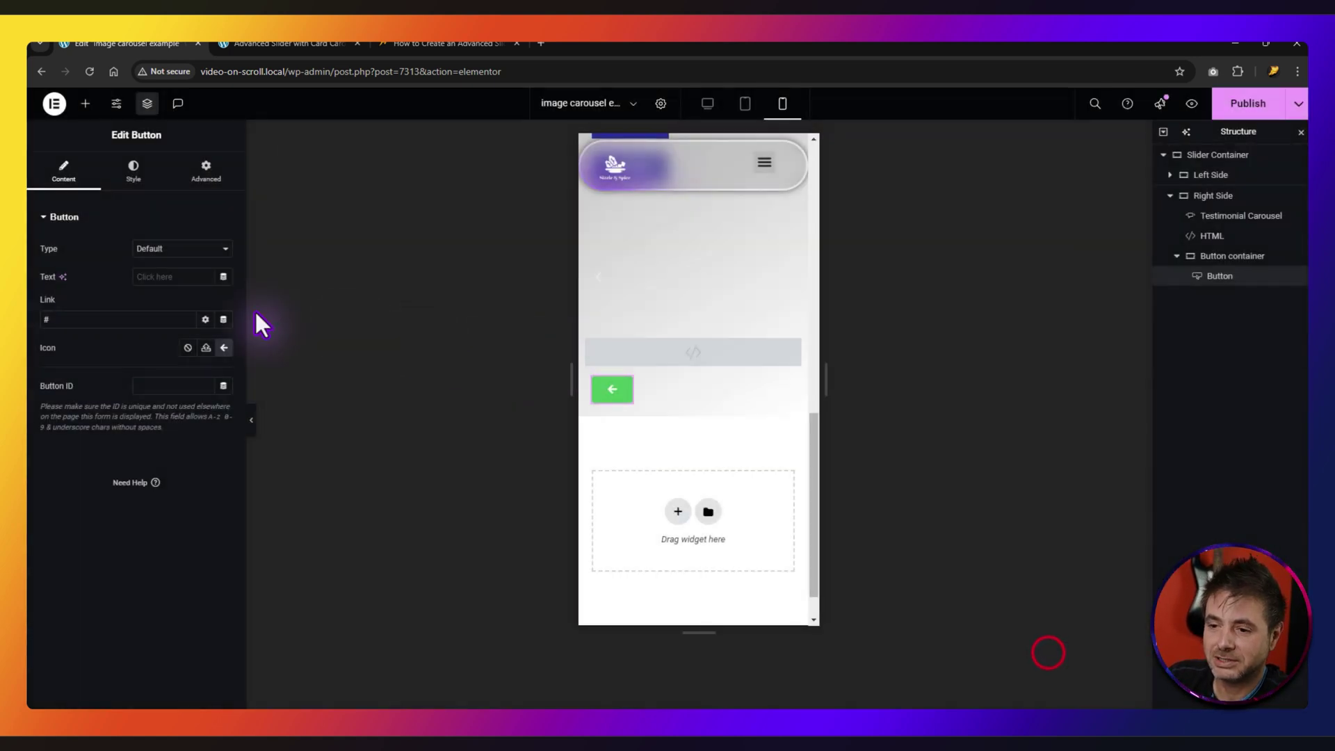
# - Color the button's arrow dark grey and its background white (#FFFFFF) in the normal state
pyautogui.click(134, 168)
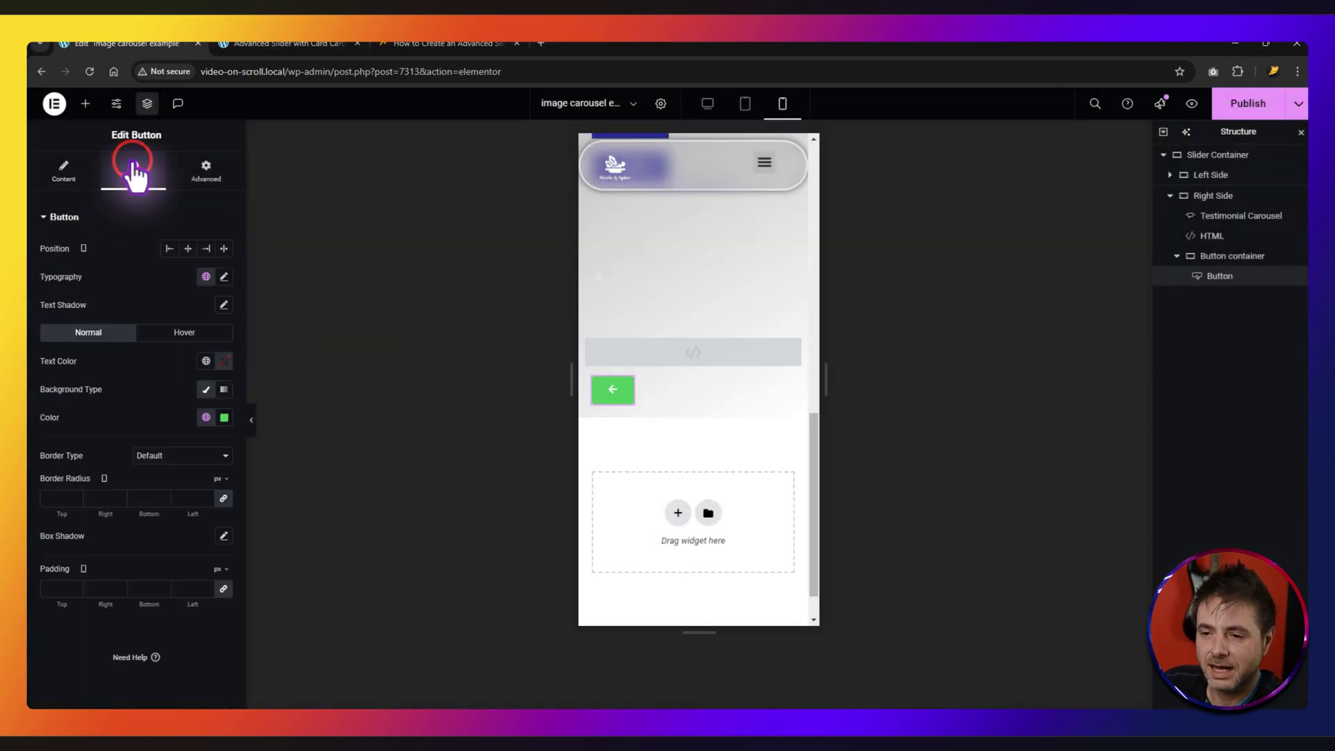
pyautogui.click(224, 361)
pyautogui.moveTo(182, 473); pyautogui.dragTo(143, 498)
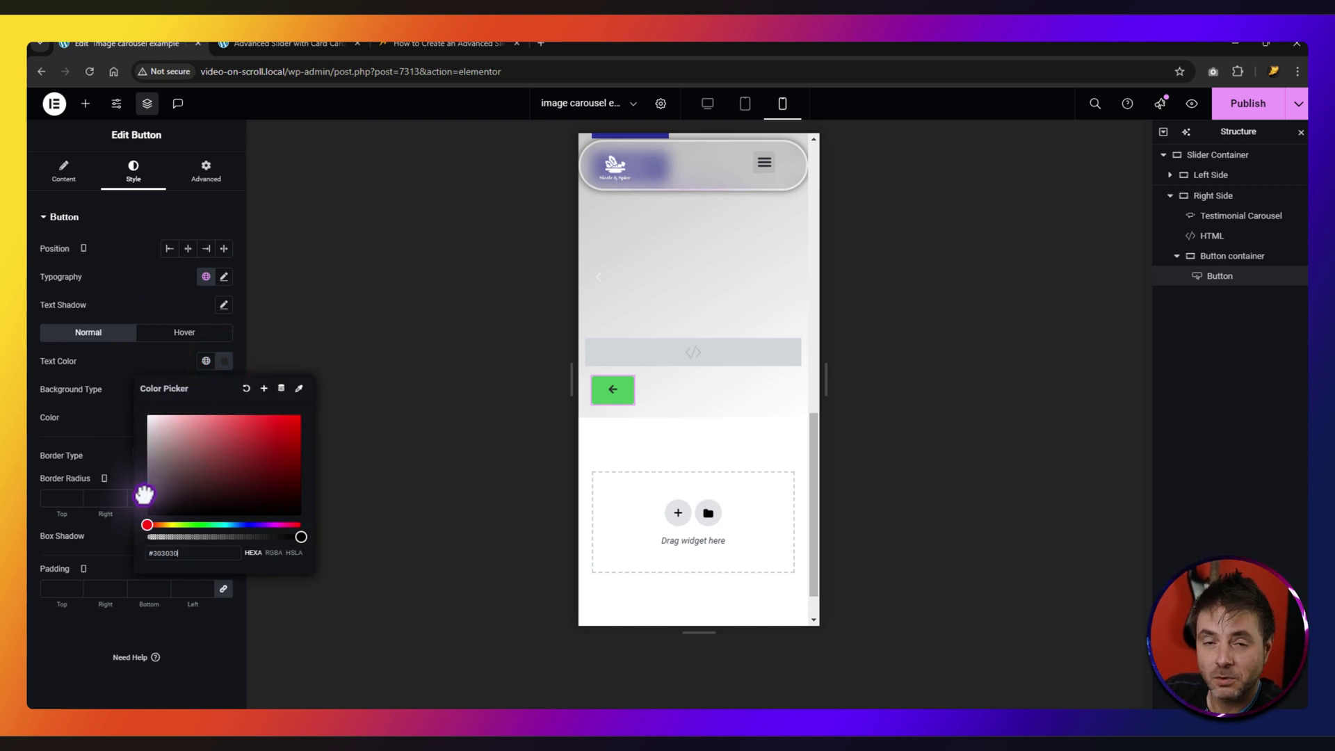
pyautogui.click(122, 373)
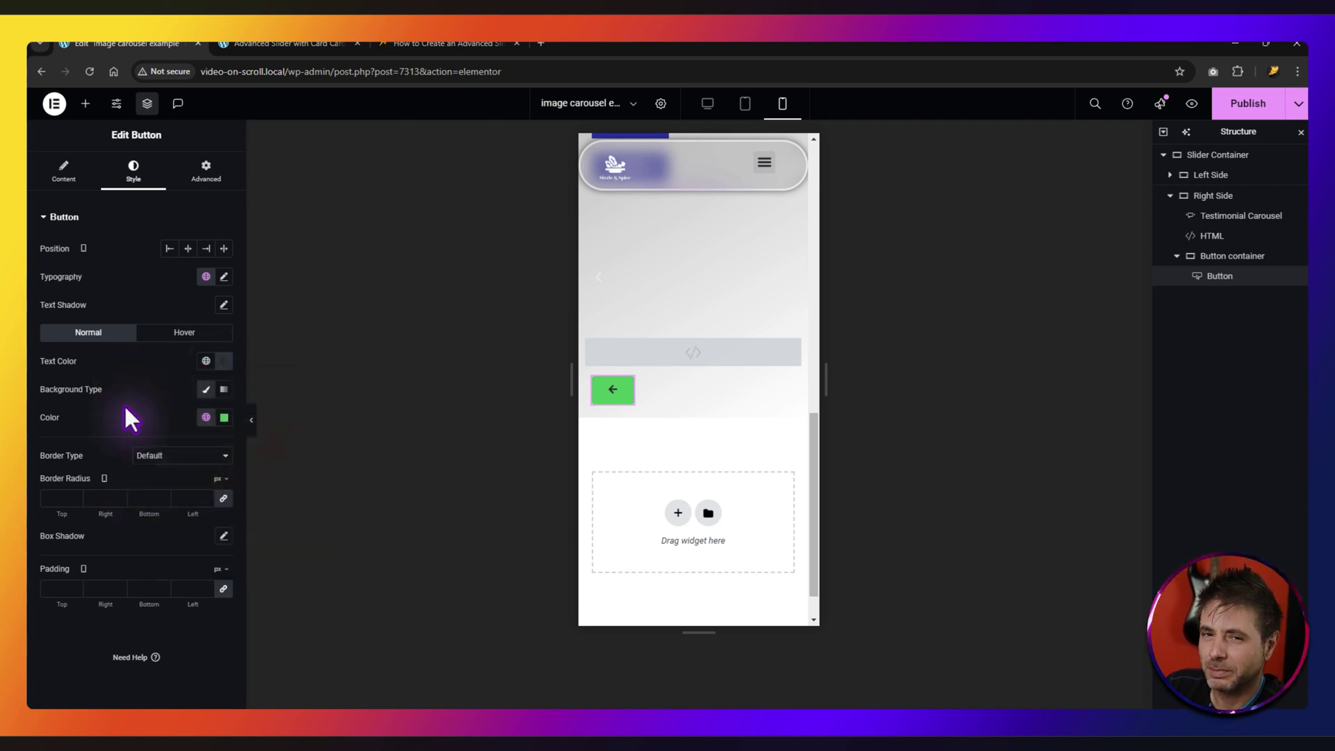
pyautogui.click(223, 361)
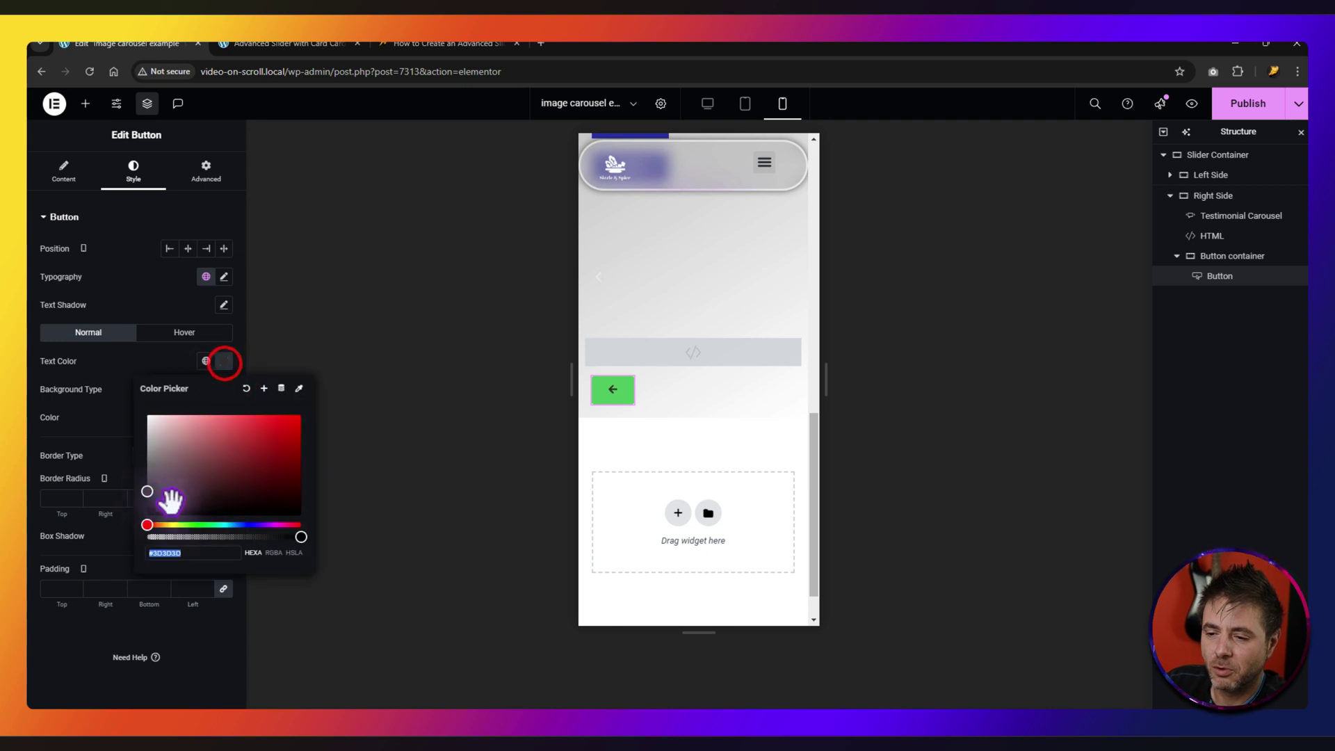
pyautogui.click(128, 376)
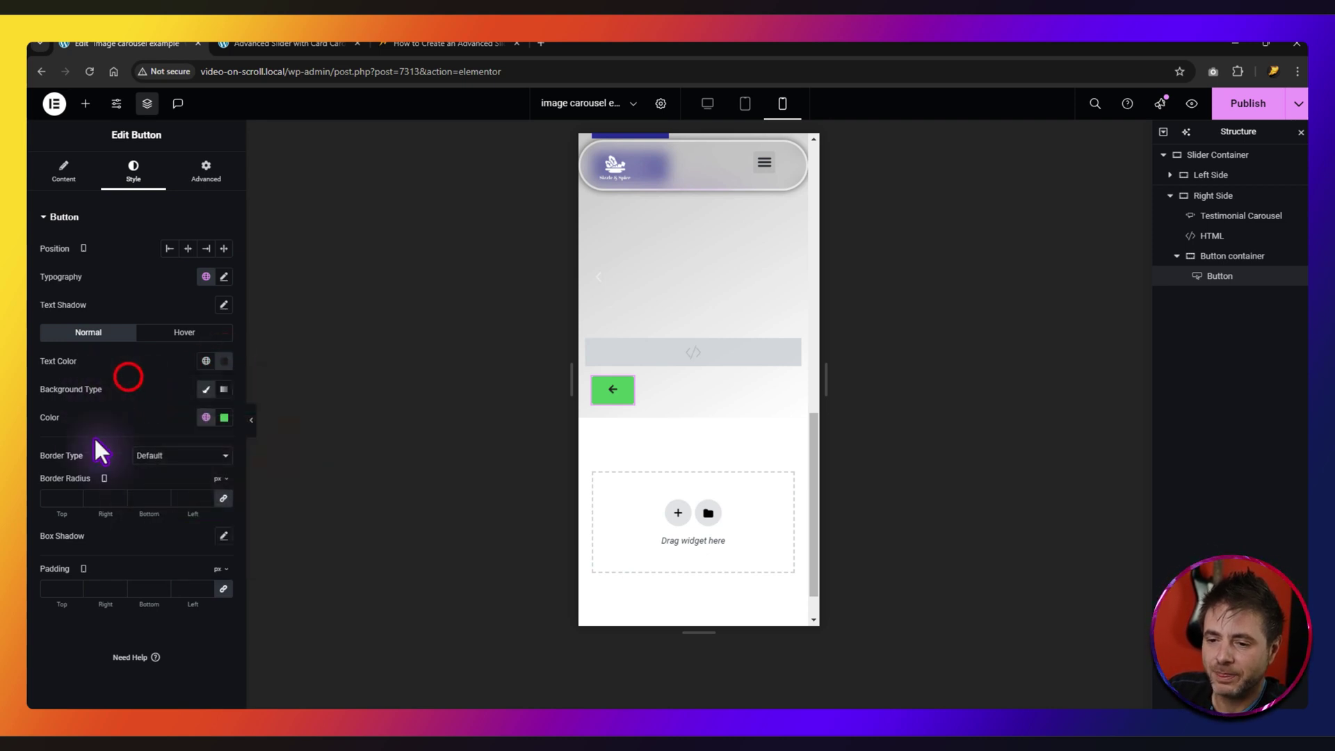
pyautogui.click(224, 417)
pyautogui.moveTo(199, 500); pyautogui.dragTo(139, 398)
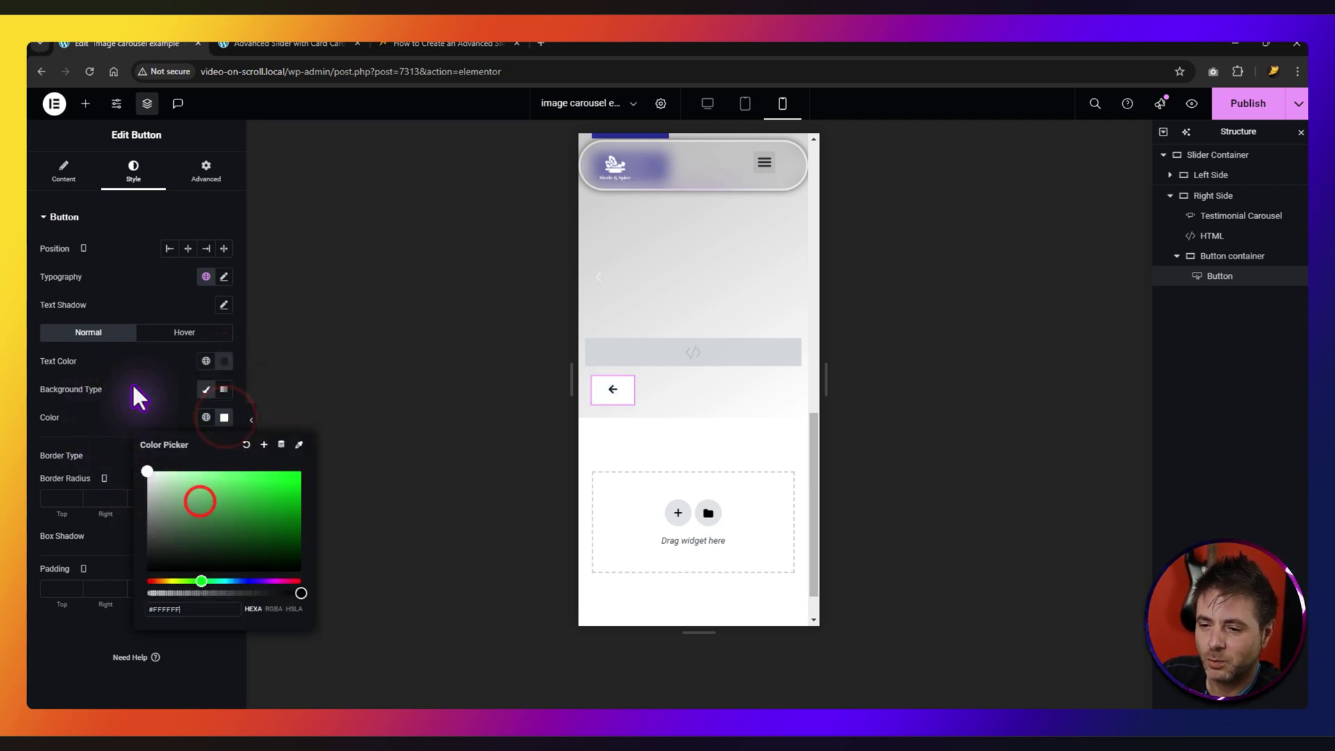
# - Make the button's white normal-state background partly transparent, using #FFFFFFBF
pyautogui.click(135, 387)
pyautogui.click(224, 417)
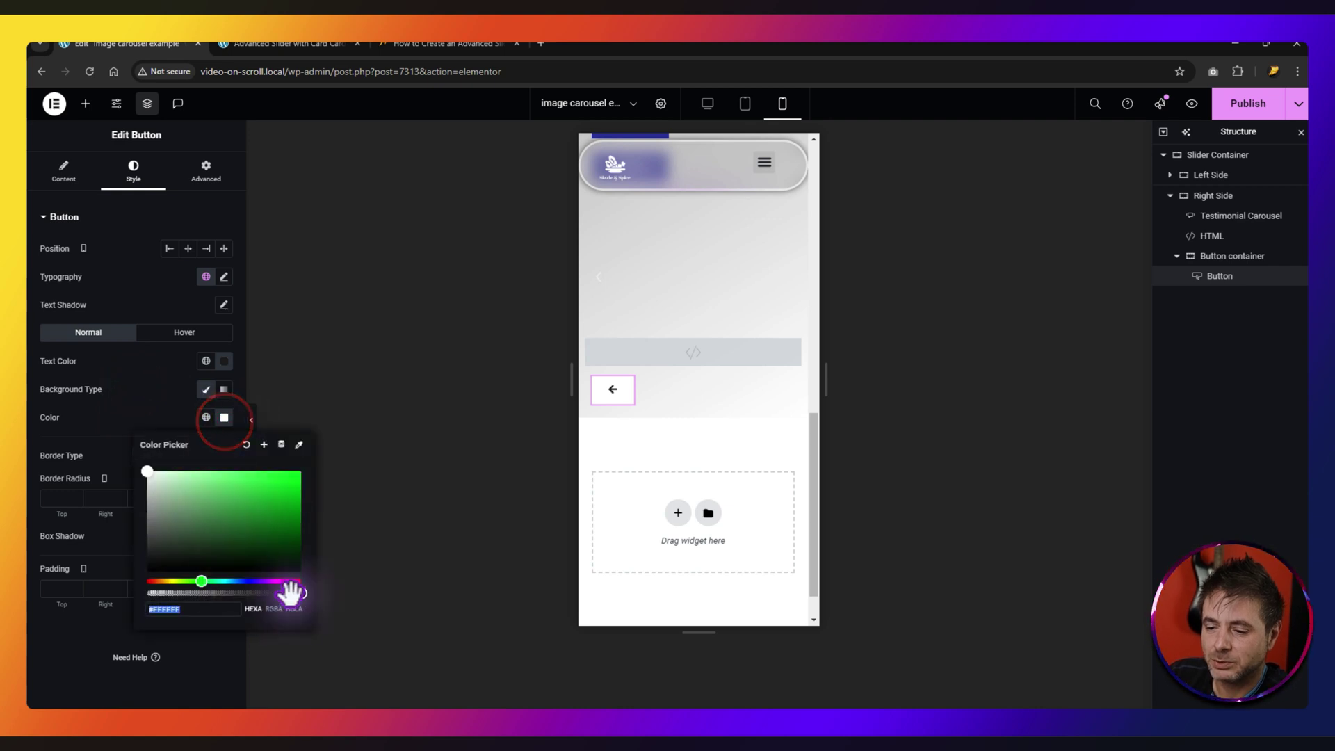
pyautogui.moveTo(298, 593); pyautogui.dragTo(258, 594)
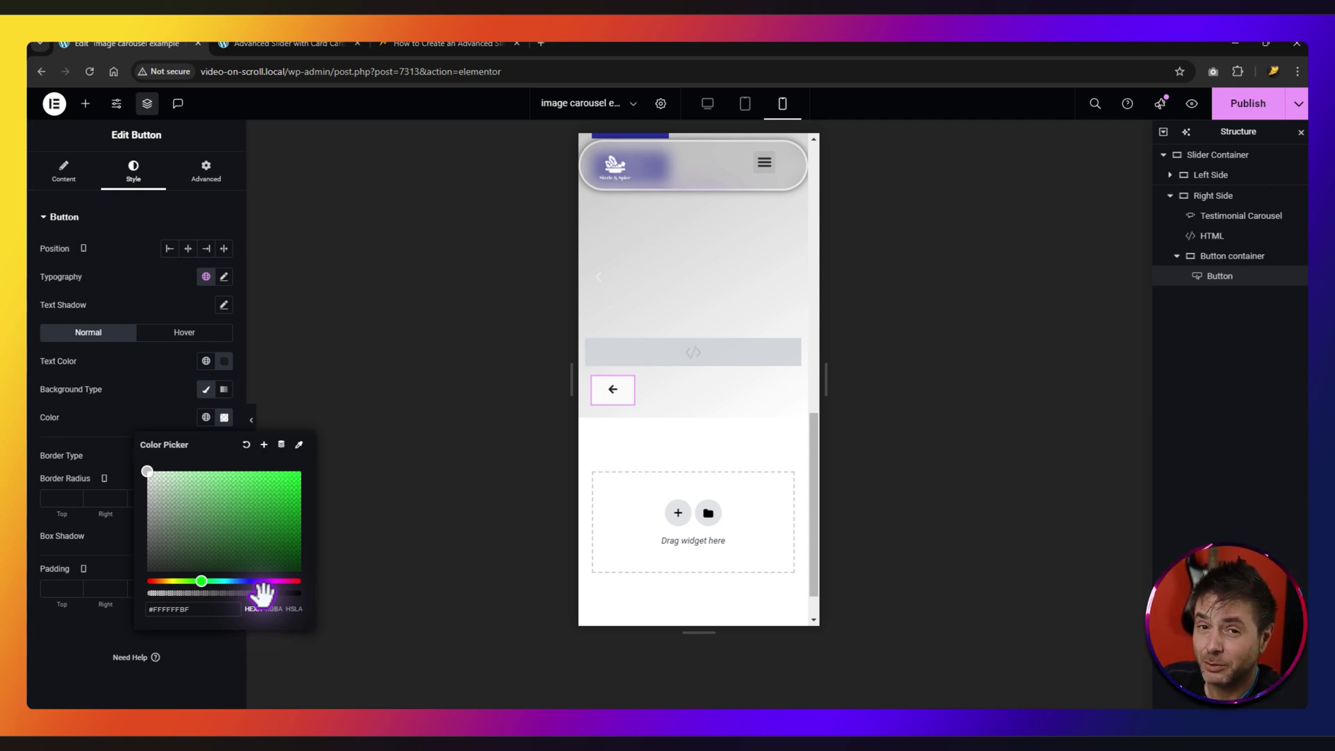
pyautogui.click(156, 407)
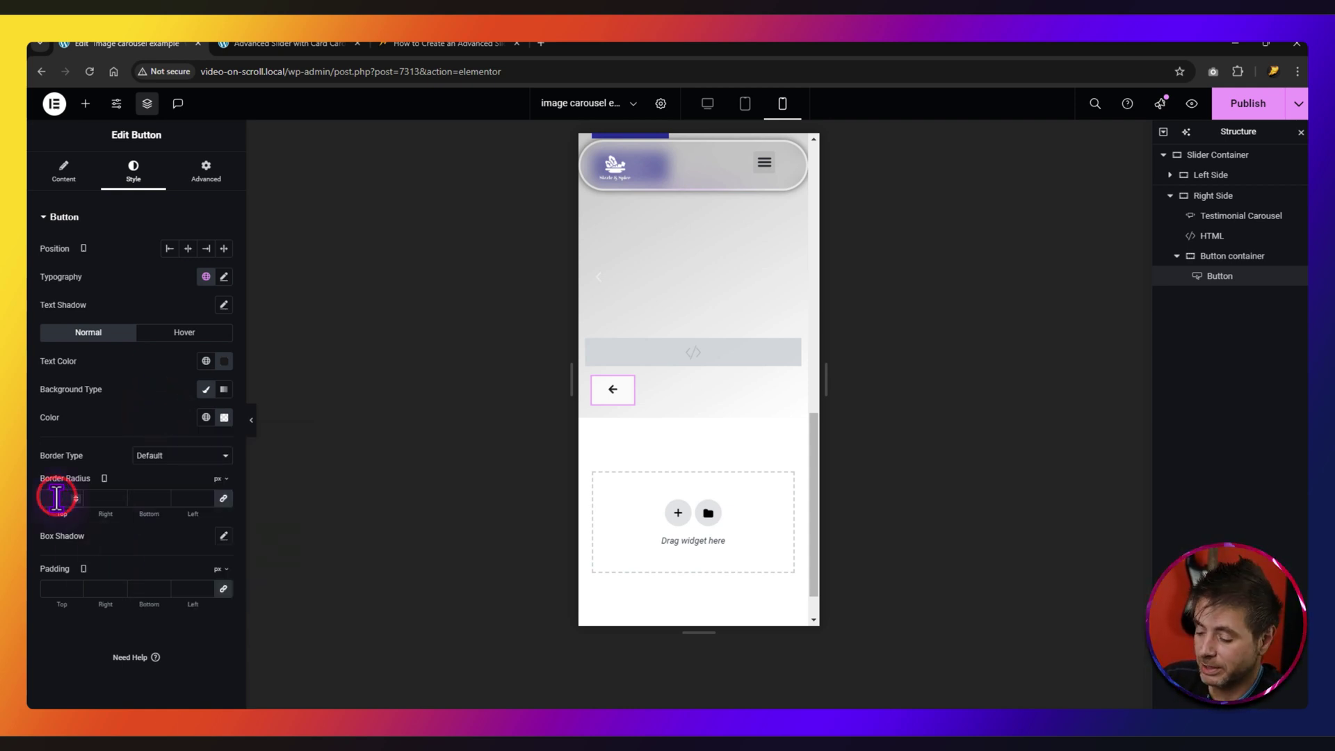
# - Set the button's border radius to 100 px and its padding to 12 px top and bottom, 14 px right and left, for mobile
pyautogui.click(155, 591)
pyautogui.write('0')
pyautogui.click(224, 588)
pyautogui.click(57, 588)
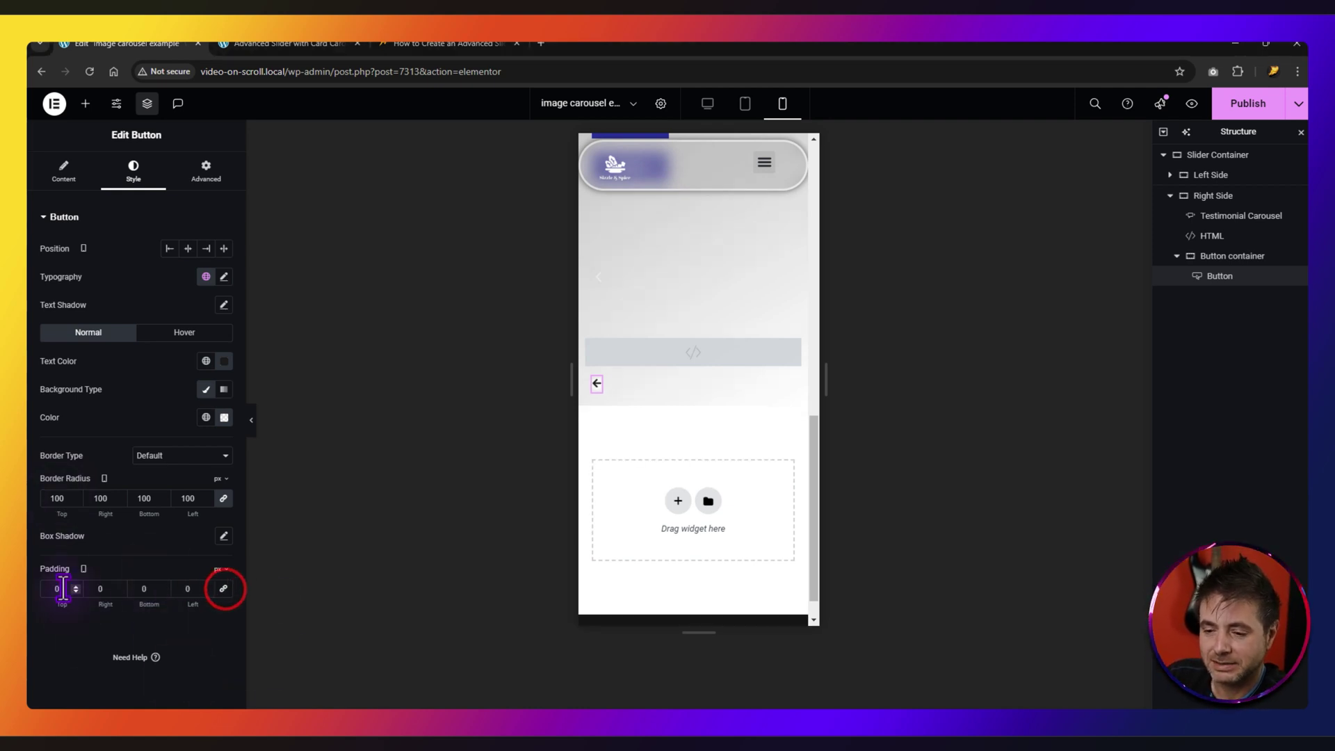
pyautogui.write('12')
pyautogui.click(85, 588)
pyautogui.write('14')
pyautogui.click(144, 588)
pyautogui.write('12')
pyautogui.click(195, 585)
pyautogui.write('14')
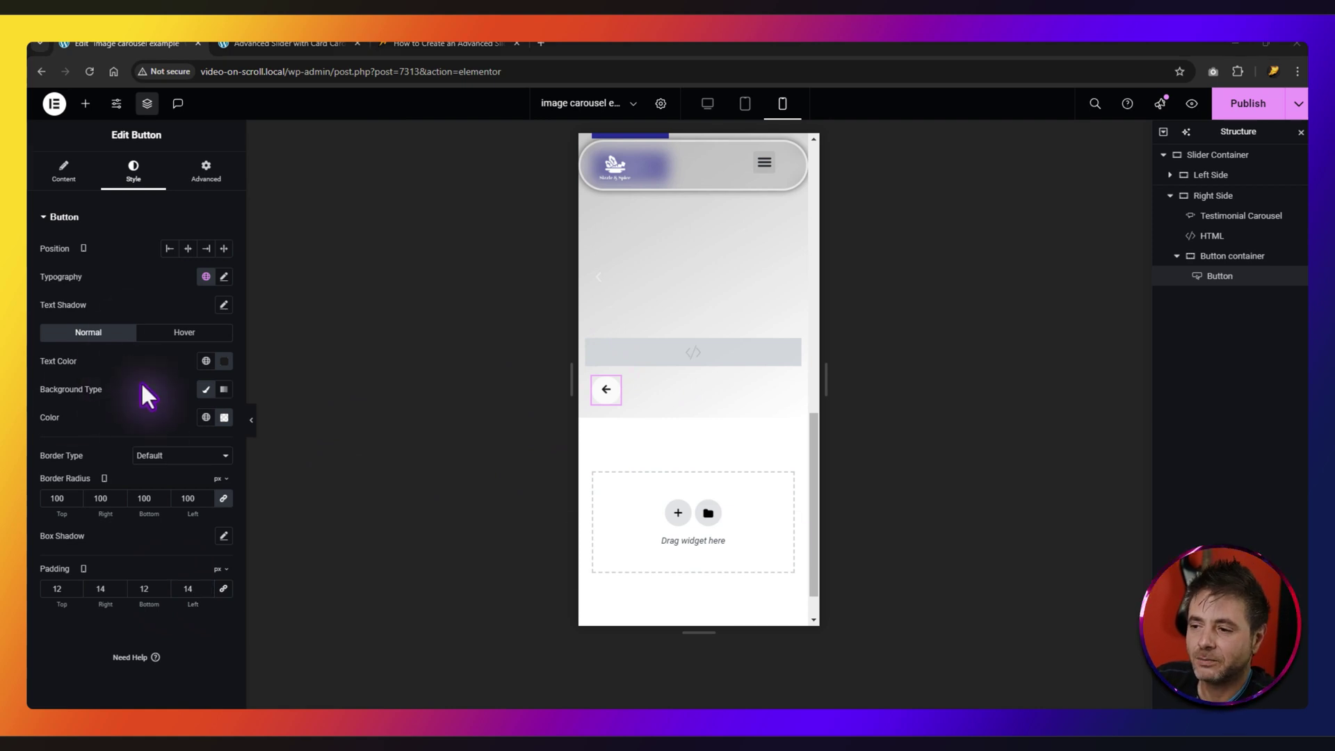
# - Position the left arrow button absolutely, with horizontal and vertical offsets of 0 px
pyautogui.click(206, 169)
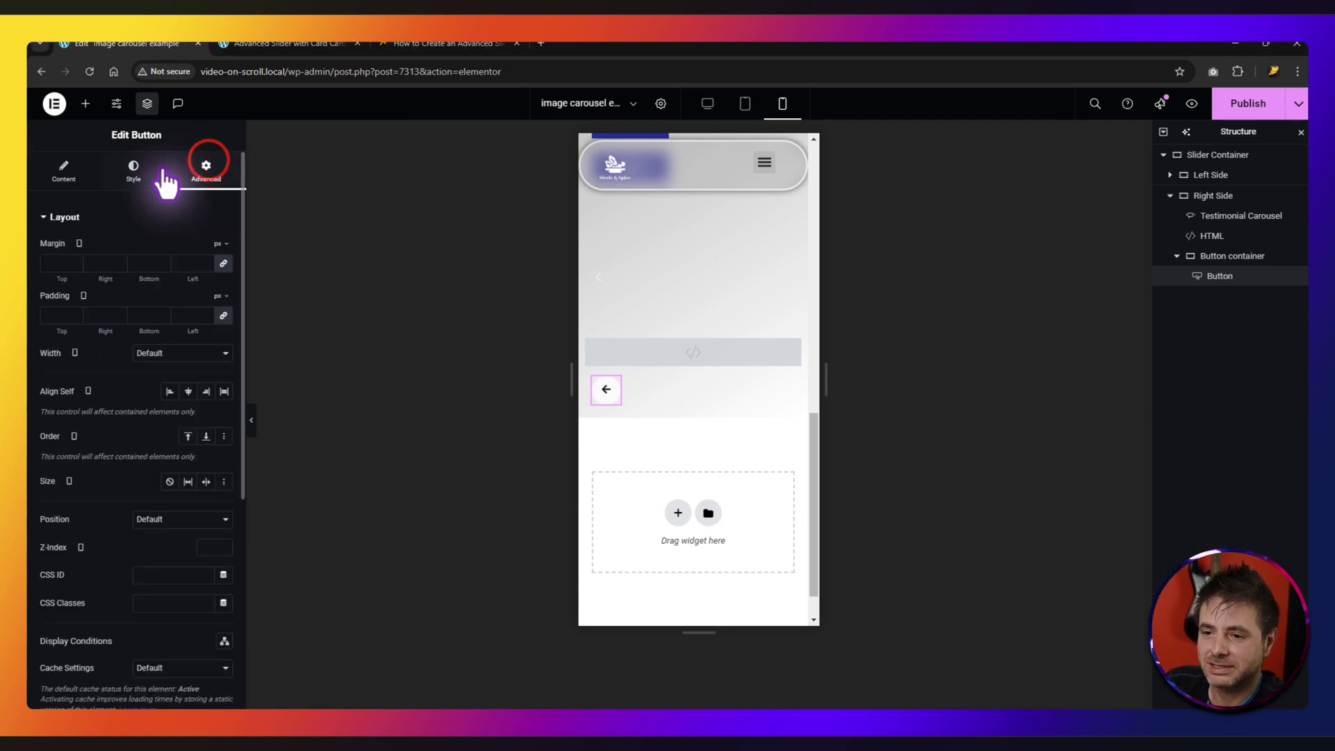
pyautogui.scroll(-2, 96, 424)
pyautogui.click(161, 385)
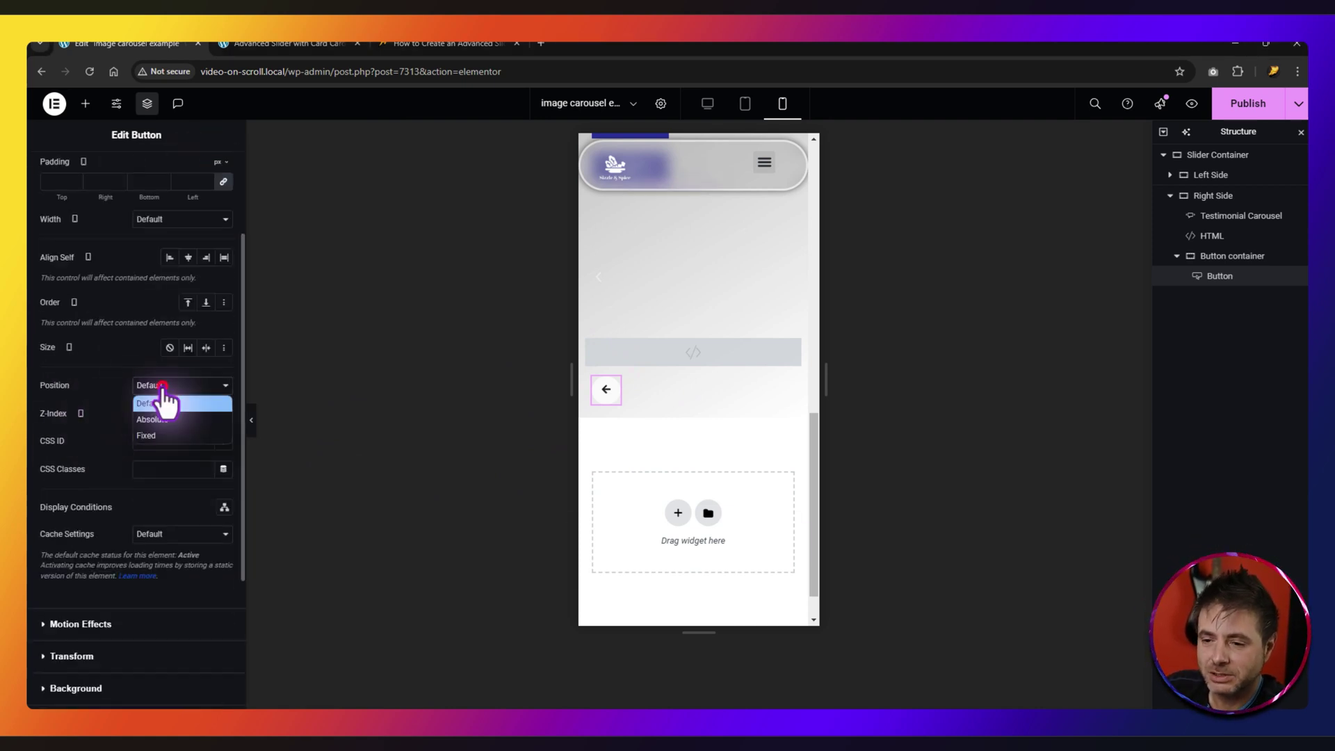
pyautogui.click(145, 420)
pyautogui.scroll(-1, 205, 487)
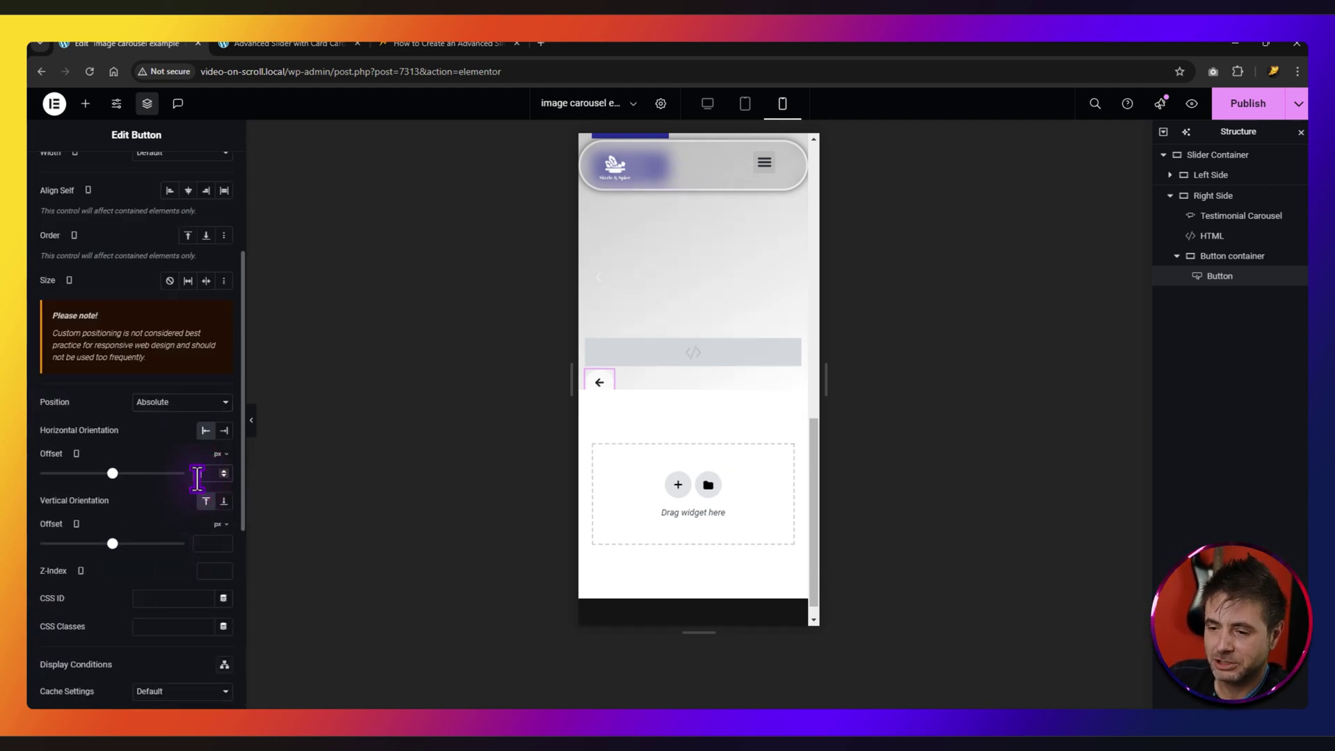
pyautogui.write('00')
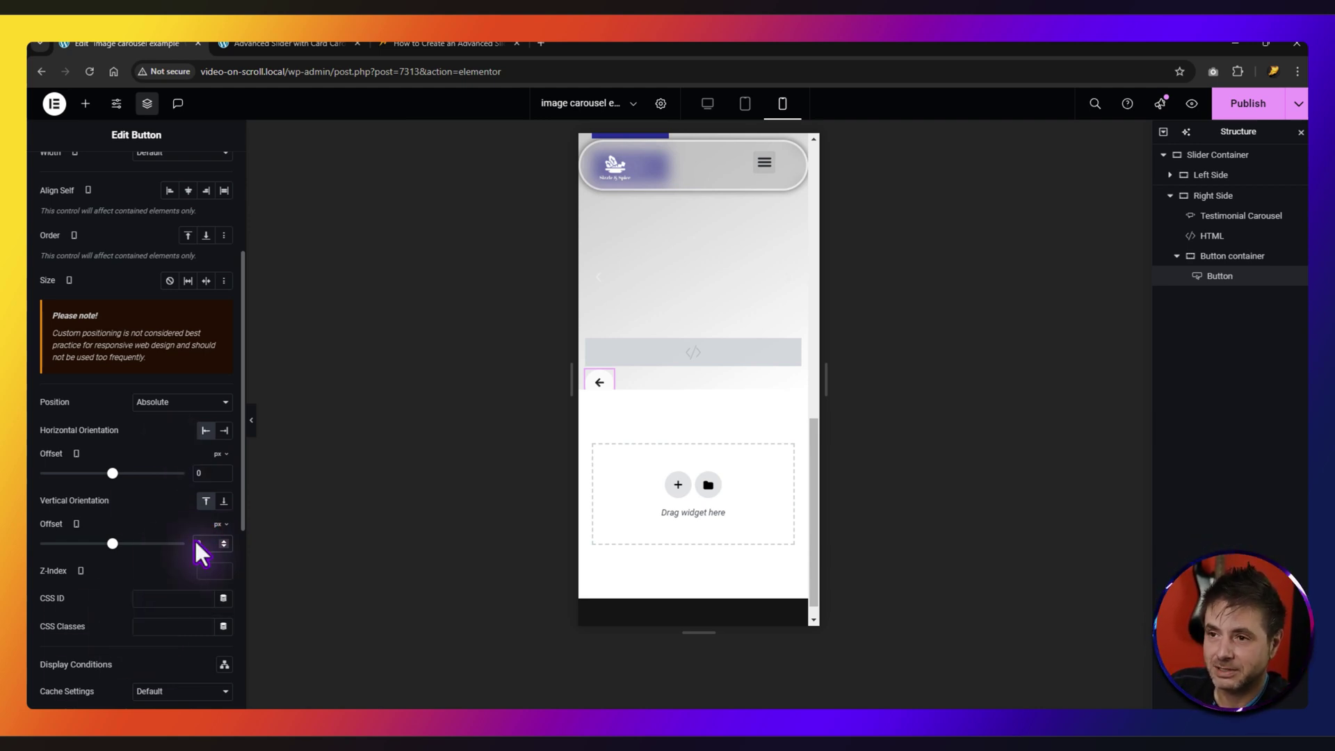
# - Copy the class name reboot-slider-left from the tutorial blog post and assign it to the left arrow button as its CSS class
pyautogui.click(410, 43)
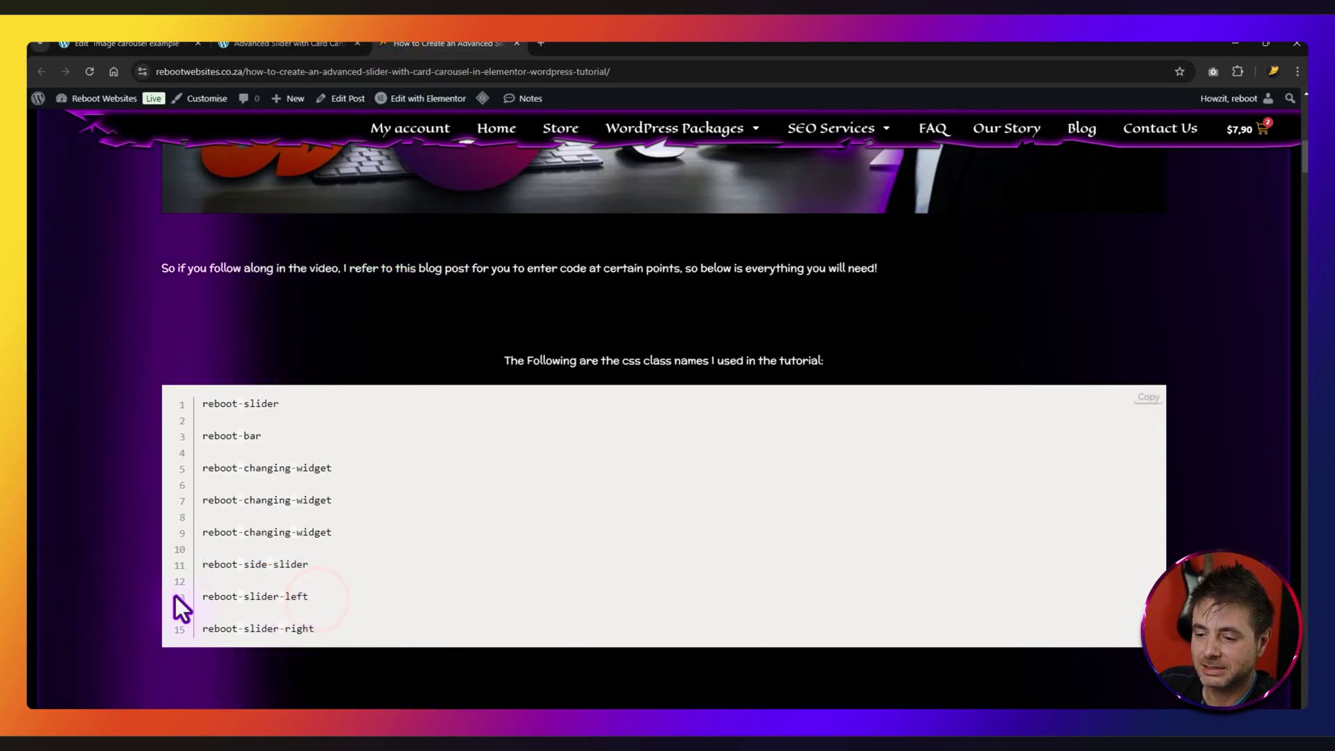
pyautogui.moveTo(316, 596); pyautogui.dragTo(204, 596)
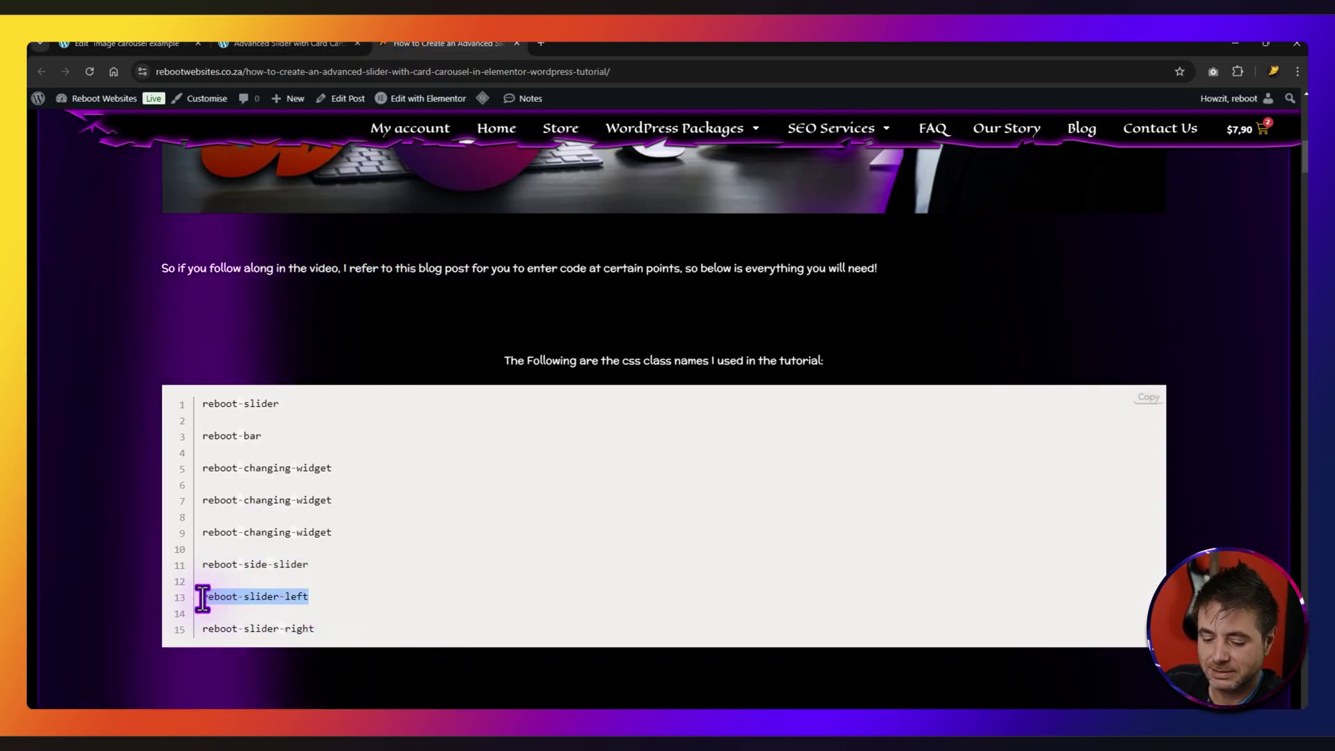
pyautogui.hotkey('ctrl', 'c')
pyautogui.hotkey('ctrl', 'Tab')
pyautogui.click(170, 626)
pyautogui.hotkey('ctrl', 'v')
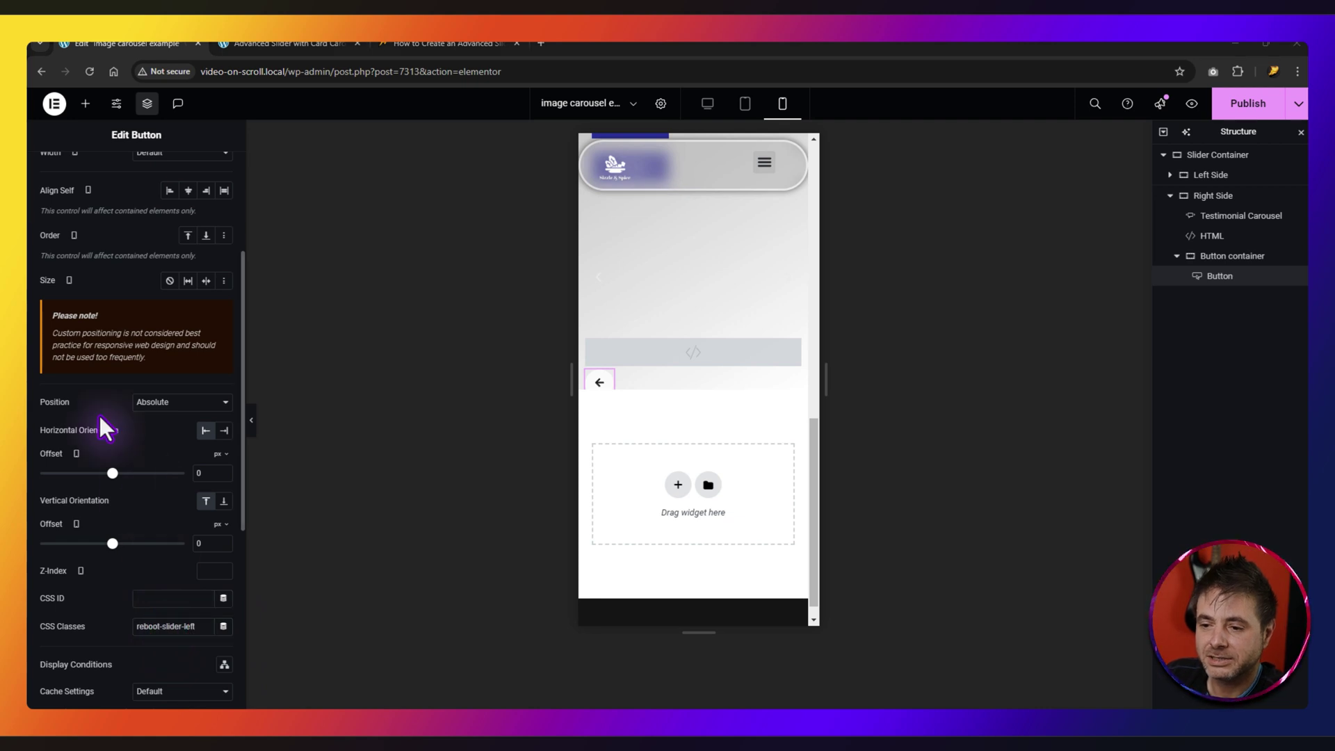
# - Duplicate the left arrow button and replace the copy's icon with the plain right arrow
pyautogui.rightClick(1213, 278)
pyautogui.click(1187, 317)
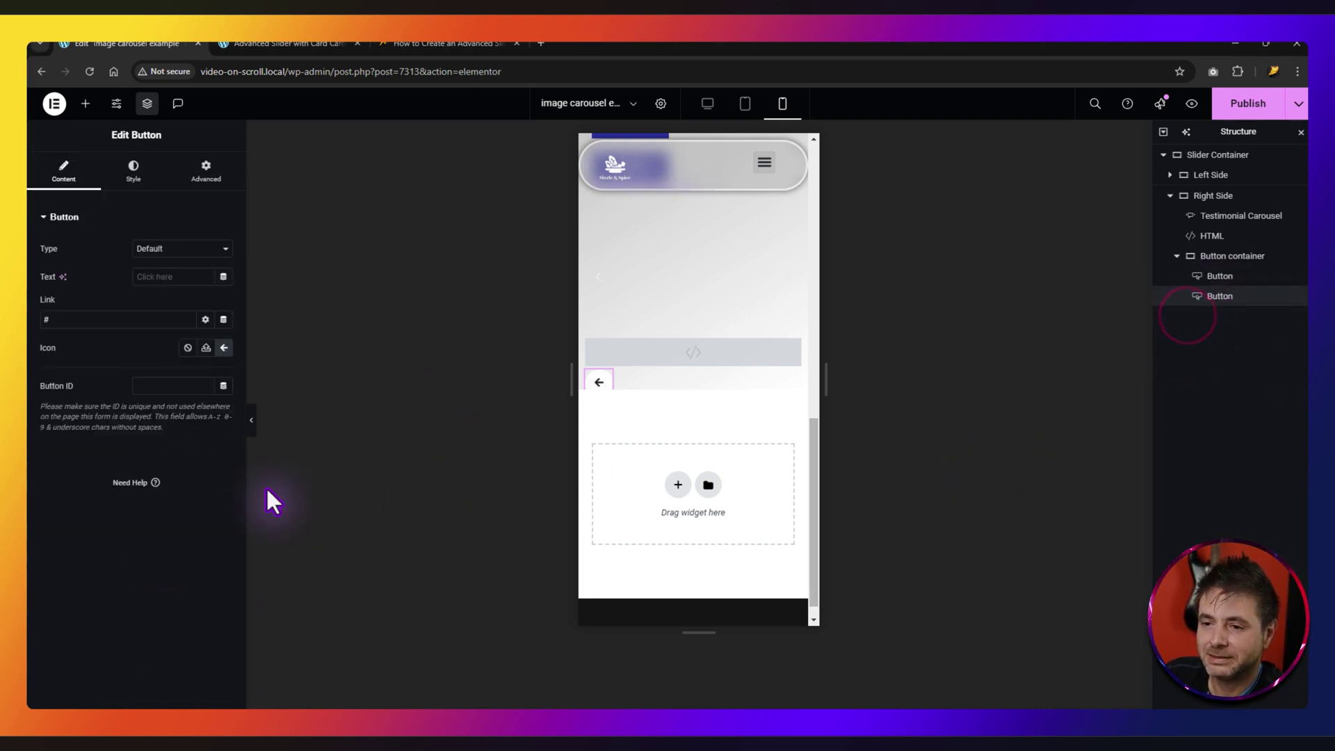
pyautogui.click(223, 347)
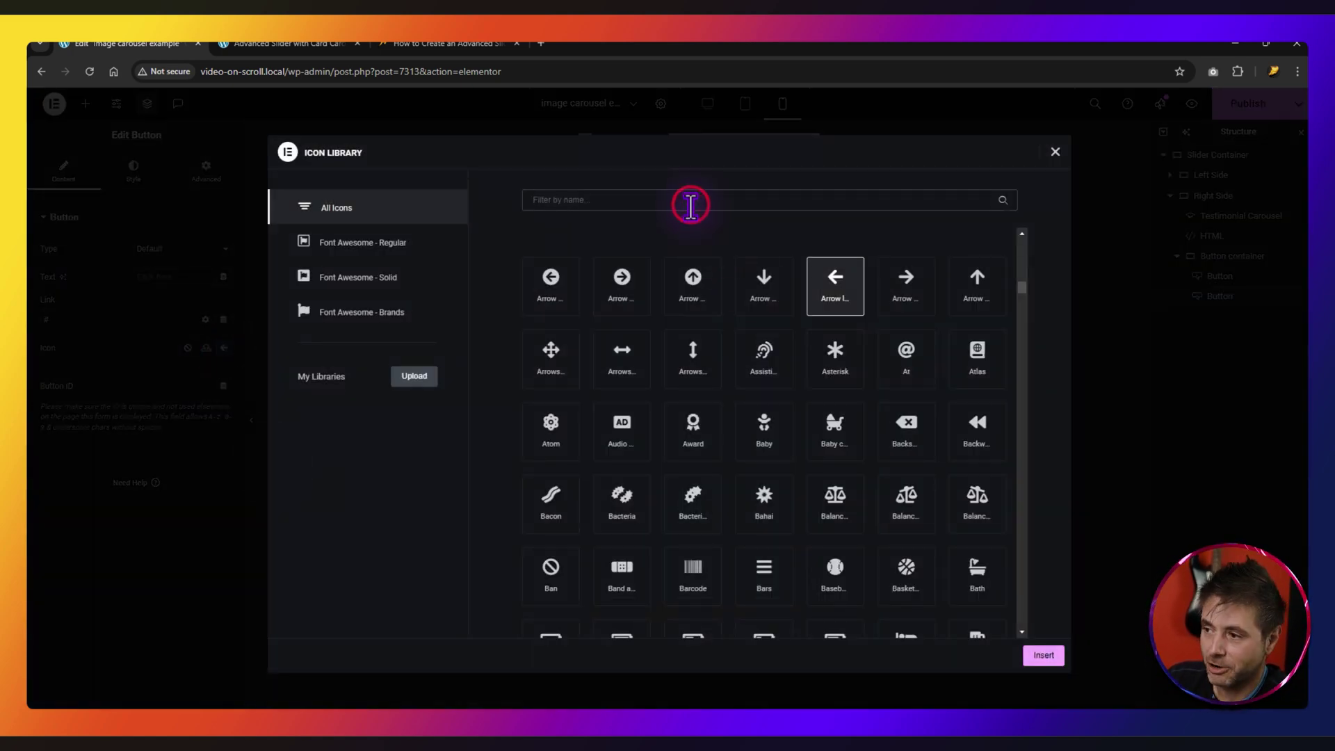
pyautogui.click(897, 291)
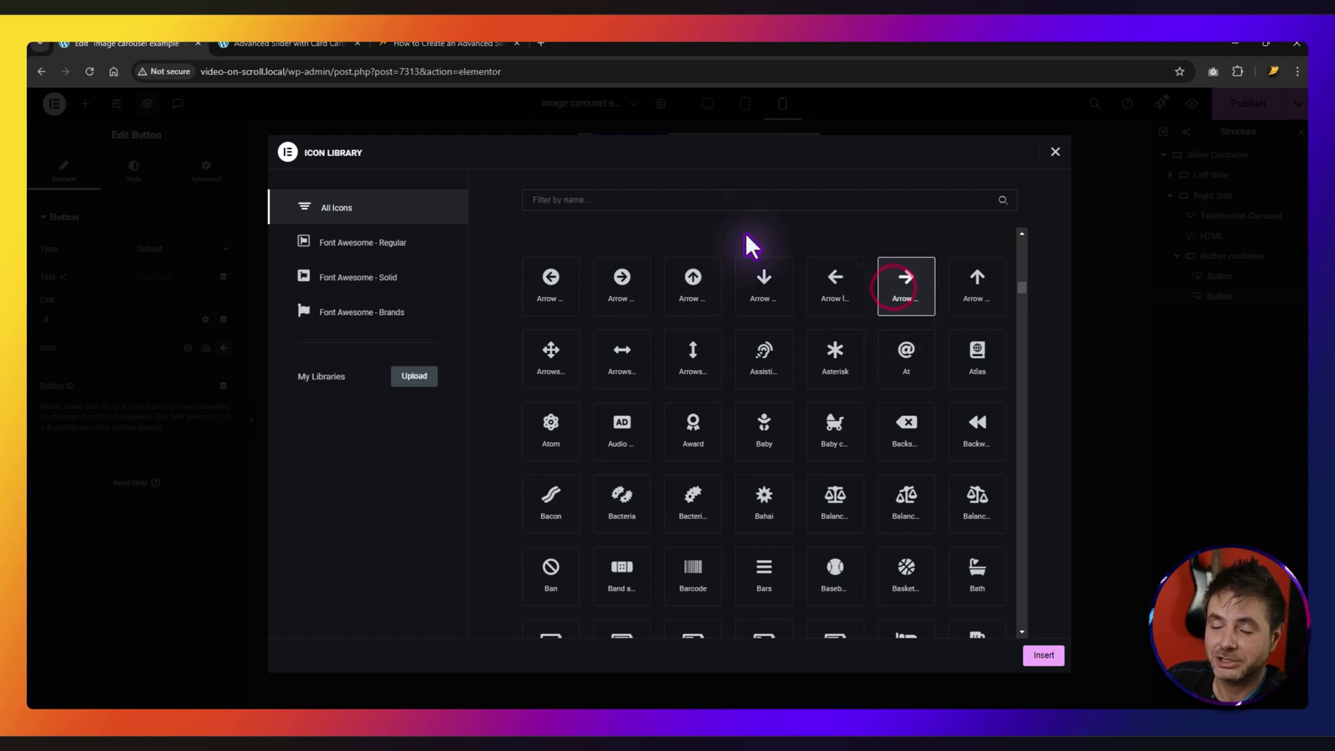
pyautogui.click(1043, 657)
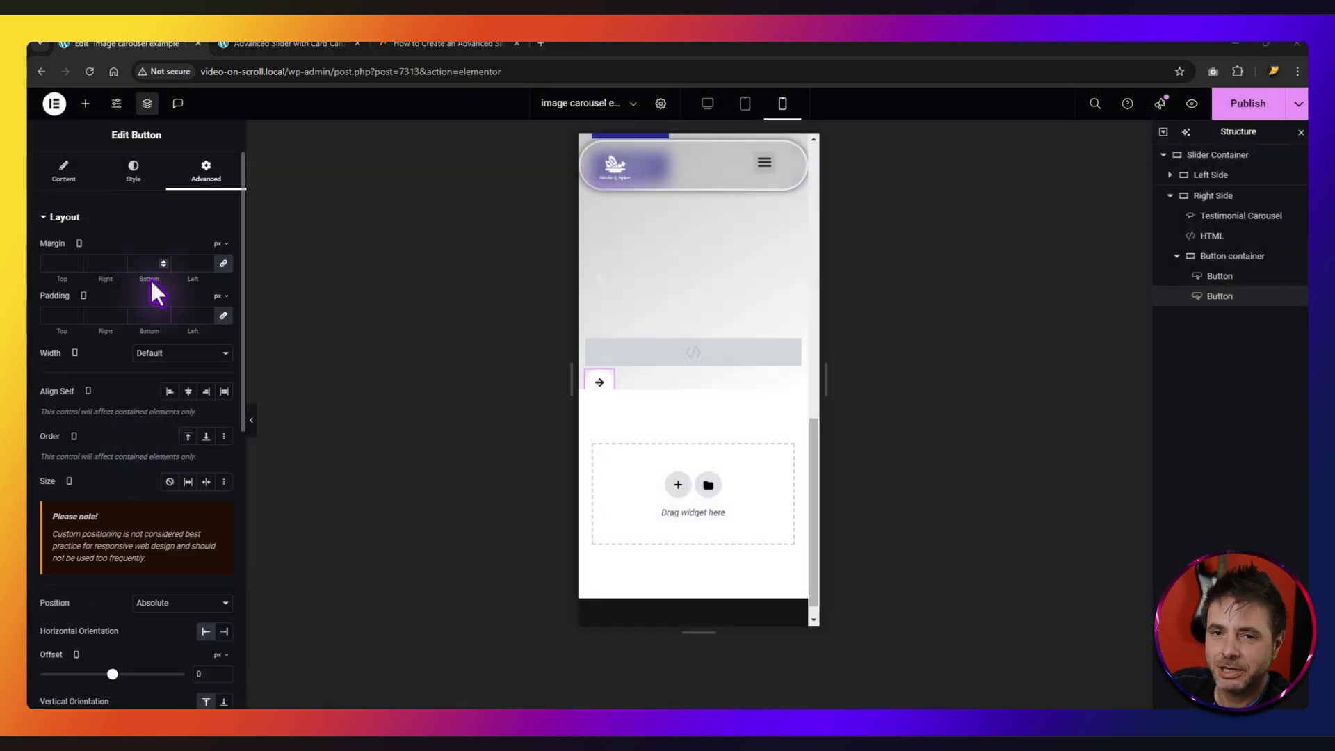
# - Set the duplicated button's horizontal orientation to the right side of the Button container
pyautogui.scroll(-3, 99, 456)
pyautogui.scroll(2, 144, 439)
pyautogui.scroll(1, 145, 440)
pyautogui.scroll(-4, 119, 586)
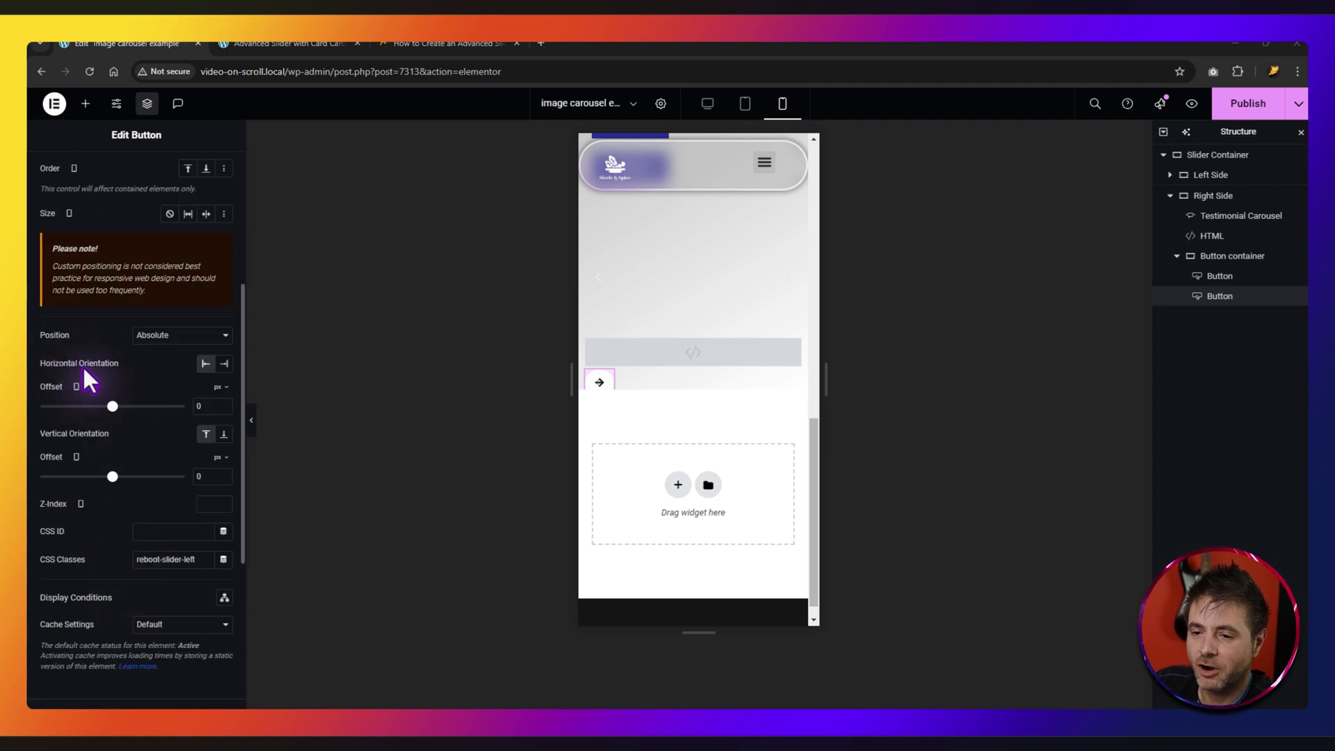
pyautogui.click(223, 363)
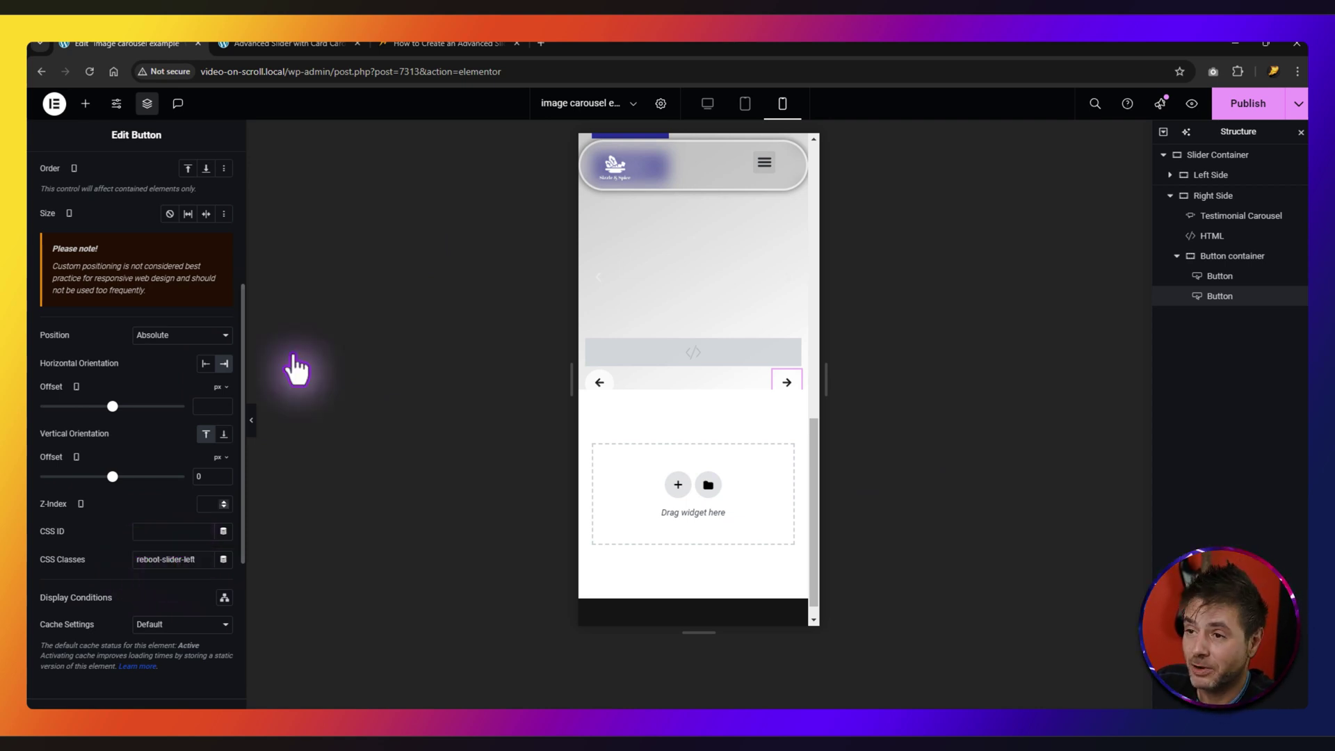
# - Replace the right arrow button's CSS class with reboot-slider-right, copied from the tutorial blog post
pyautogui.click(425, 42)
pyautogui.moveTo(316, 628); pyautogui.dragTo(189, 629)
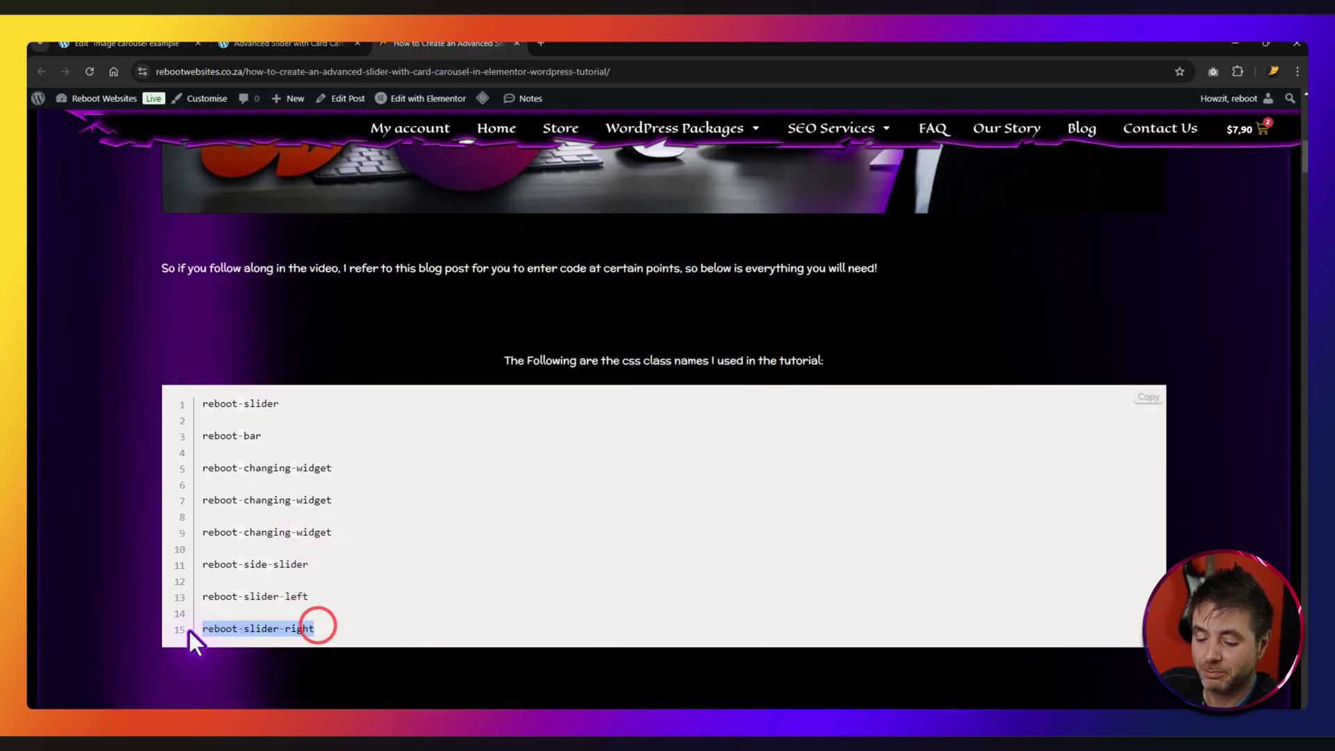
pyautogui.click(163, 43)
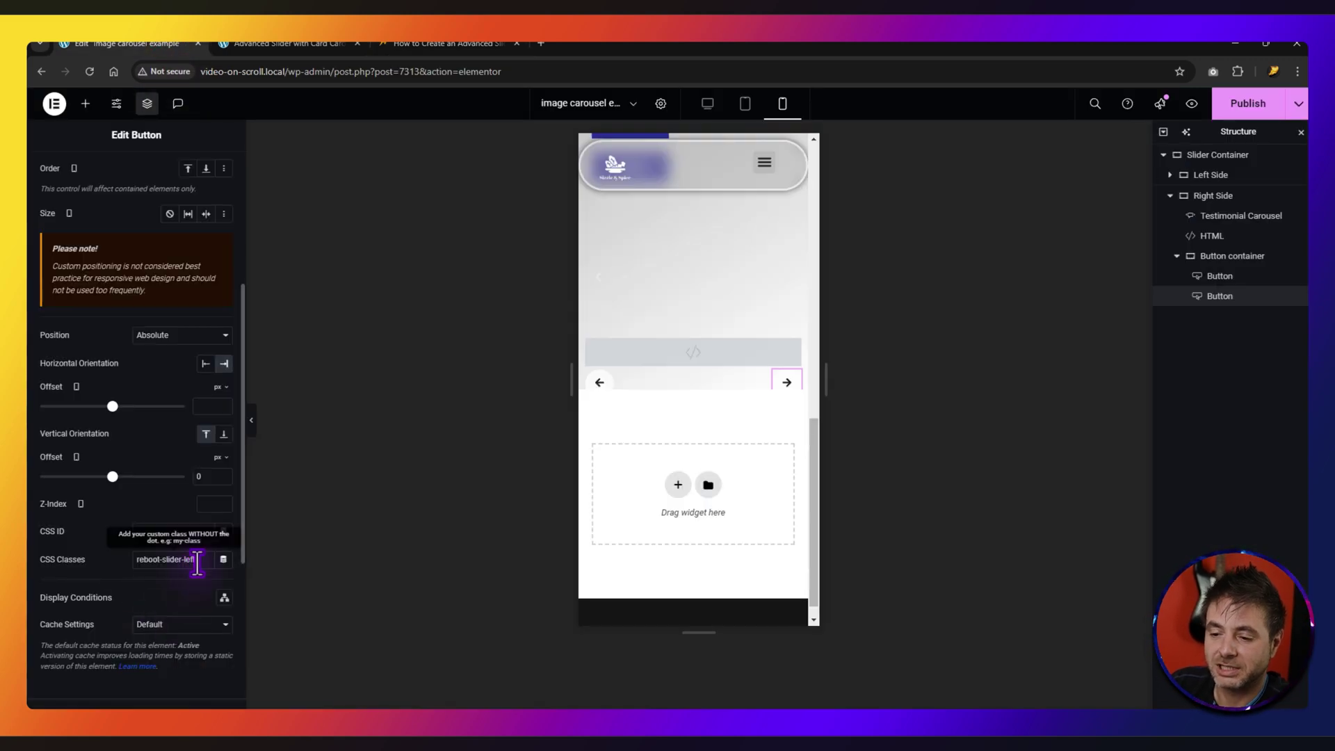
pyautogui.hotkey('ctrl', 'a')
pyautogui.hotkey('ctrl', 'v')
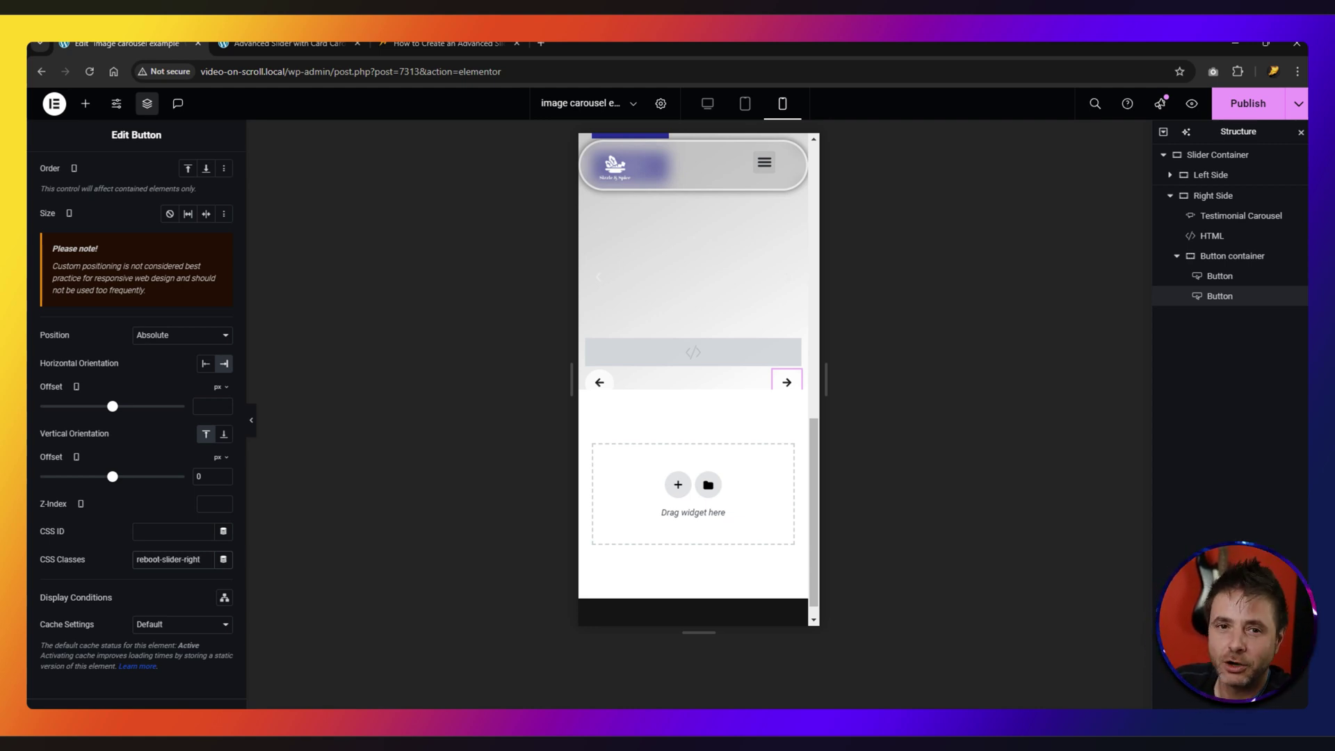
# - Return the editor to desktop view and copy the Slider Container (reboot-slider) CSS code from the tutorial blog post
pyautogui.click(707, 104)
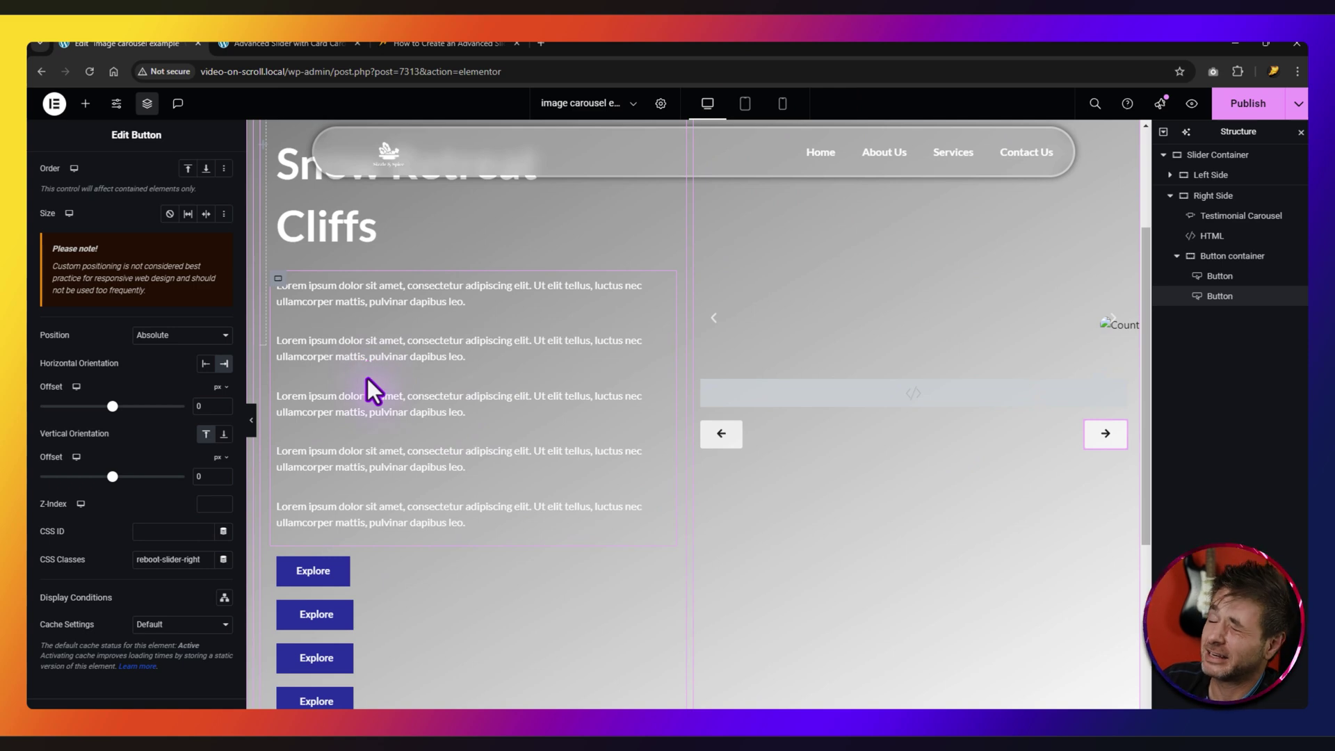
pyautogui.hotkey('ctrl', '3')
pyautogui.scroll(-2, 95, 386)
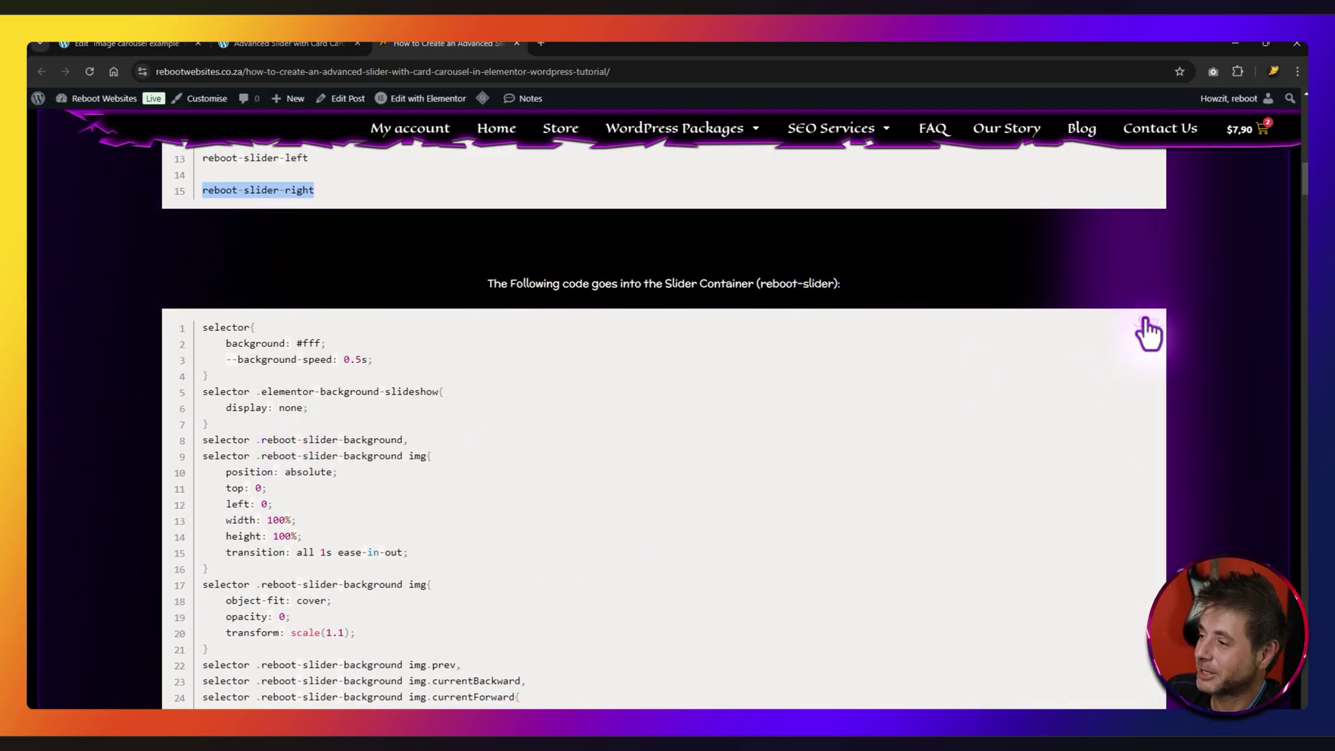
pyautogui.click(1145, 319)
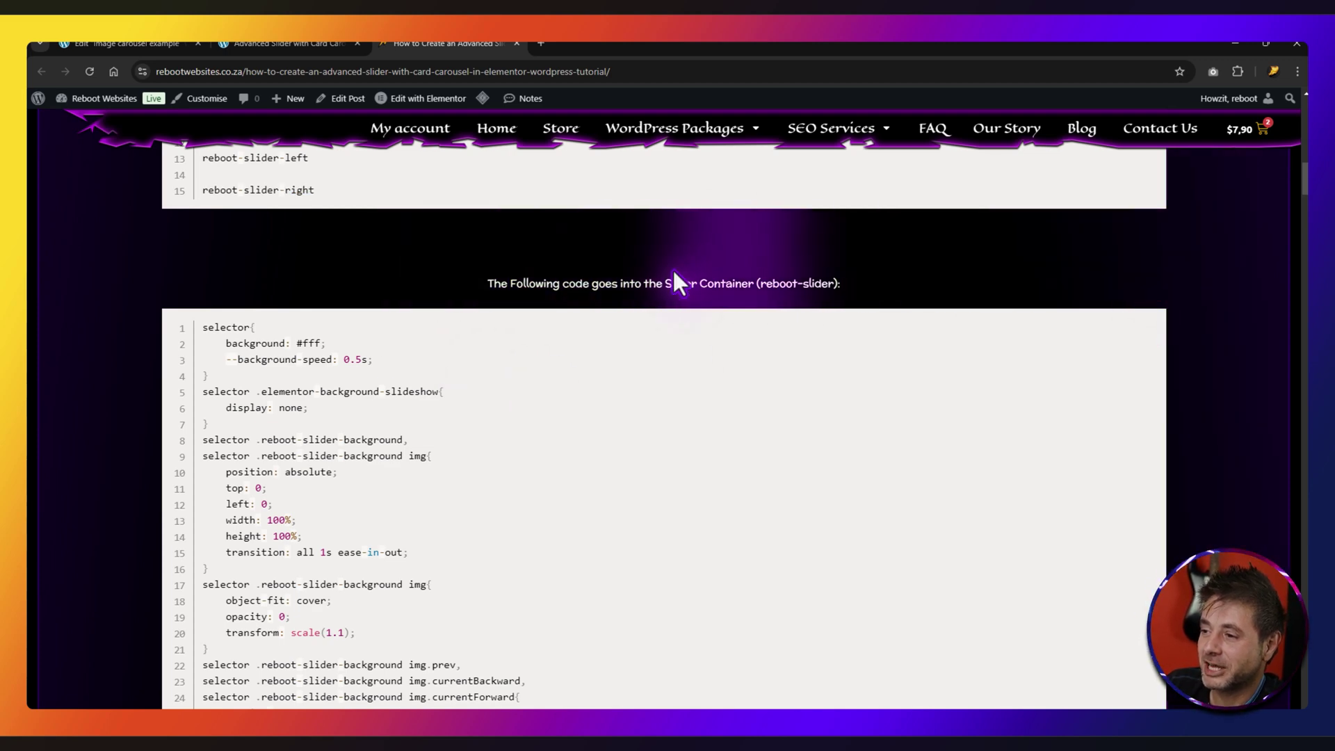
pyautogui.click(118, 45)
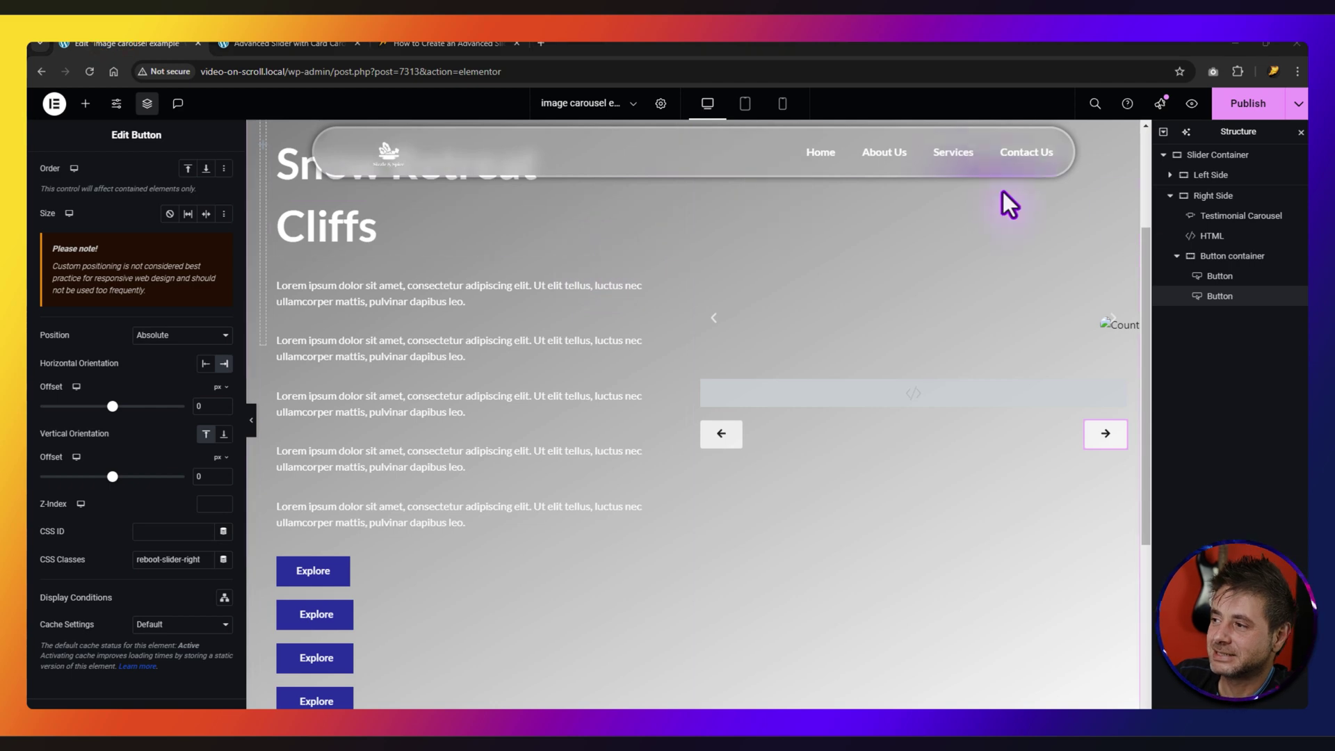
# - Paste the copied reboot-slider code into the Slider Container's custom CSS
pyautogui.click(1213, 155)
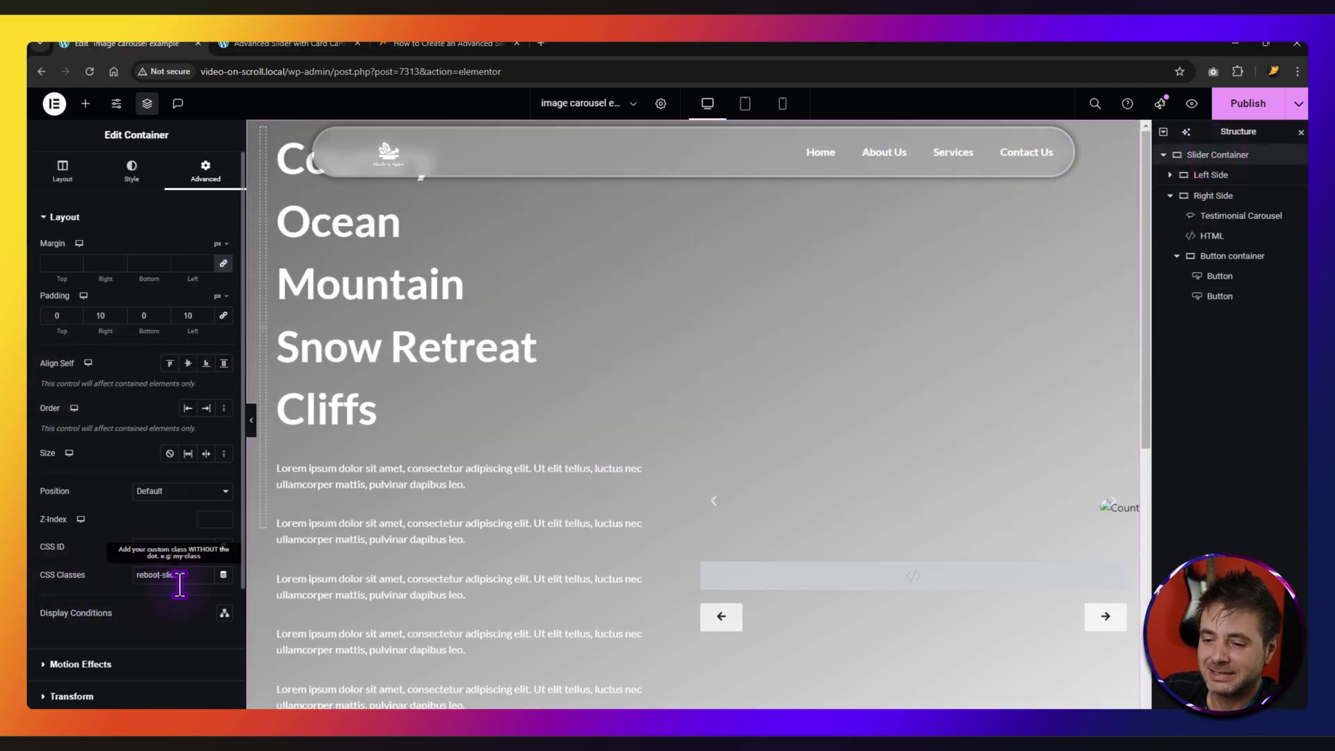
pyautogui.click(406, 43)
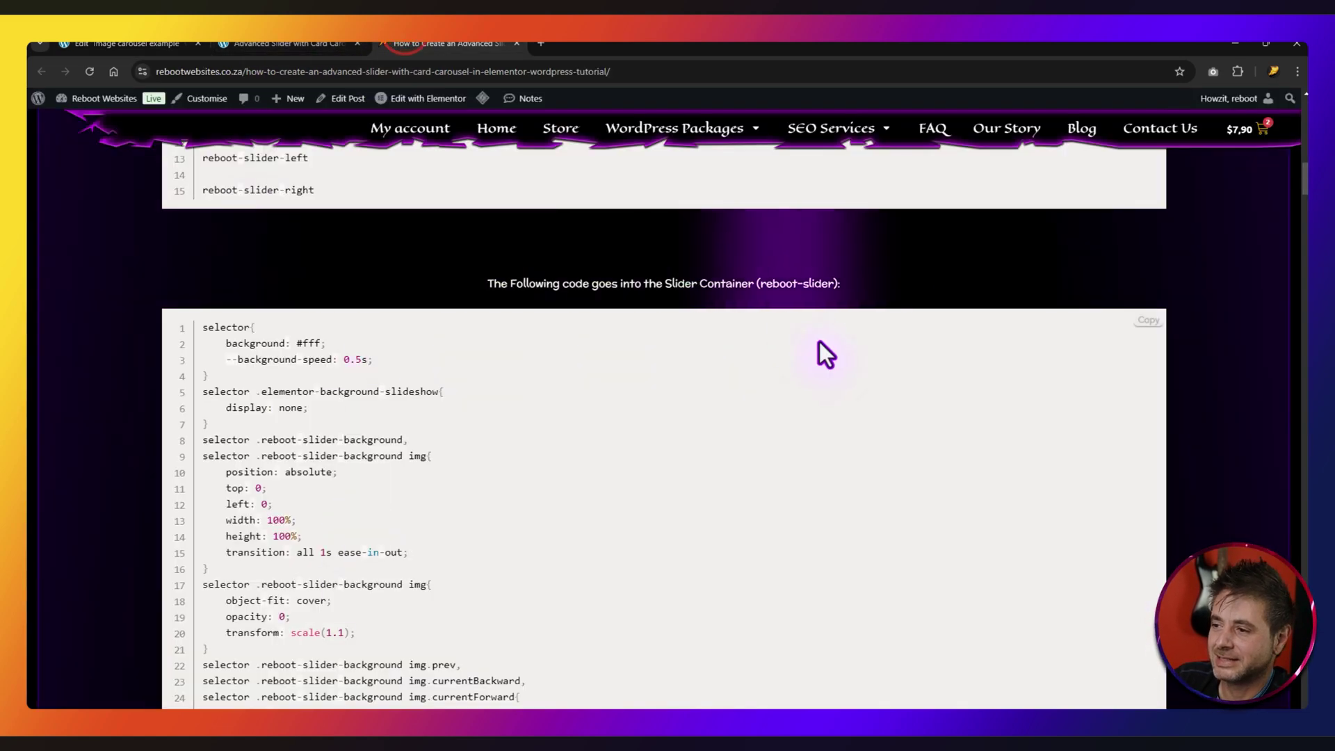
pyautogui.click(117, 44)
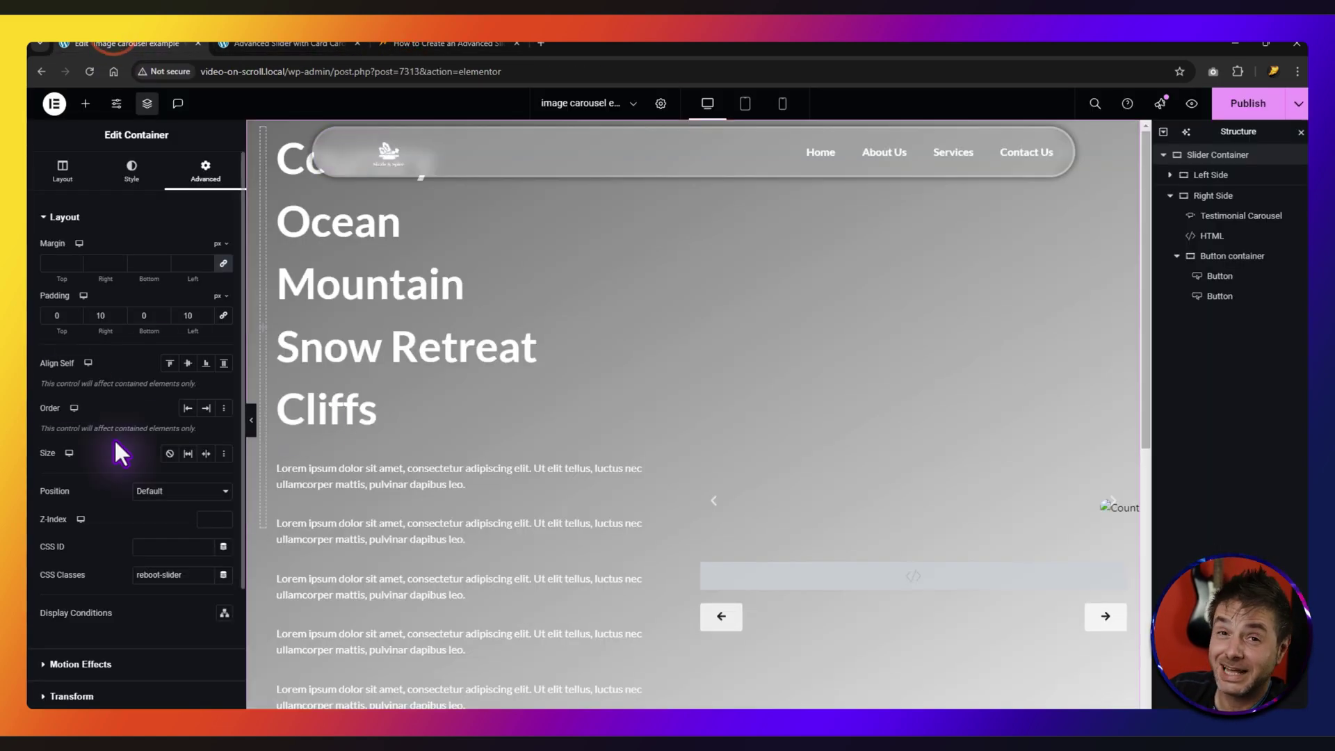
pyautogui.scroll(-3, 81, 459)
pyautogui.click(97, 619)
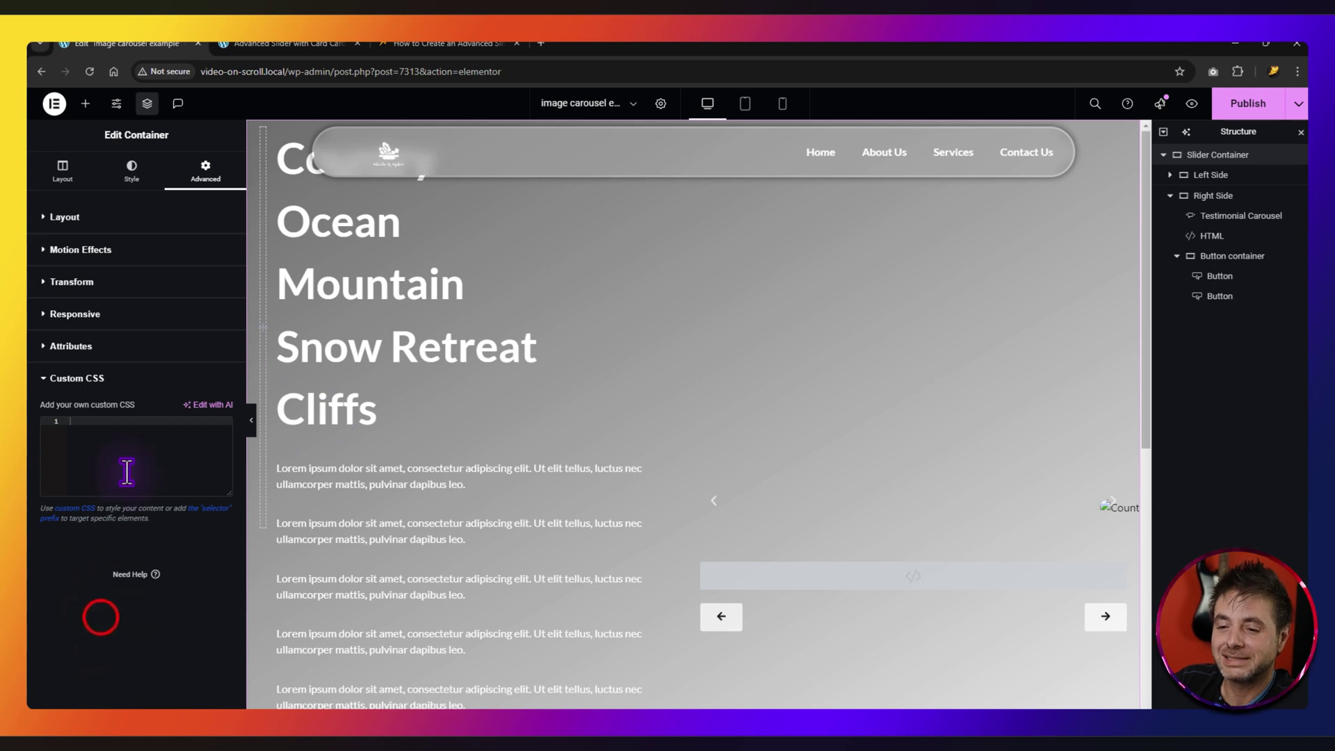
pyautogui.hotkey('ctrl', 'v')
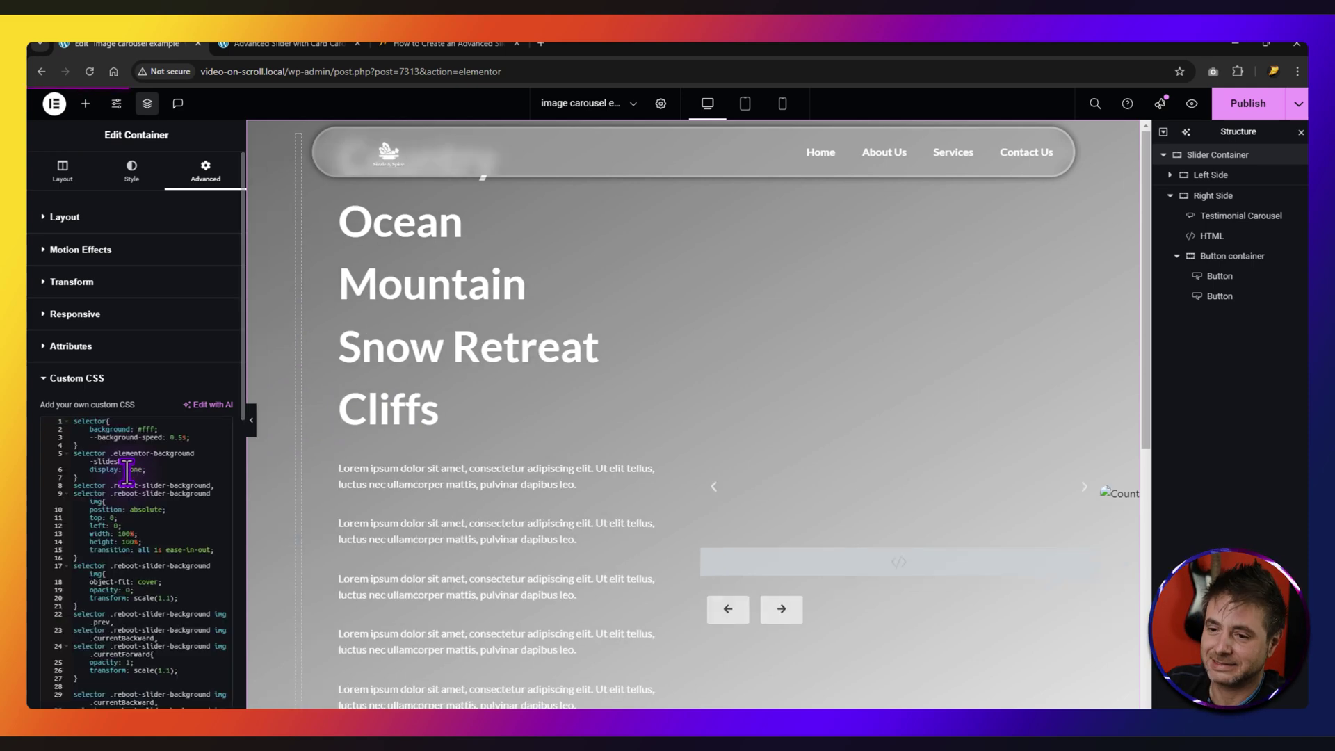
# - Copy the Scroller (reboot-bar) CSS code from the tutorial blog post
pyautogui.click(407, 43)
pyautogui.scroll(-15, 119, 494)
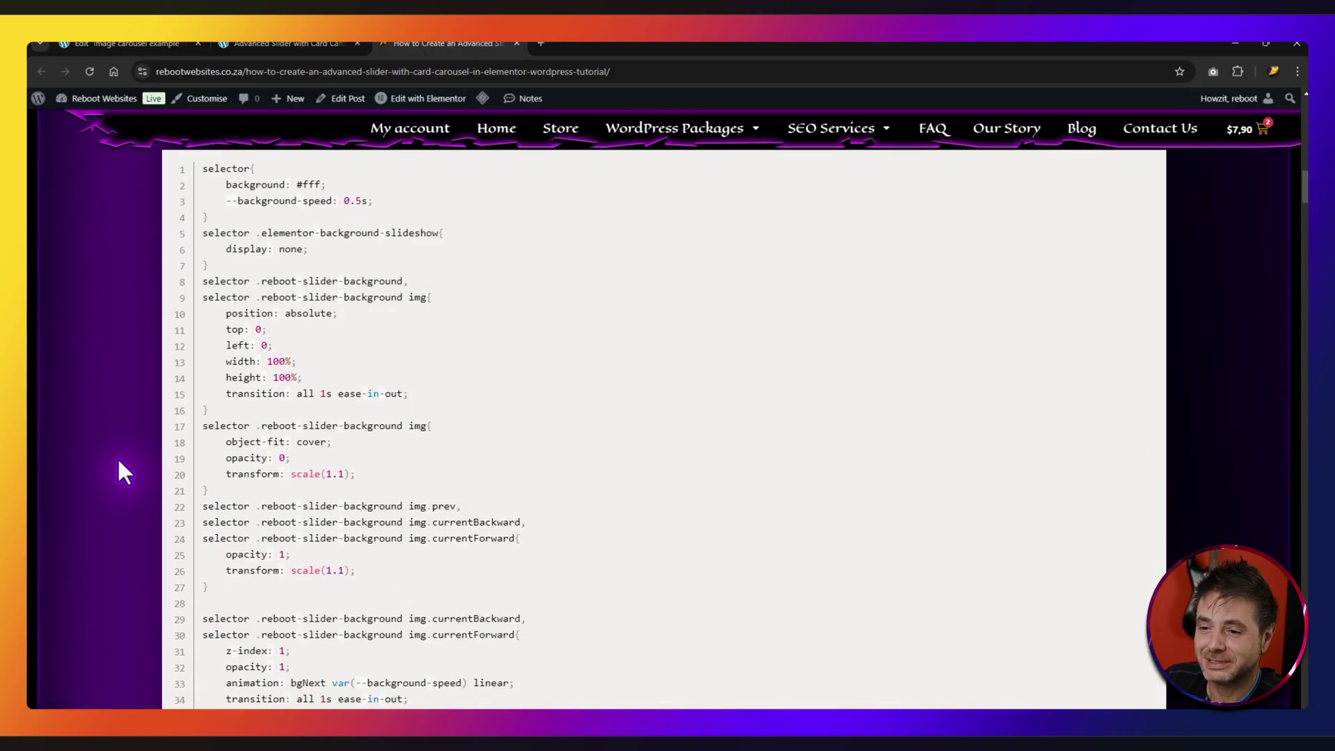
pyautogui.scroll(-3, 119, 445)
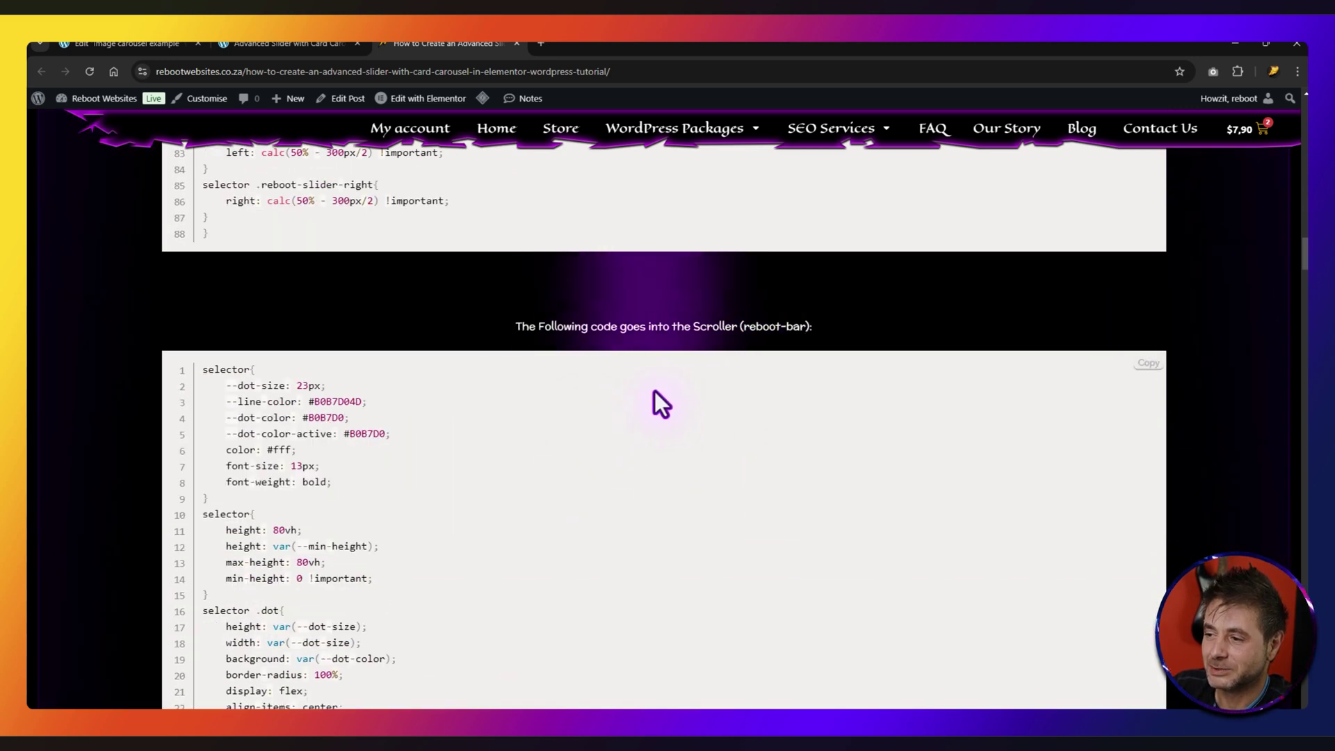
pyautogui.click(1151, 379)
# - Return to the Elementor editor and paste the copied reboot-bar code into the custom CSS of the Scroller container inside Left Side
pyautogui.click(118, 43)
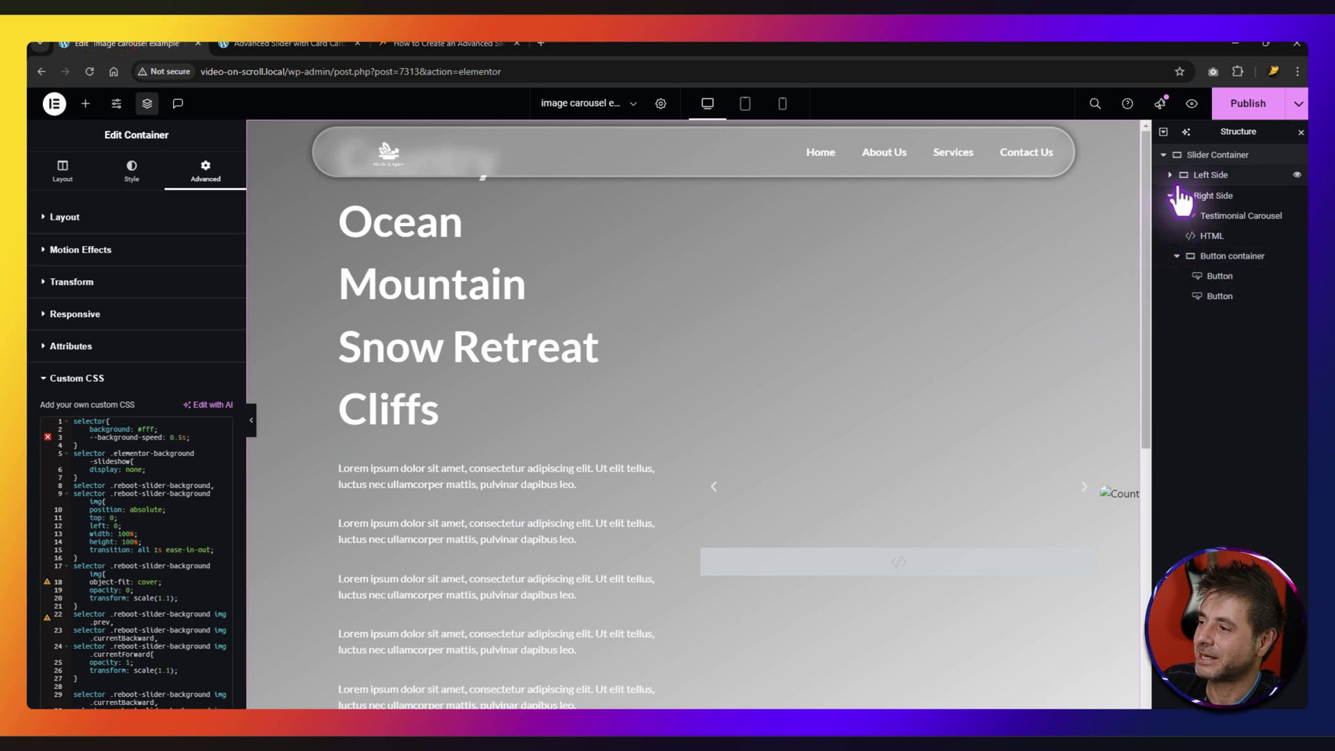
pyautogui.click(1210, 174)
pyautogui.click(1170, 175)
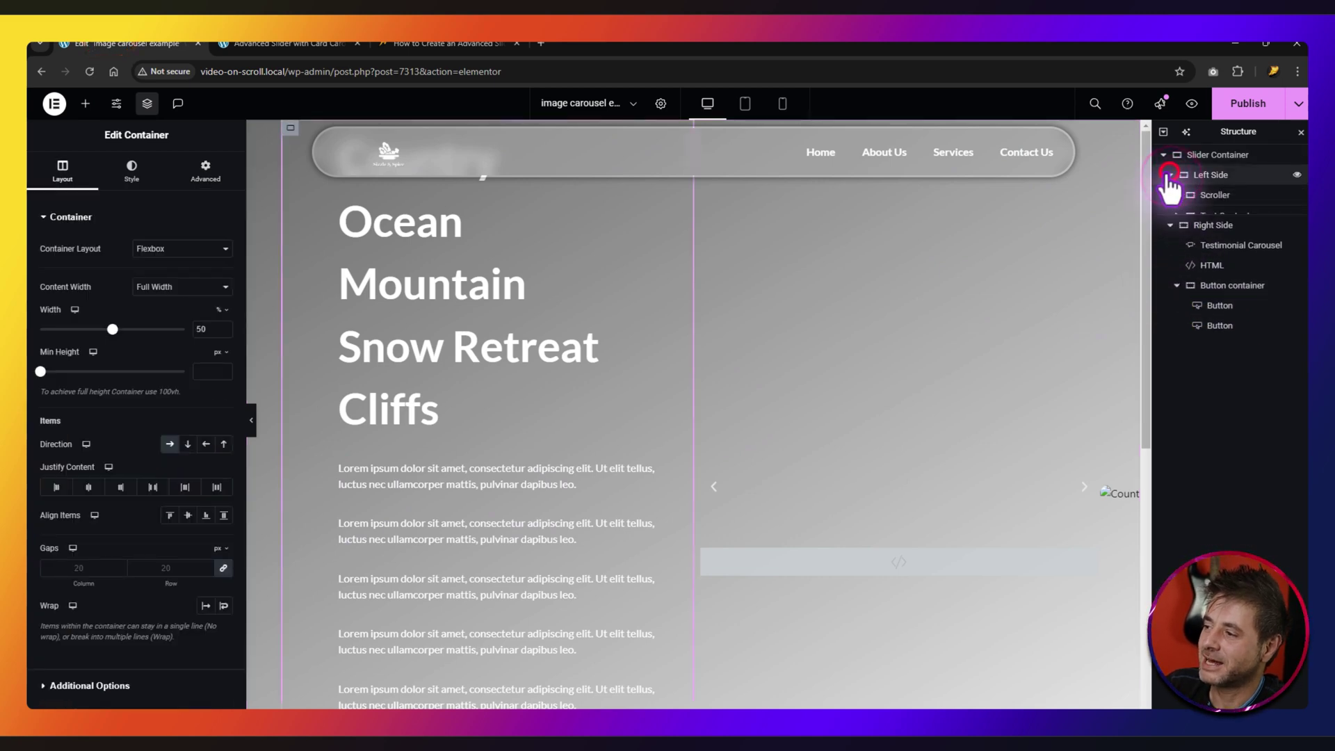
pyautogui.click(1210, 198)
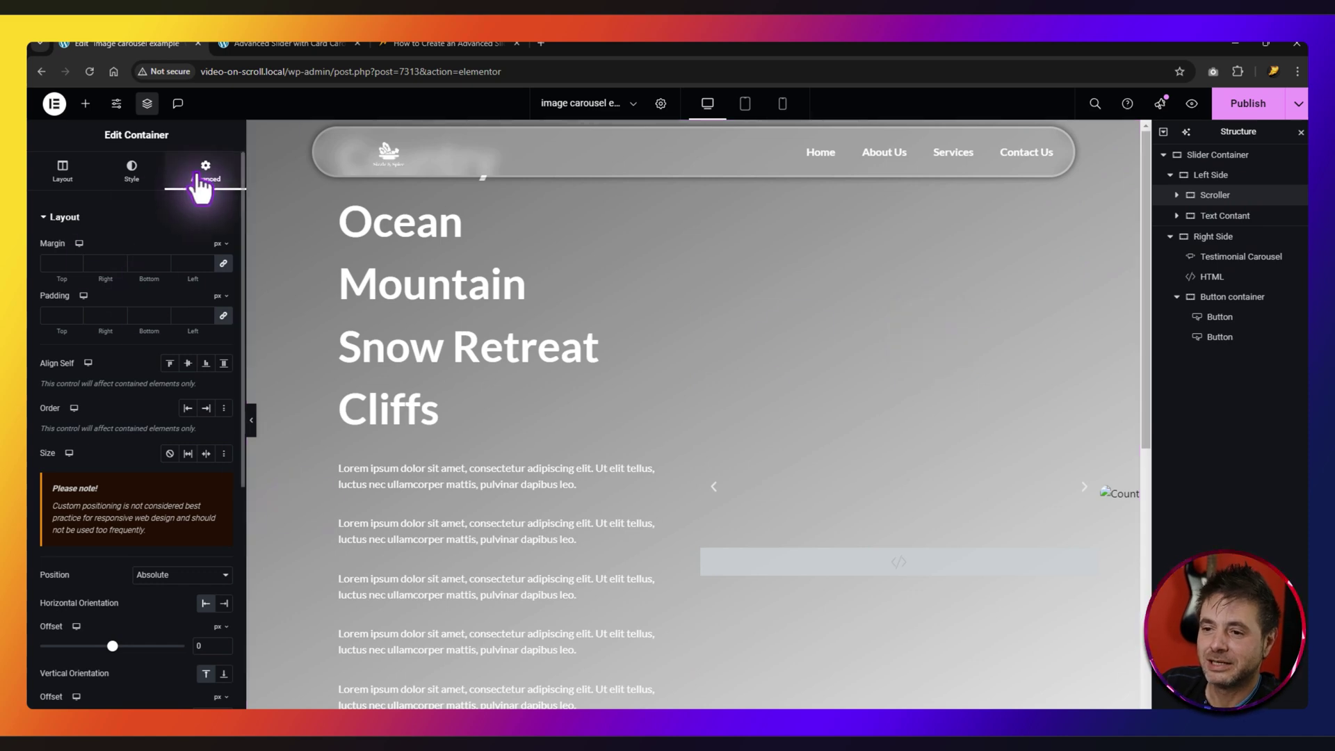
pyautogui.scroll(-5, 149, 477)
pyautogui.click(99, 629)
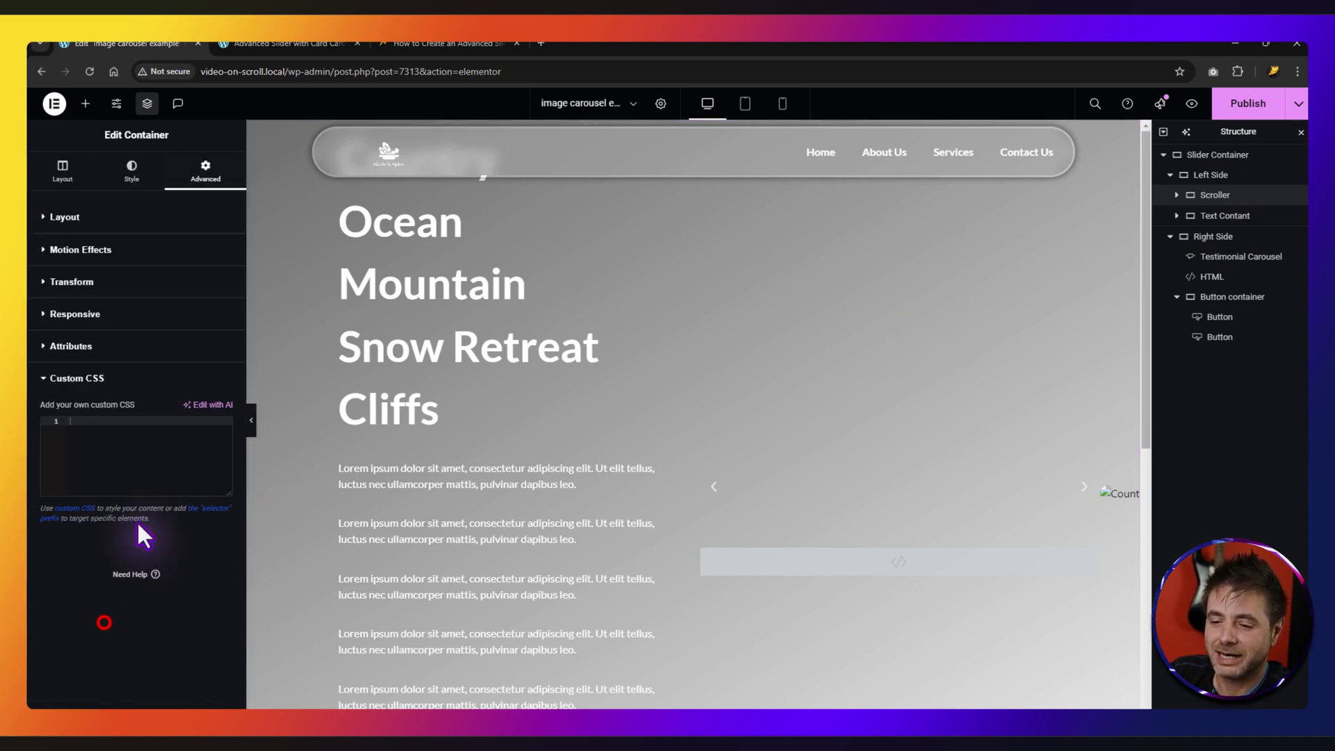
pyautogui.hotkey('ctrl', 'v')
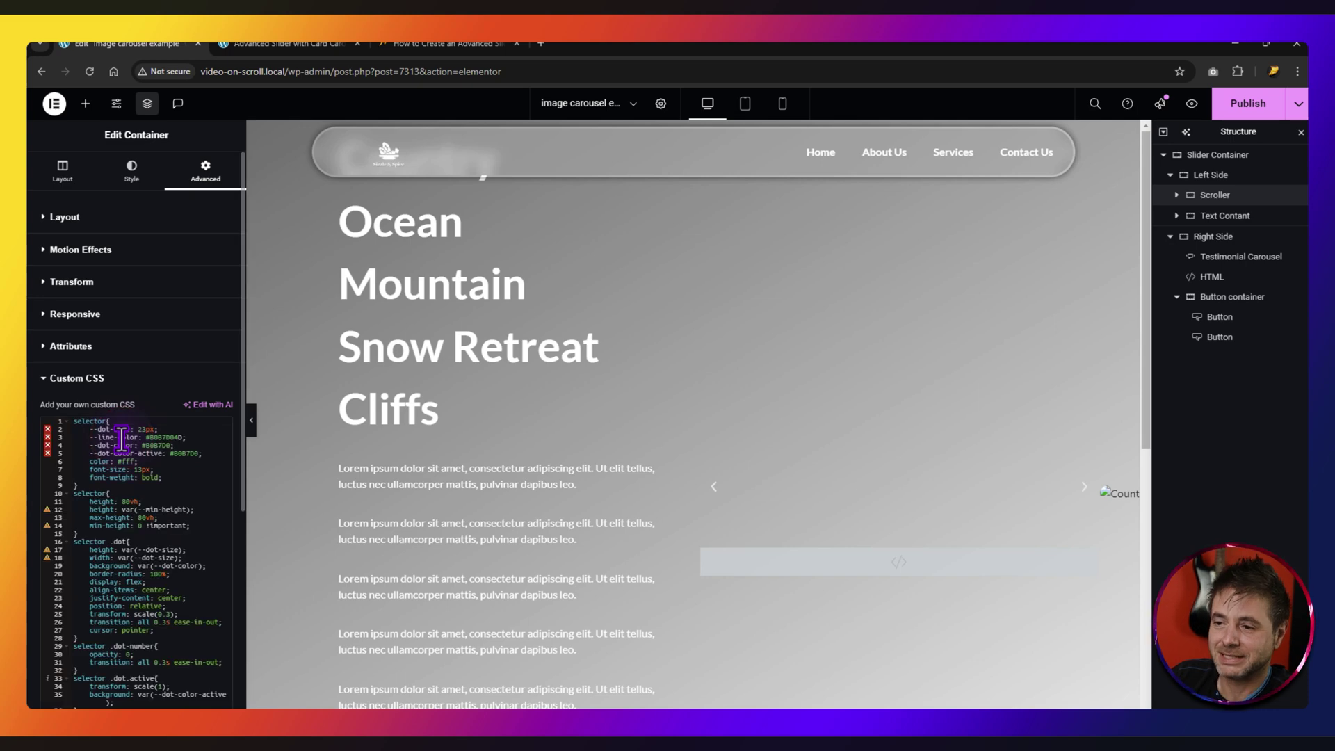
# - Copy the Text Content Container CSS code with the two media queries from the tutorial blog post
pyautogui.click(406, 44)
pyautogui.scroll(-6, 146, 355)
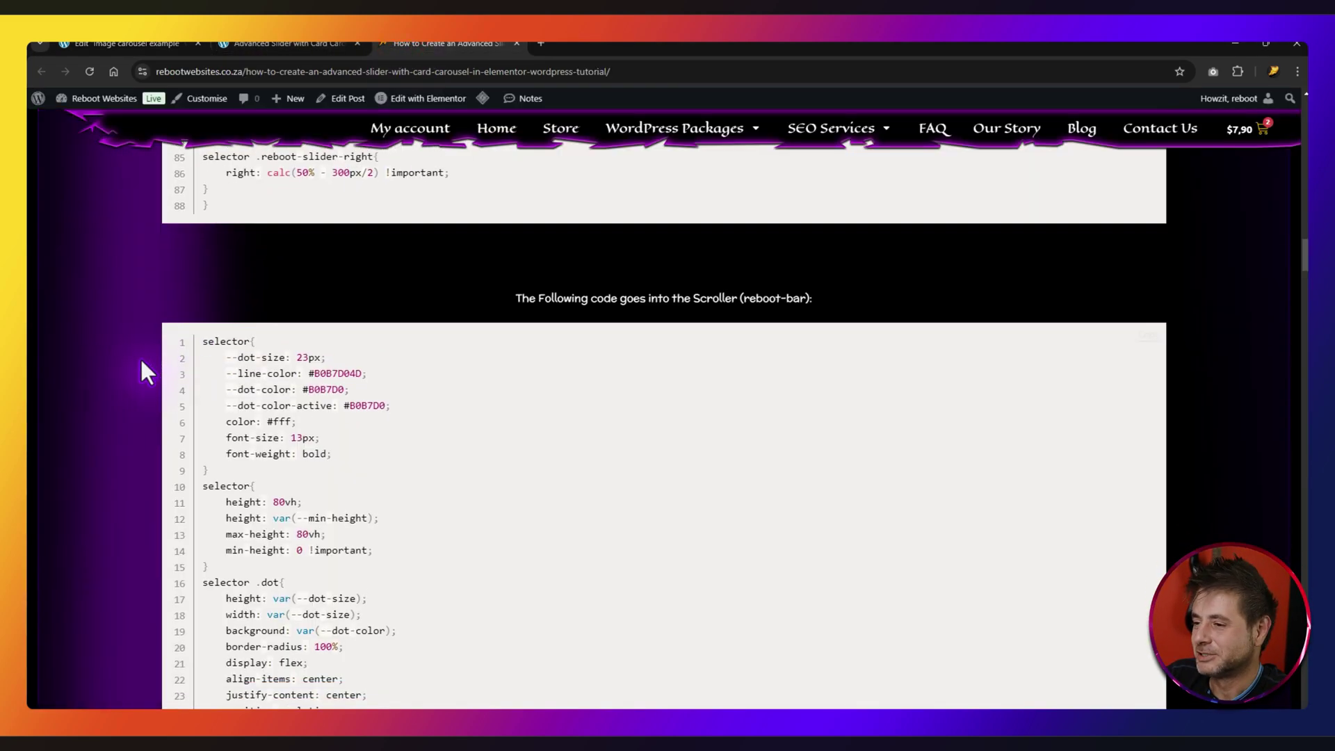
pyautogui.scroll(-10, 156, 345)
pyautogui.scroll(2, 155, 345)
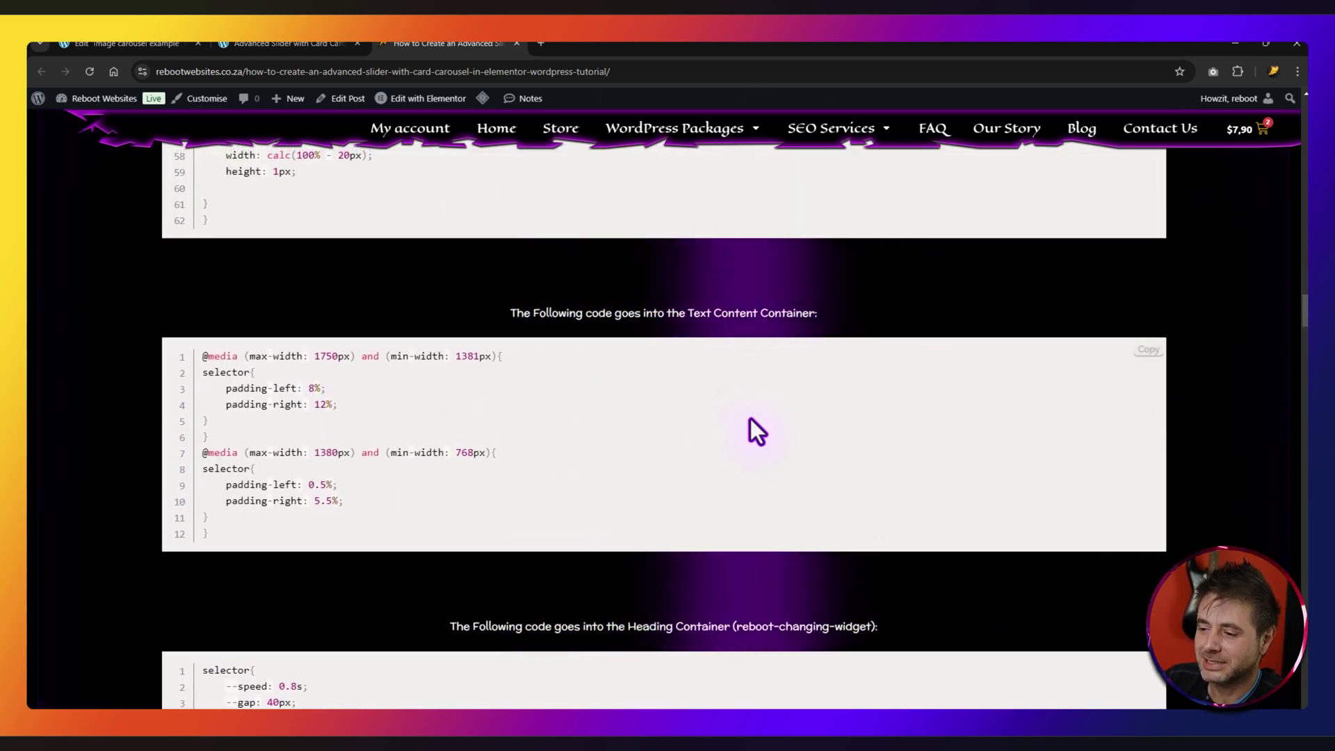
pyautogui.click(1148, 351)
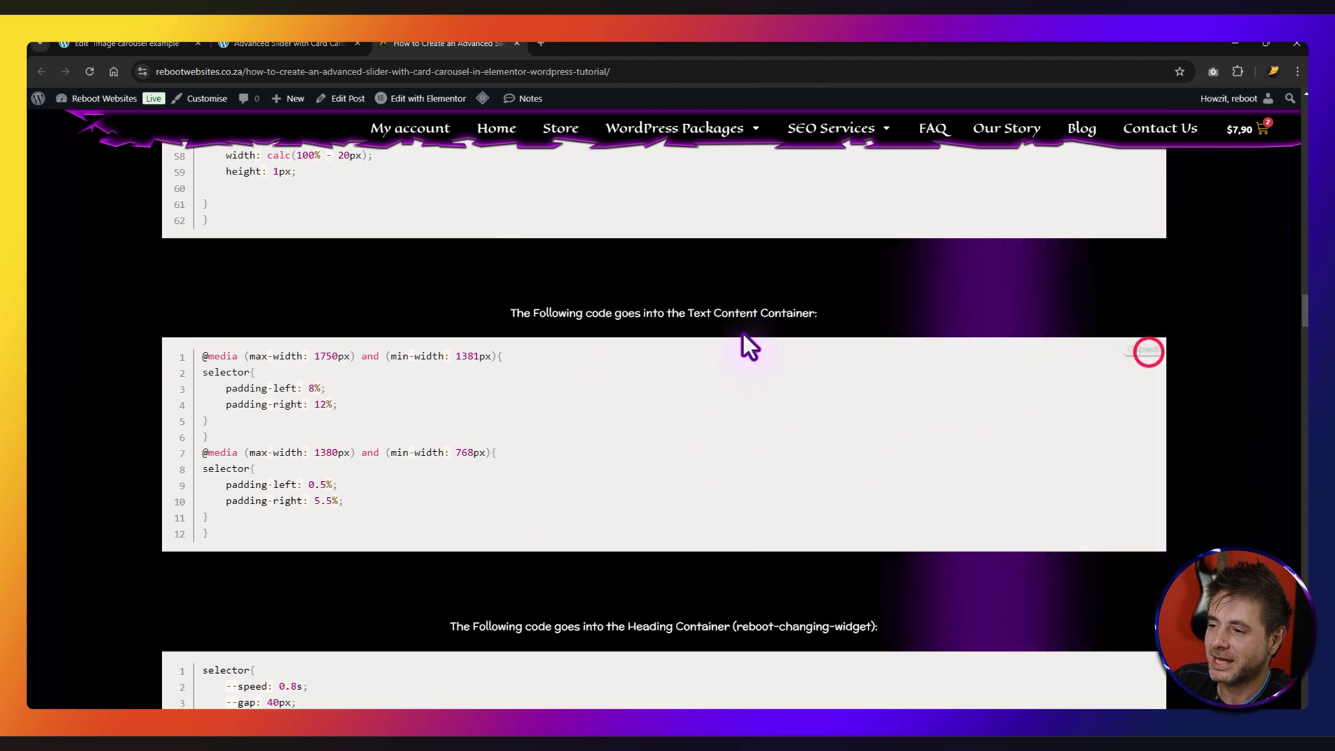
# - Back in the Elementor editor, paste the copied media-query code into the custom CSS of the Text Contant container
pyautogui.click(167, 43)
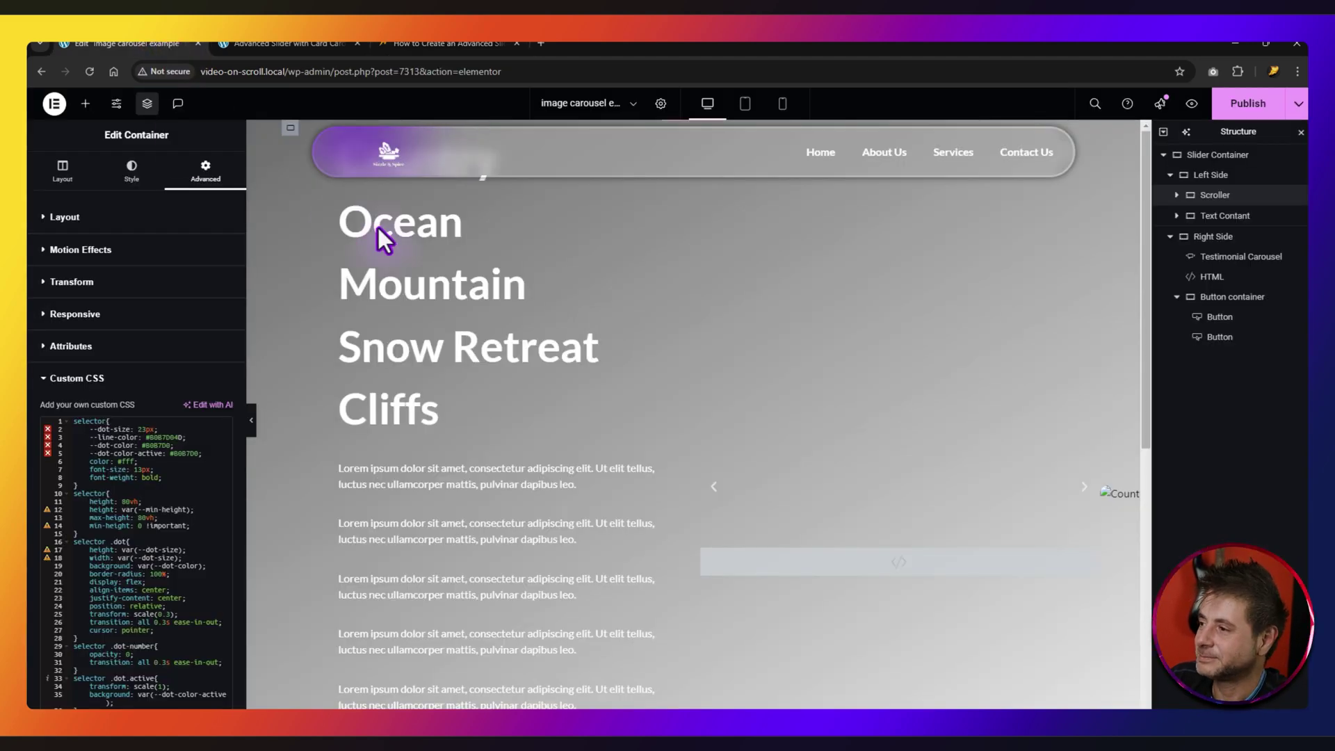
pyautogui.click(1216, 217)
pyautogui.scroll(-3, 113, 595)
pyautogui.click(95, 617)
pyautogui.click(137, 480)
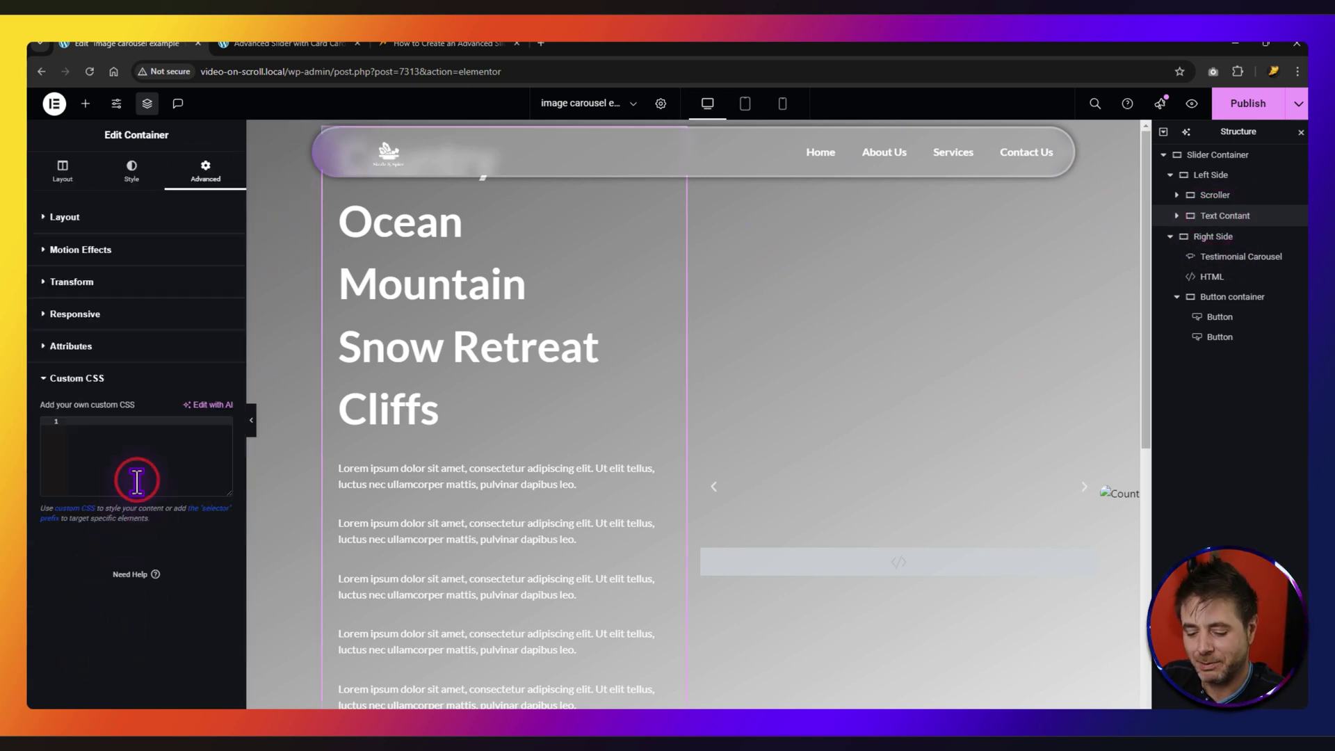
pyautogui.hotkey('ctrl', 'v')
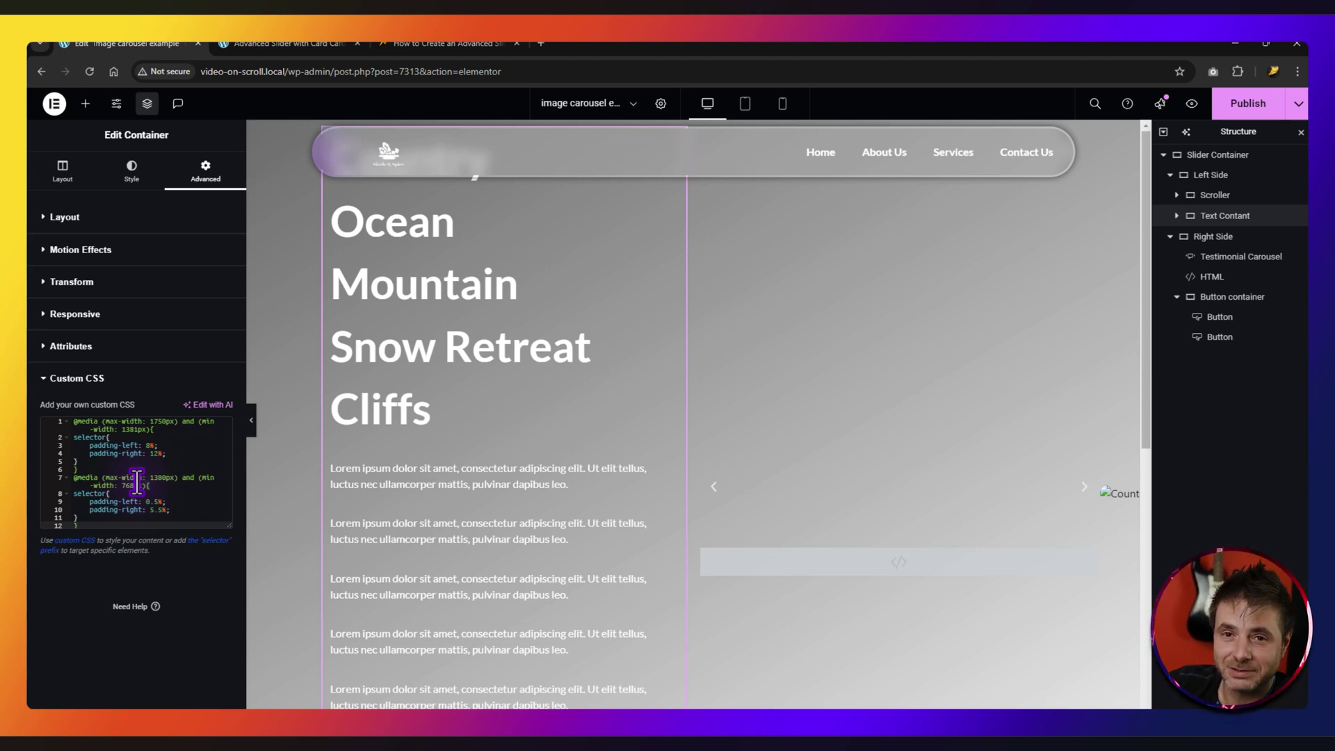
# - Copy the Heading Container (reboot-changing-widget) CSS code from the tutorial blog post
pyautogui.click(403, 46)
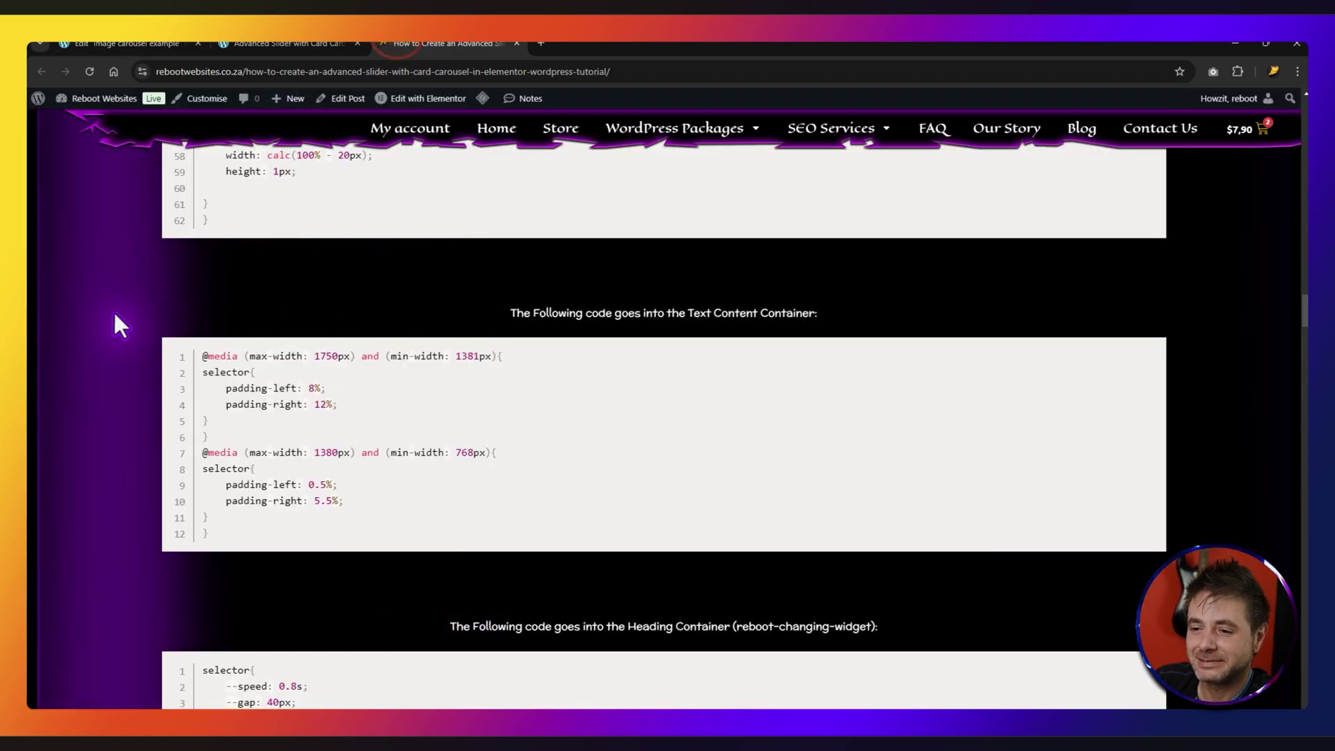
pyautogui.scroll(-5, 111, 308)
pyautogui.scroll(-1, 107, 303)
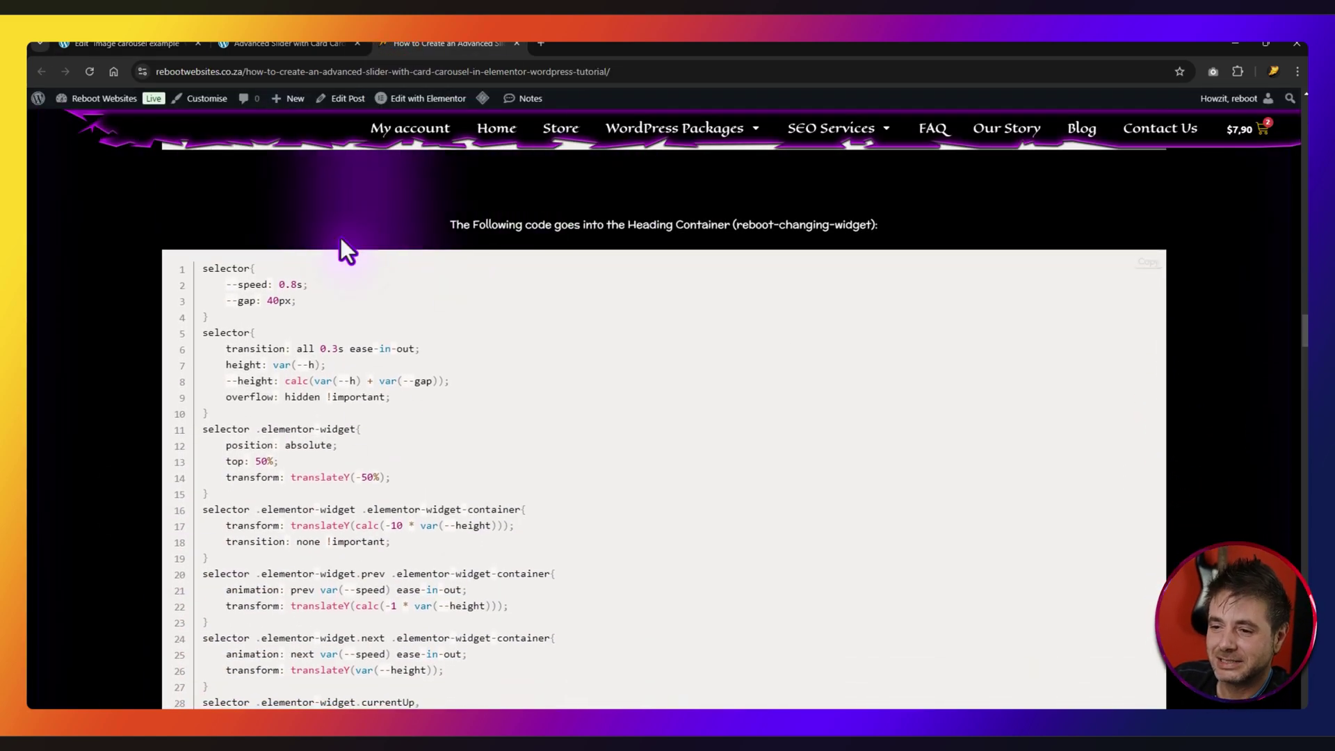
pyautogui.click(1147, 262)
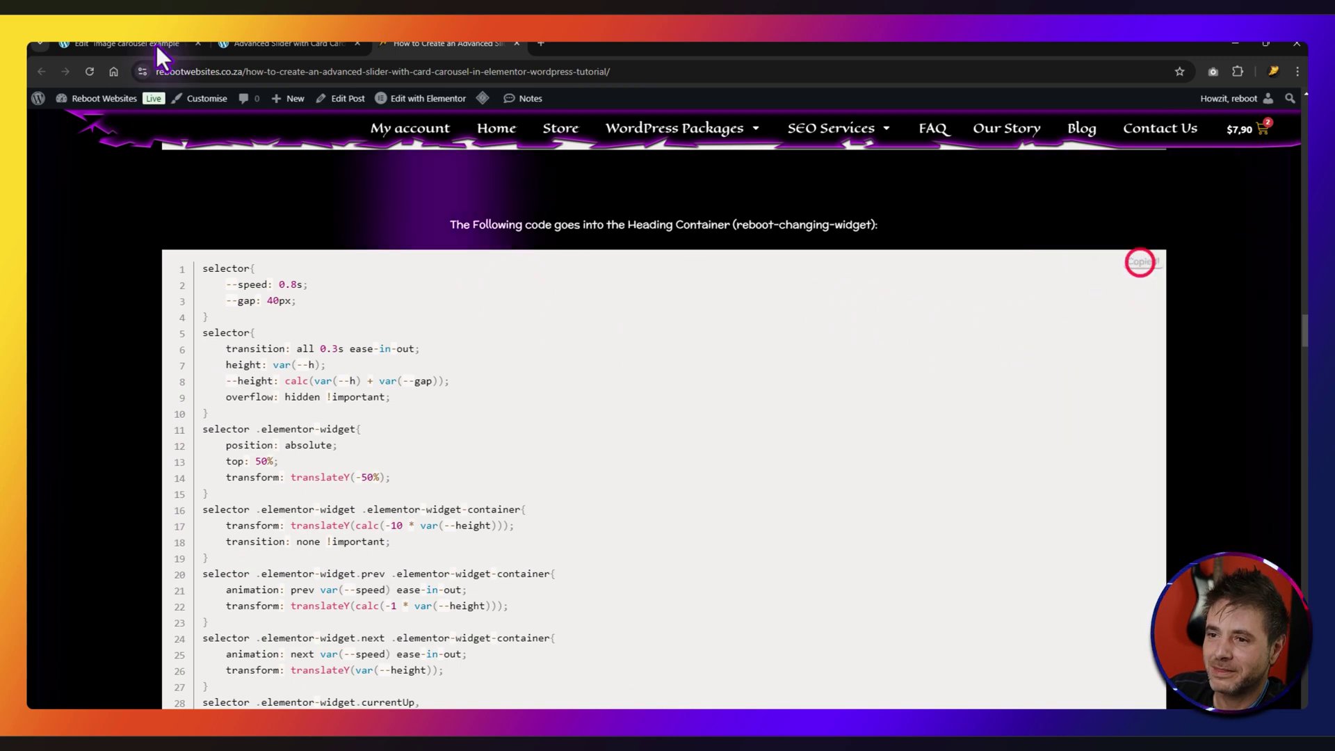
# - Return to the Elementor editor and paste the copied code into the custom CSS of the Heading Container inside Text Contant
pyautogui.hotkey('ctrl', '1')
pyautogui.click(1177, 215)
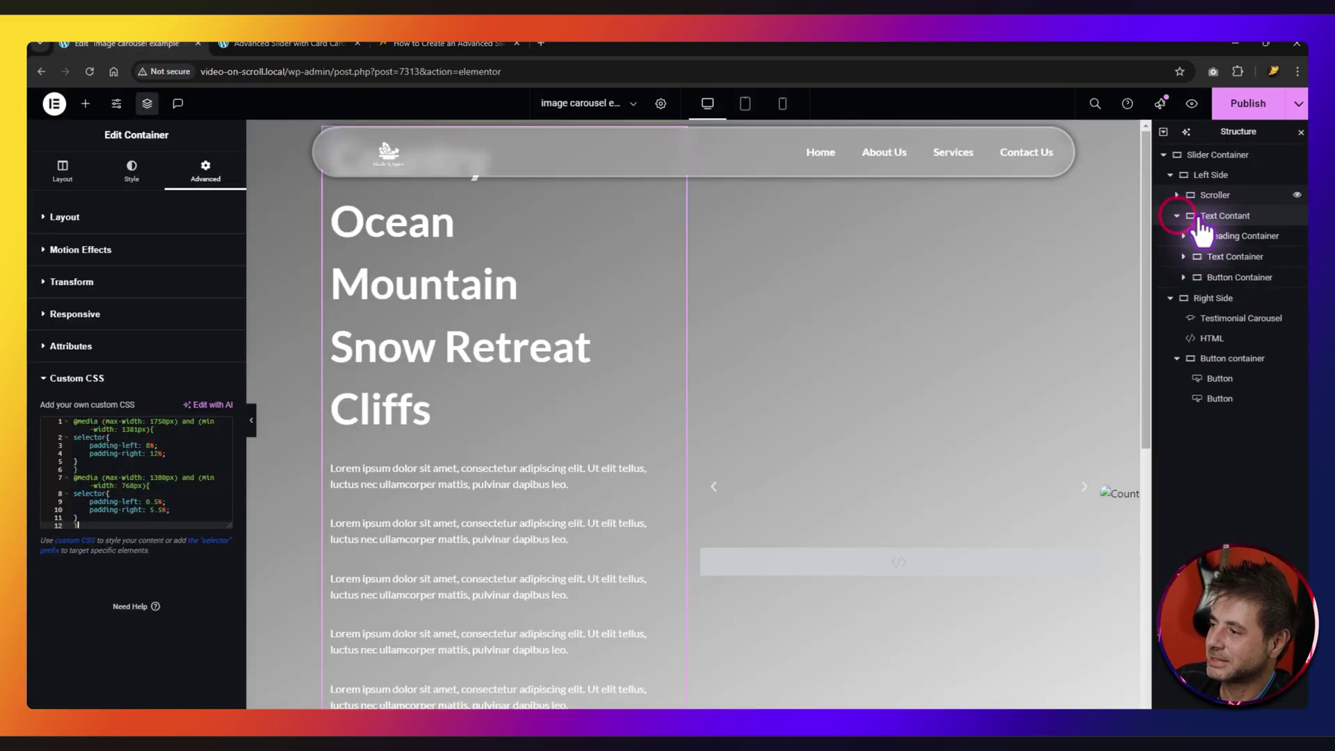
pyautogui.click(1231, 239)
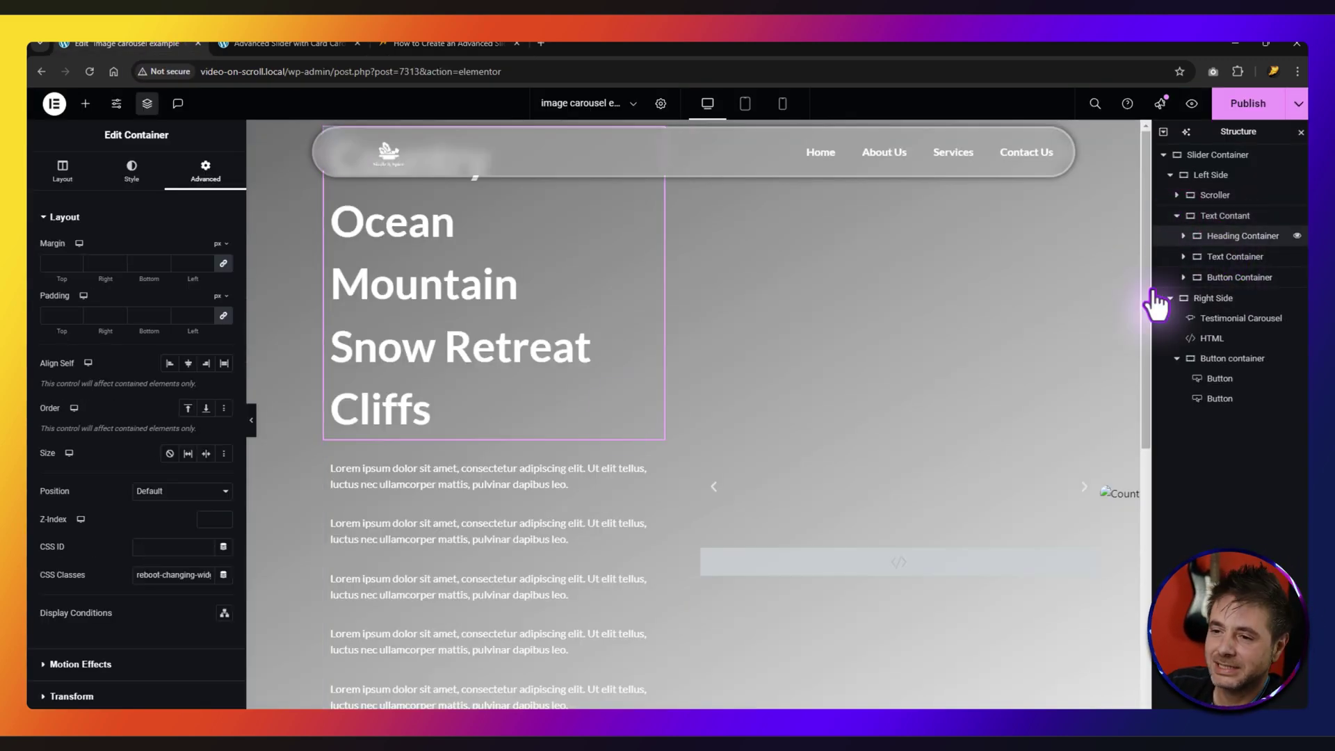
pyautogui.scroll(-4, 125, 487)
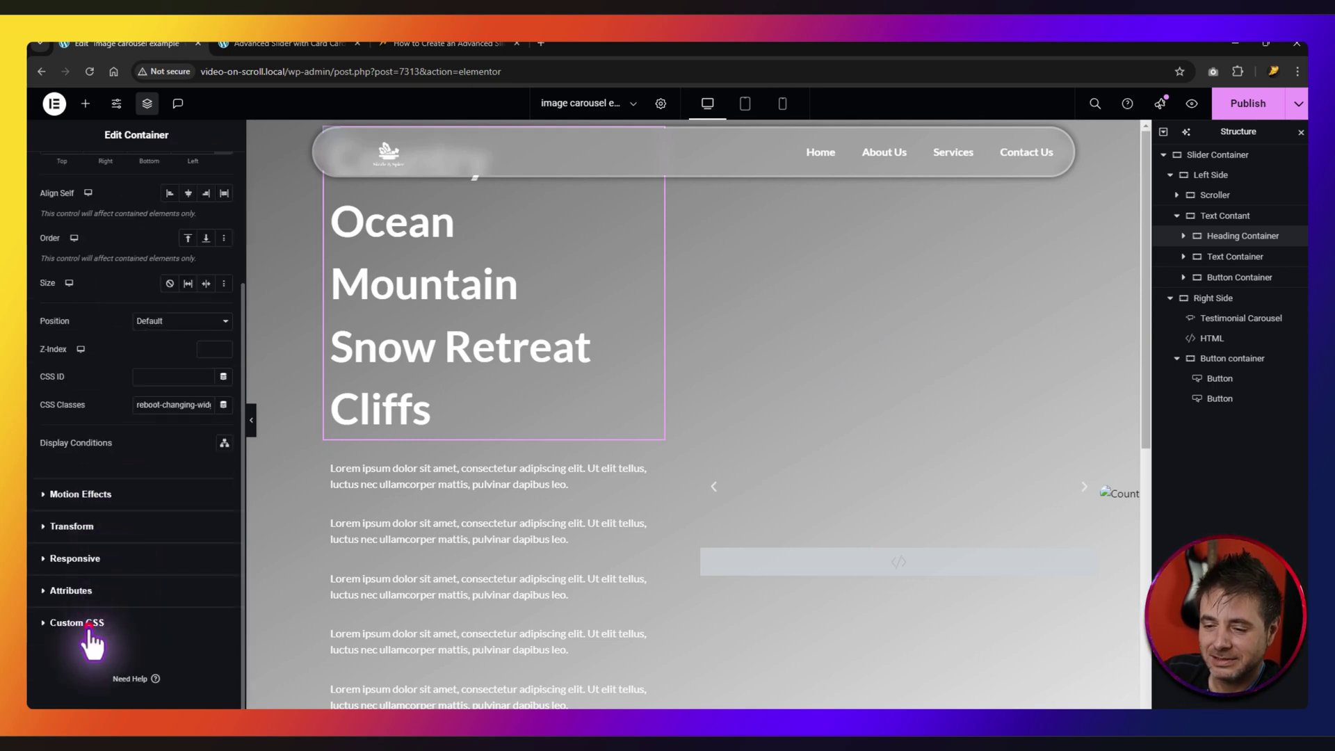
pyautogui.click(89, 629)
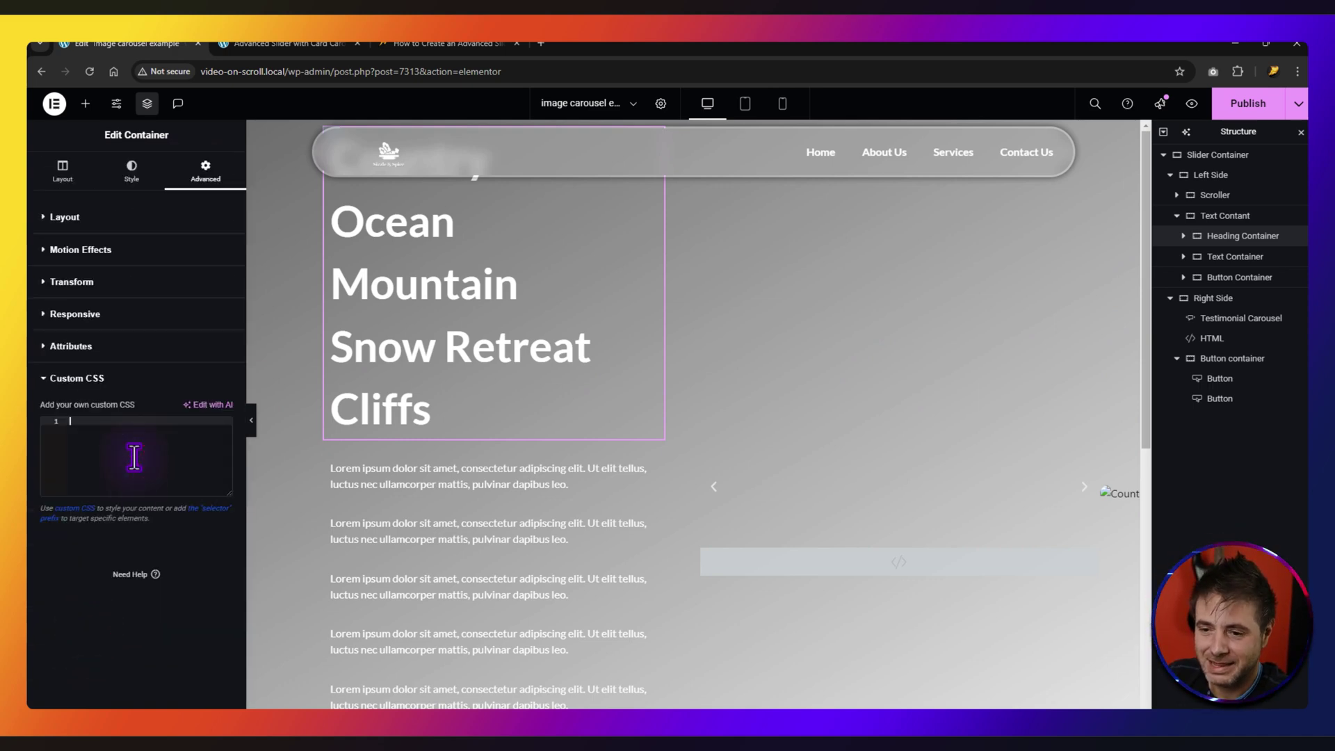
pyautogui.hotkey('ctrl', 'v')
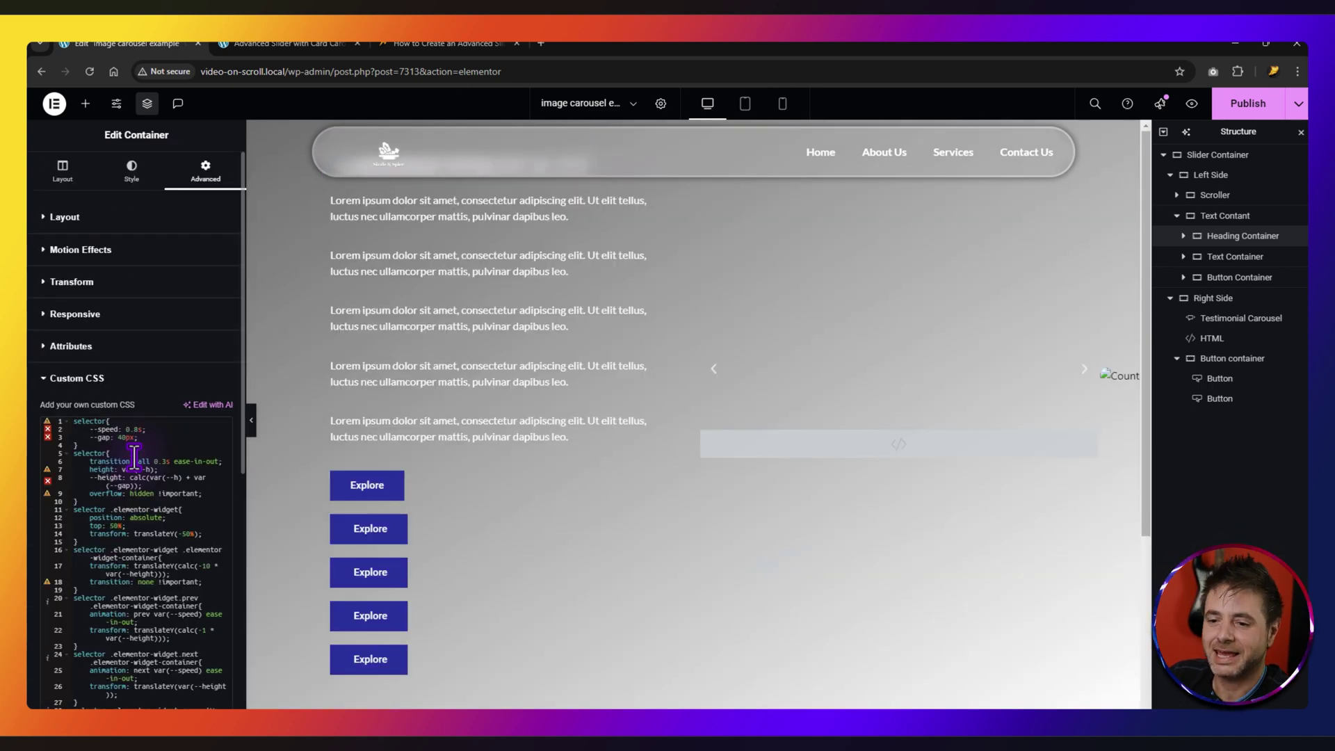
# - Copy the Text Container (reboot-changing-widget) CSS code from the tutorial blog post
pyautogui.click(412, 46)
pyautogui.scroll(-5, 209, 310)
pyautogui.scroll(-8, 205, 310)
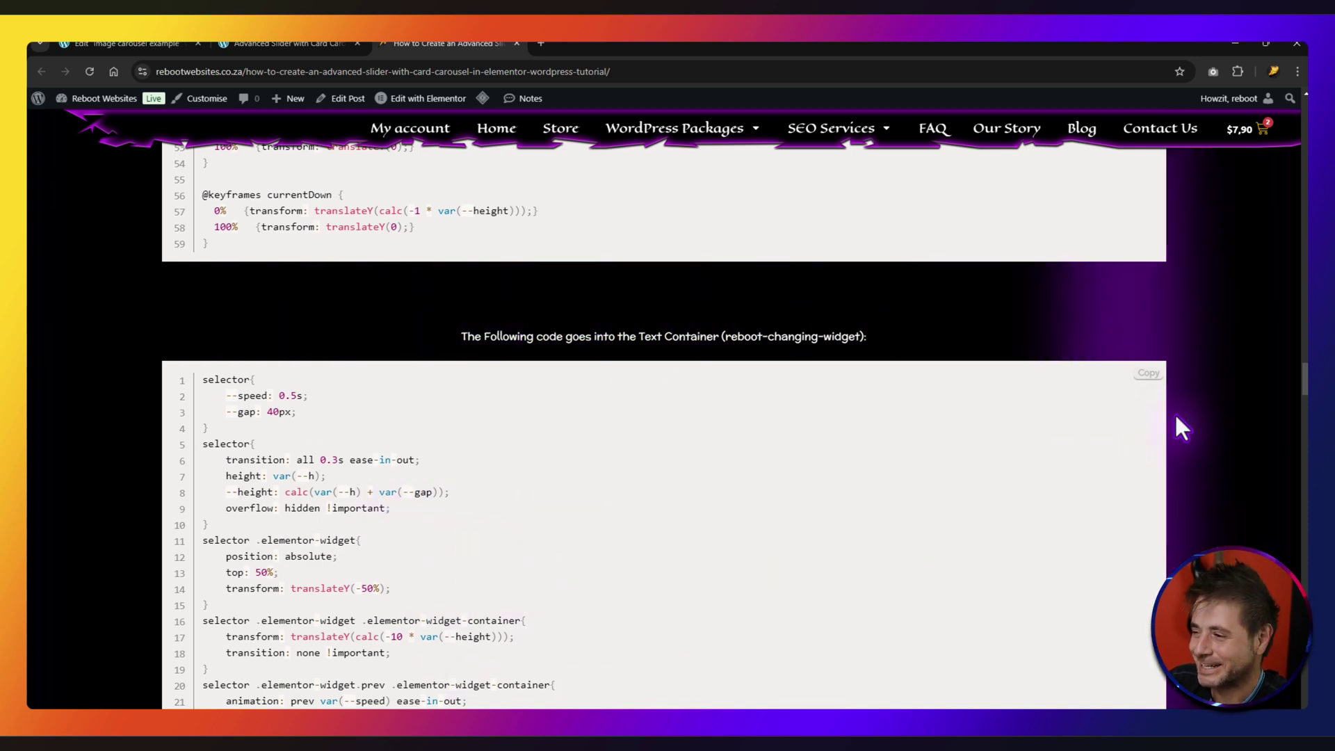
pyautogui.click(1148, 374)
# - Back in the Elementor editor, paste the copied reboot-changing-widget code into the Text Container's custom CSS
pyautogui.click(142, 42)
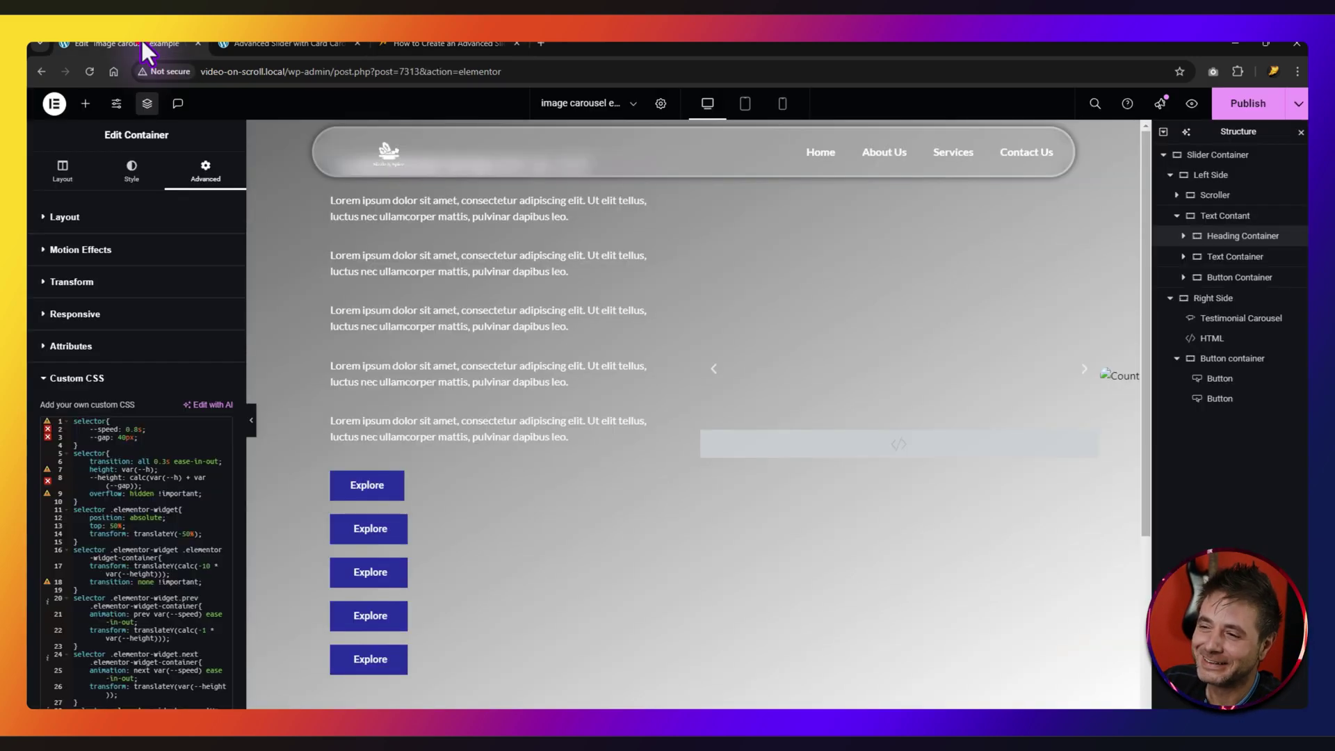
pyautogui.click(1234, 257)
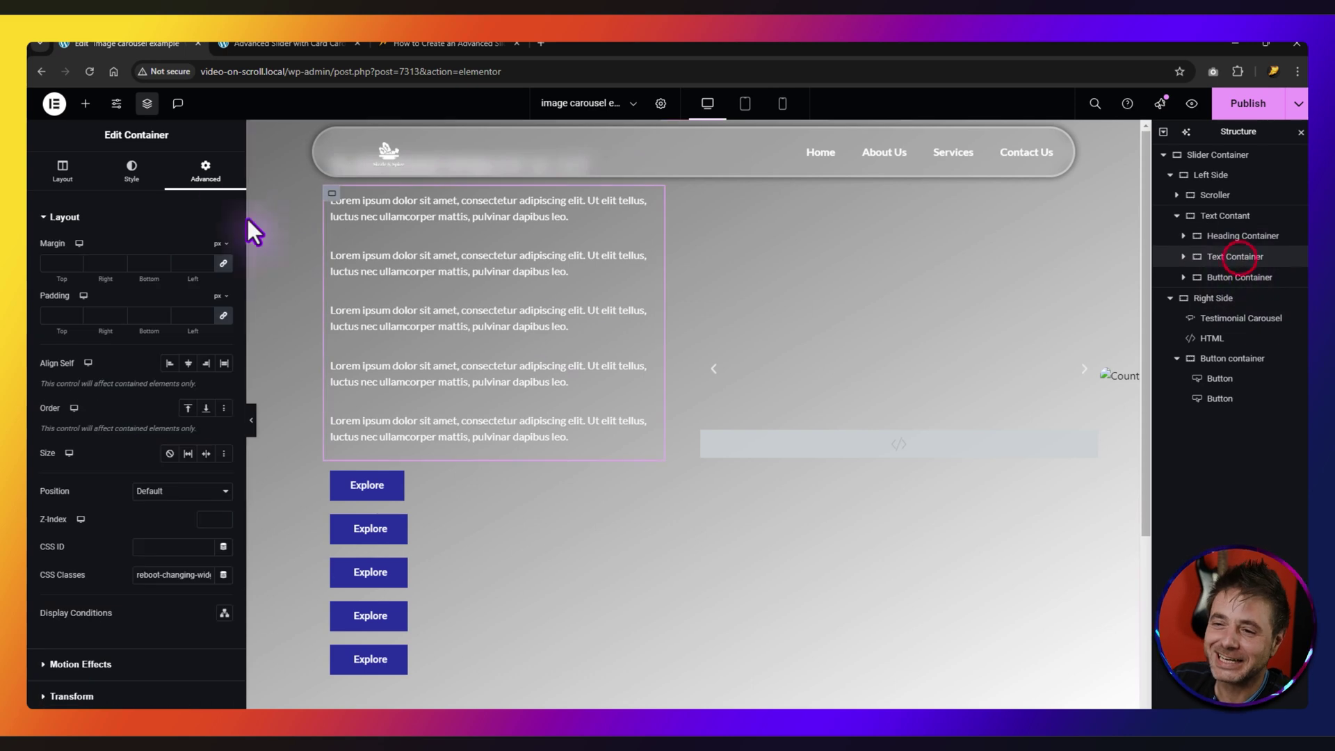
pyautogui.click(206, 174)
pyautogui.scroll(-2, 108, 449)
pyautogui.click(113, 626)
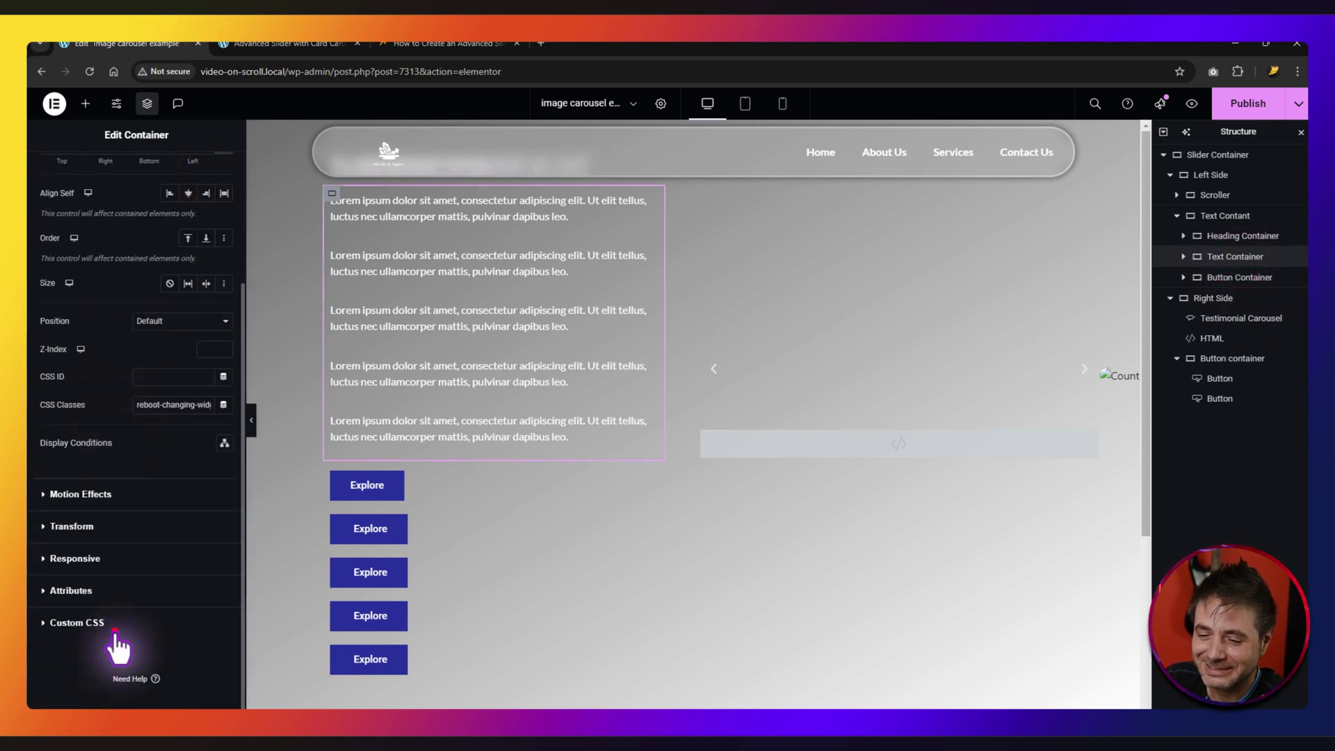
pyautogui.click(143, 421)
pyautogui.hotkey('ctrl', 'v')
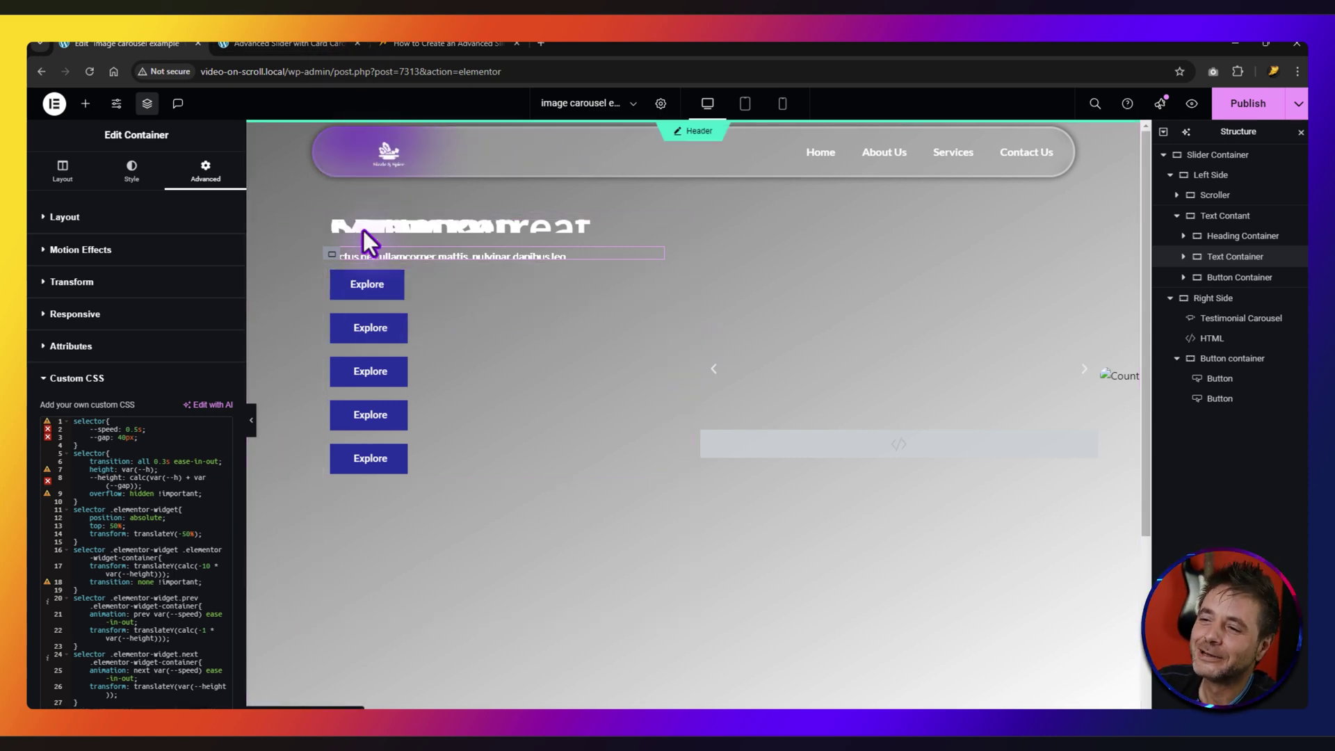
# - Check the tutorial blog post, then paste the same Text Container code into the custom CSS of the Button Container holding the Explore buttons
pyautogui.click(428, 44)
pyautogui.scroll(-2, 169, 408)
pyautogui.click(102, 45)
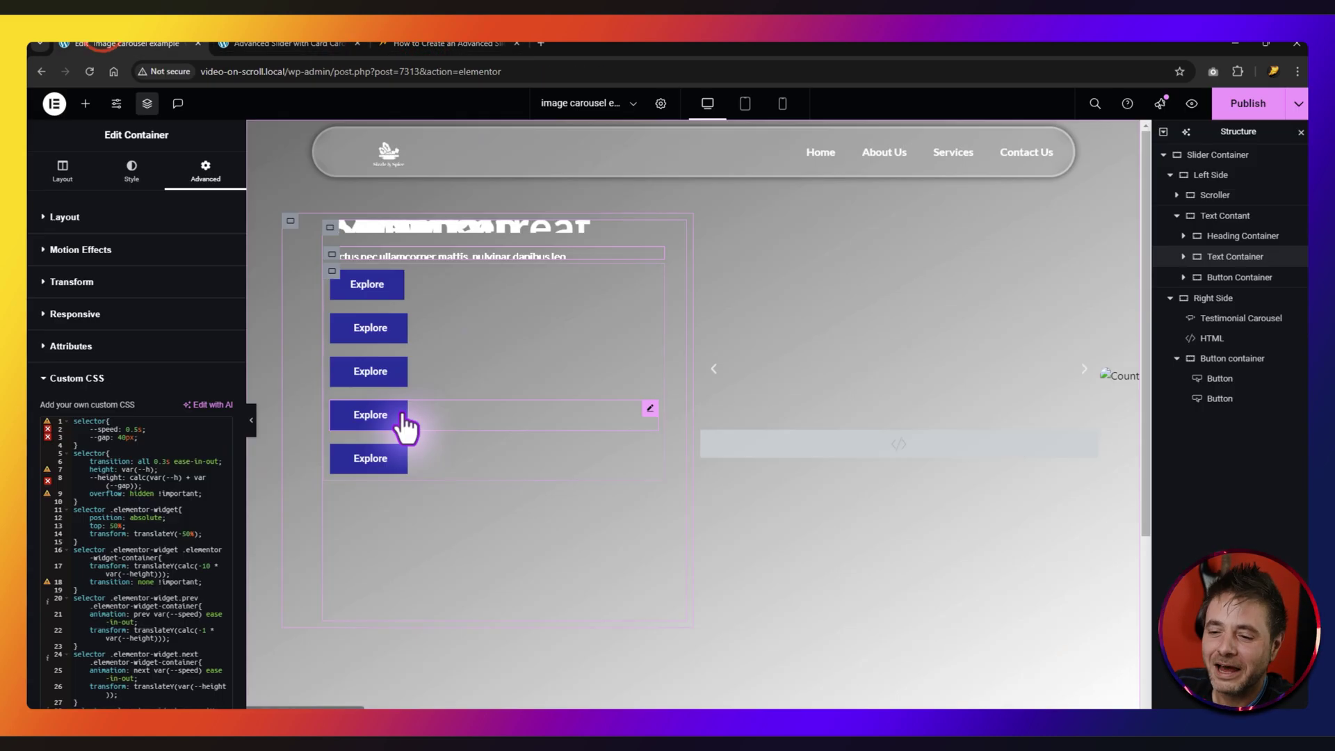
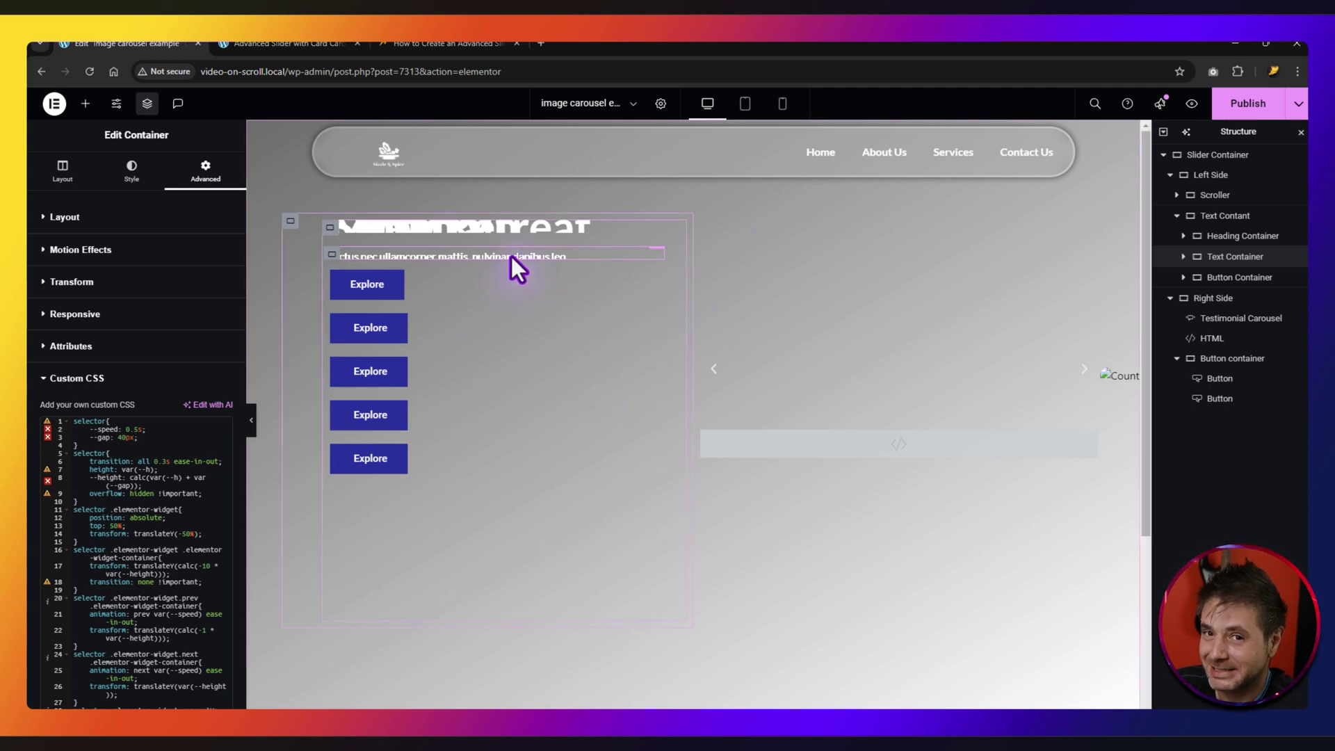
pyautogui.click(1220, 278)
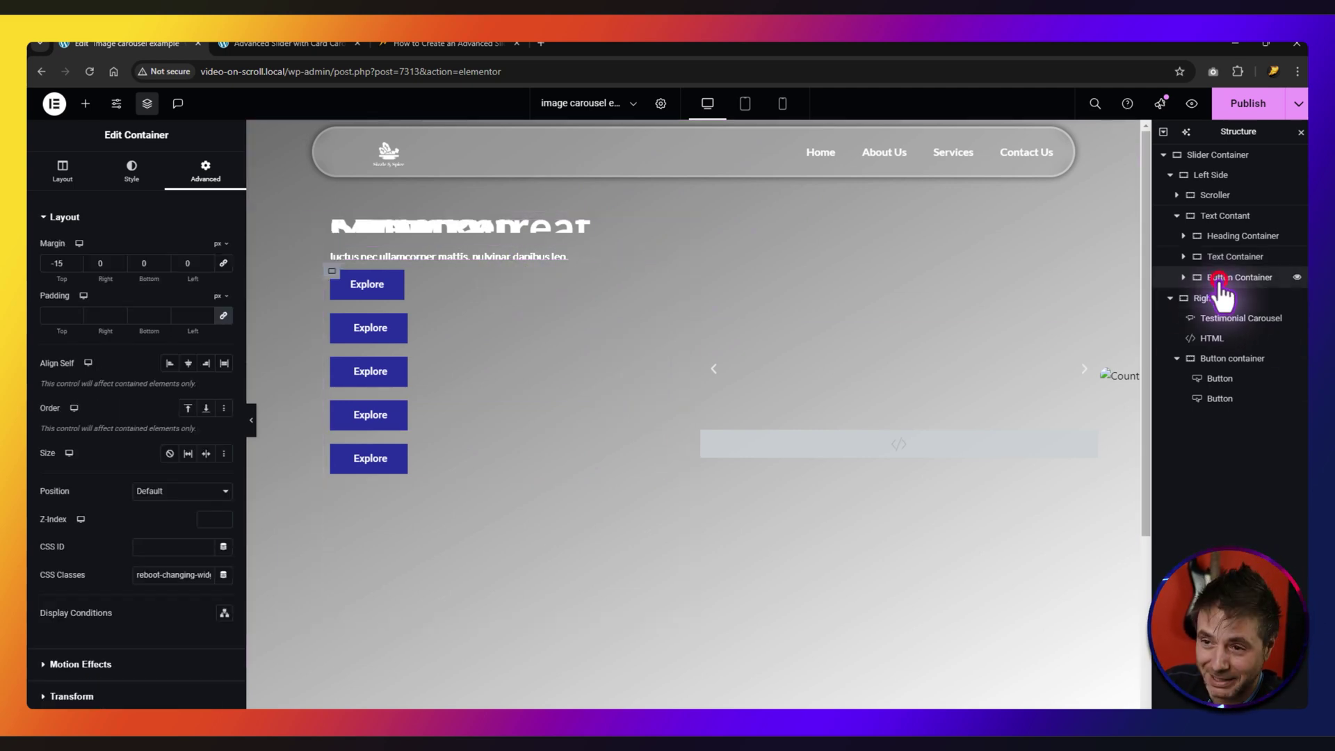
pyautogui.scroll(-2, 143, 424)
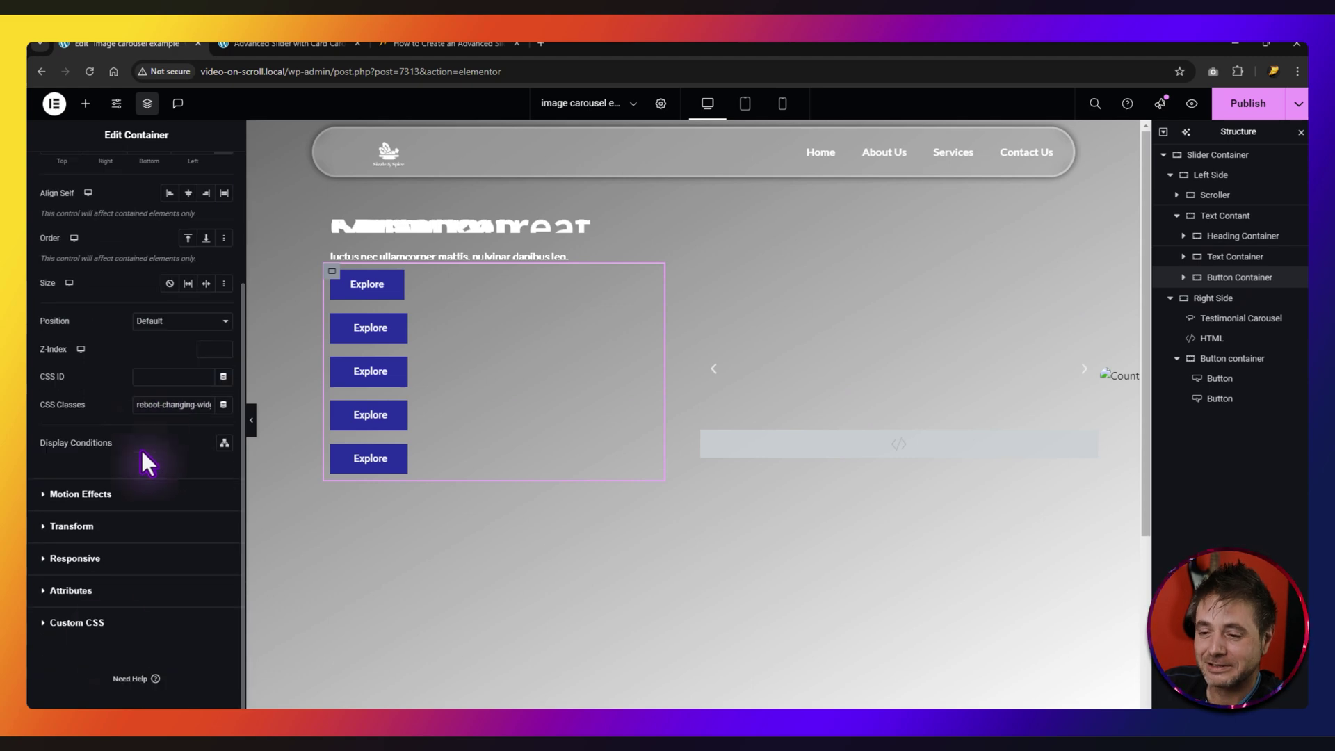
pyautogui.click(104, 622)
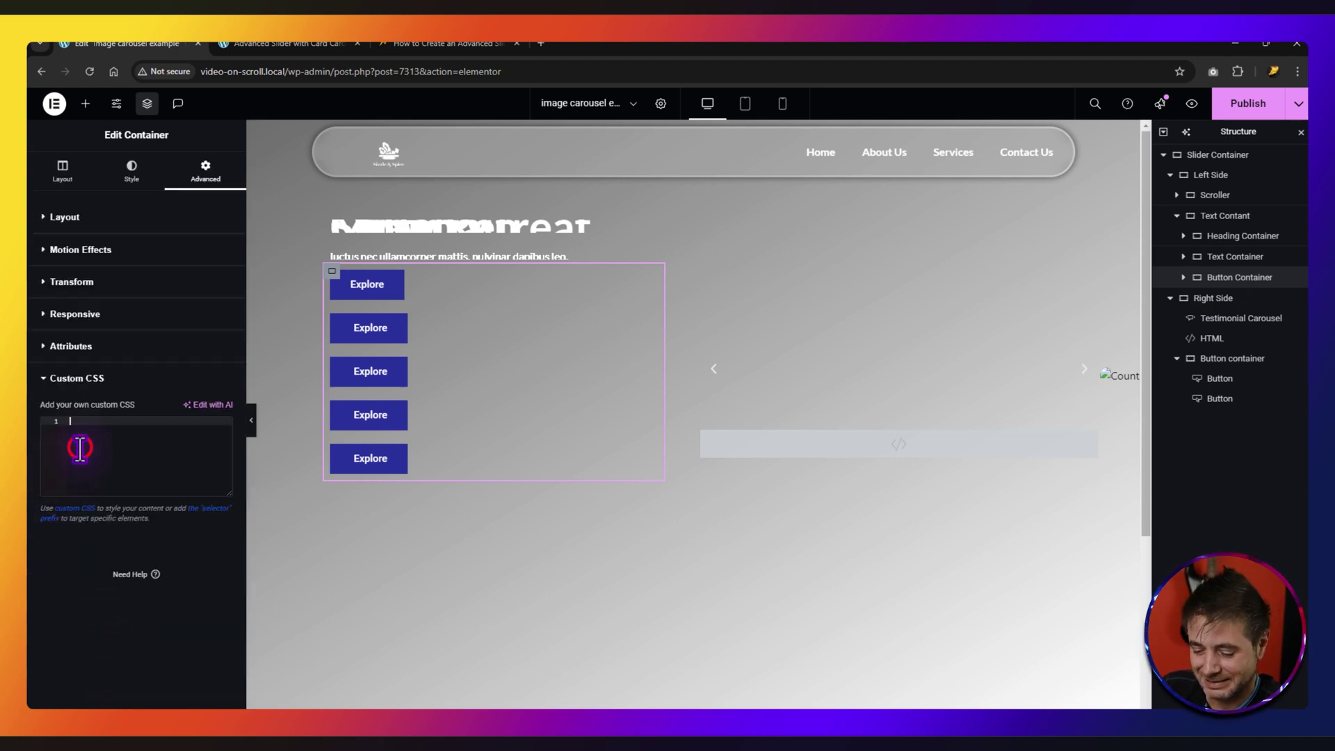
pyautogui.hotkey('ctrl', 'v')
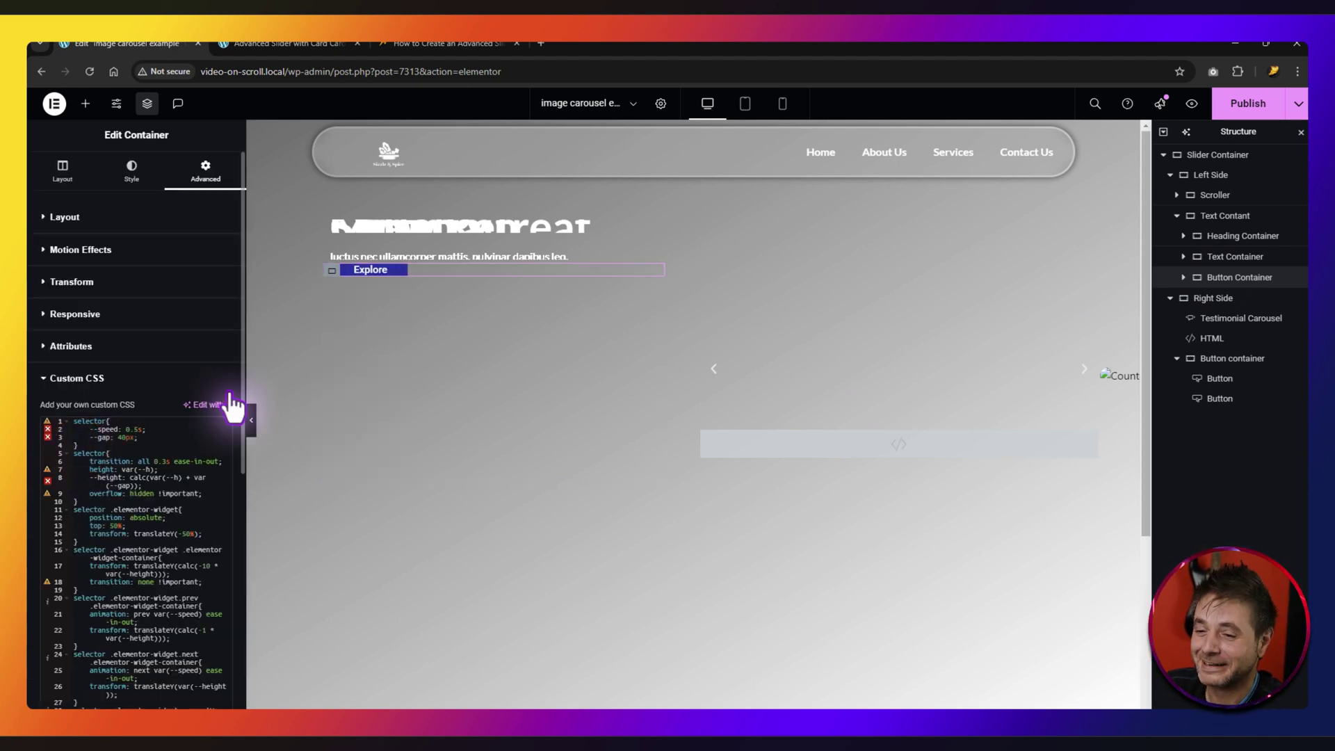
# - Copy the Testimonial Carousel (reboot-side-slider) CSS code from the tutorial blog post
pyautogui.click(480, 45)
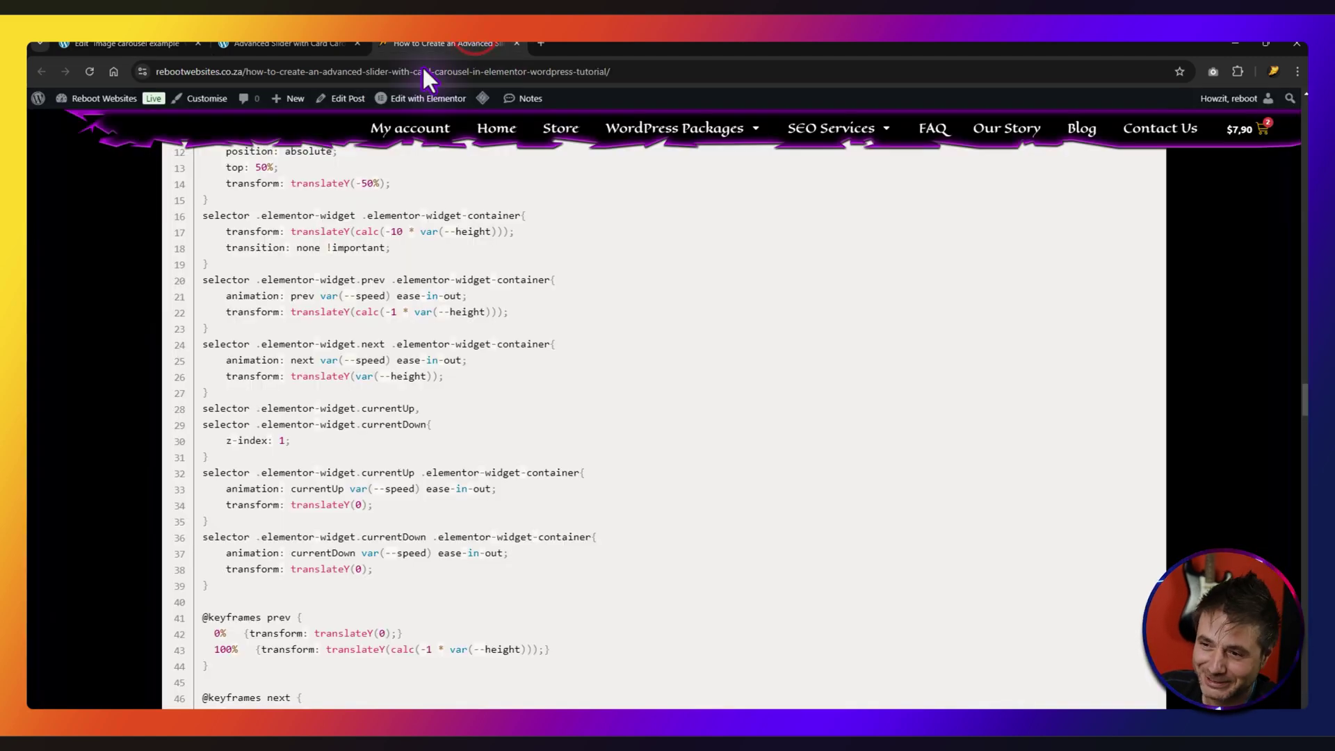
pyautogui.scroll(-10, 358, 513)
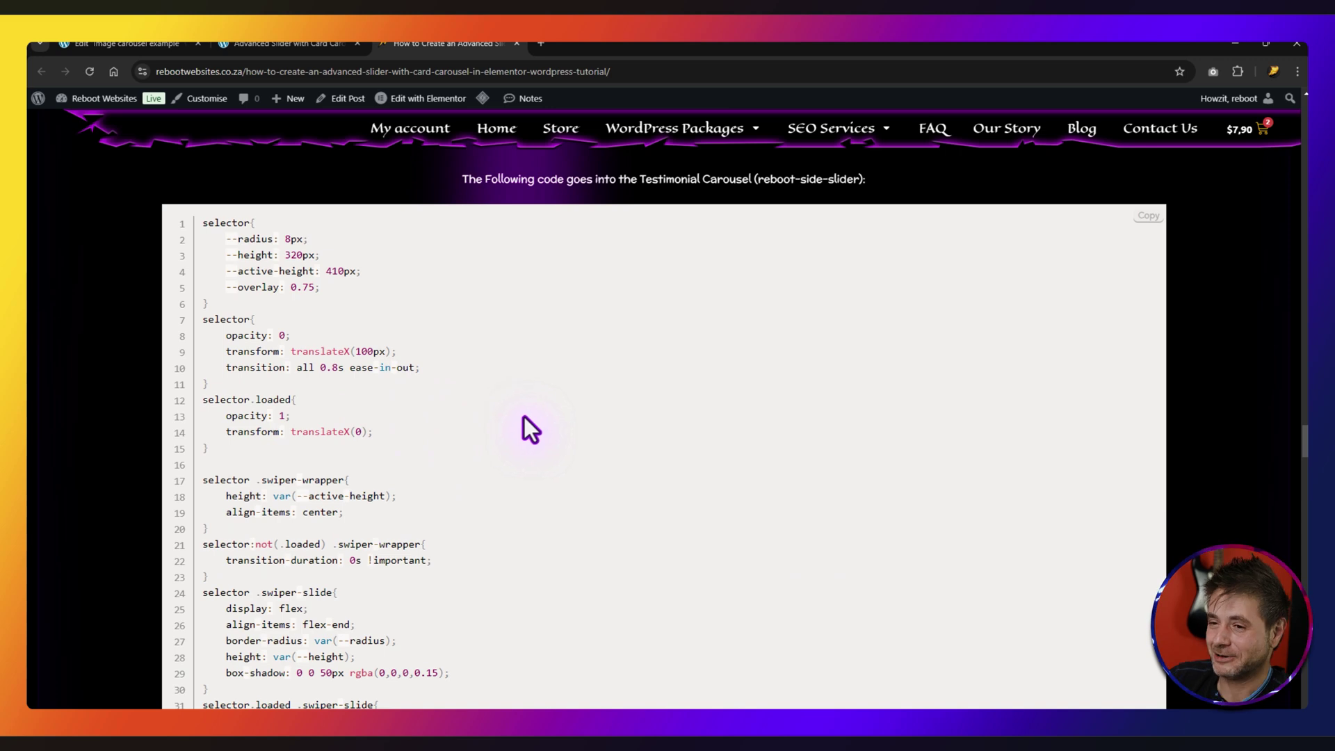
pyautogui.click(1147, 222)
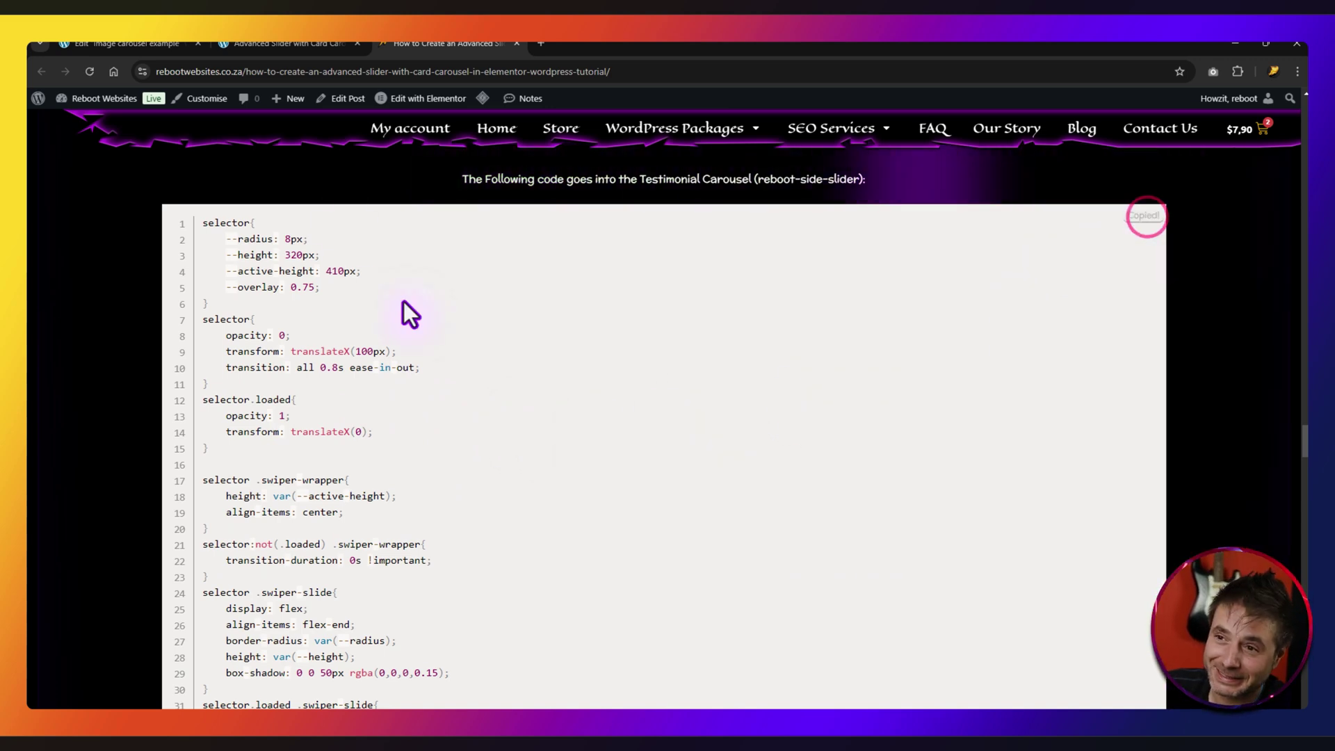
# - Back in the Elementor editor, paste the copied reboot-side-slider code into the Testimonial Carousel's custom CSS
pyautogui.click(160, 43)
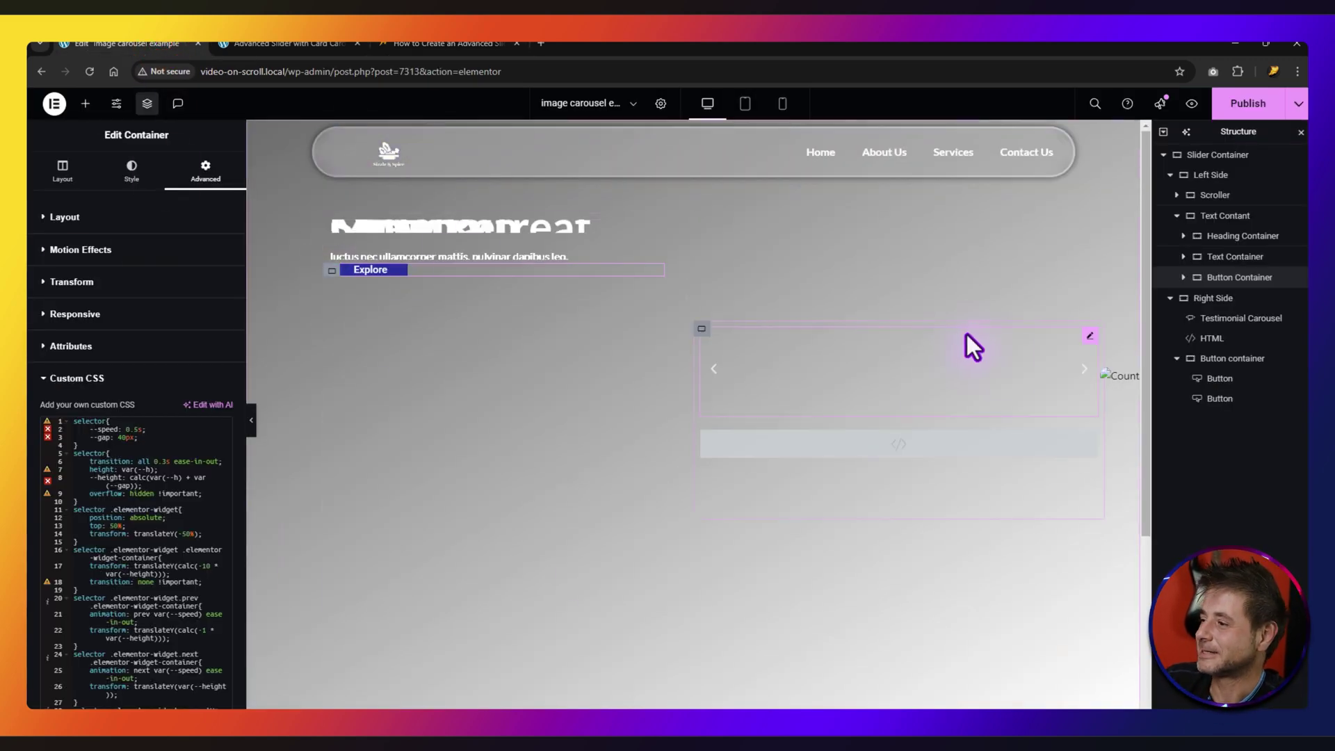
pyautogui.click(1241, 319)
pyautogui.scroll(-5, 125, 588)
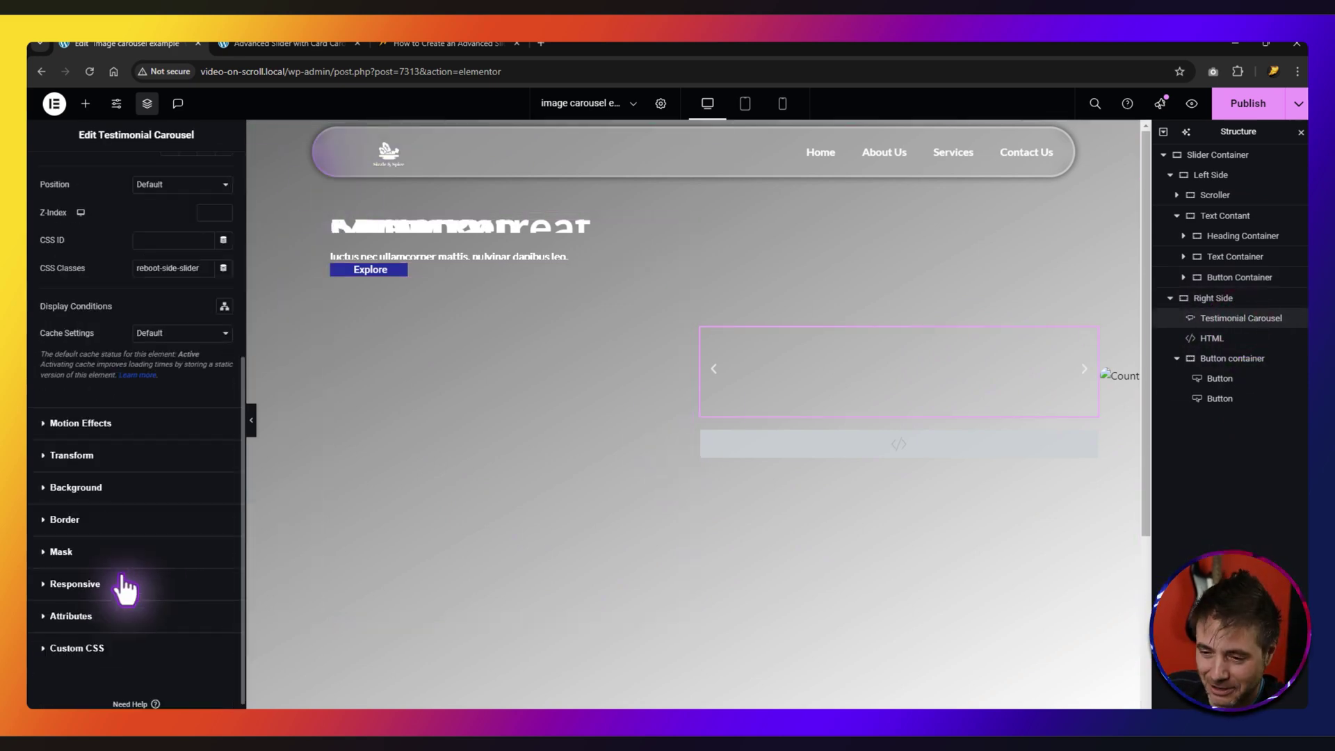
pyautogui.click(104, 622)
pyautogui.hotkey('ctrl', 'v')
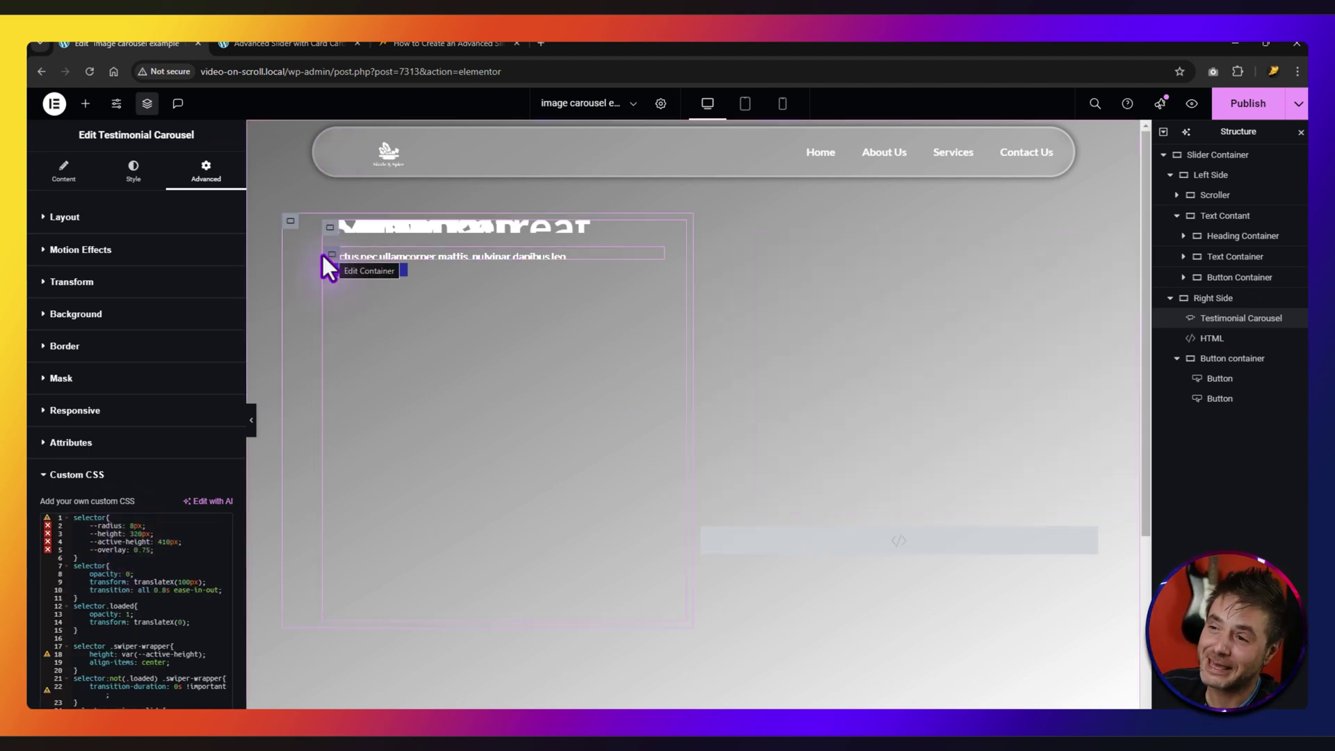
# - Copy the HTML widget script from the tutorial blog post and paste it into the HTML widget in the Elementor editor
pyautogui.click(438, 43)
pyautogui.scroll(-20, 144, 529)
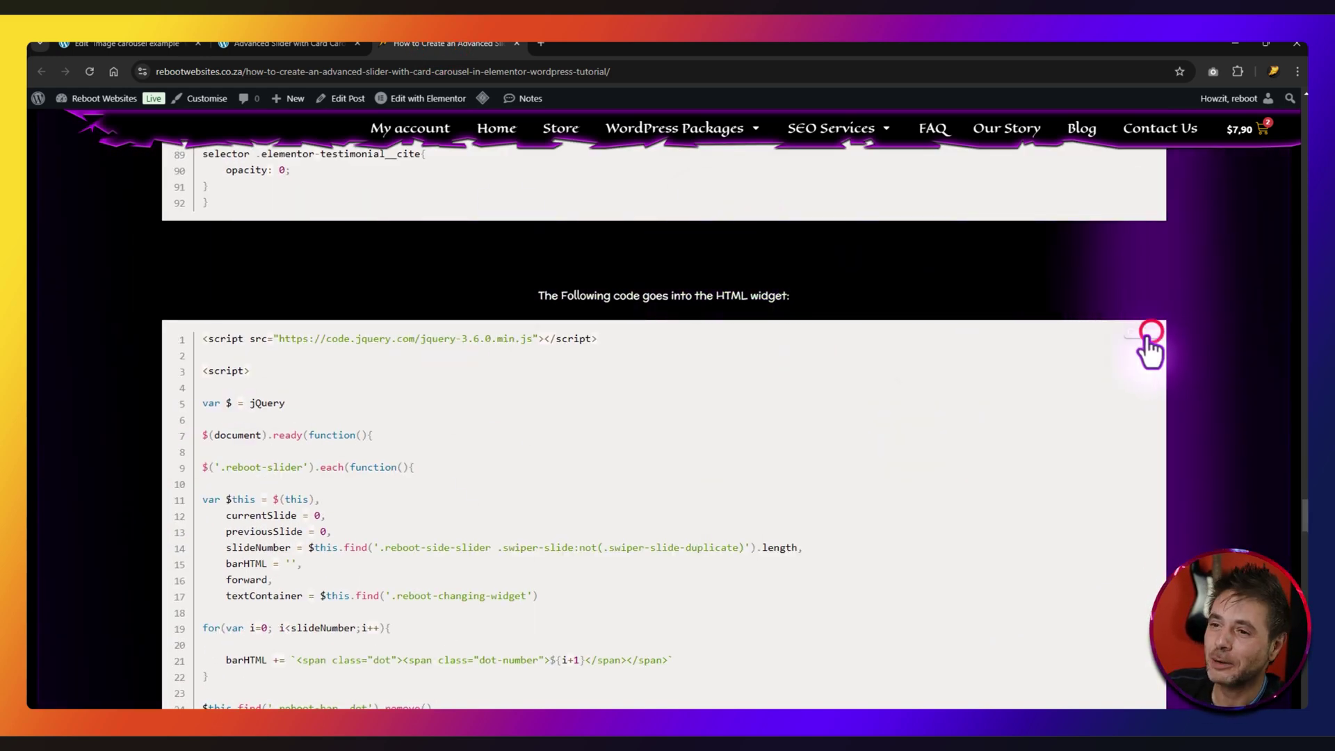
pyautogui.click(161, 43)
pyautogui.click(1212, 338)
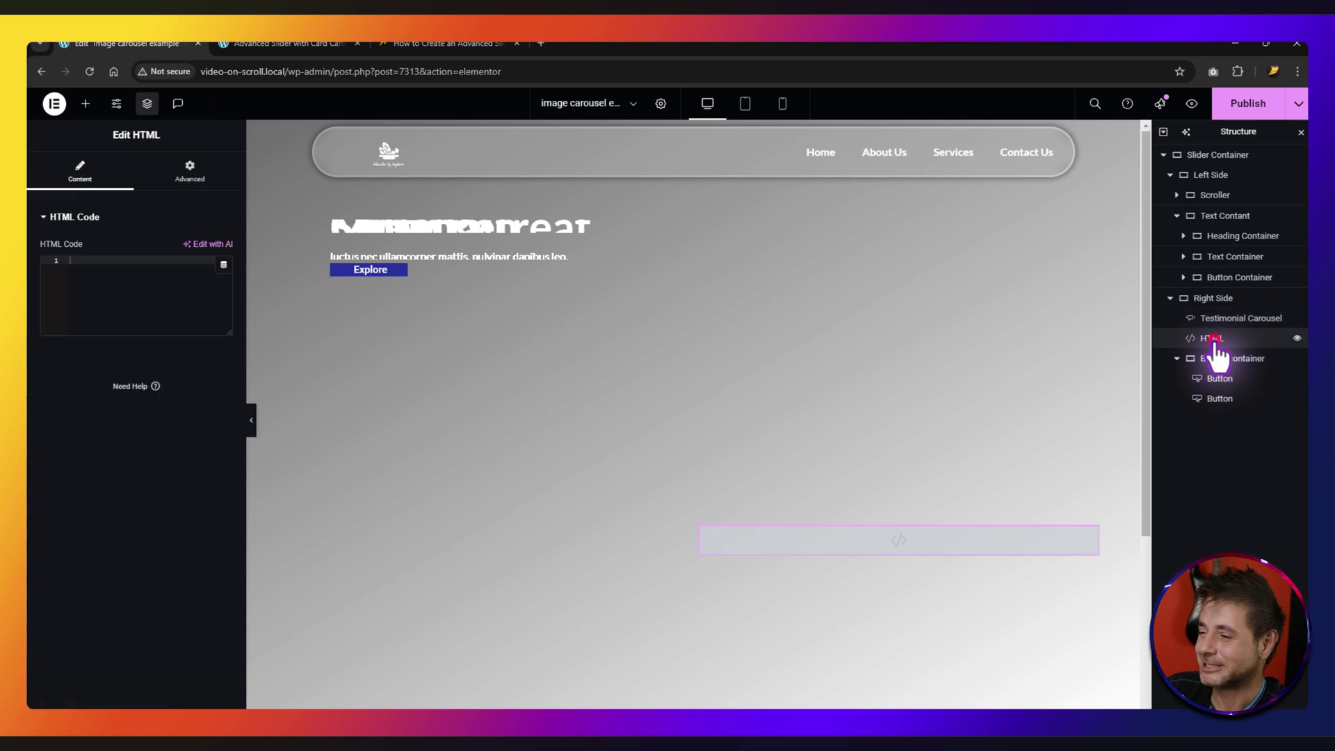
pyautogui.click(149, 299)
pyautogui.hotkey('ctrl', 'v')
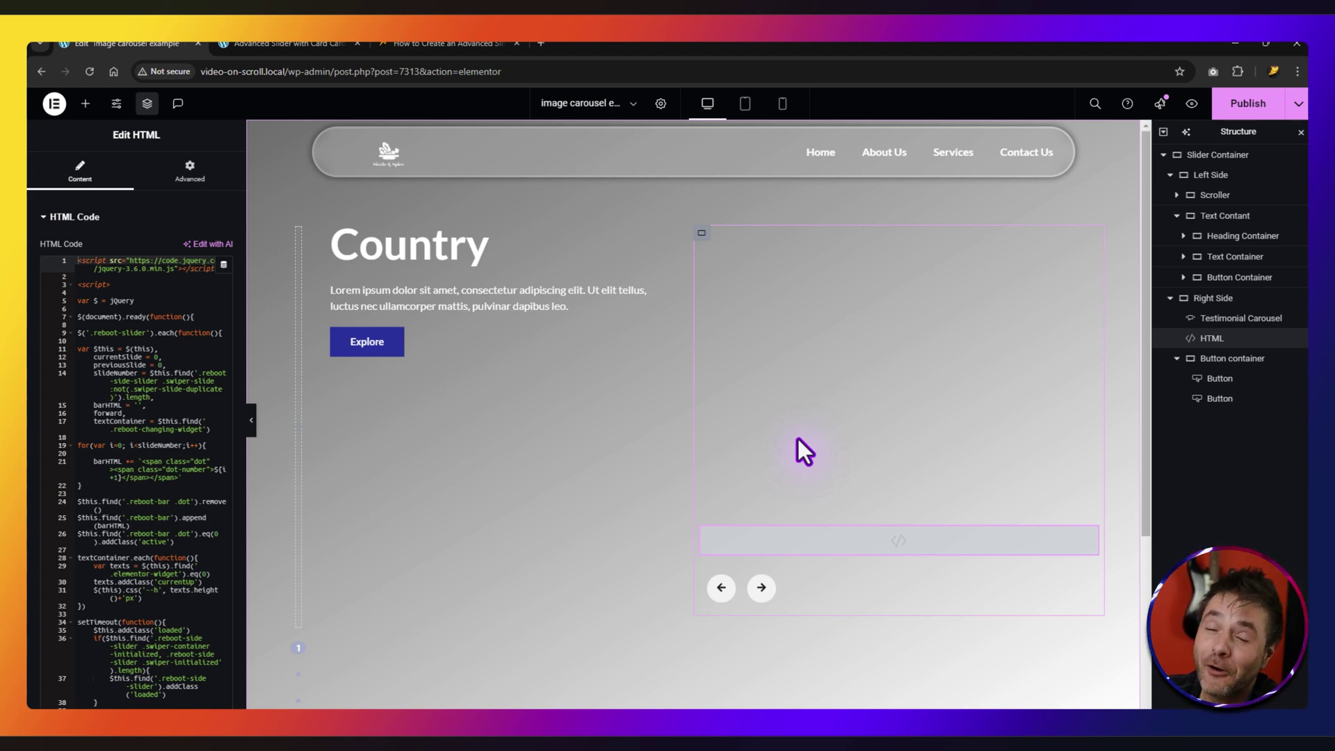
# - Publish the page and open its preview to try out the card carousel
pyautogui.click(1247, 108)
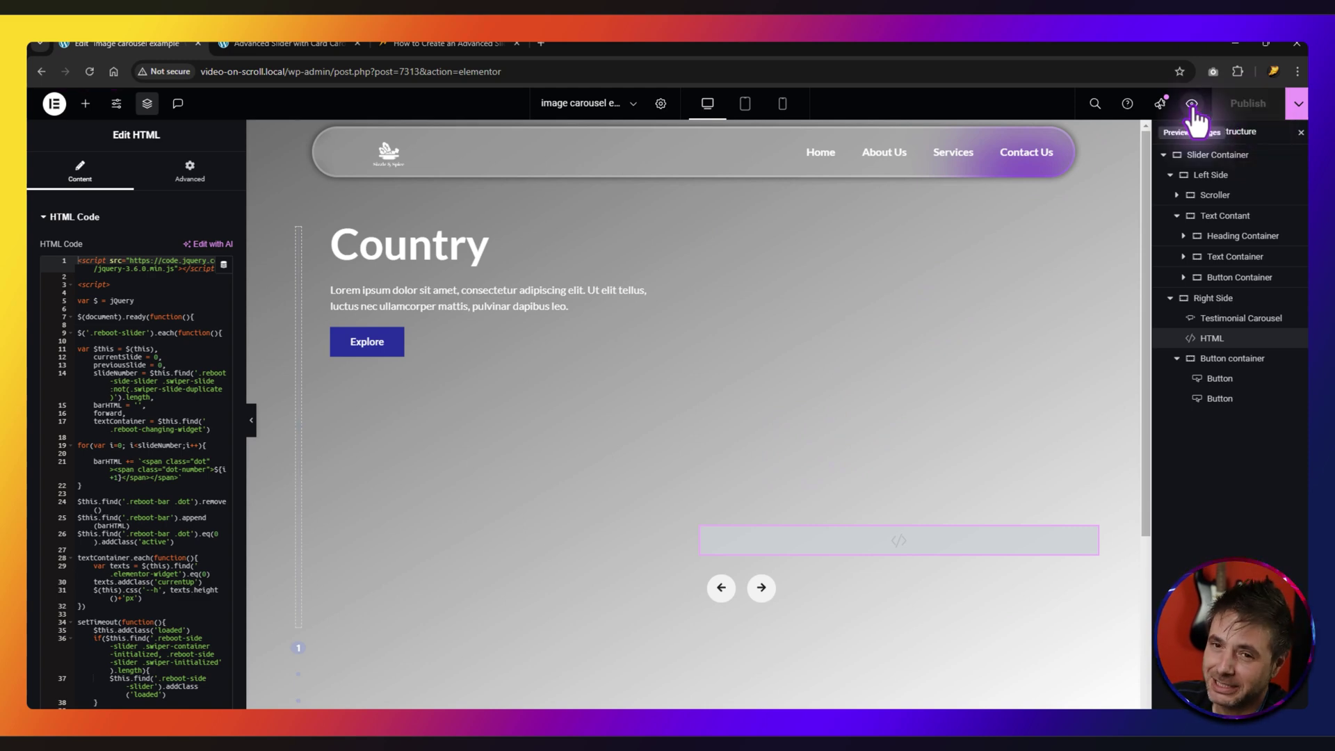
pyautogui.click(1192, 105)
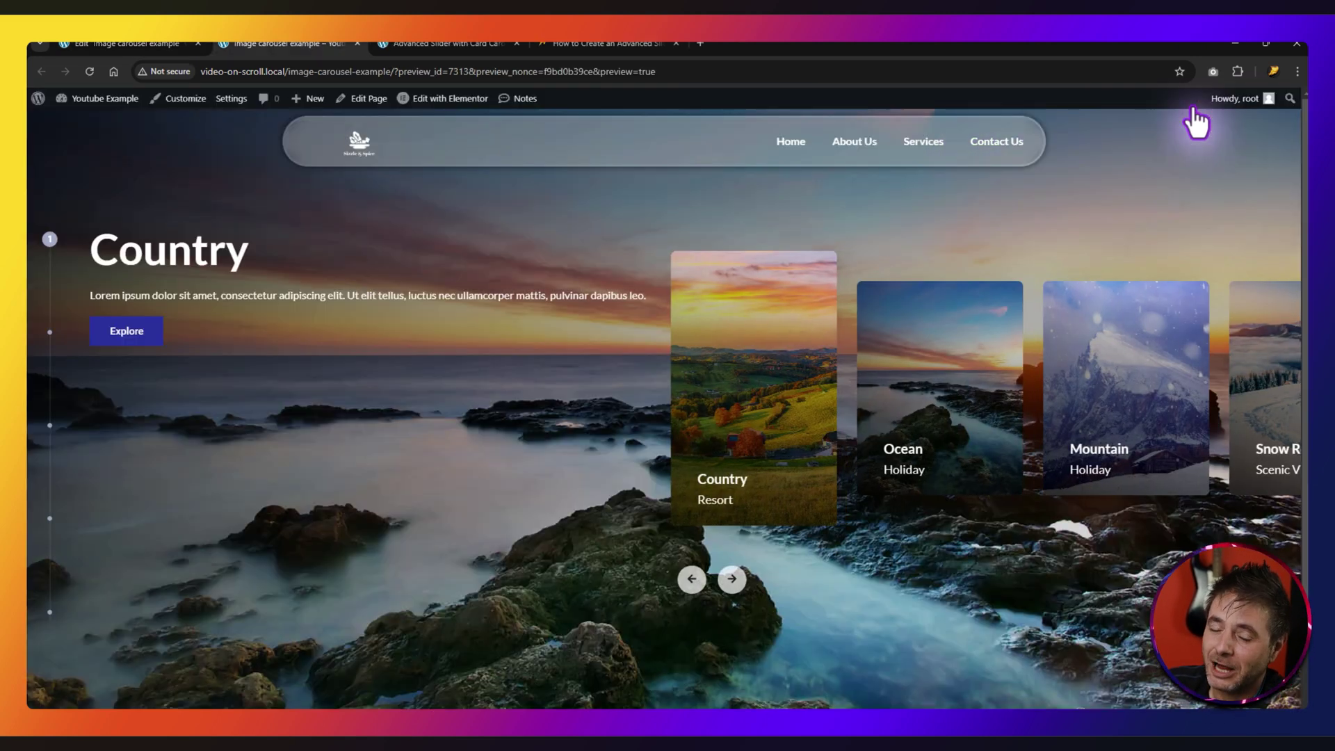
pyautogui.click(939, 382)
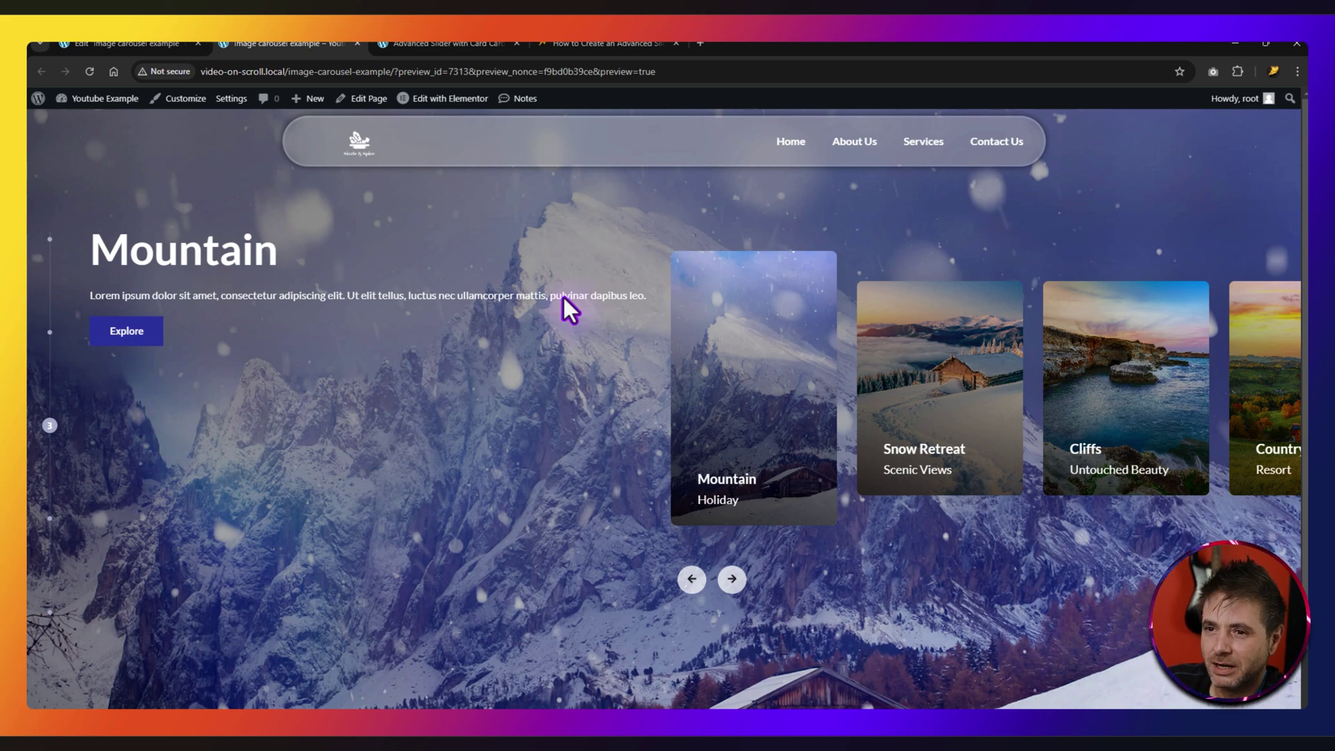
# - In the Elementor editor, set the Text Contant container's Justify Content to center, publish, and reload the preview
pyautogui.click(130, 50)
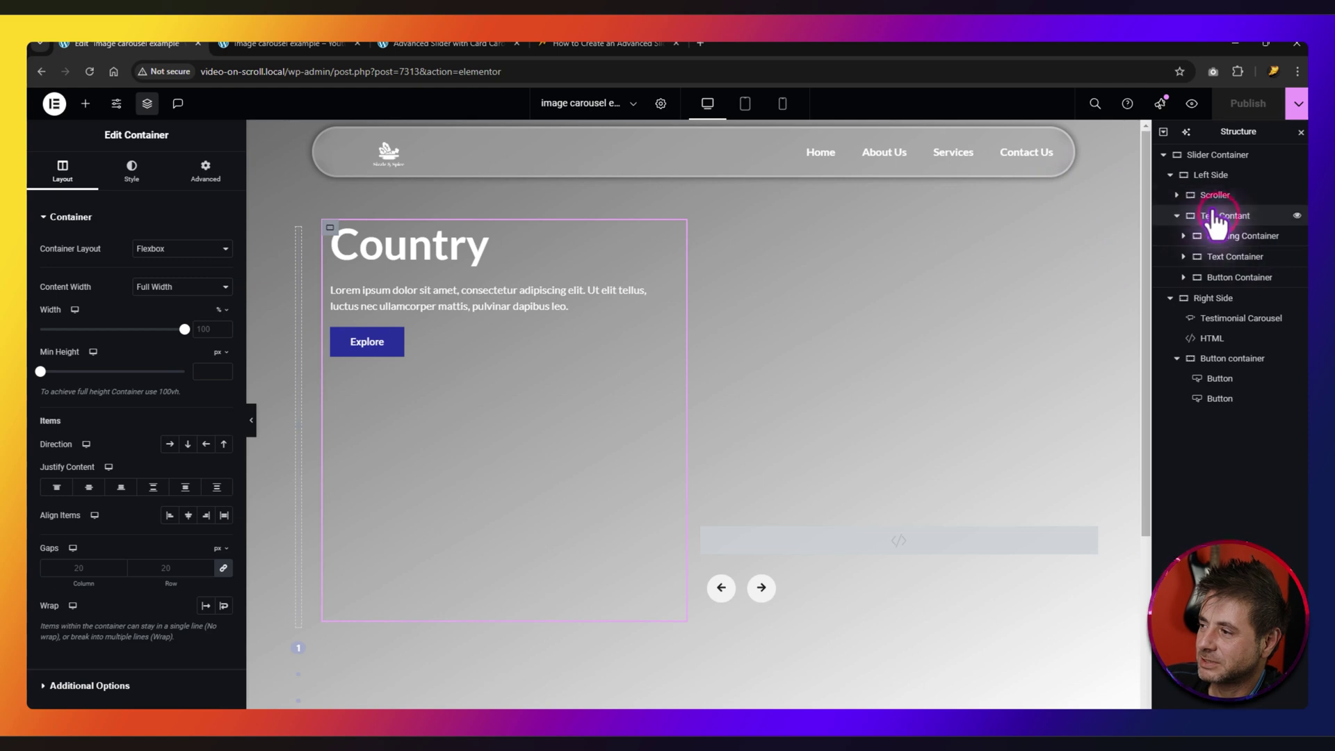
pyautogui.click(86, 488)
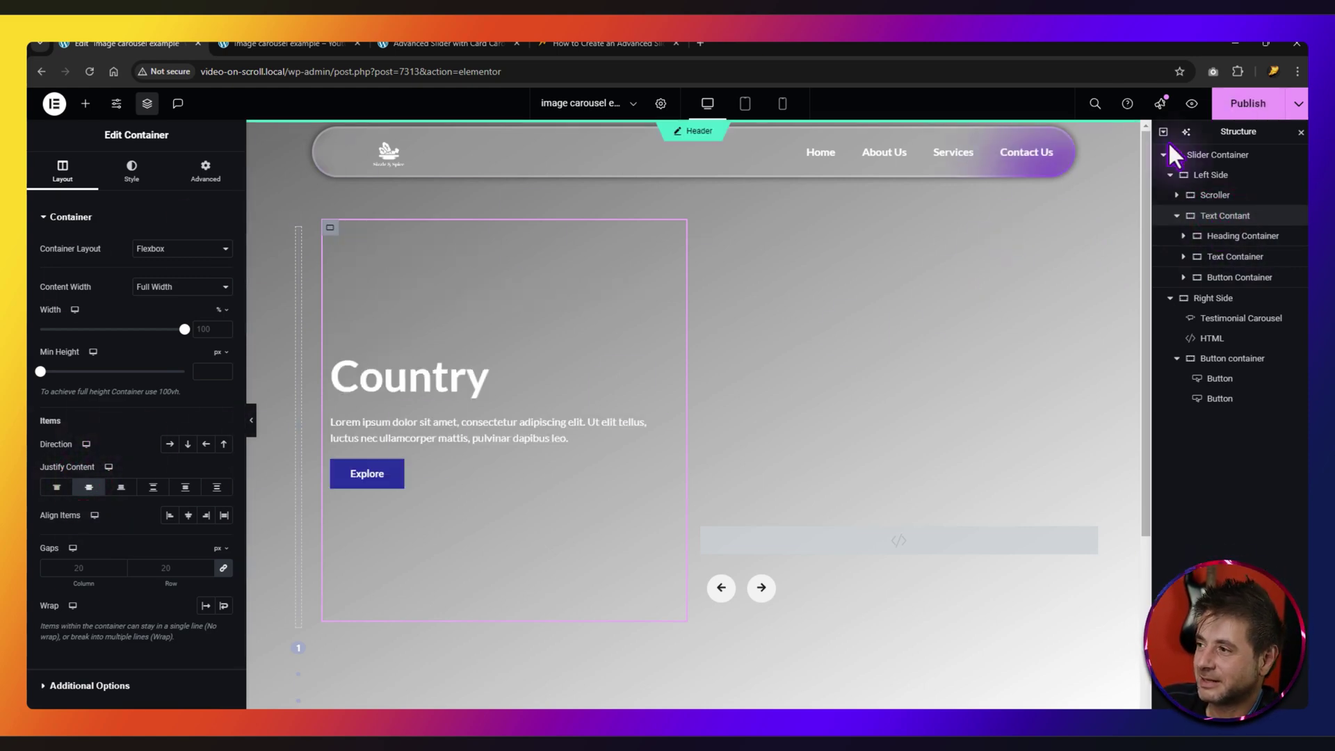
pyautogui.click(1248, 102)
pyautogui.click(286, 43)
pyautogui.press('F5')
# - Test the slider's cards and previous/next arrows in the preview, and inspect the page in a 368-pixel-wide responsive view
pyautogui.click(749, 414)
pyautogui.click(748, 417)
pyautogui.click(771, 409)
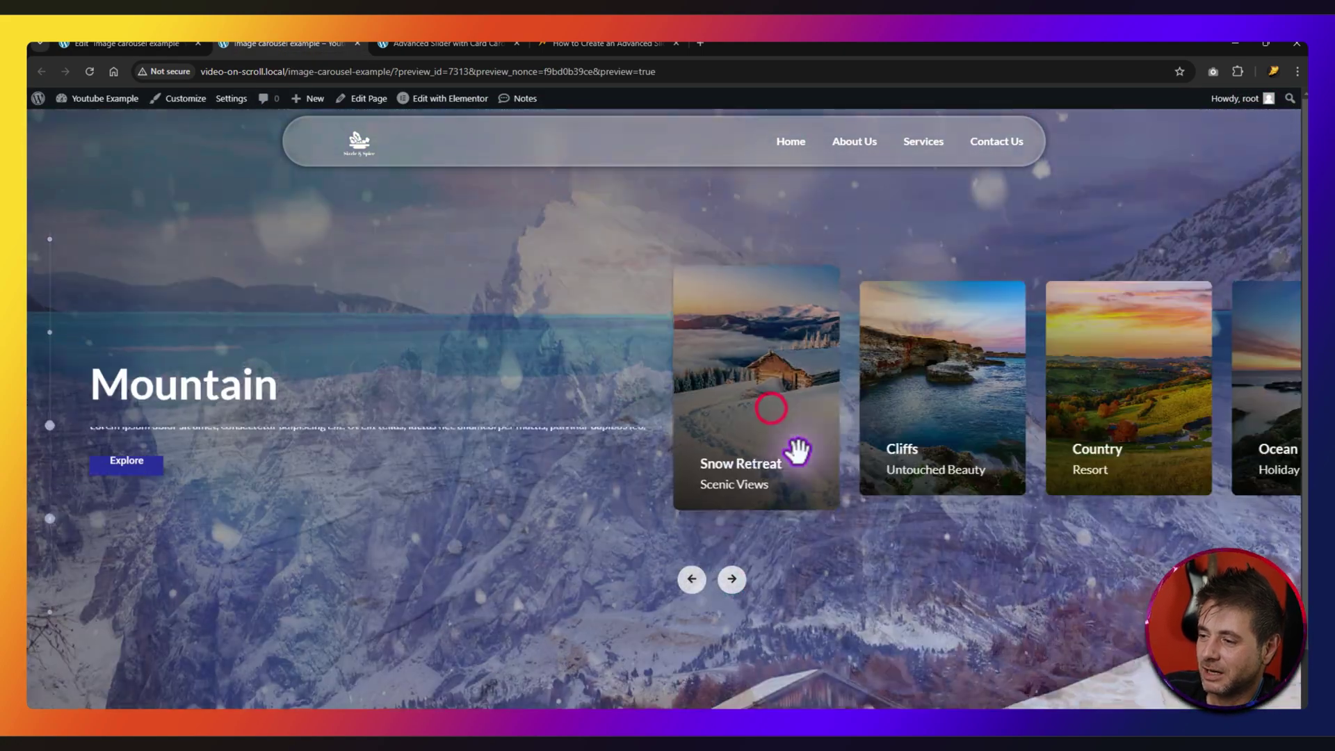
pyautogui.click(892, 417)
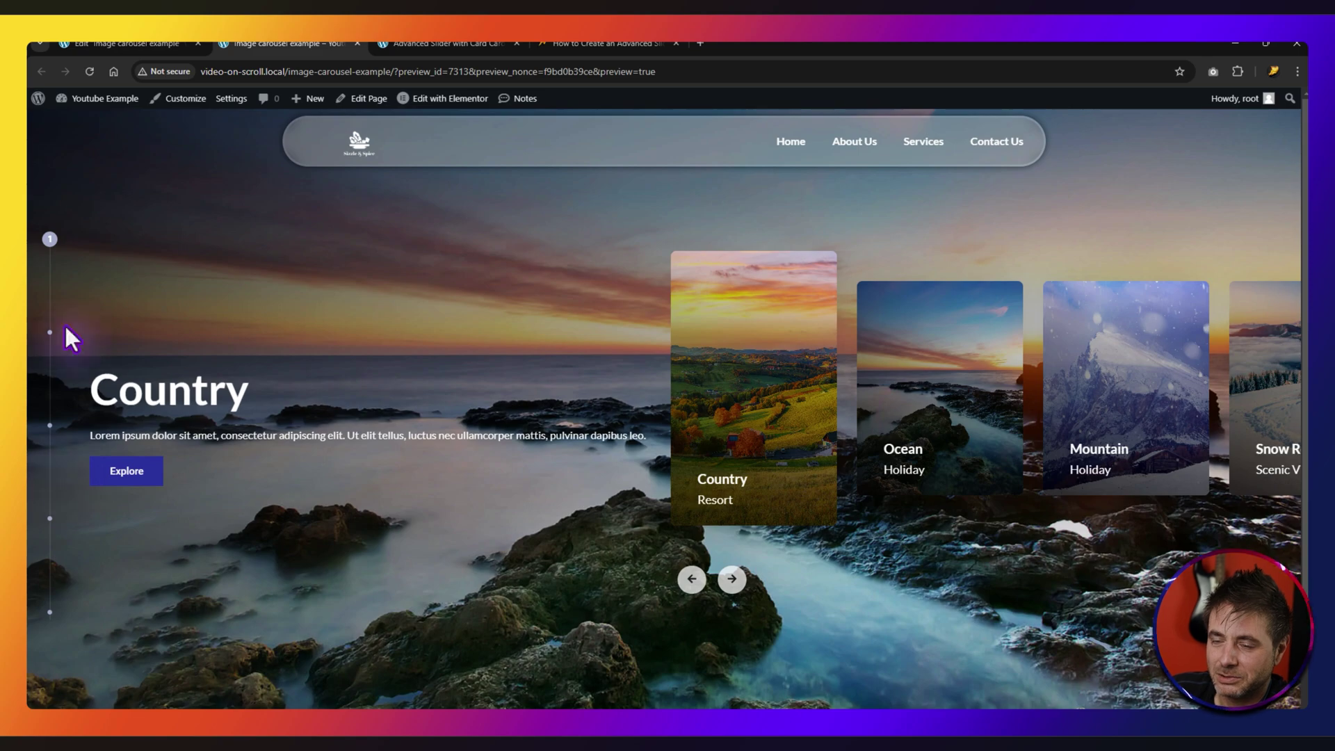
pyautogui.click(691, 578)
pyautogui.click(731, 580)
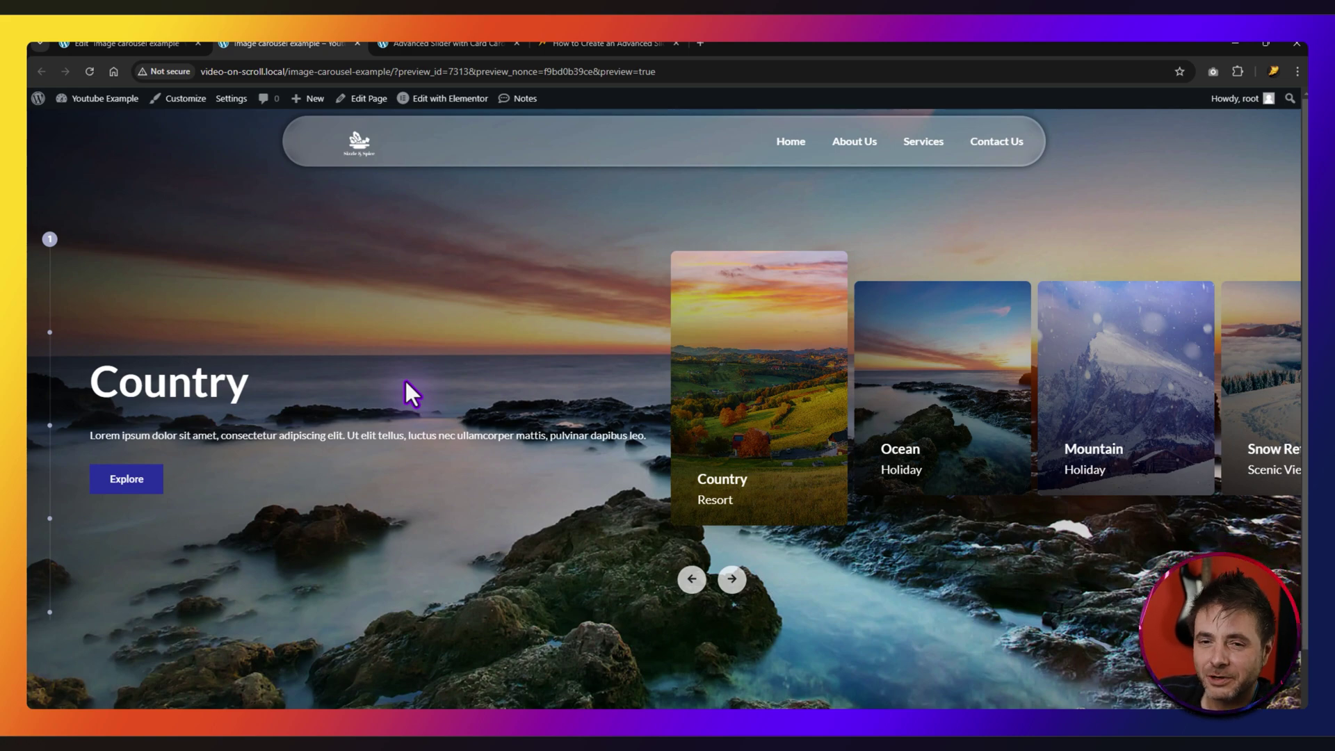
pyautogui.rightClick(556, 319)
pyautogui.click(589, 491)
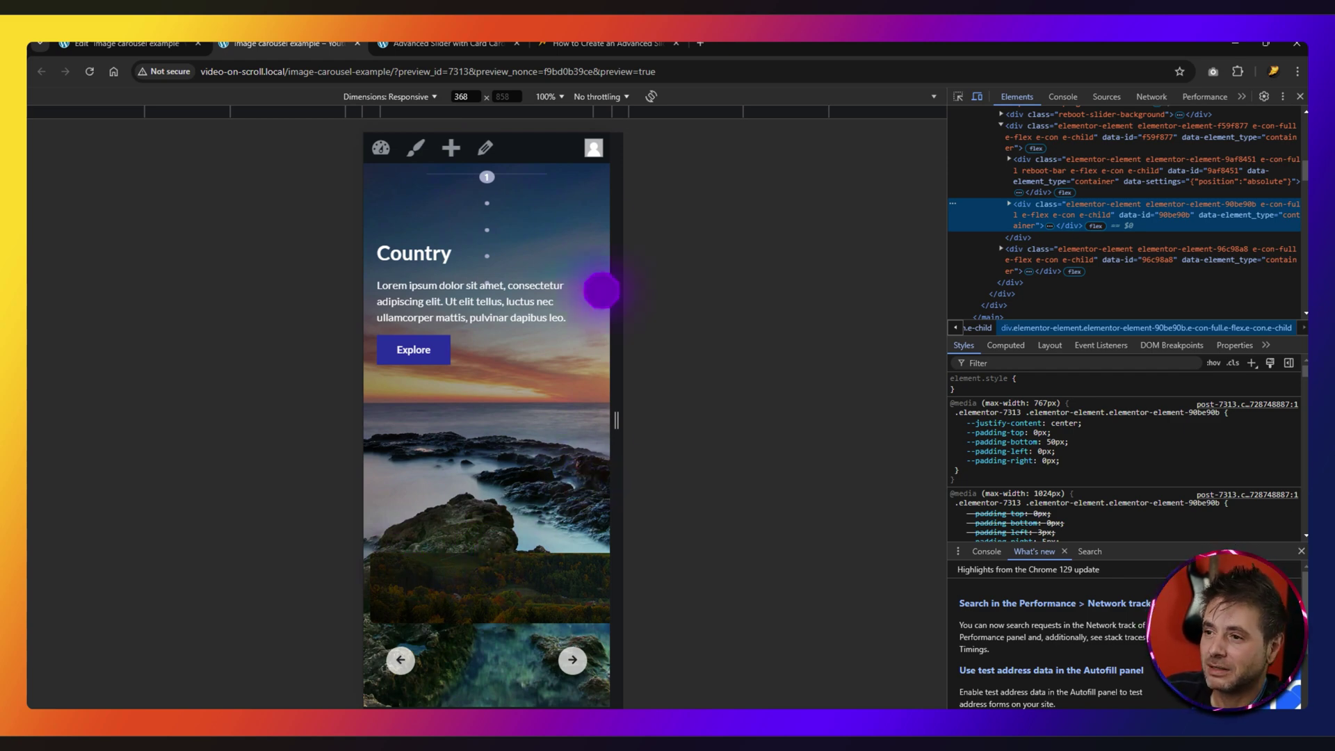
# - In the Elementor editor's mobile view, set the Scroller container's vertical orientation to bottom, publish, and reload the preview
pyautogui.click(148, 48)
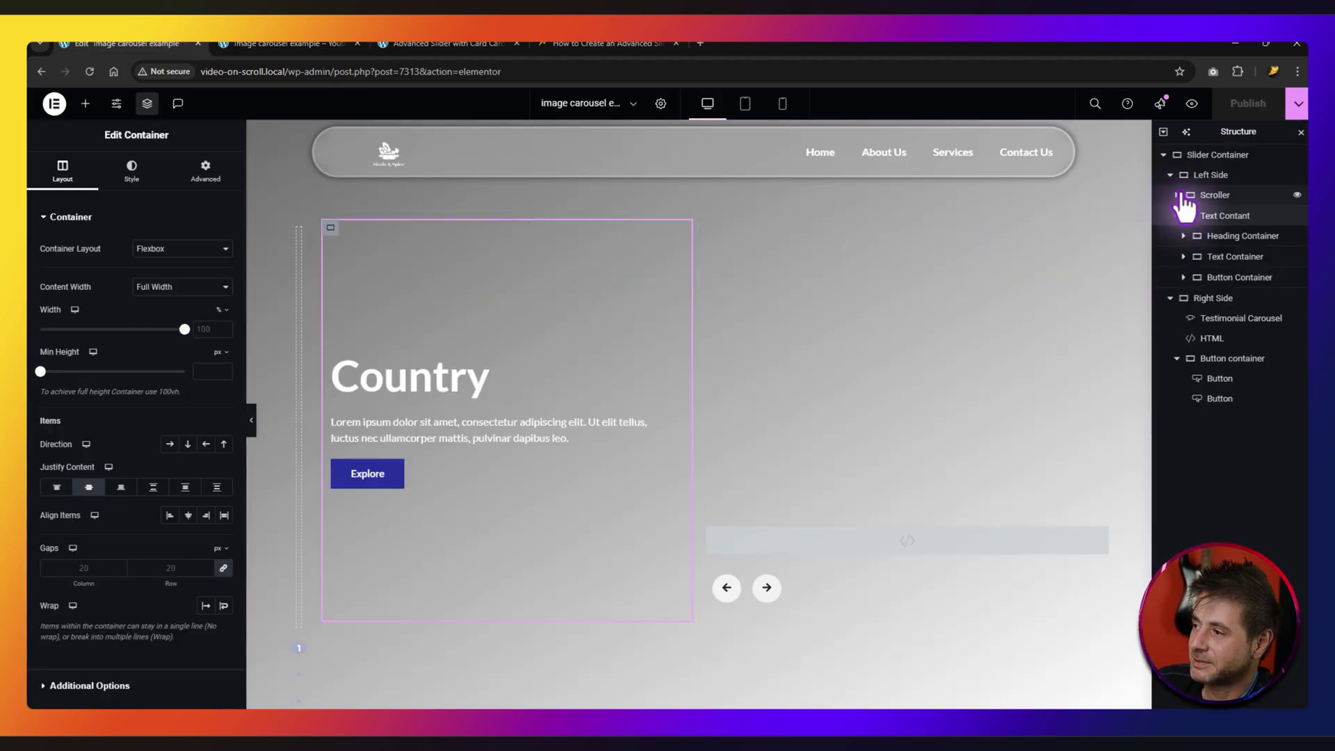
pyautogui.click(1213, 195)
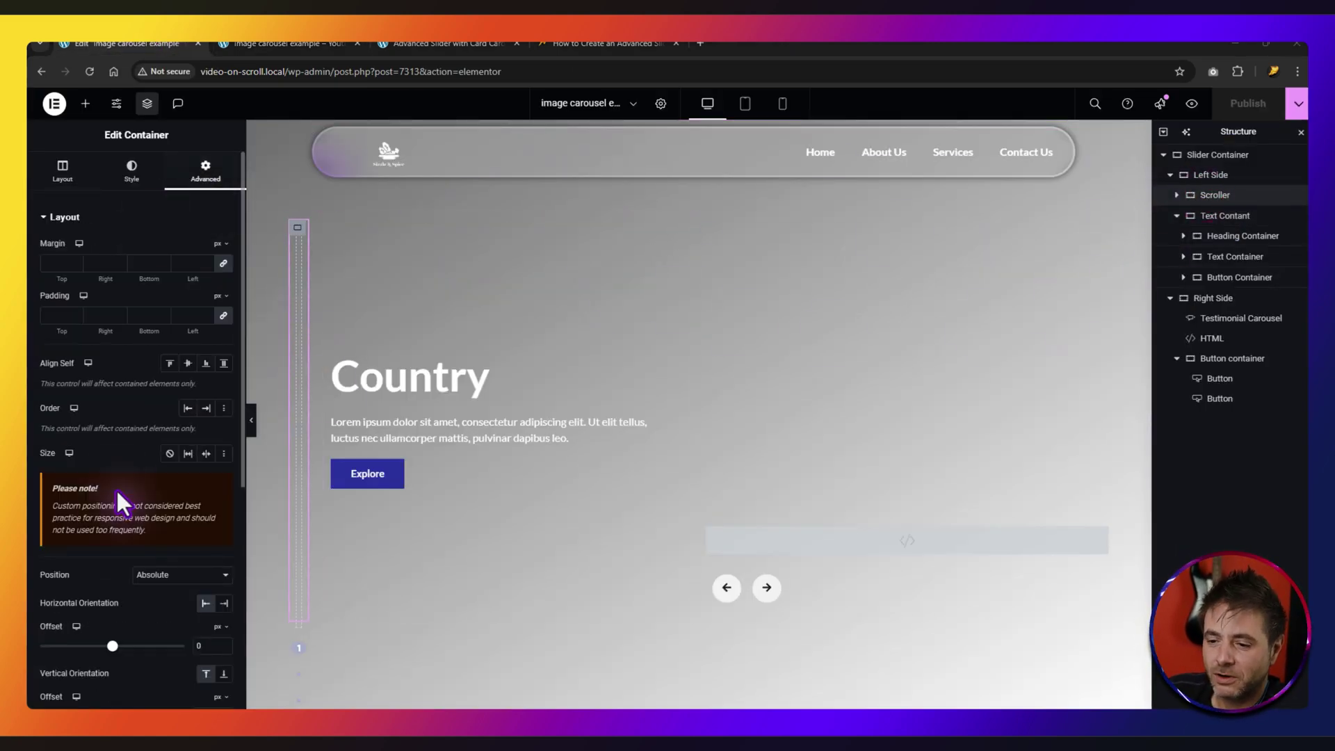
pyautogui.scroll(-2, 105, 500)
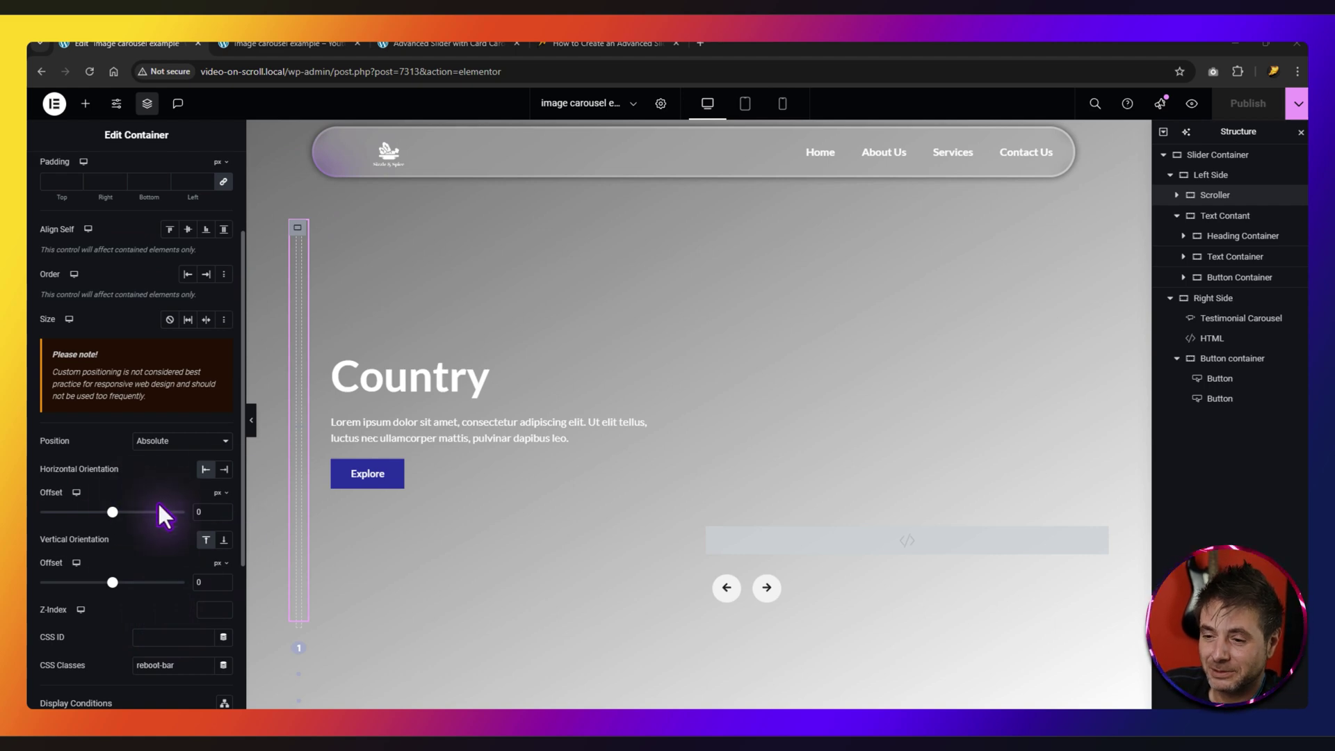
pyautogui.click(781, 104)
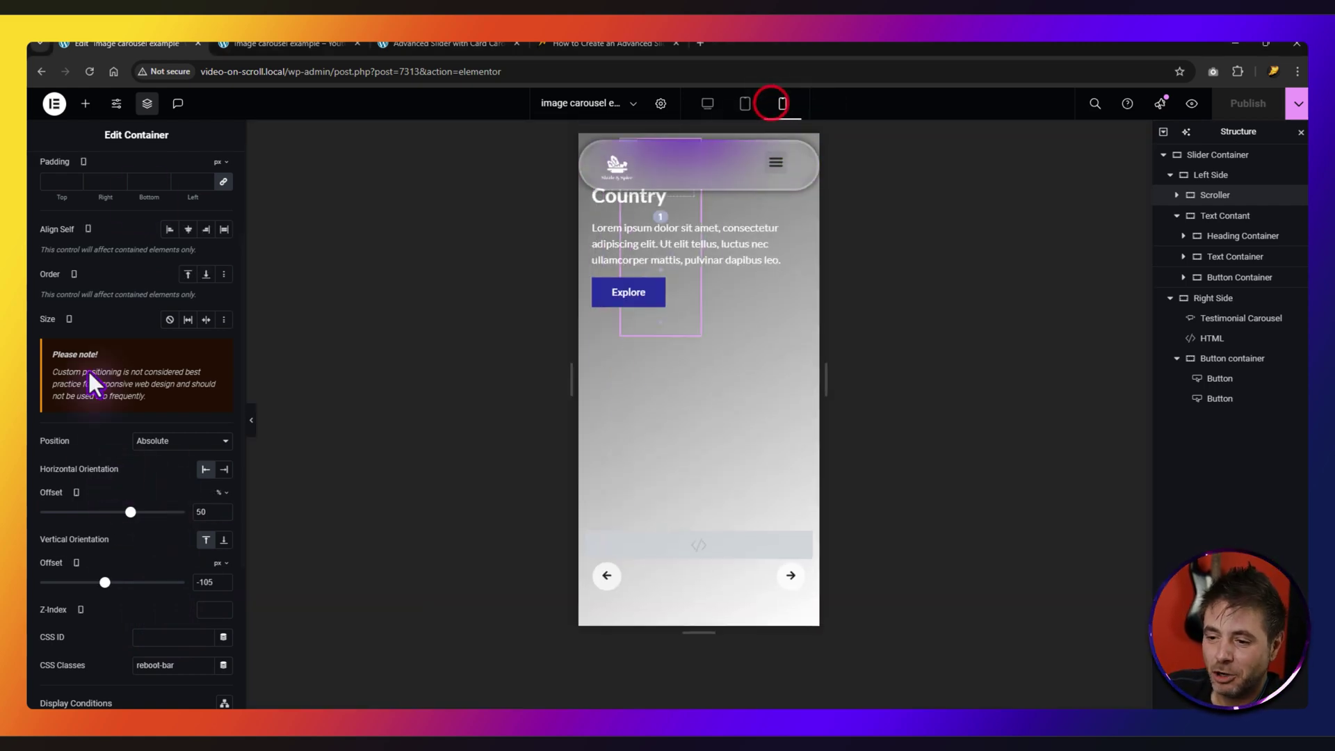
pyautogui.click(224, 541)
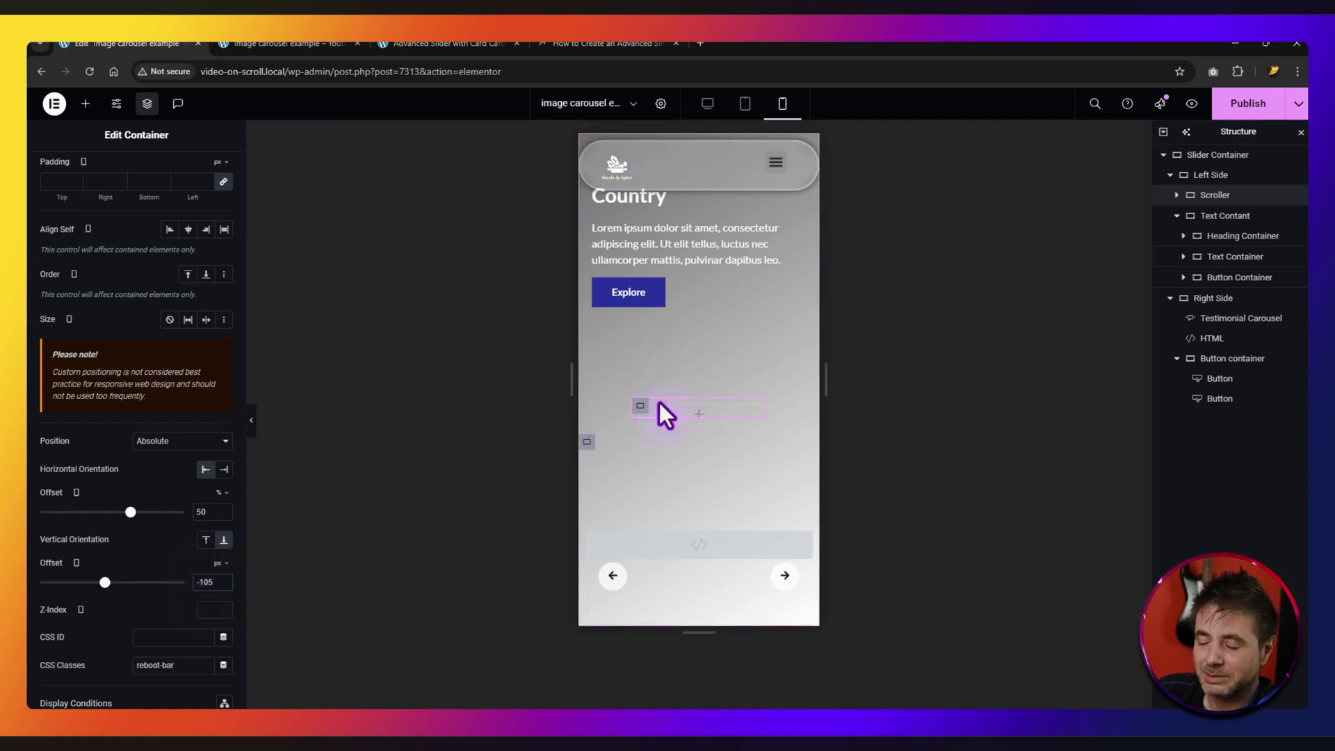
pyautogui.click(1249, 104)
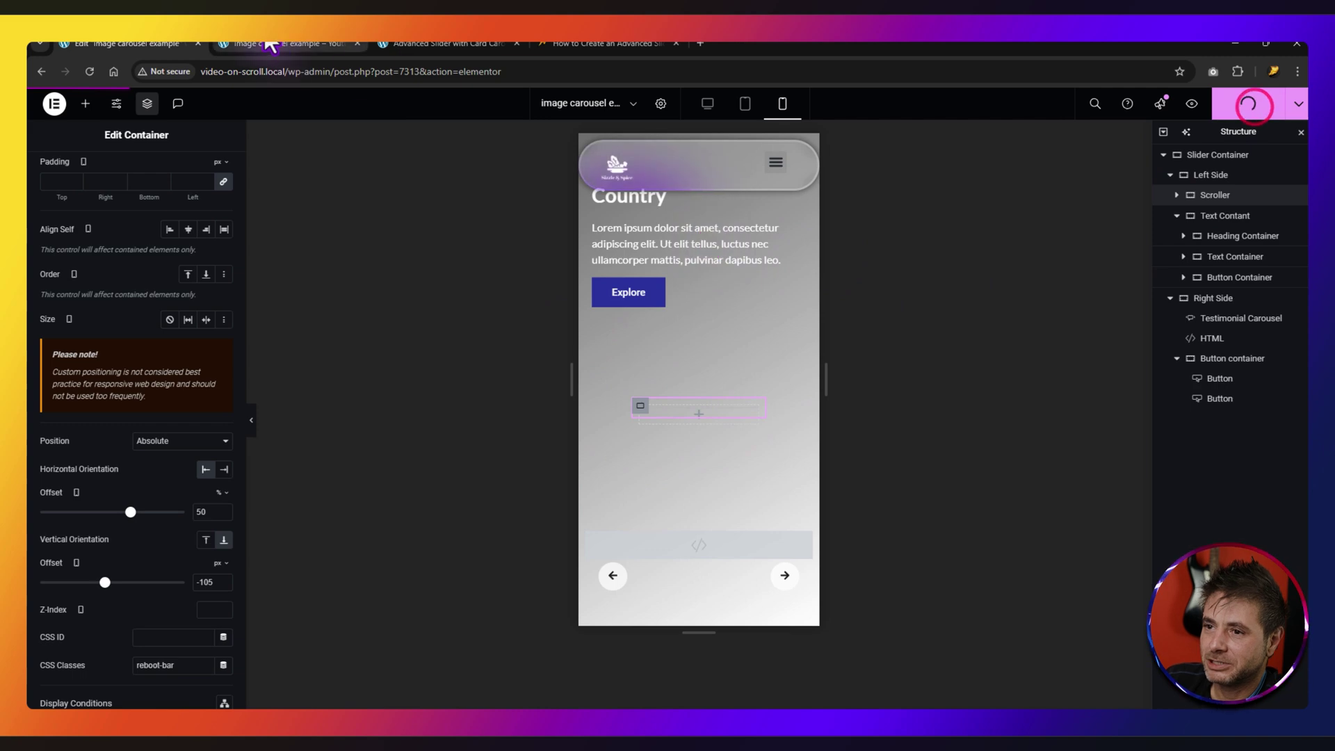
pyautogui.click(278, 43)
pyautogui.press('F5')
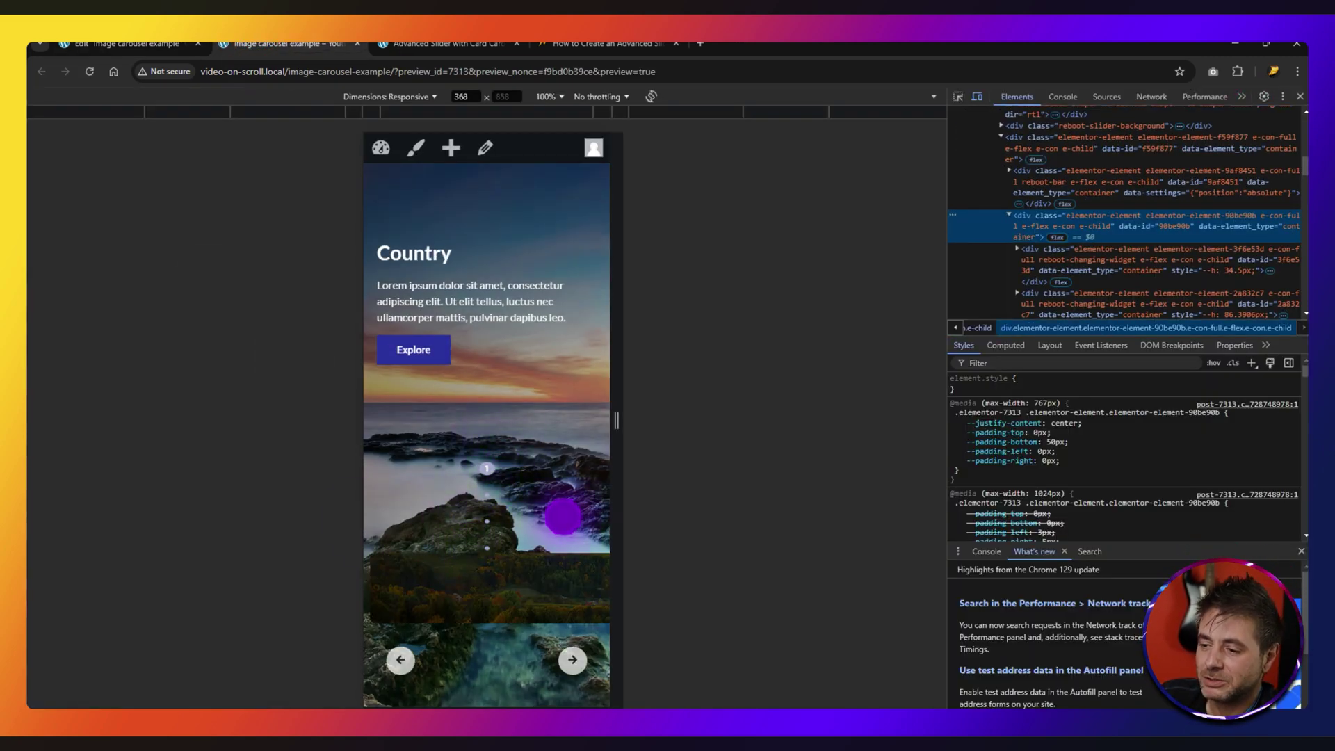
# - Set the Scroller container's mobile direction to horizontal row in the Elementor editor, publish, and check the mobile preview
pyautogui.click(119, 43)
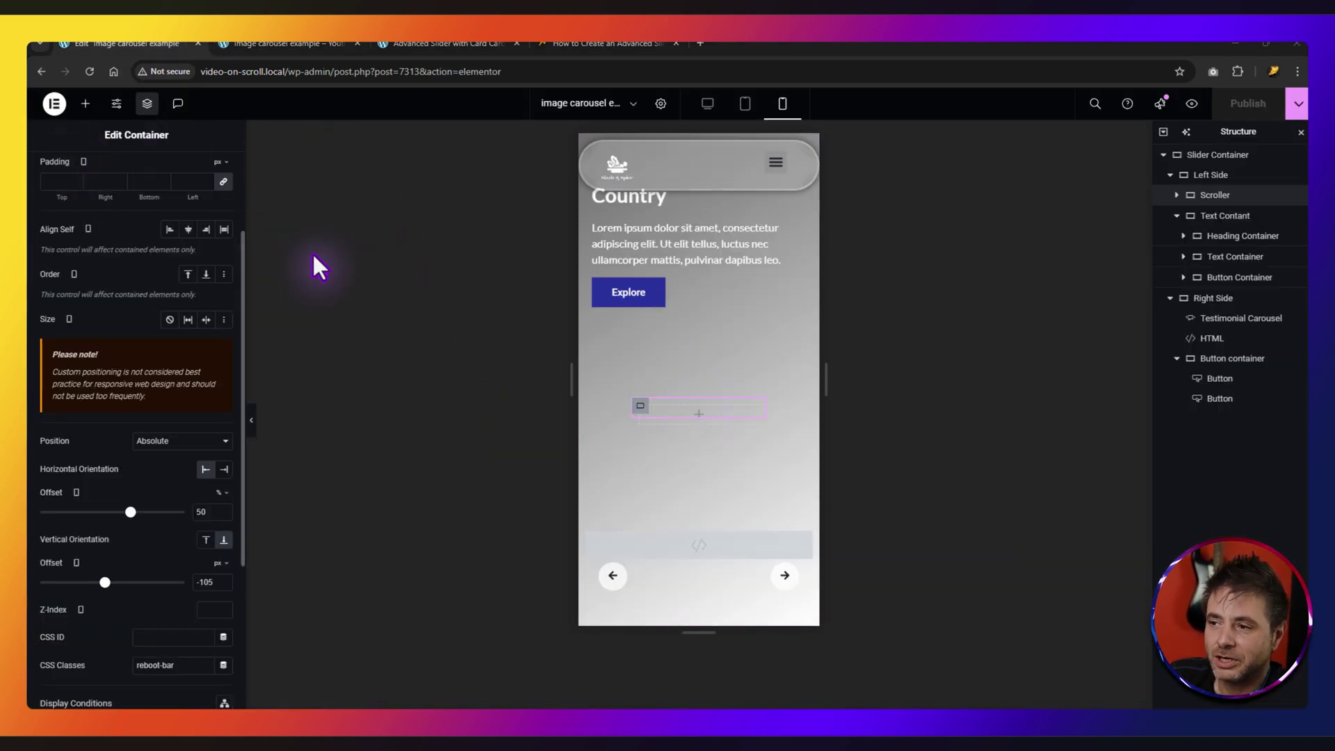
pyautogui.scroll(3, 164, 375)
pyautogui.click(61, 170)
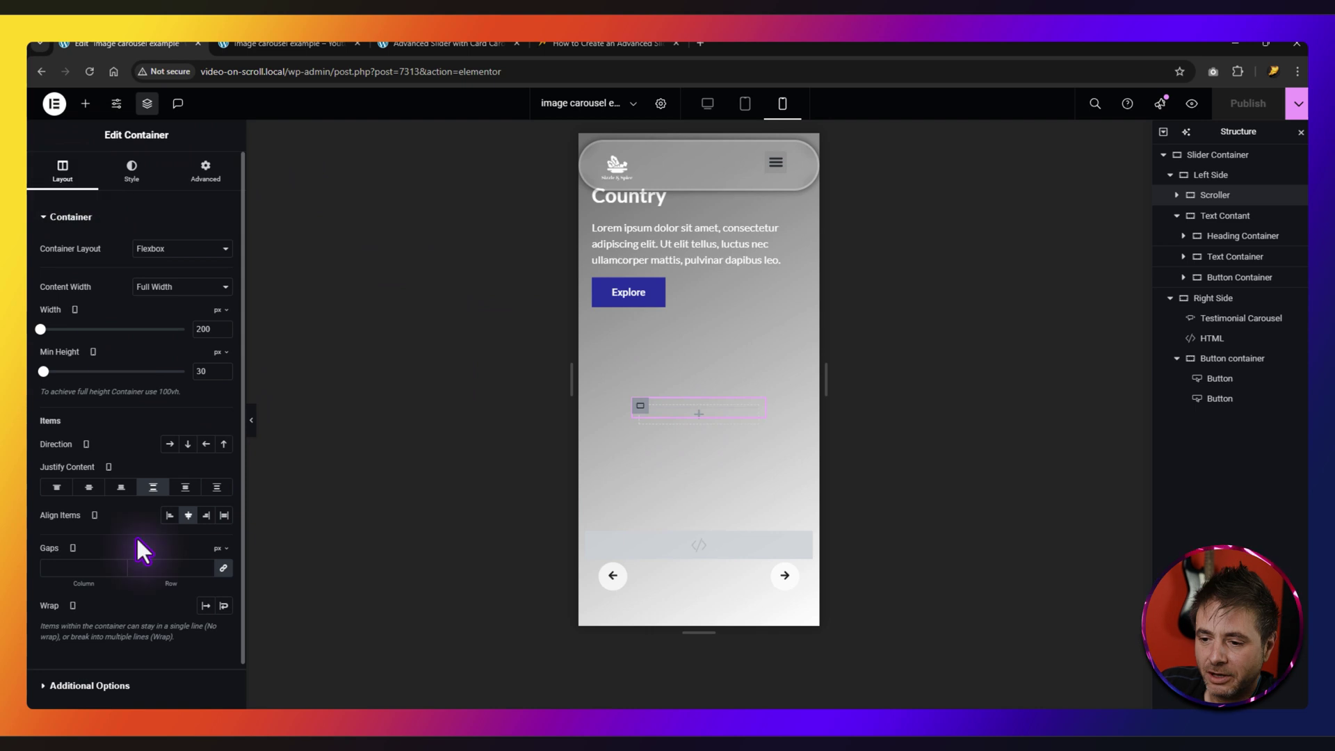
pyautogui.click(169, 445)
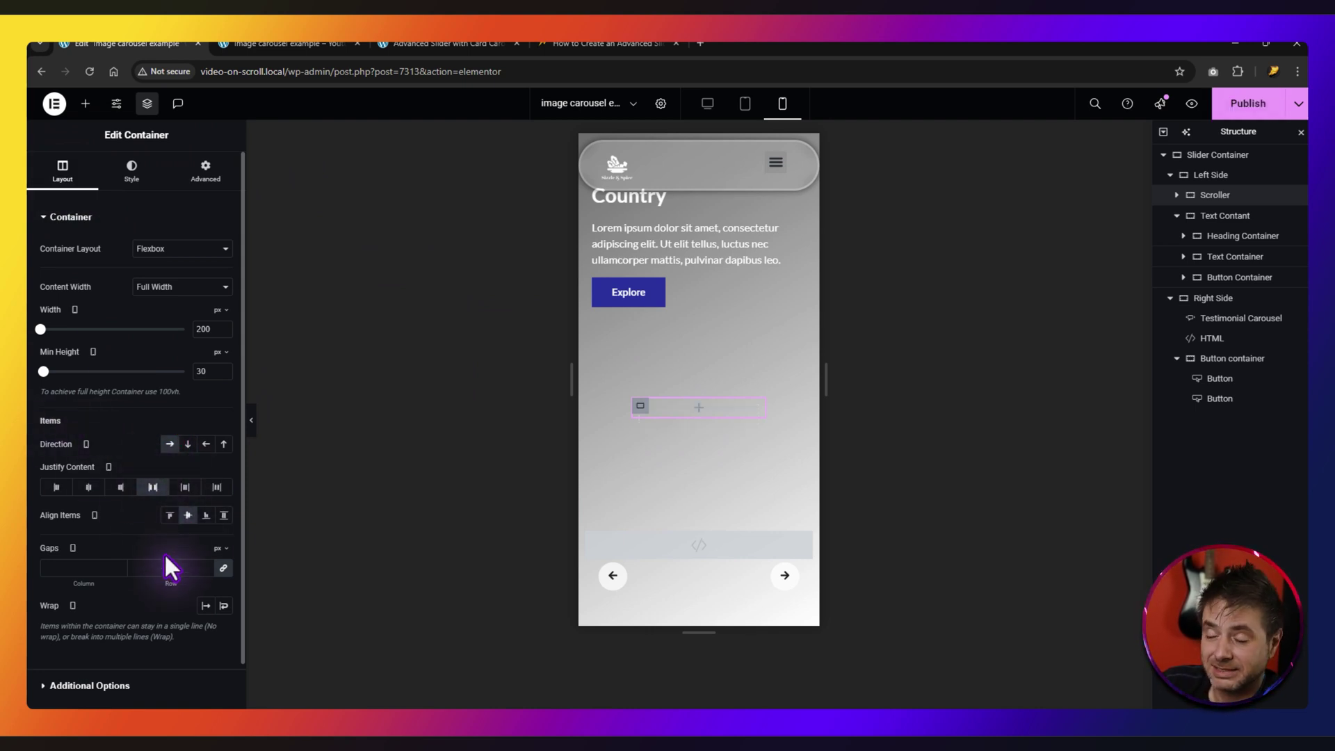
pyautogui.click(1248, 103)
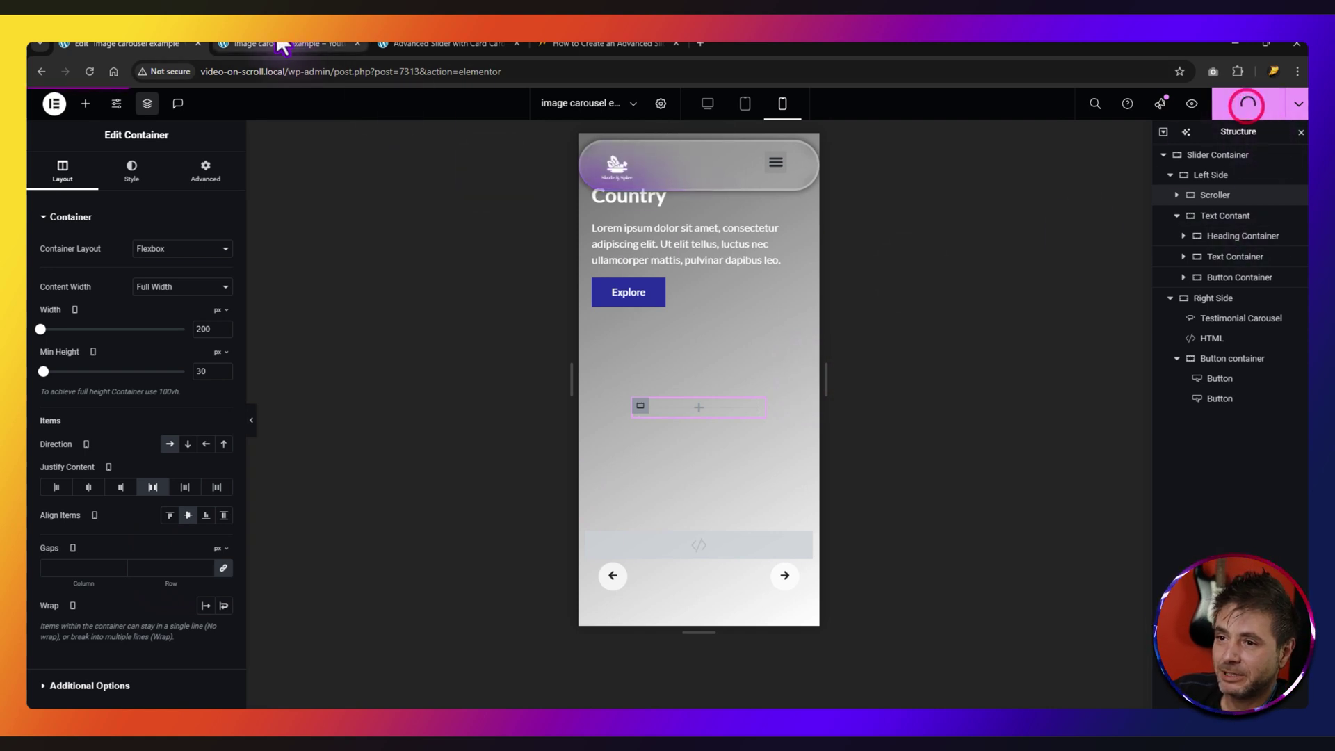
pyautogui.click(285, 44)
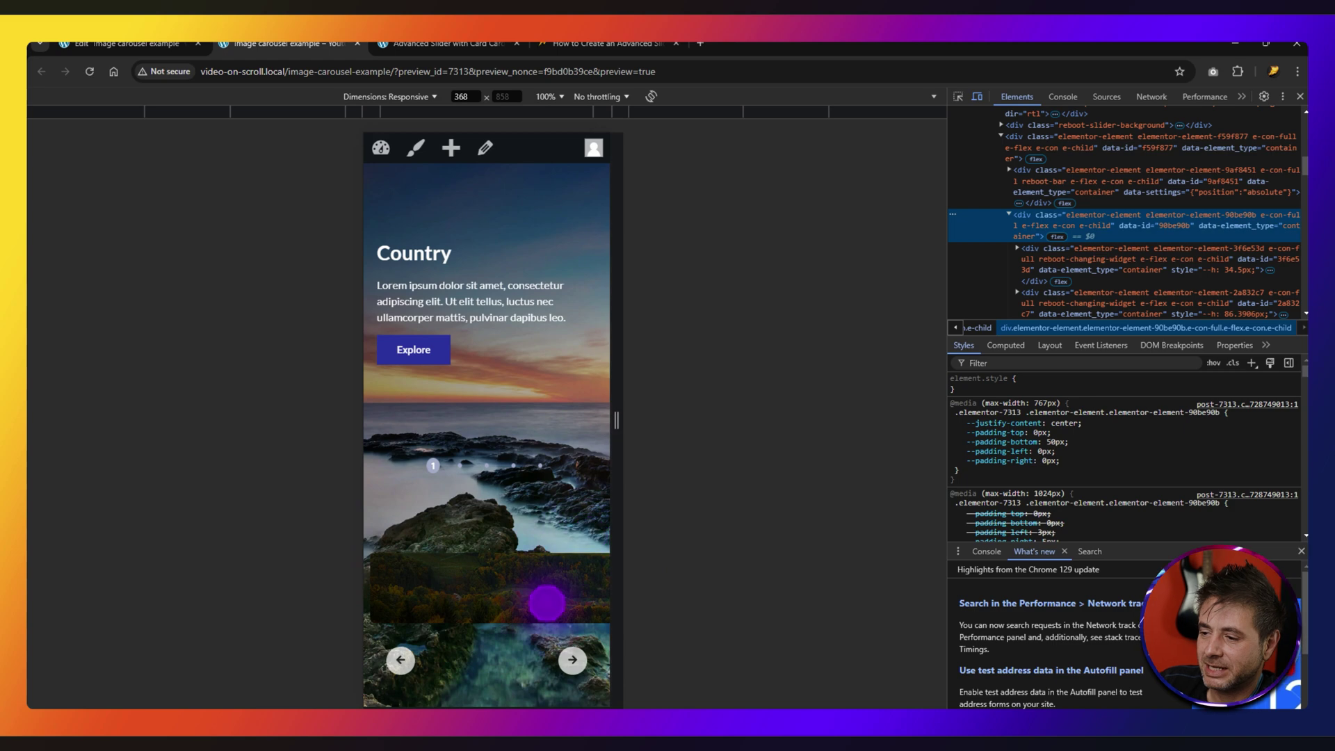
pyautogui.click(192, 45)
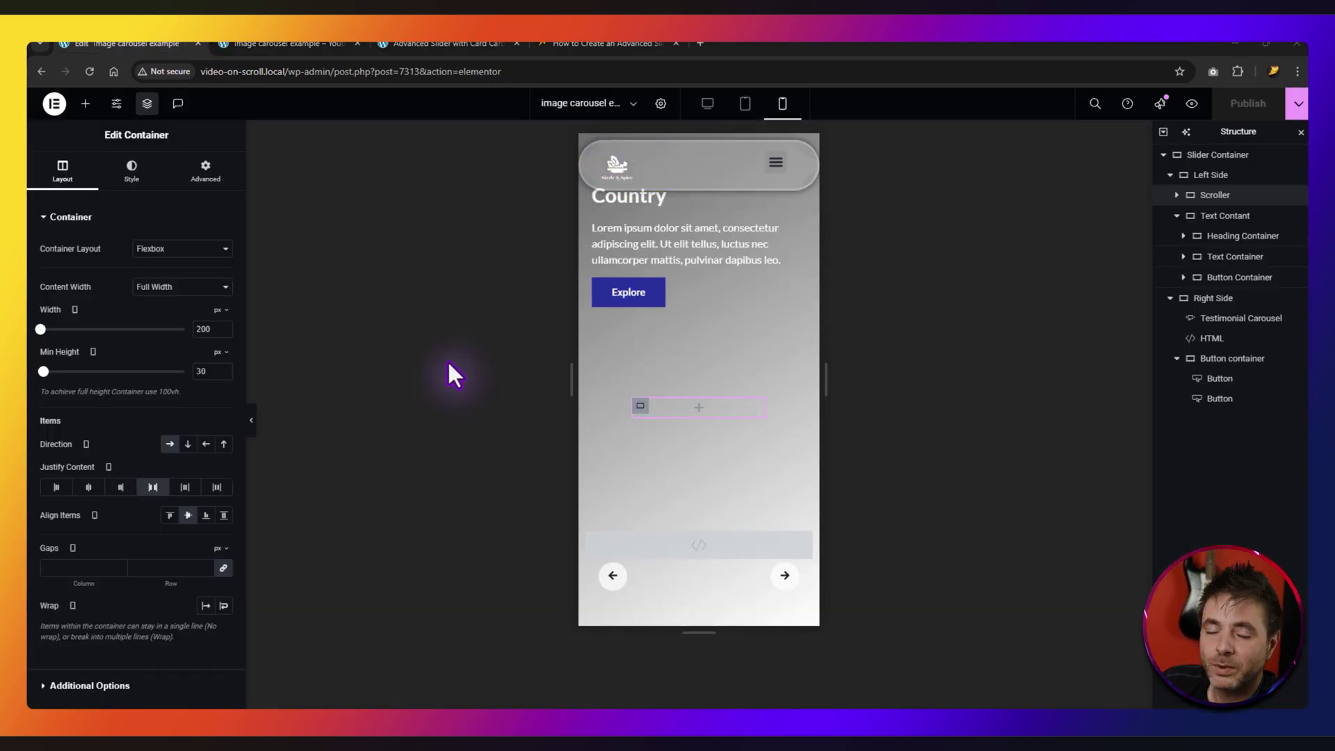
pyautogui.click(364, 46)
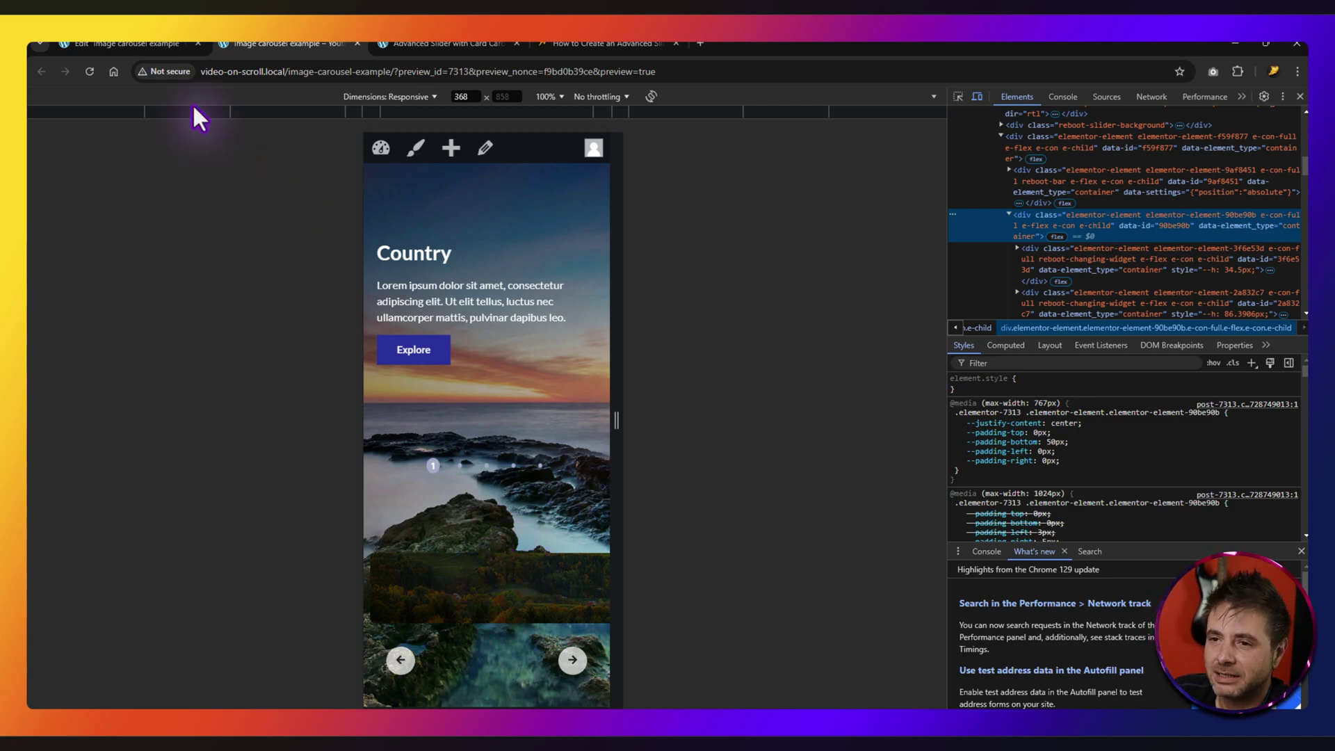
# - Back in the Elementor editor, set the Testimonial Carousel's mobile Slides Per View to 3 and its width unit to percent
pyautogui.click(125, 43)
pyautogui.click(66, 175)
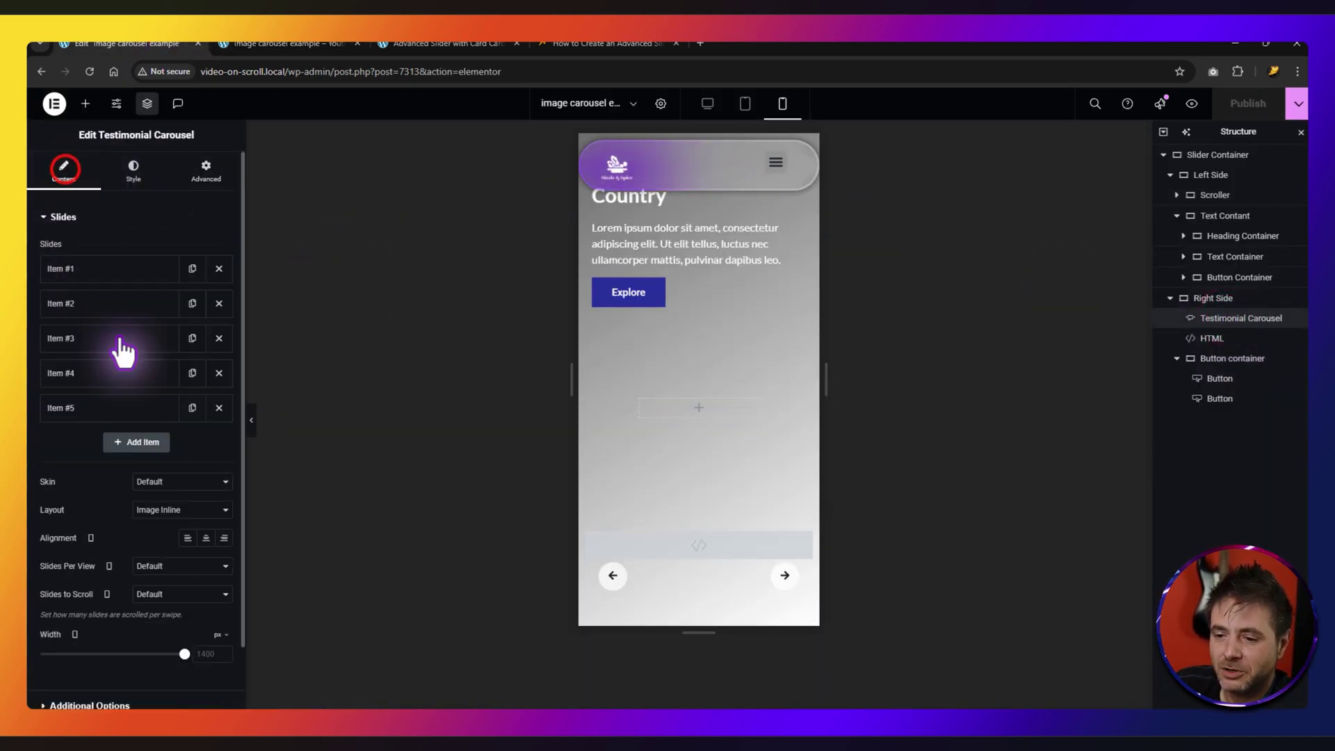
pyautogui.click(156, 565)
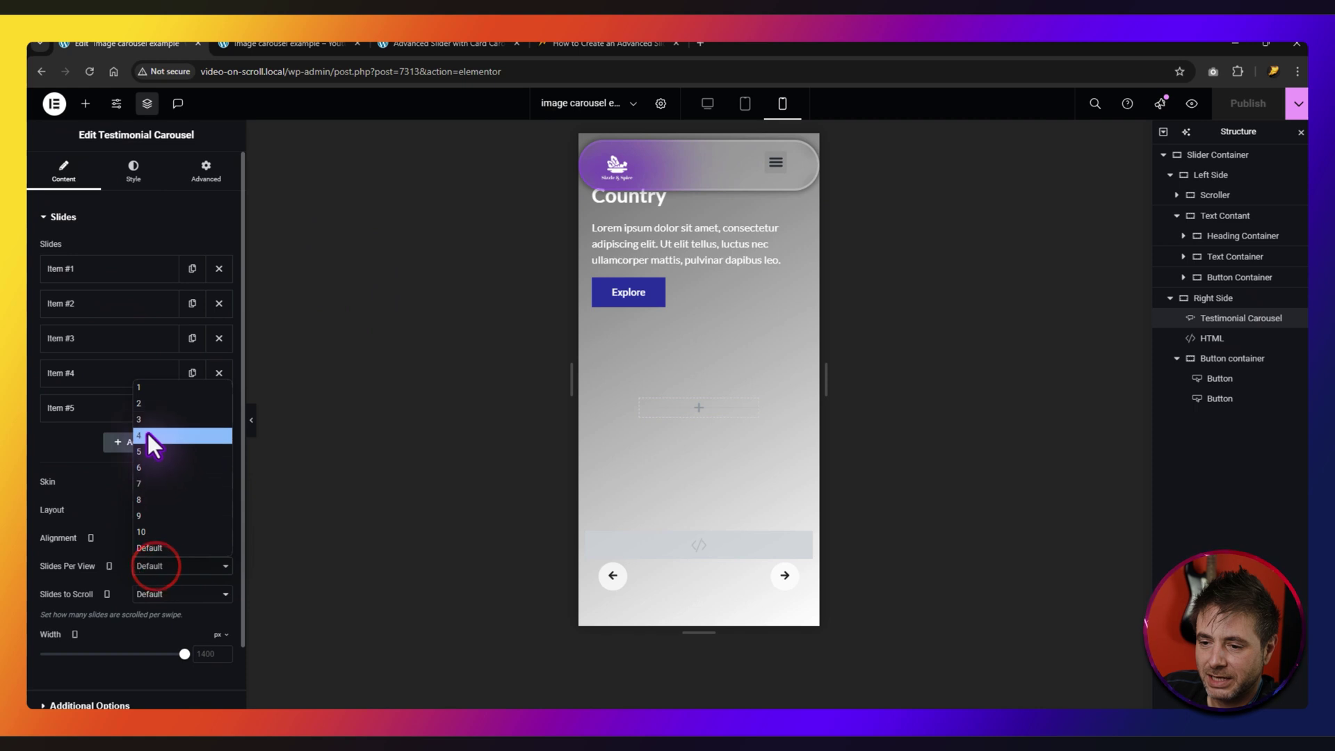
pyautogui.click(216, 653)
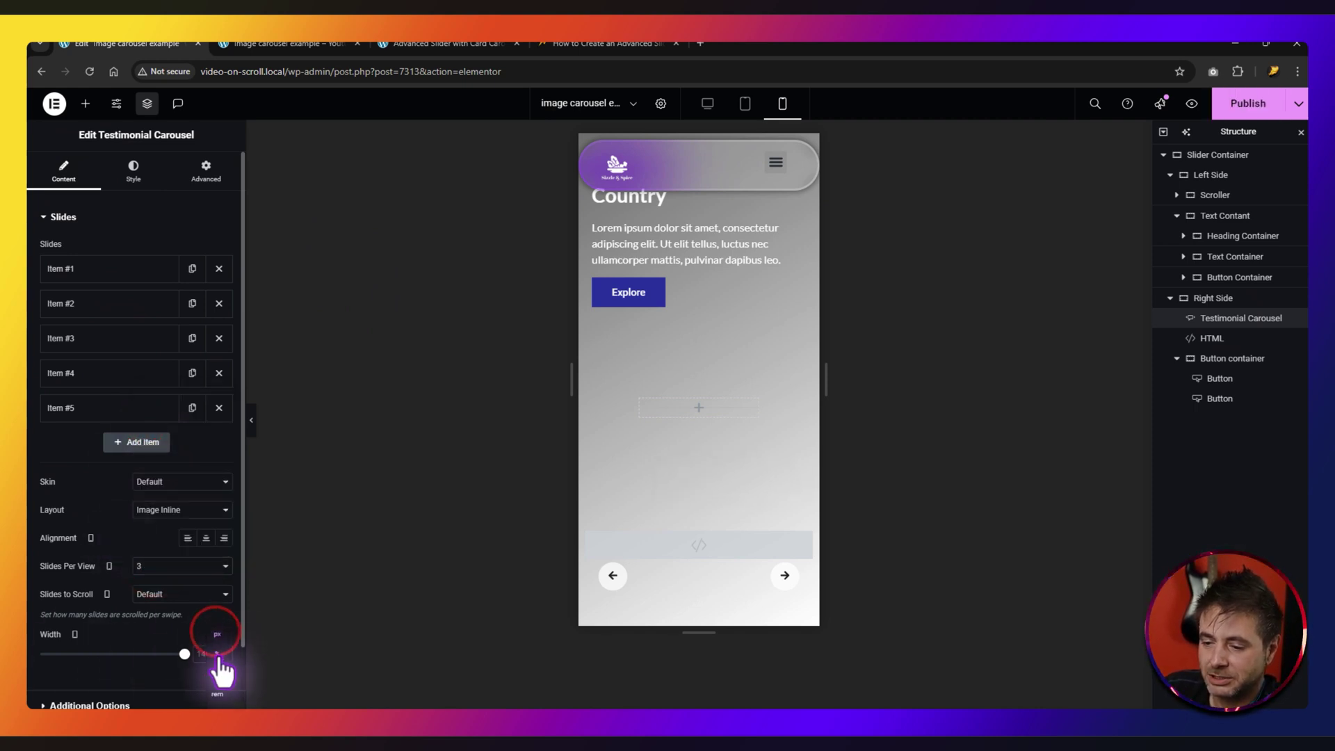
pyautogui.click(184, 653)
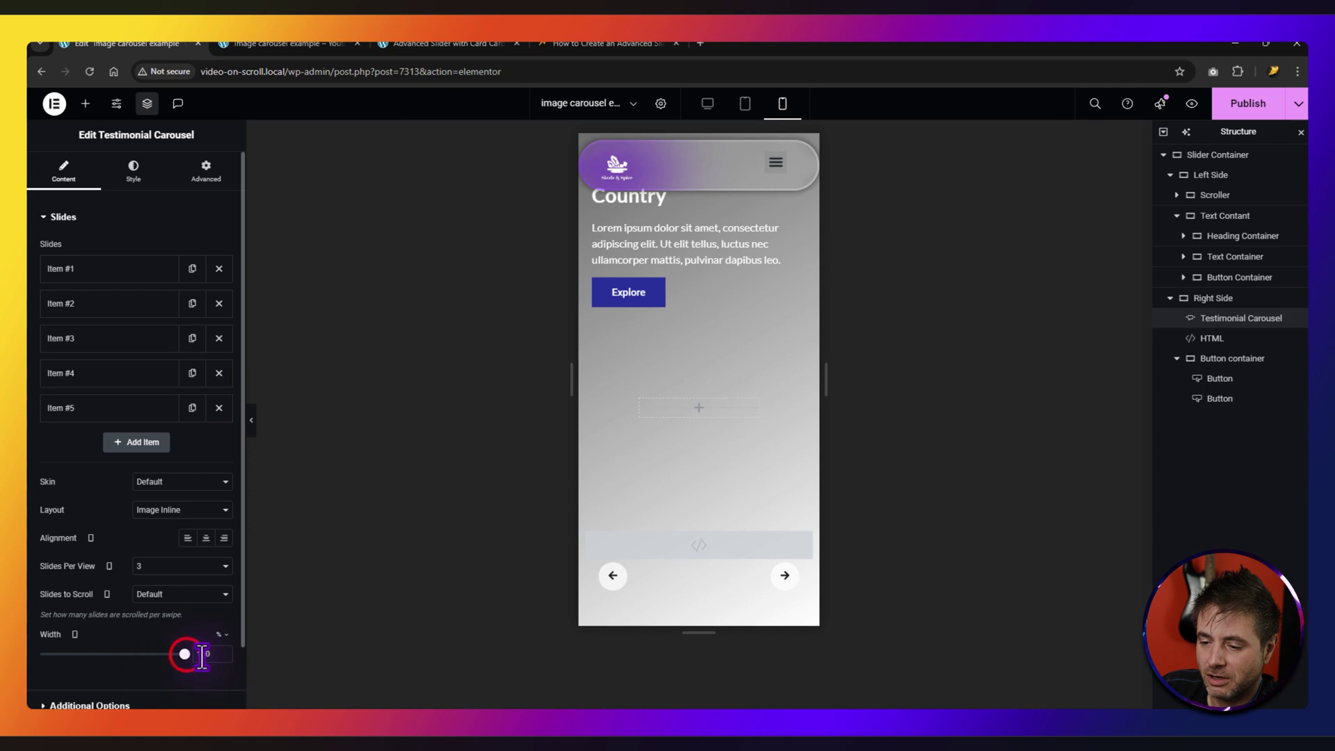
# - Publish the carousel changes and test the cards in the mobile preview
pyautogui.click(1249, 104)
pyautogui.click(285, 43)
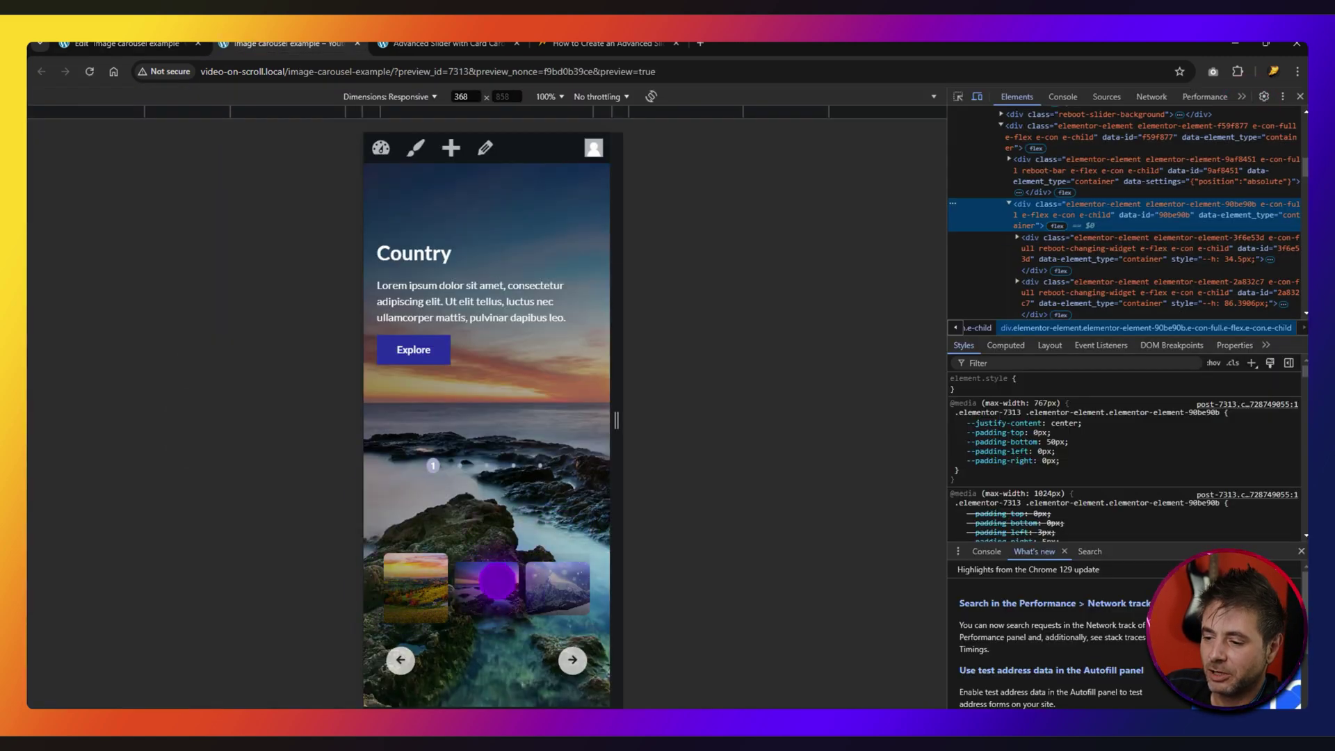
pyautogui.click(487, 584)
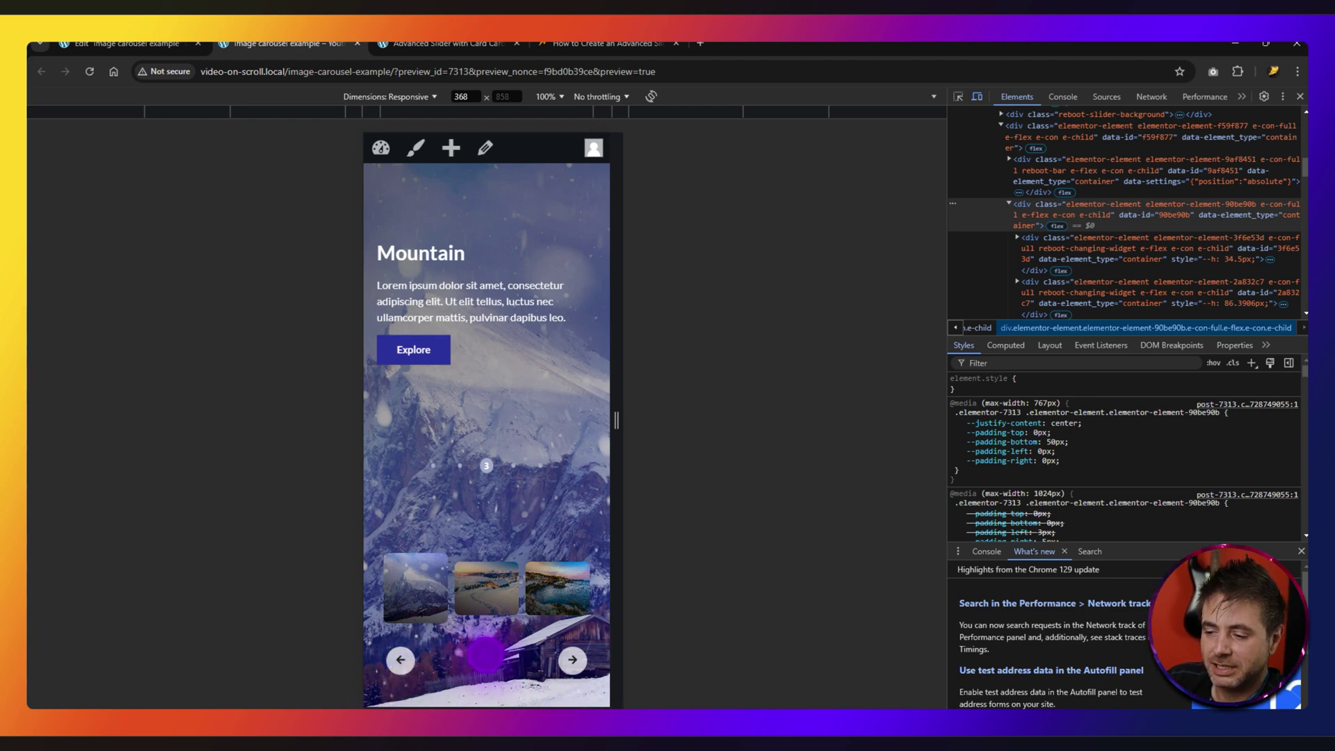
# - Back in the Elementor editor, set the mobile vertical offset of both carousel arrow buttons to -105 px and save the page
pyautogui.click(160, 43)
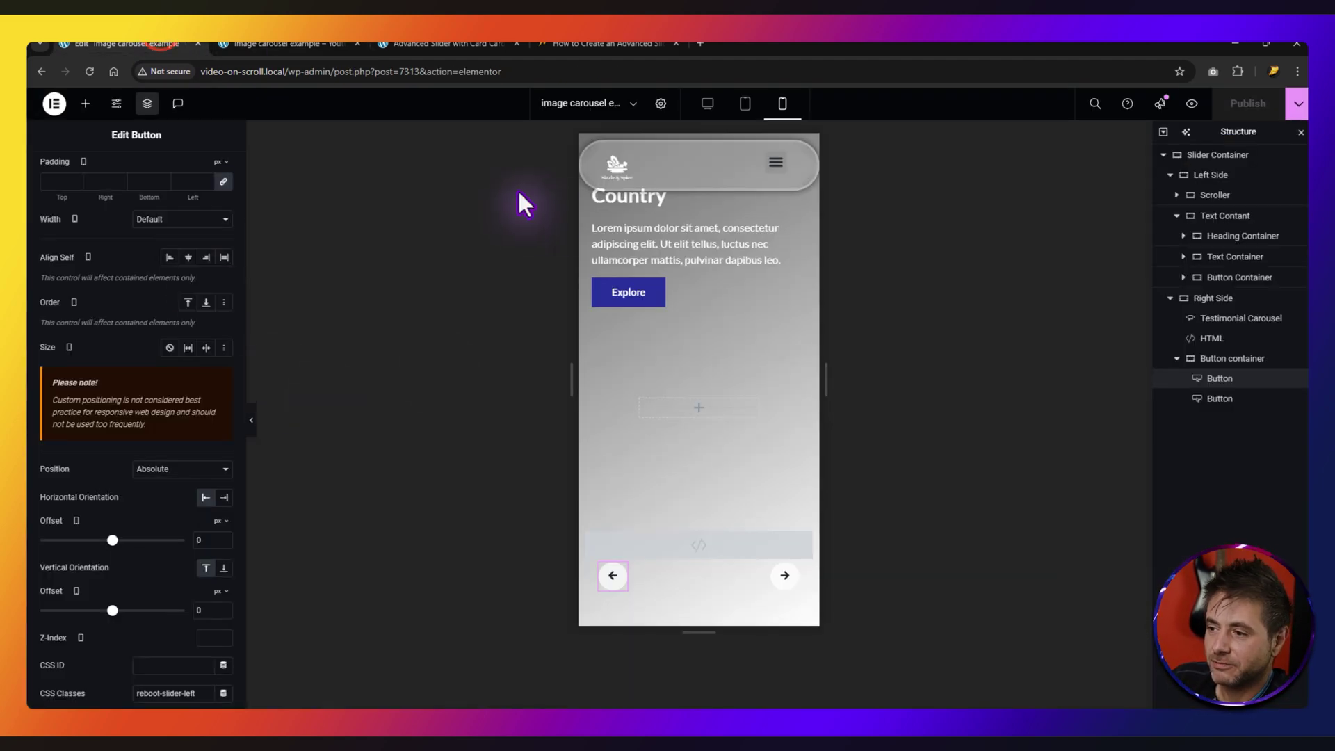
pyautogui.click(1211, 378)
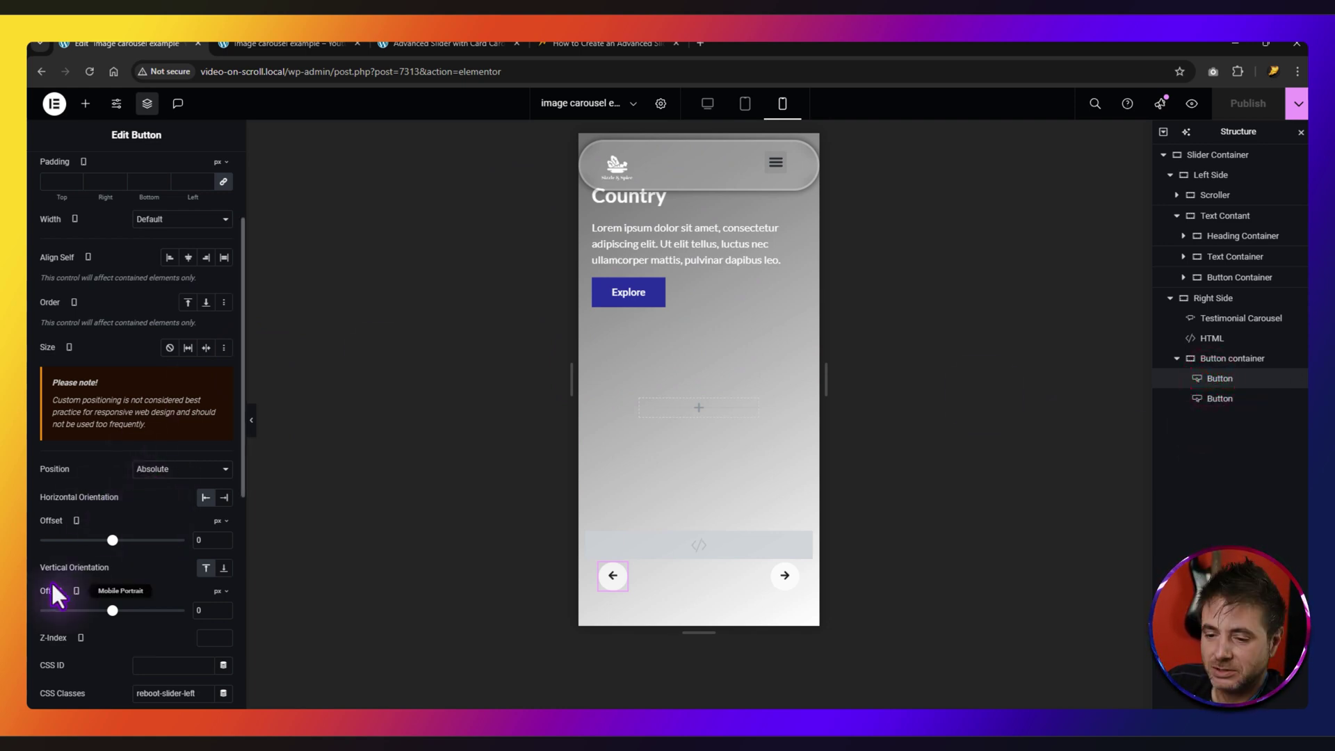
pyautogui.click(205, 610)
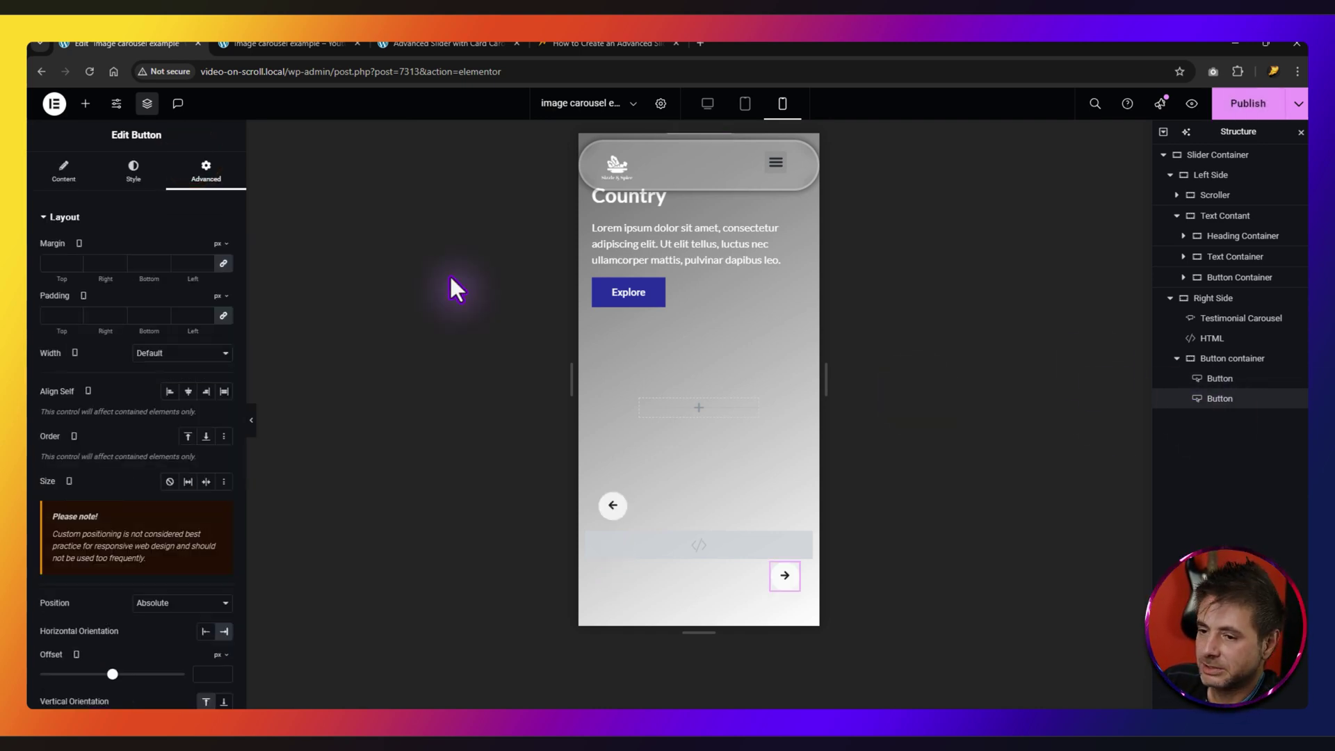
pyautogui.scroll(-5, 118, 532)
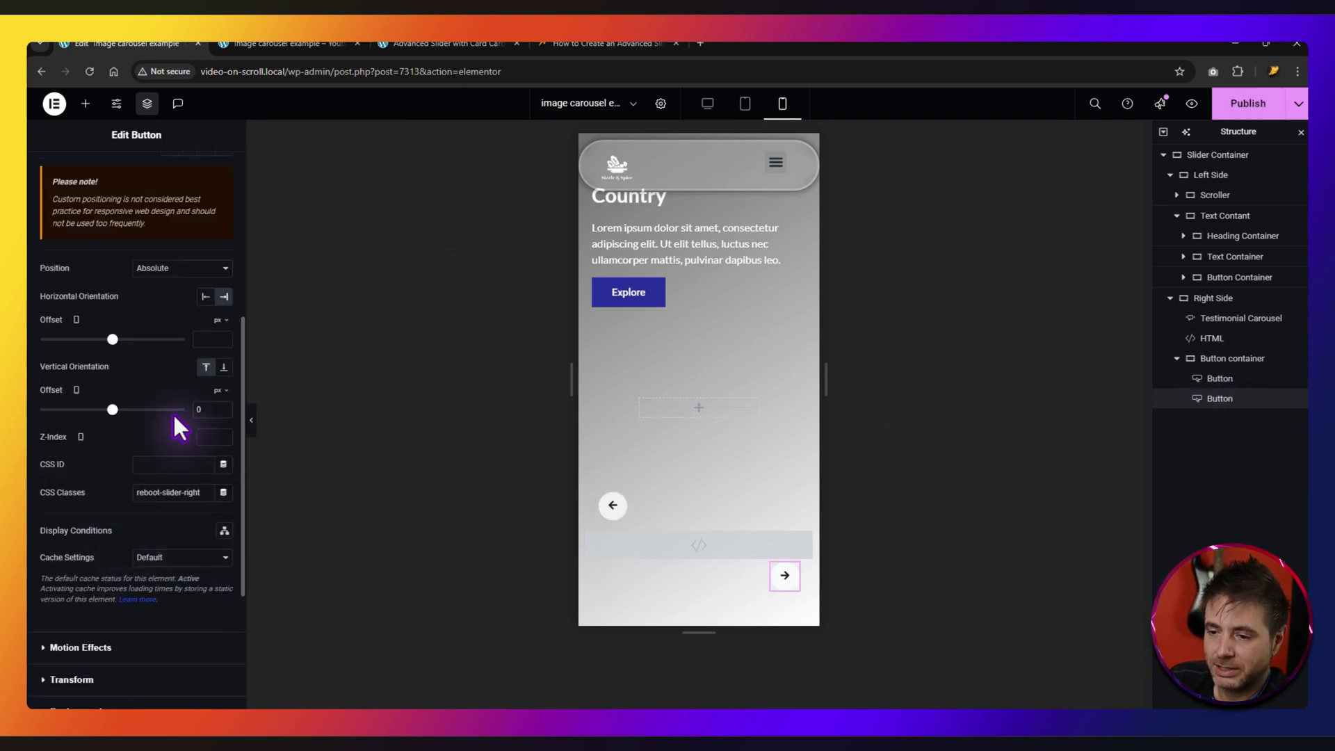
pyautogui.write('-105')
pyautogui.hotkey('ctrl', 's')
# - Test the repositioned next arrow in the mobile preview by advancing through several slides
pyautogui.click(255, 44)
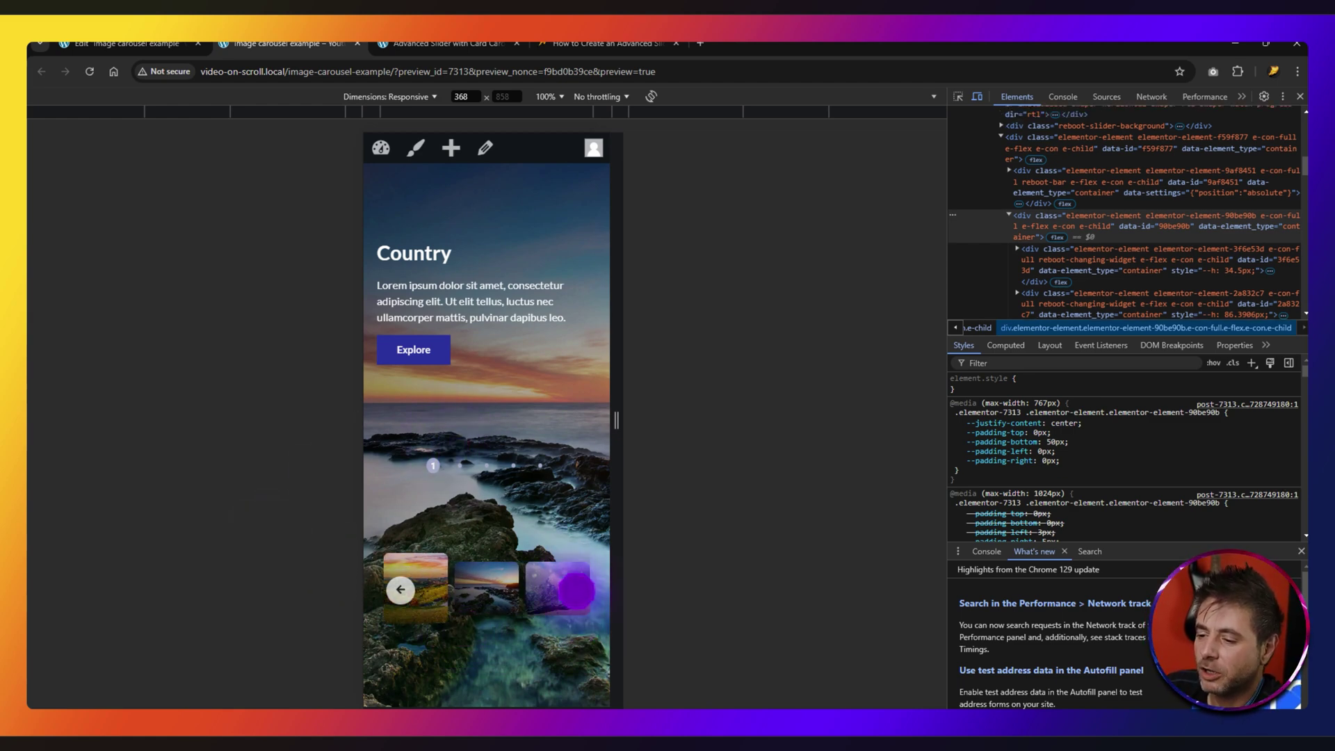
pyautogui.click(576, 591)
pyautogui.click(576, 590)
pyautogui.click(576, 591)
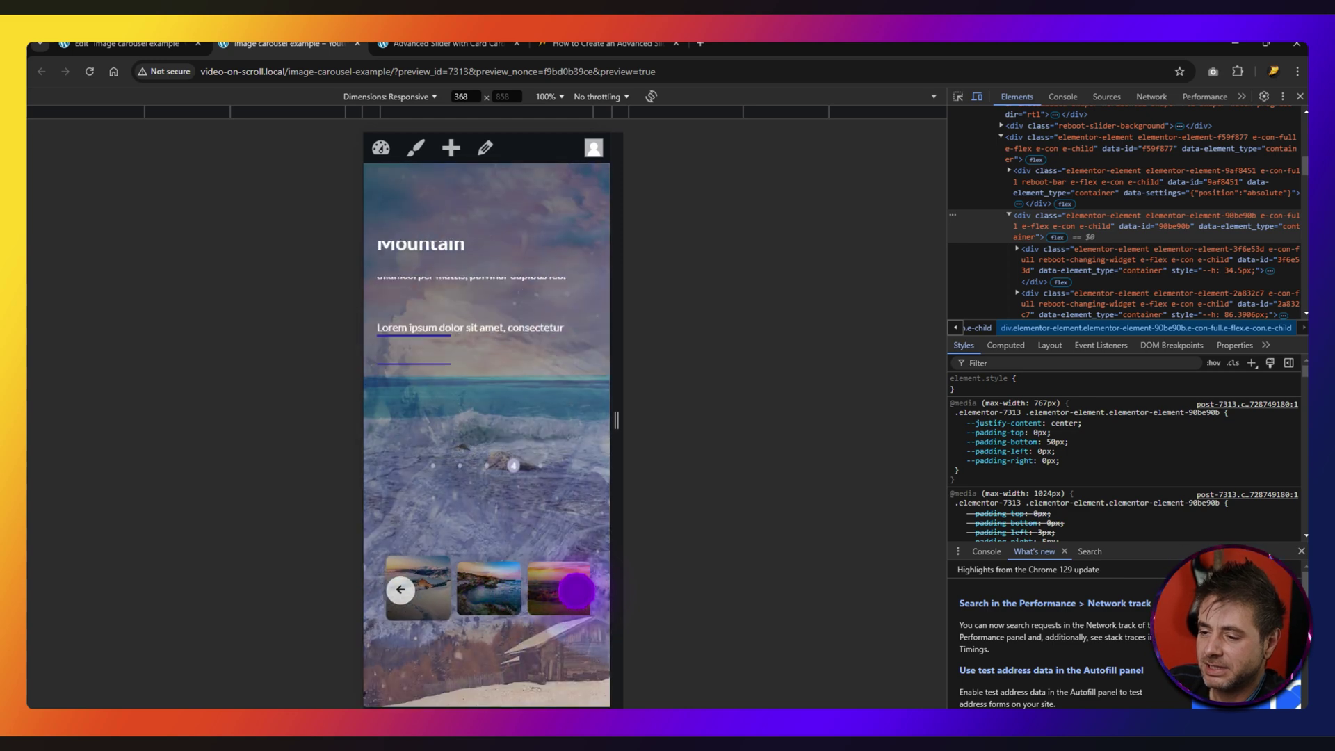
pyautogui.click(576, 590)
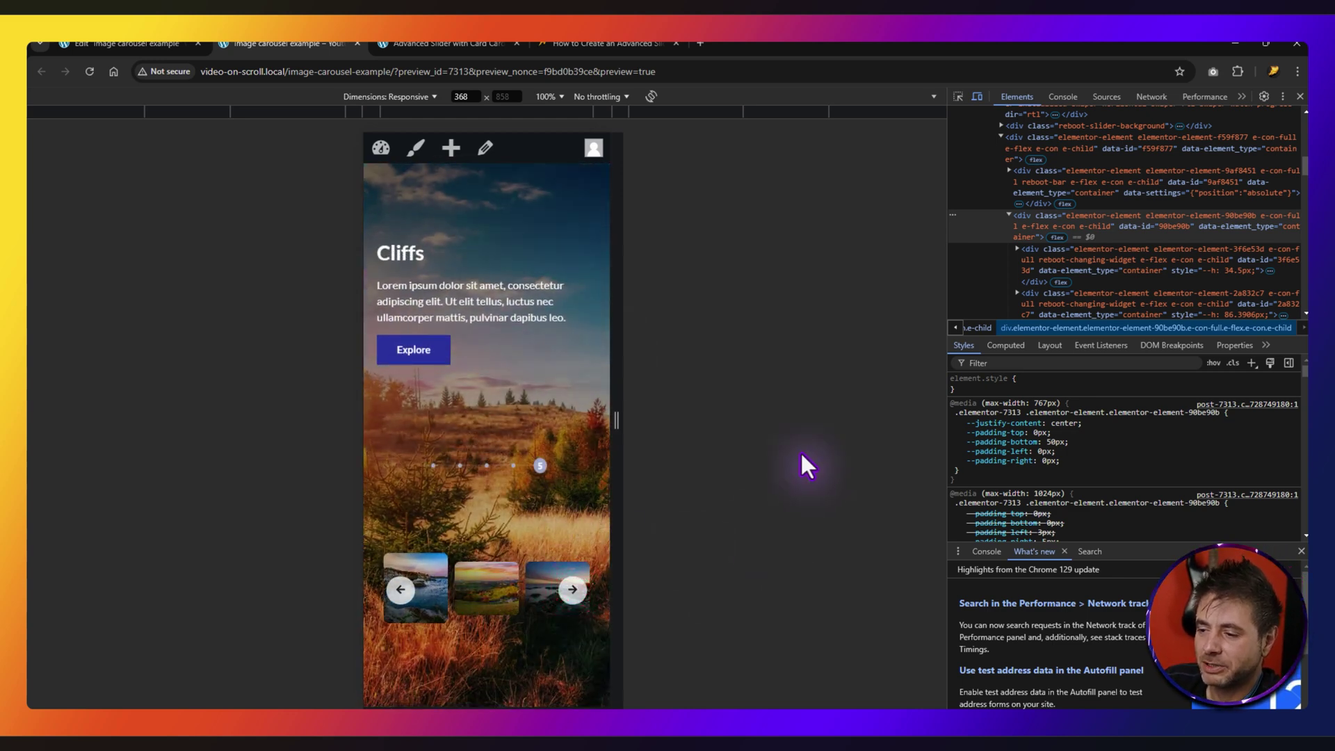
# - Close the browser's developer tools and test the slider's next arrow at full desktop width
pyautogui.press('F12')
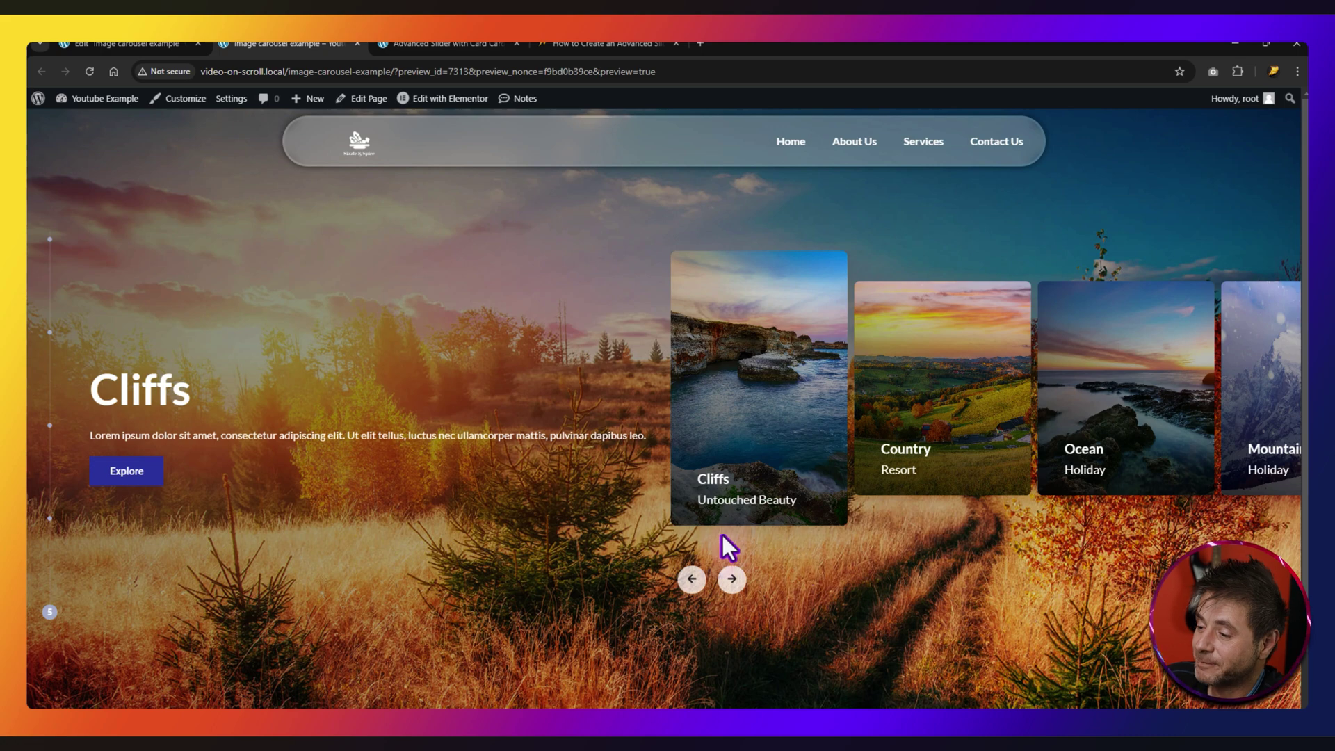
pyautogui.click(732, 578)
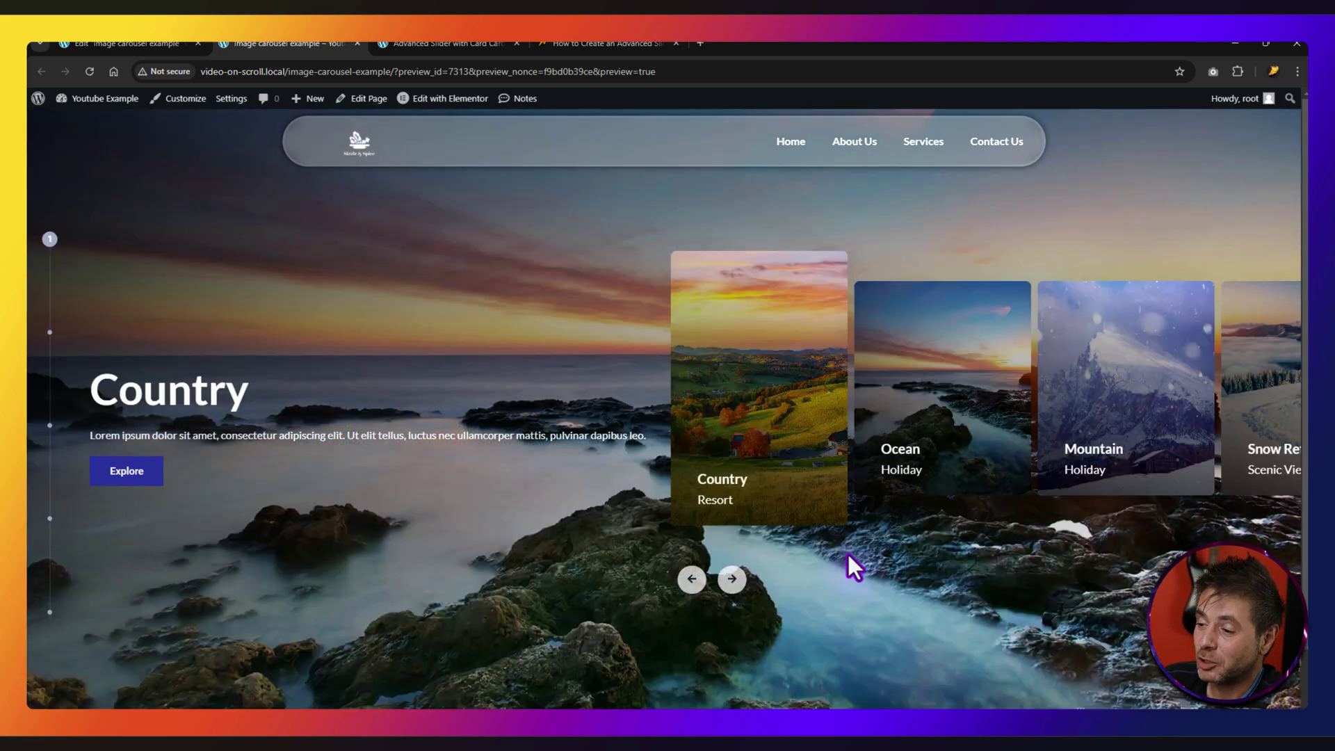
pyautogui.click(731, 578)
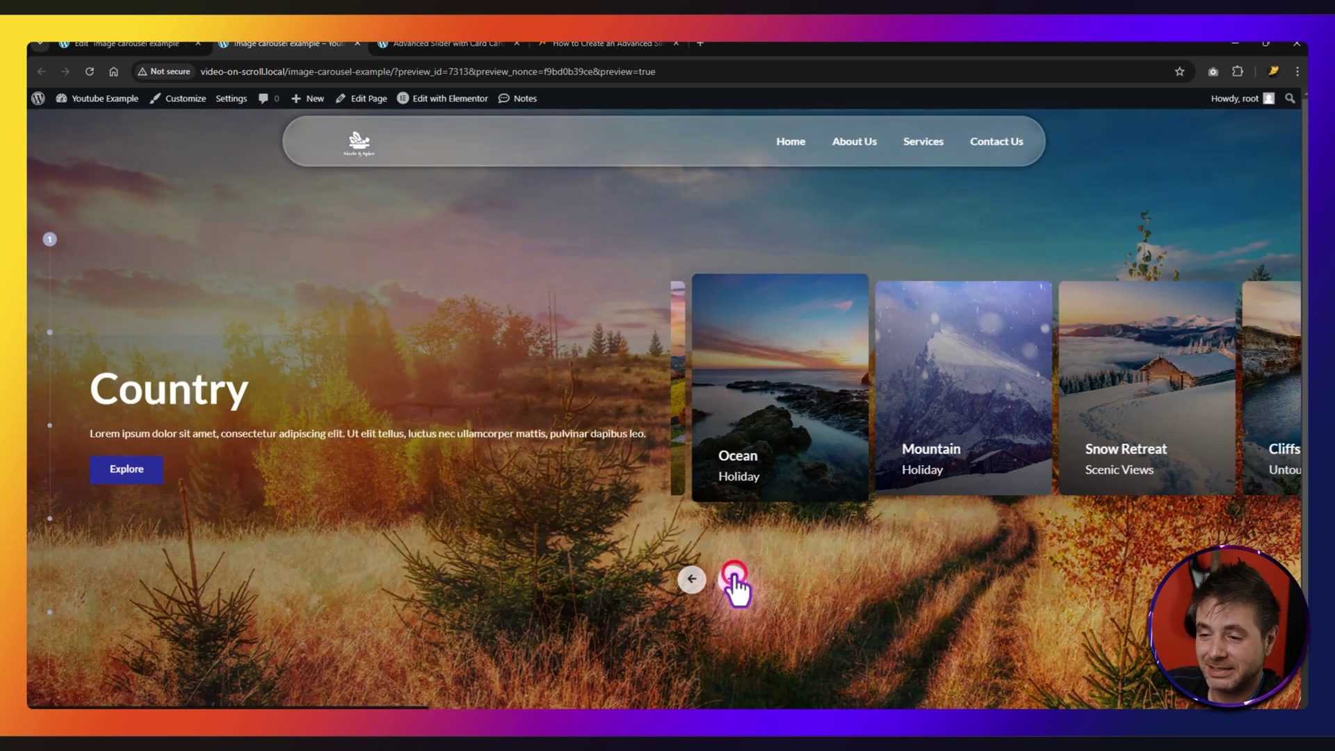